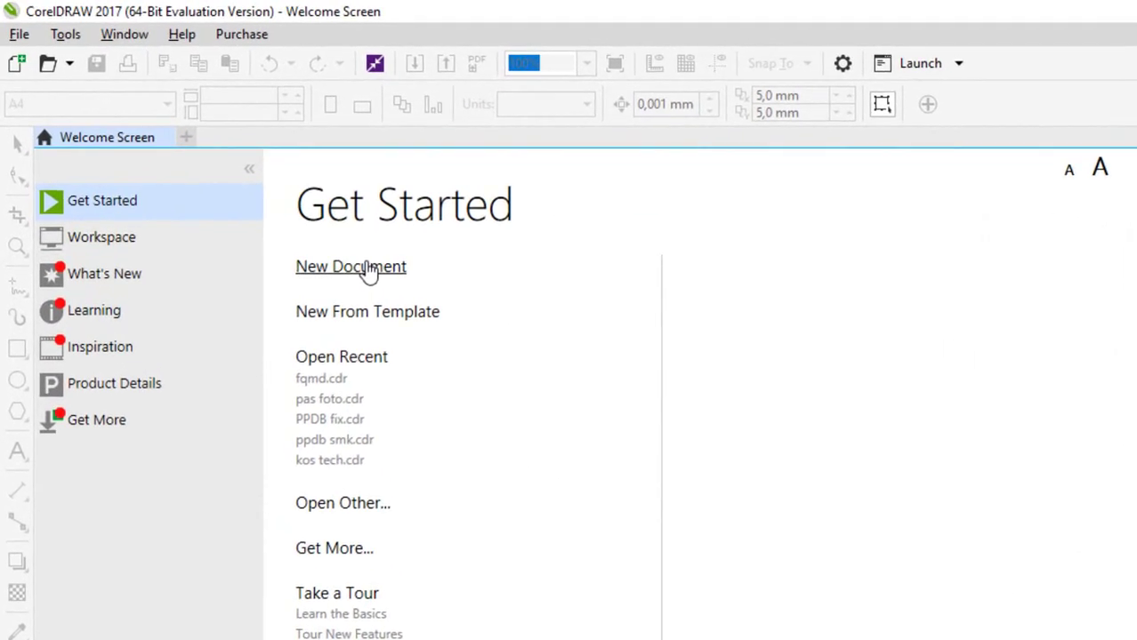
- Start a new document and name it "Latihan satu"
{"action": "left_click", "coordinate": [369, 268]}
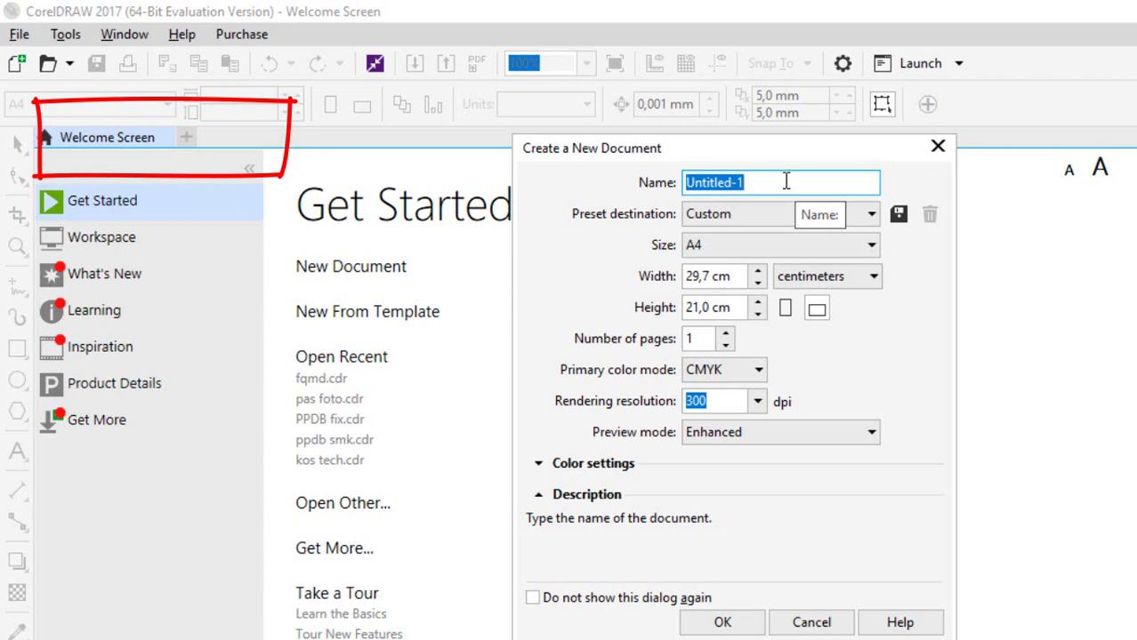
{"action": "key", "text": "BackSpace"}
{"action": "type", "text": "La"}
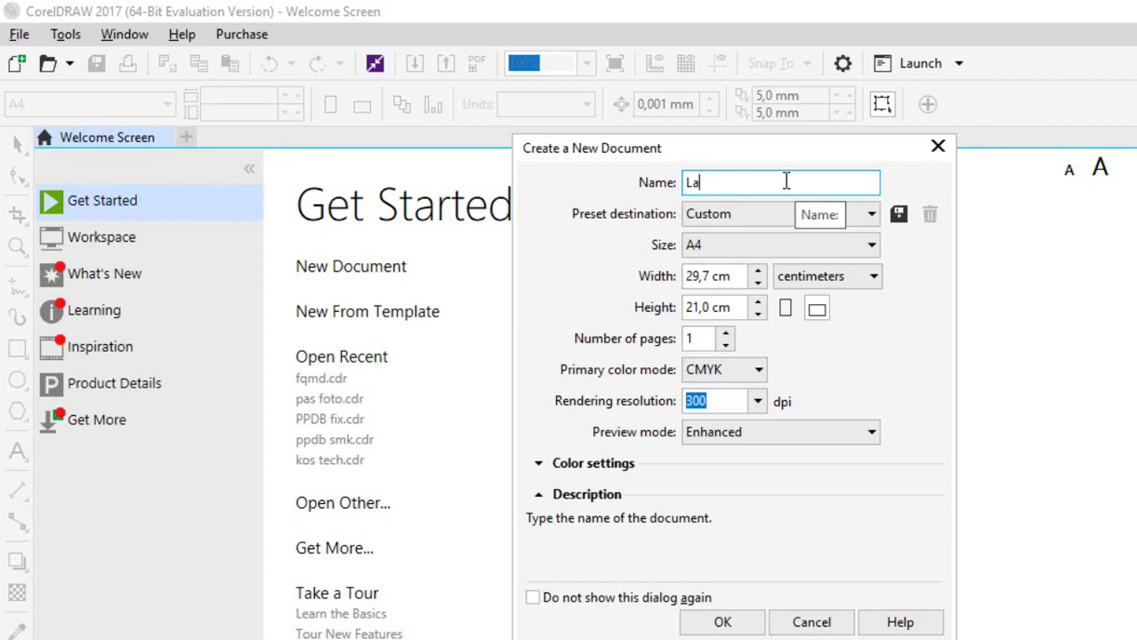
{"action": "type", "text": "tihan satu"}
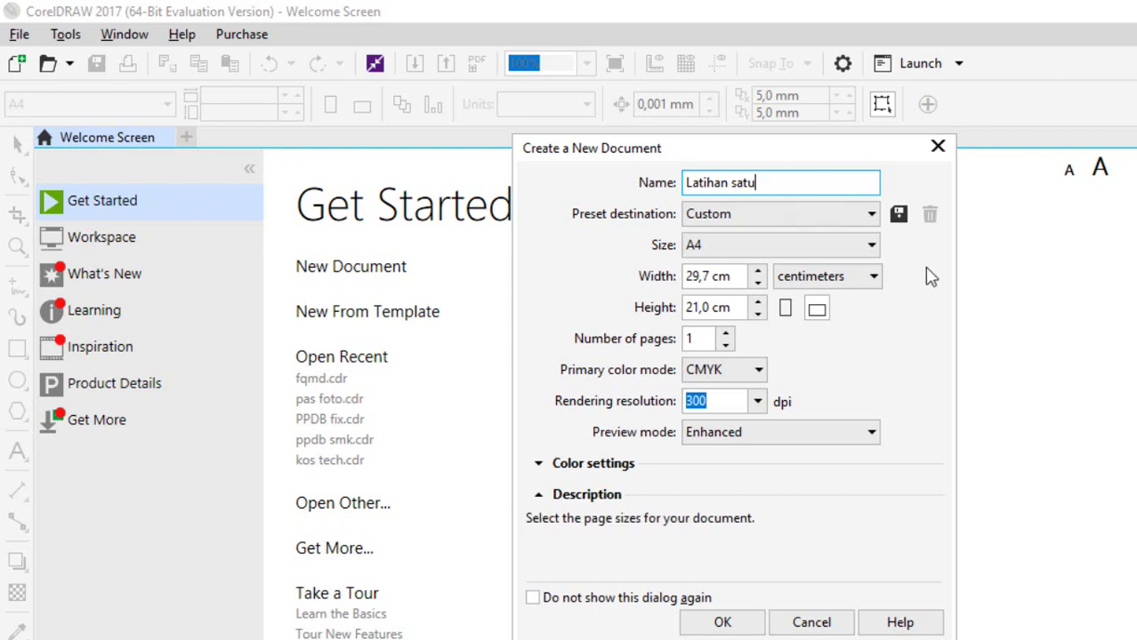
- Set the new document's page size to A4 and its units to centimeters
{"action": "left_click", "coordinate": [865, 252]}
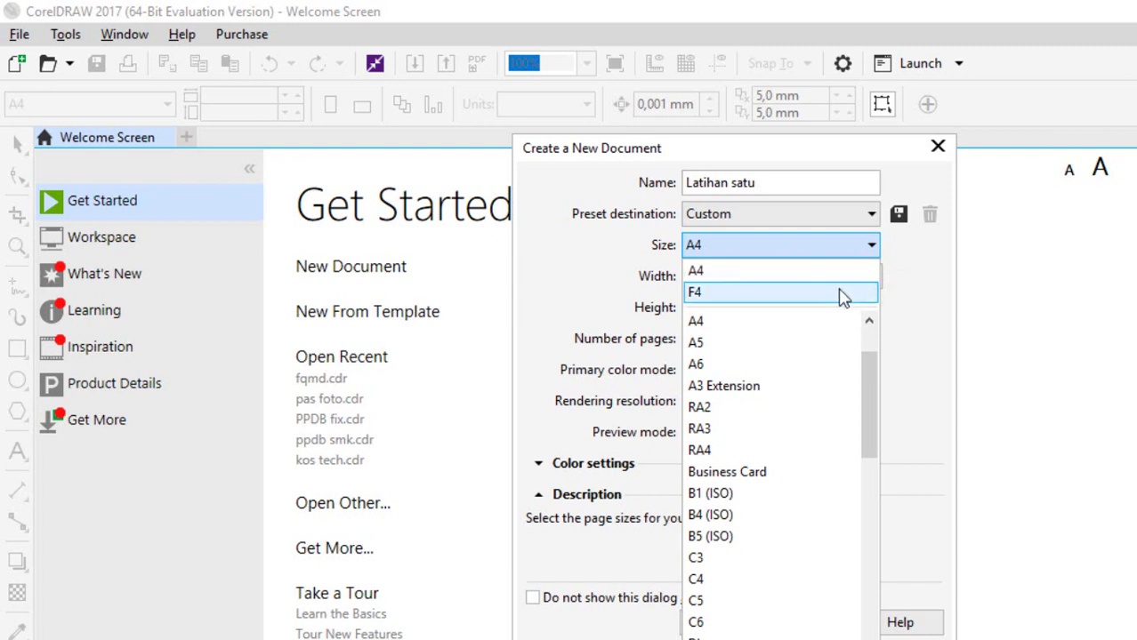
{"action": "scroll", "coordinate": [781, 613], "scroll_direction": "down", "scroll_amount": 1}
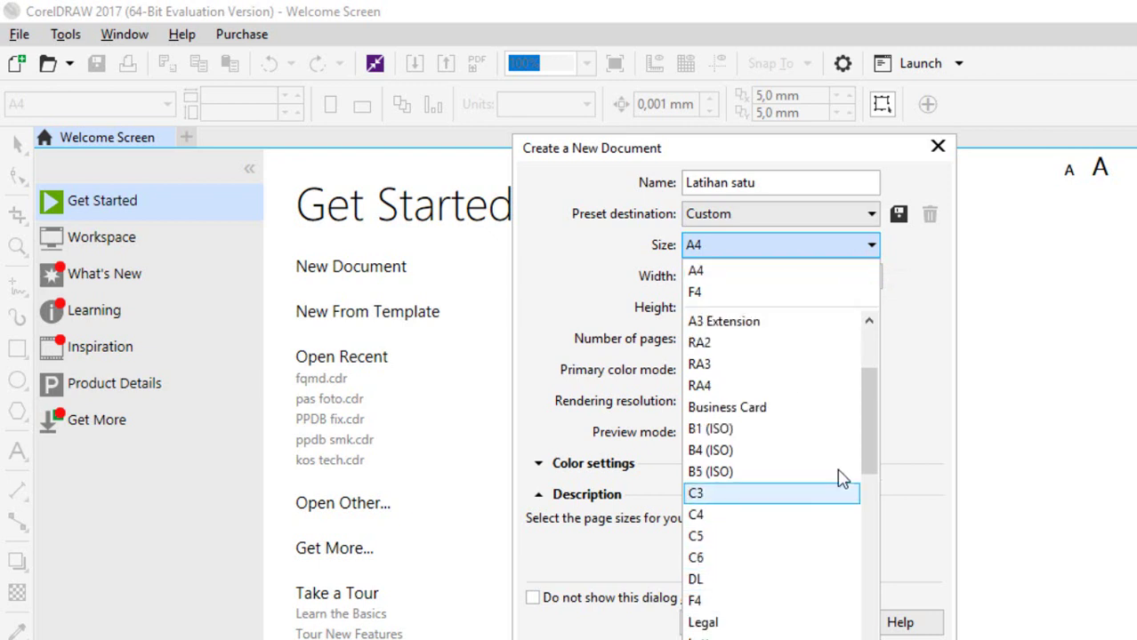
{"action": "scroll", "coordinate": [840, 333], "scroll_direction": "up", "scroll_amount": 1}
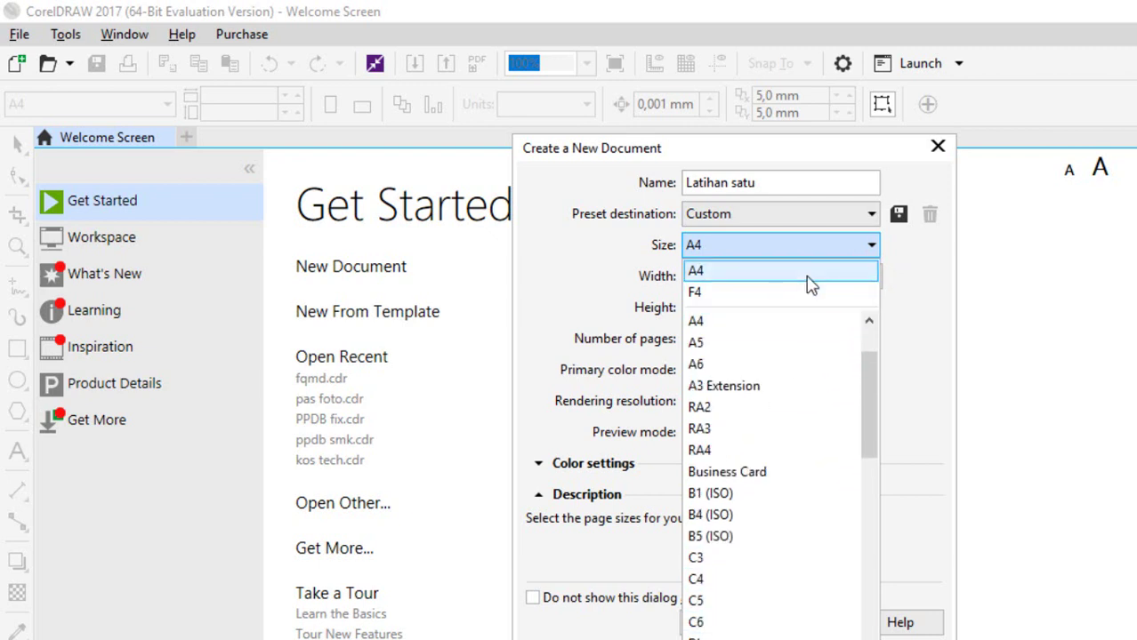
{"action": "left_click", "coordinate": [813, 274]}
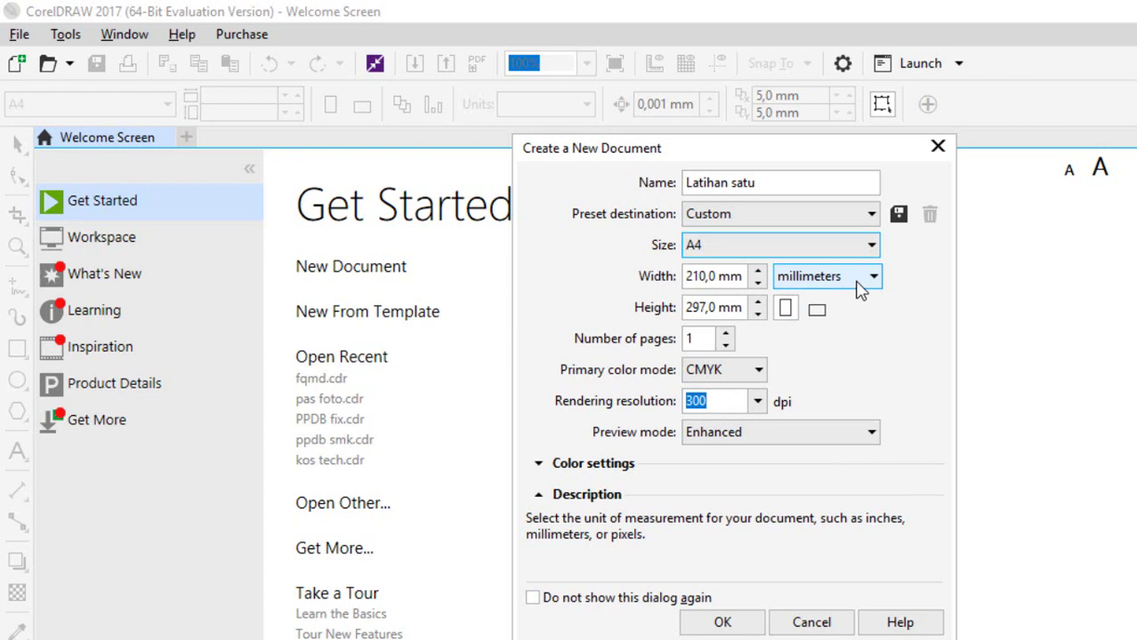
{"action": "left_click", "coordinate": [866, 286]}
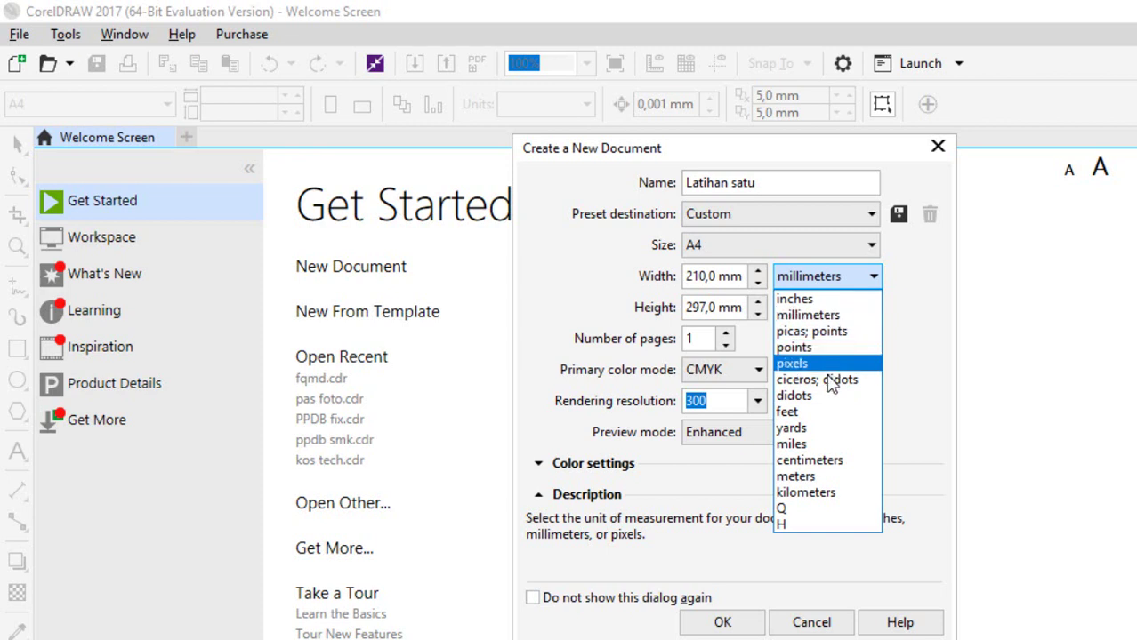
{"action": "left_click", "coordinate": [838, 470]}
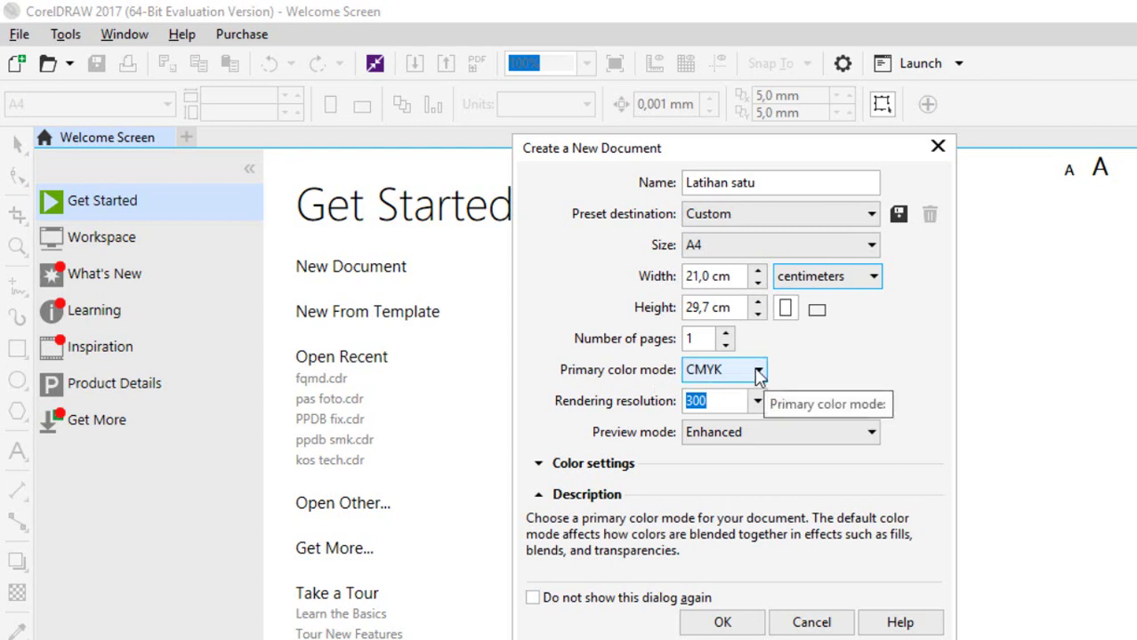
- Set the primary color mode to RGB and create the document
{"action": "left_click", "coordinate": [759, 373]}
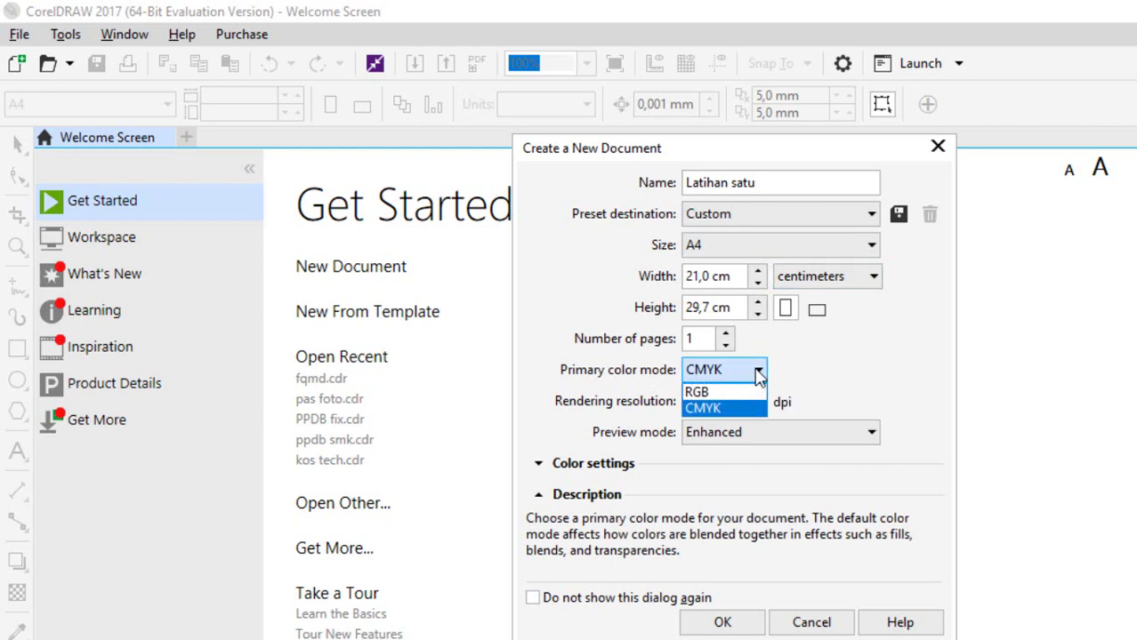
{"action": "left_click", "coordinate": [749, 392]}
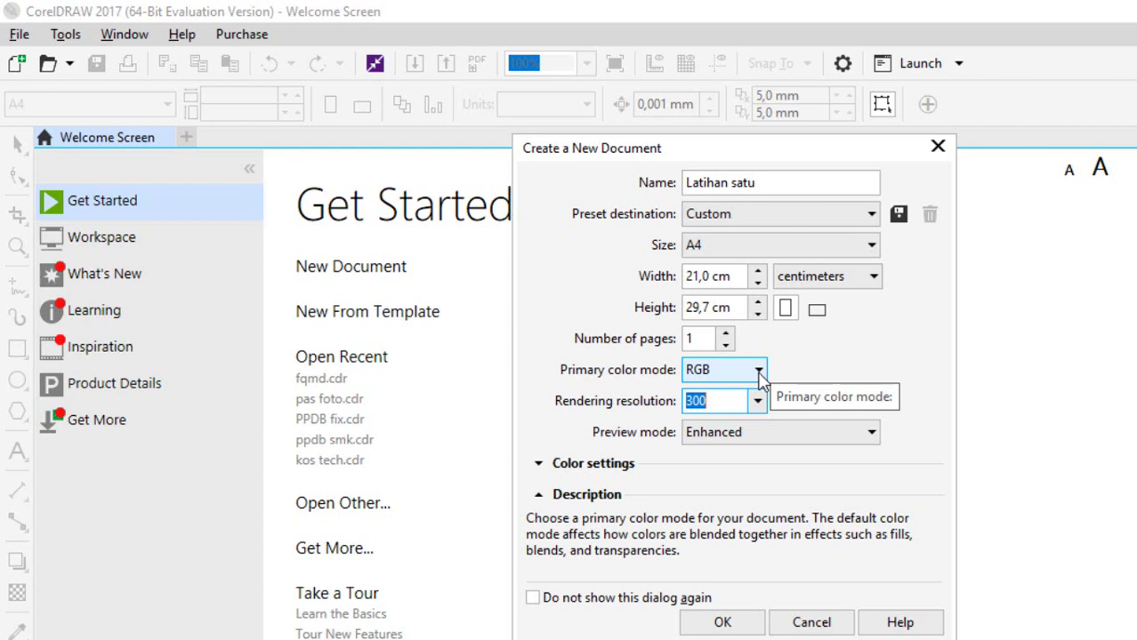
{"action": "left_click", "coordinate": [759, 372]}
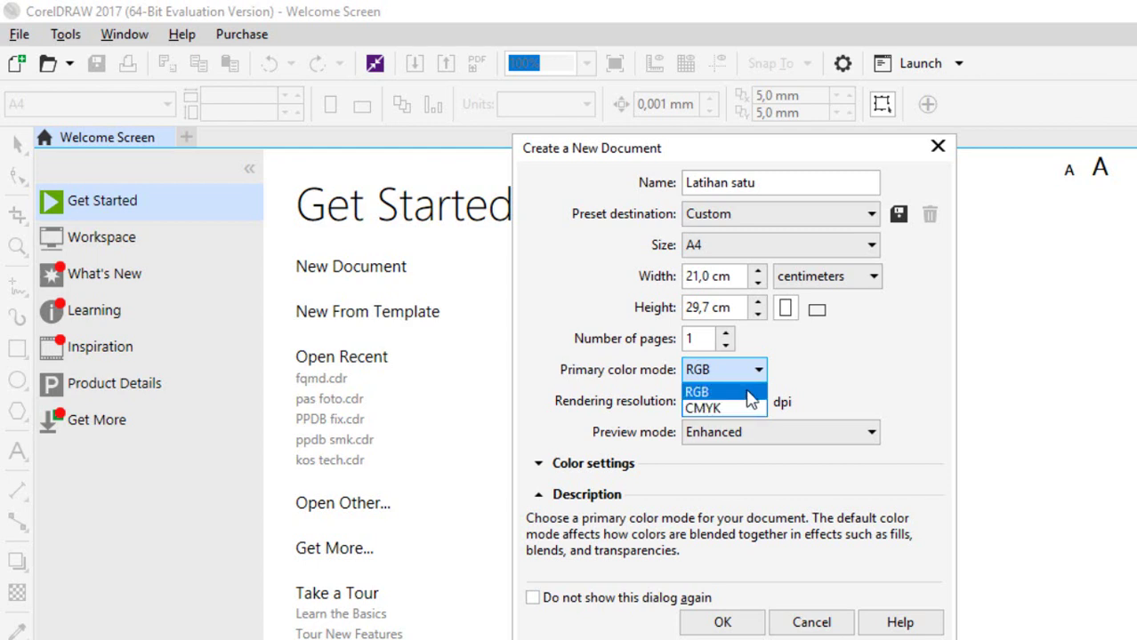
{"action": "left_click", "coordinate": [792, 532]}
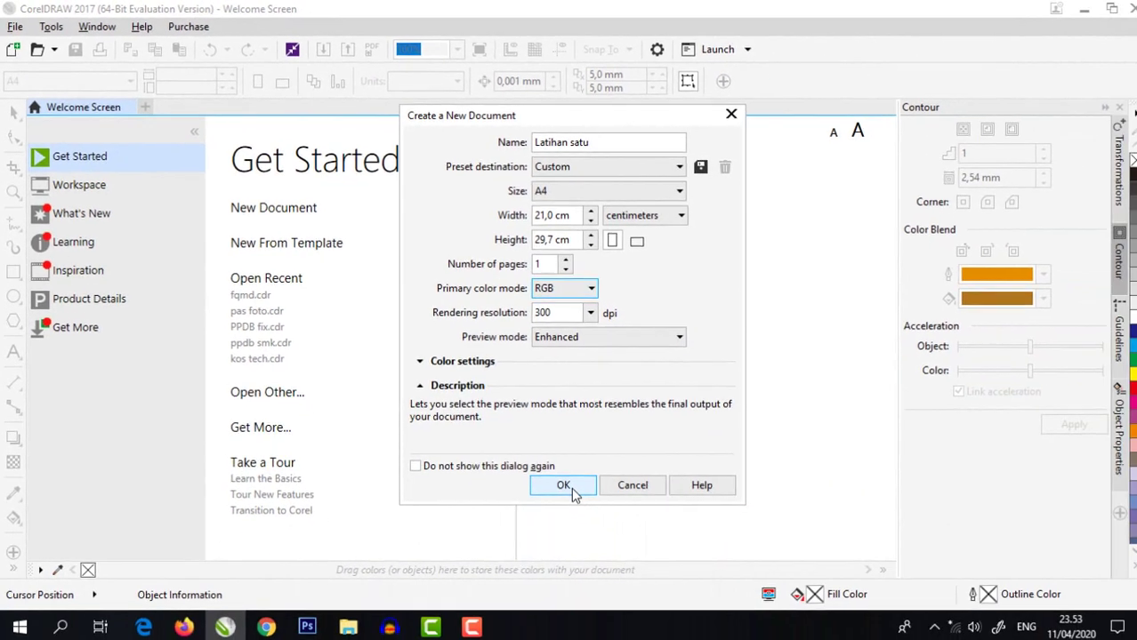
{"action": "left_click", "coordinate": [670, 577]}
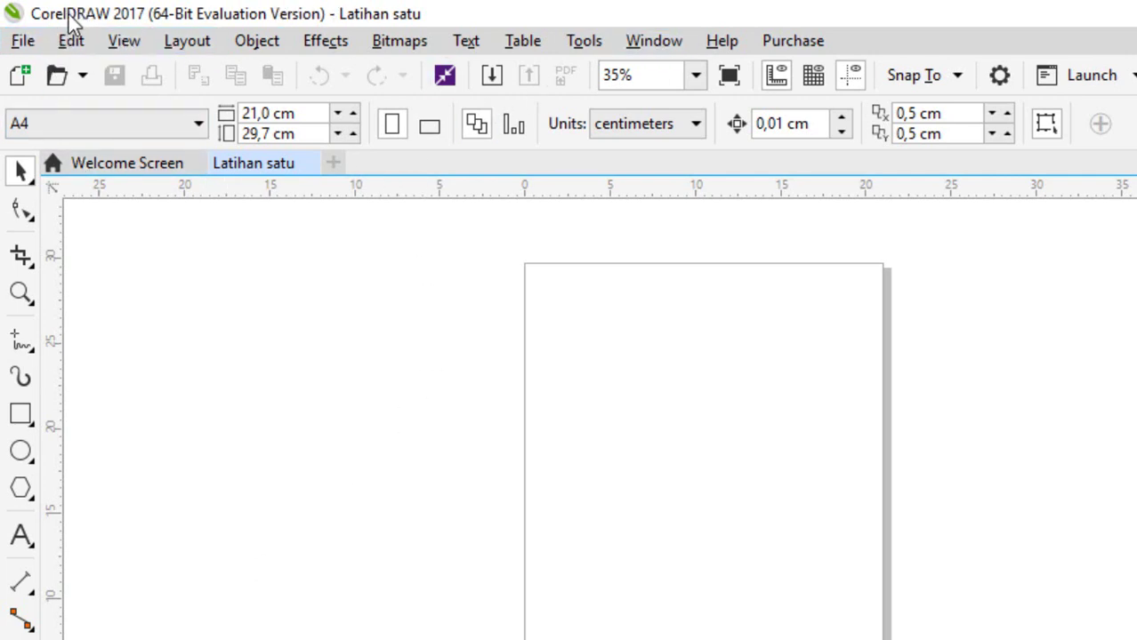
{"action": "left_click", "coordinate": [37, 42]}
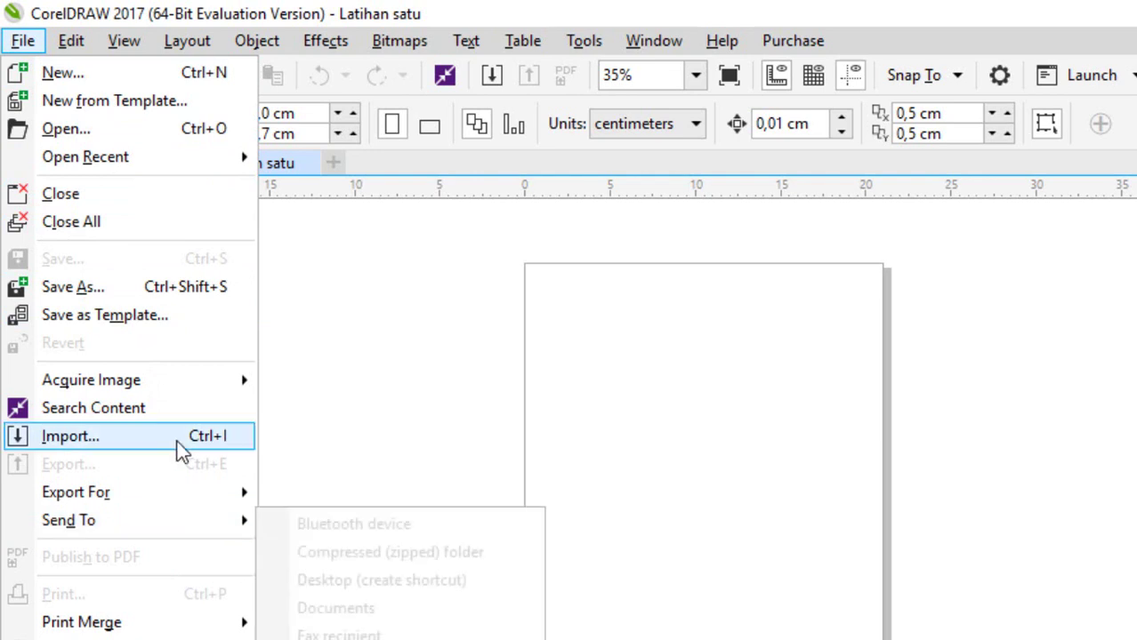
{"action": "left_click", "coordinate": [386, 266]}
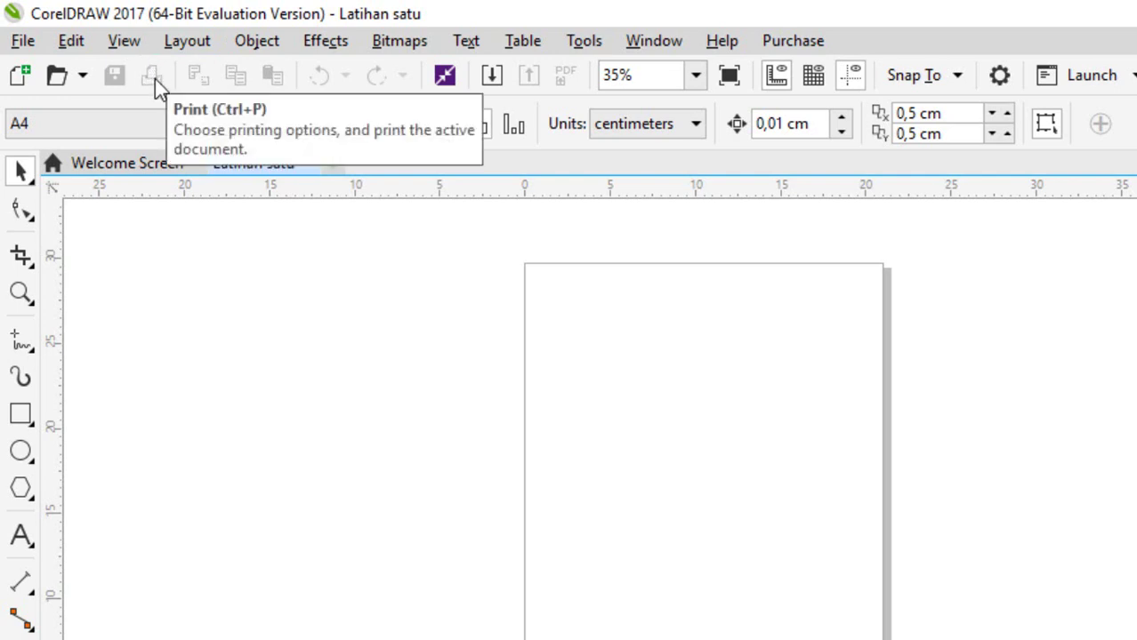
{"action": "left_click", "coordinate": [24, 42]}
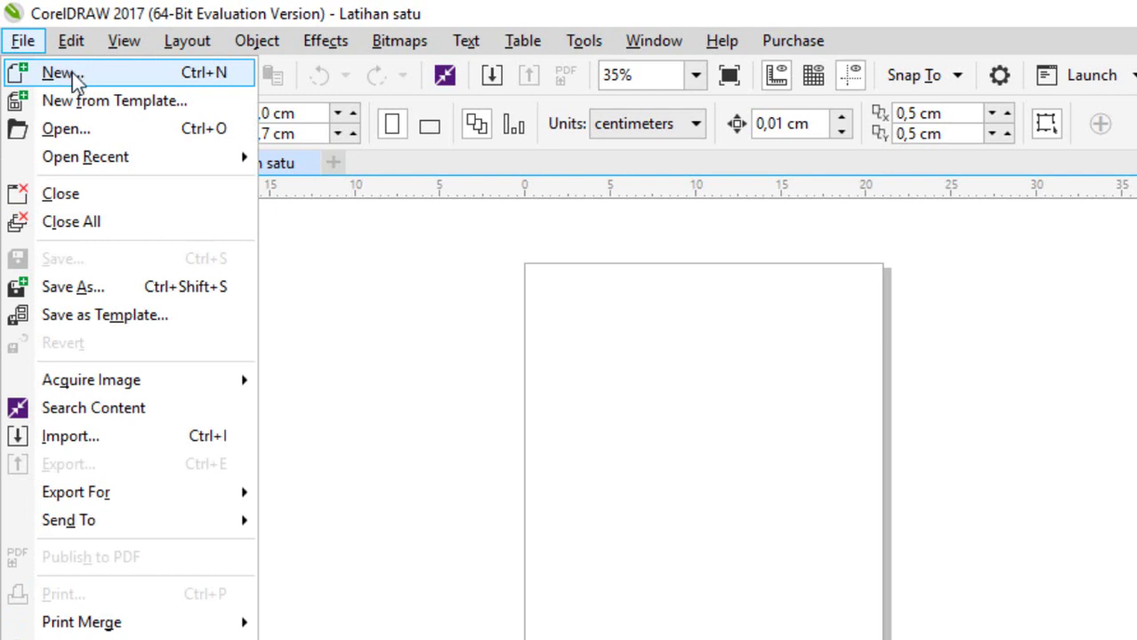
{"action": "left_click", "coordinate": [377, 274]}
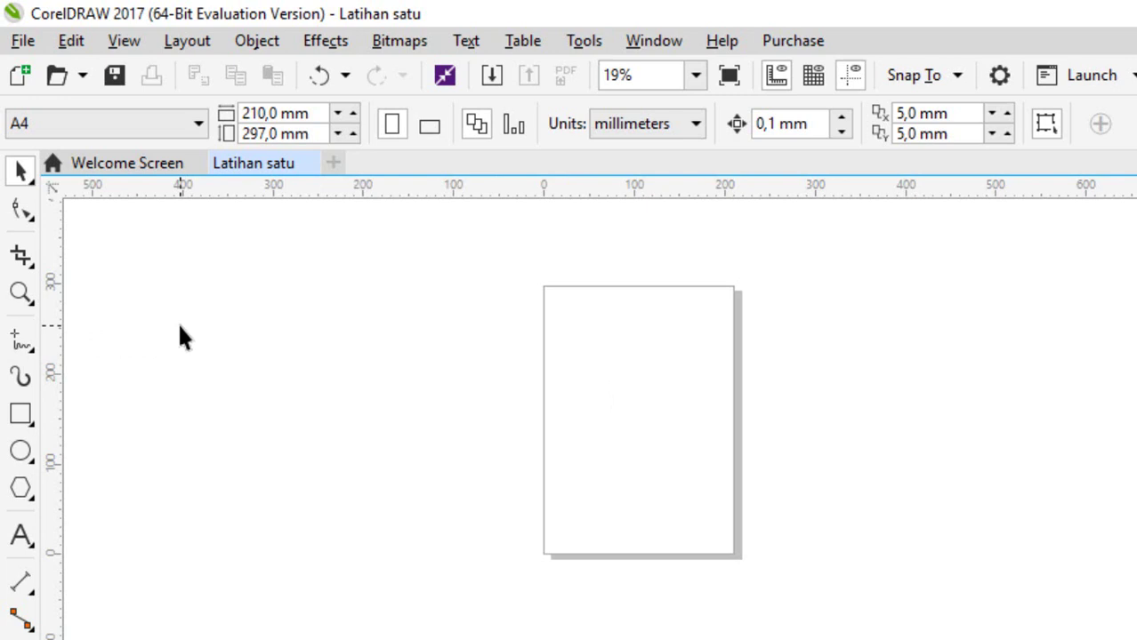
- Draw a rectangle about 349 mm wide and 138 mm high beside the page, on its left
{"action": "left_click", "coordinate": [21, 414]}
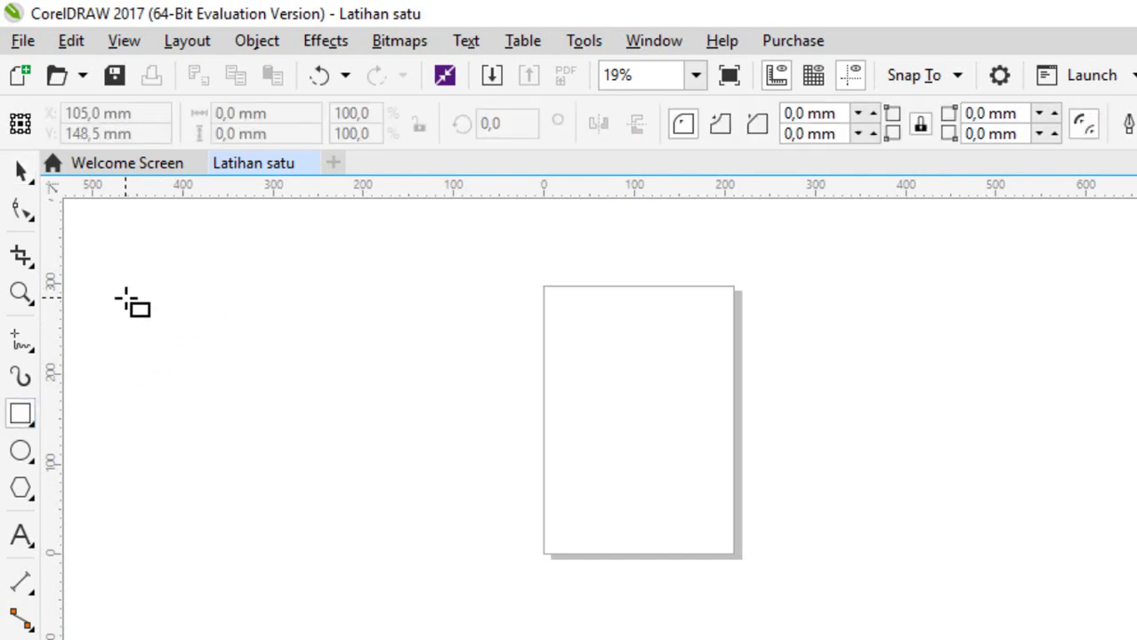
{"action": "left_click_drag", "start_coordinate": [127, 299], "coordinate": [441, 423]}
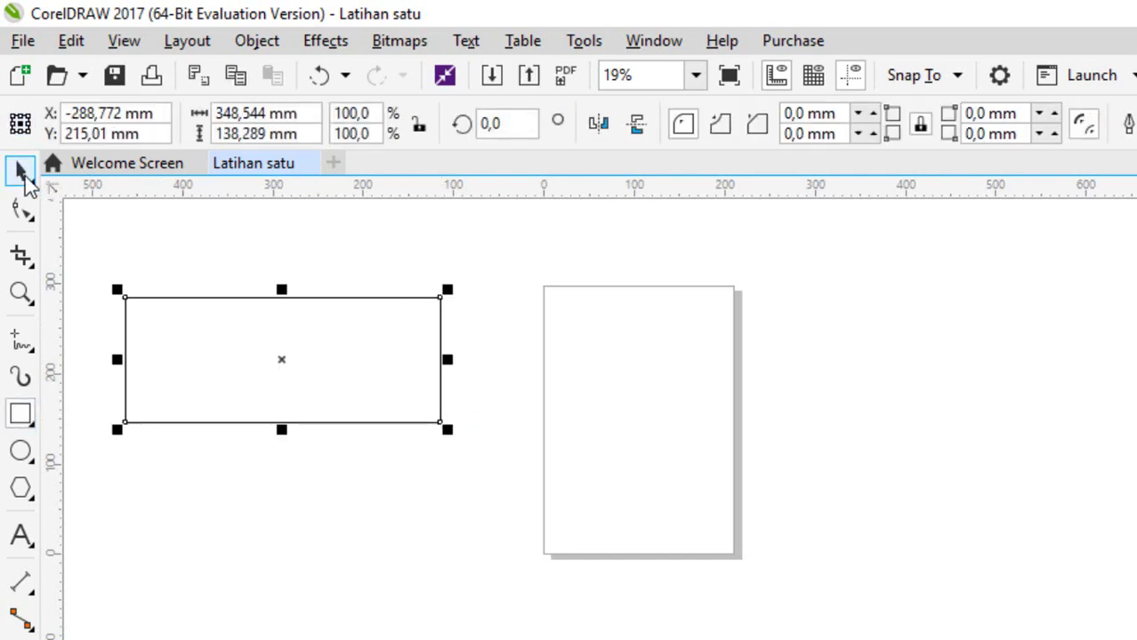
{"action": "left_click", "coordinate": [21, 172]}
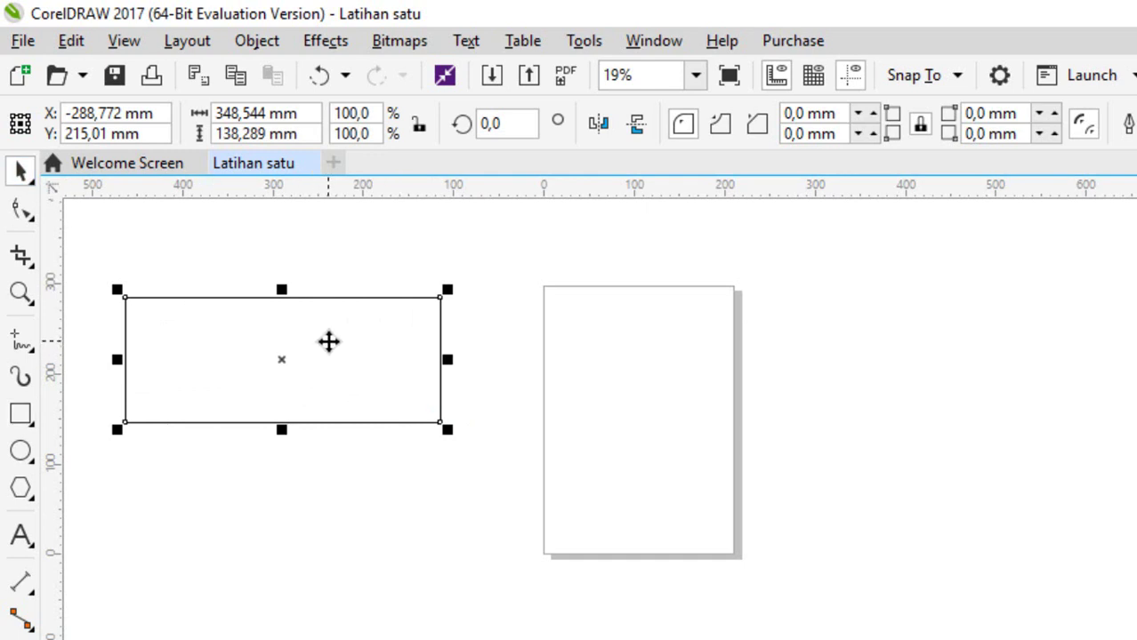
- Deselect the rectangle and set the document units to centimeters
{"action": "left_click", "coordinate": [385, 258]}
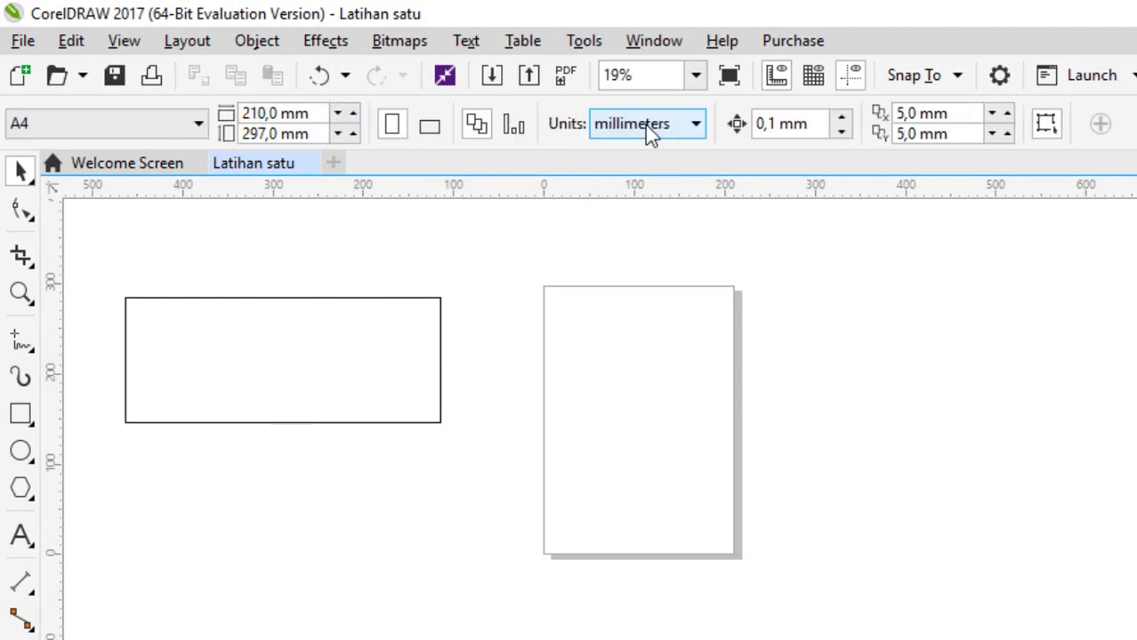
{"action": "left_click", "coordinate": [648, 132]}
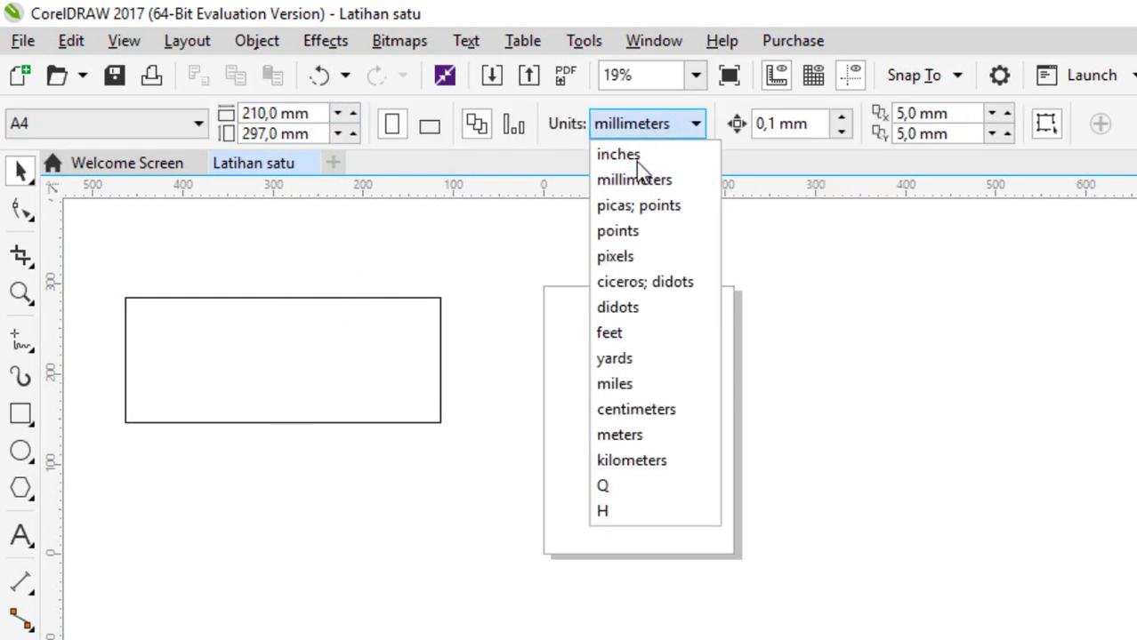
{"action": "left_click", "coordinate": [636, 409]}
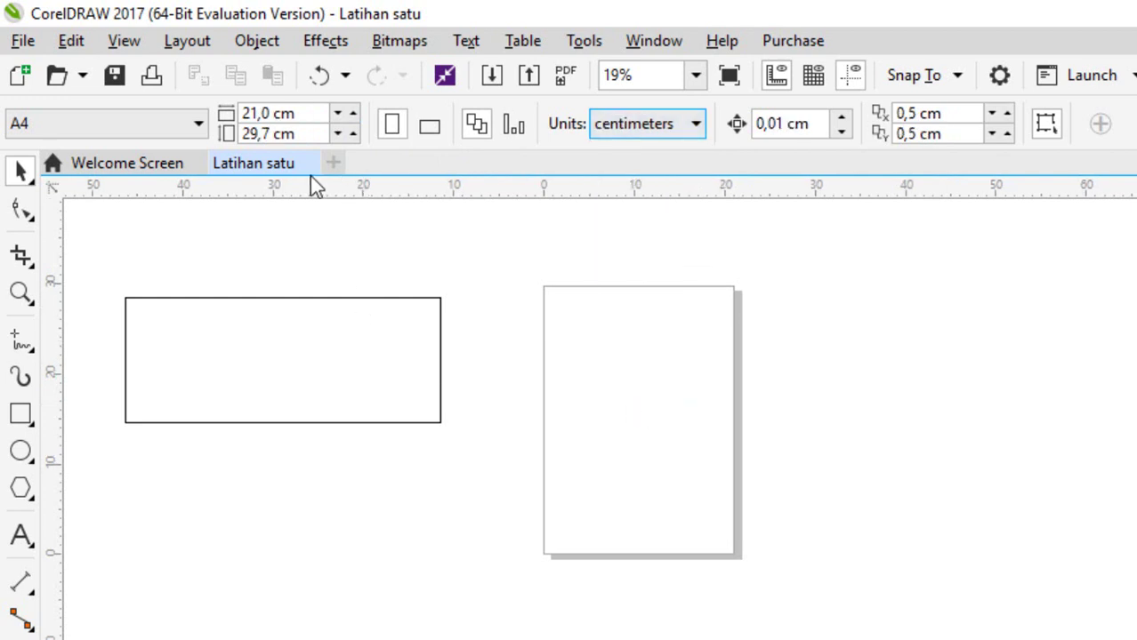
- Select the rectangle and set its width to 100 cm
{"action": "left_click", "coordinate": [280, 349]}
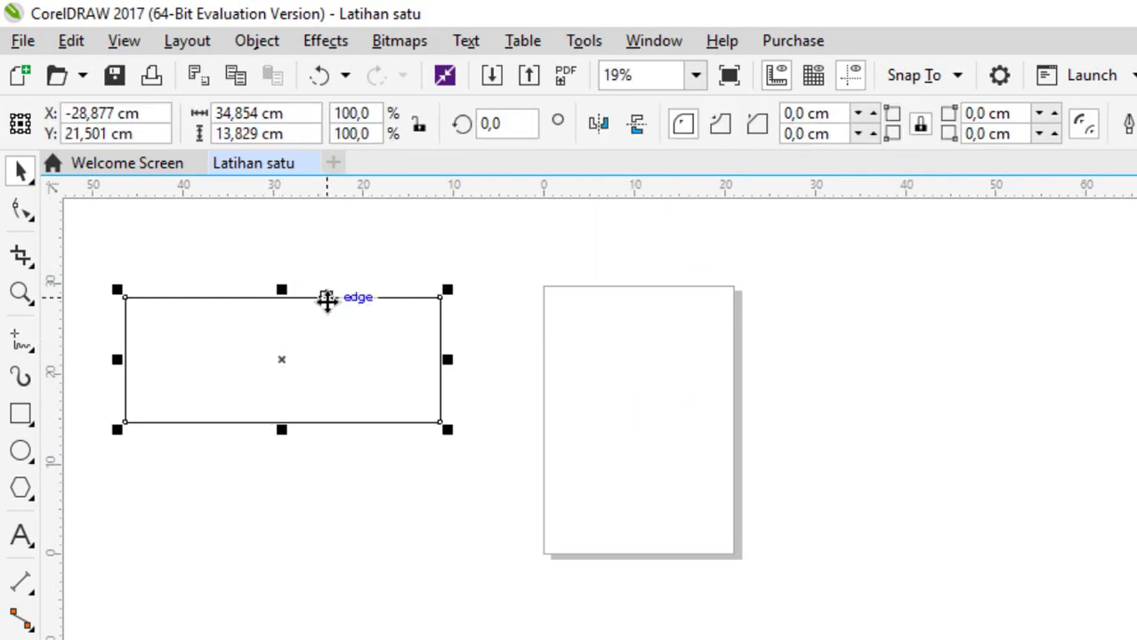
{"action": "left_click", "coordinate": [310, 113]}
{"action": "left_click_drag", "start_coordinate": [309, 113], "coordinate": [153, 156]}
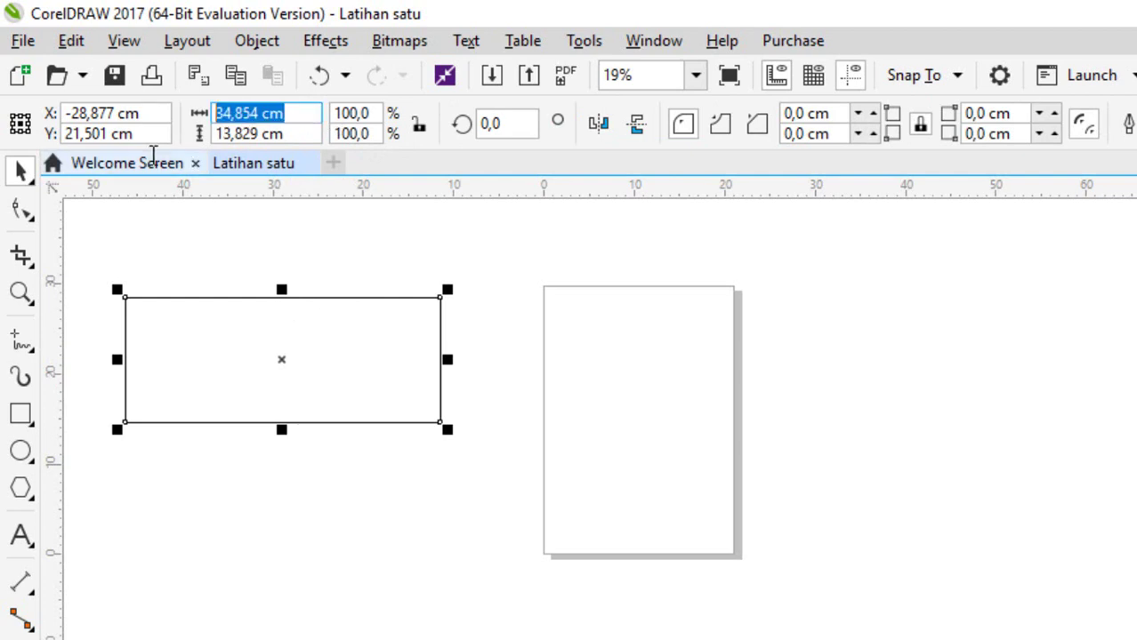
{"action": "type", "text": "100"}
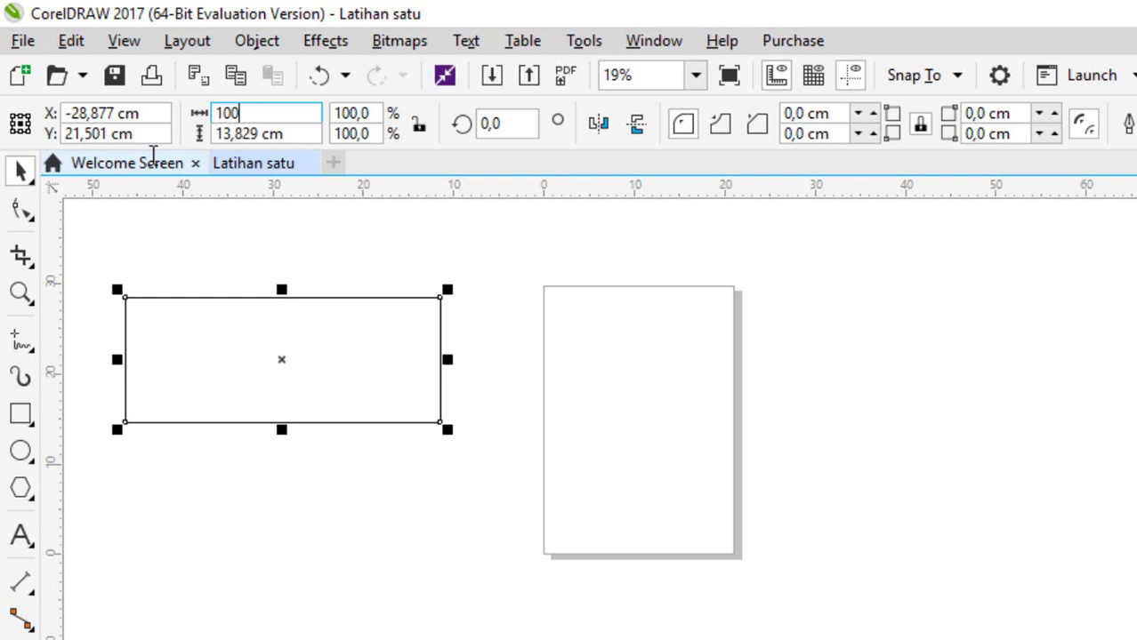
{"action": "key", "text": "Return"}
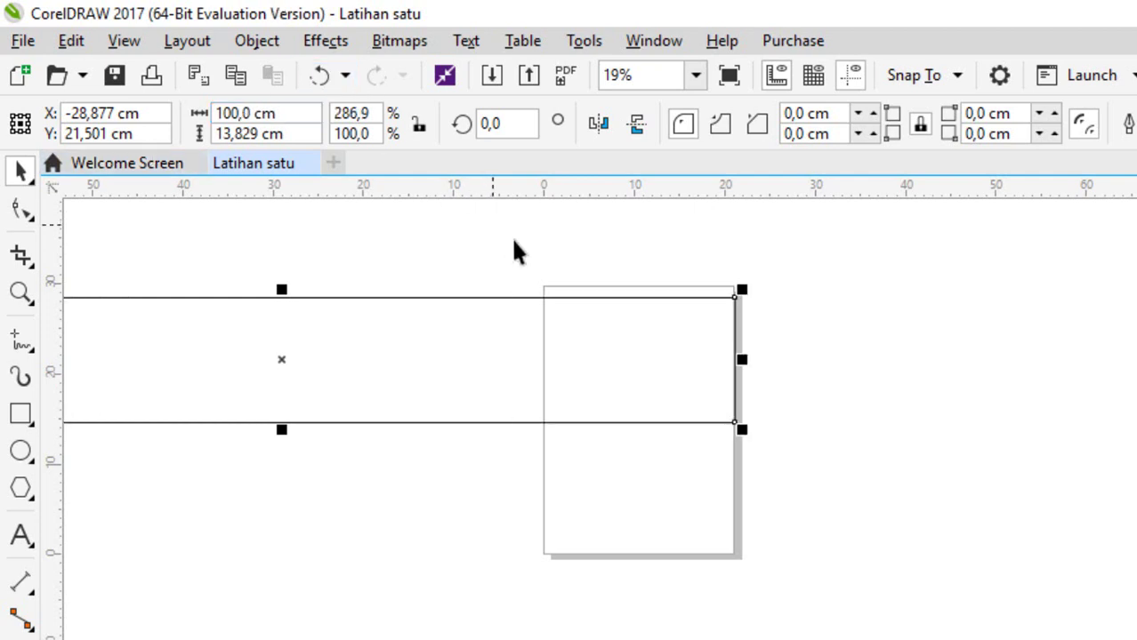
{"action": "scroll", "coordinate": [611, 300], "scroll_direction": "down", "scroll_amount": 2}
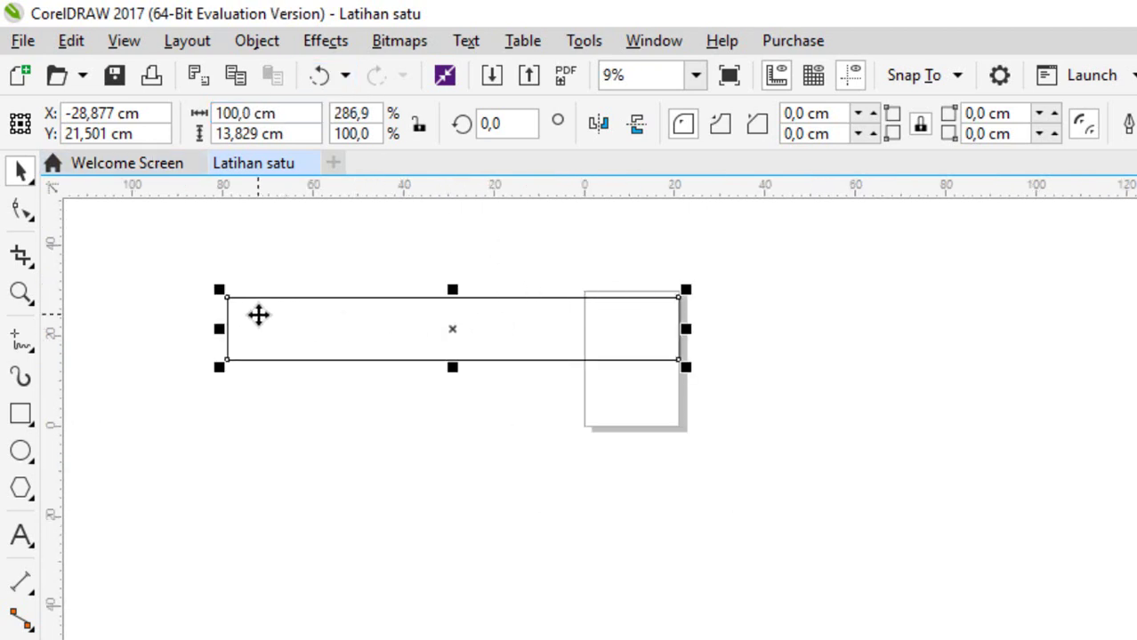
{"action": "scroll", "coordinate": [256, 315], "scroll_direction": "up", "scroll_amount": 2}
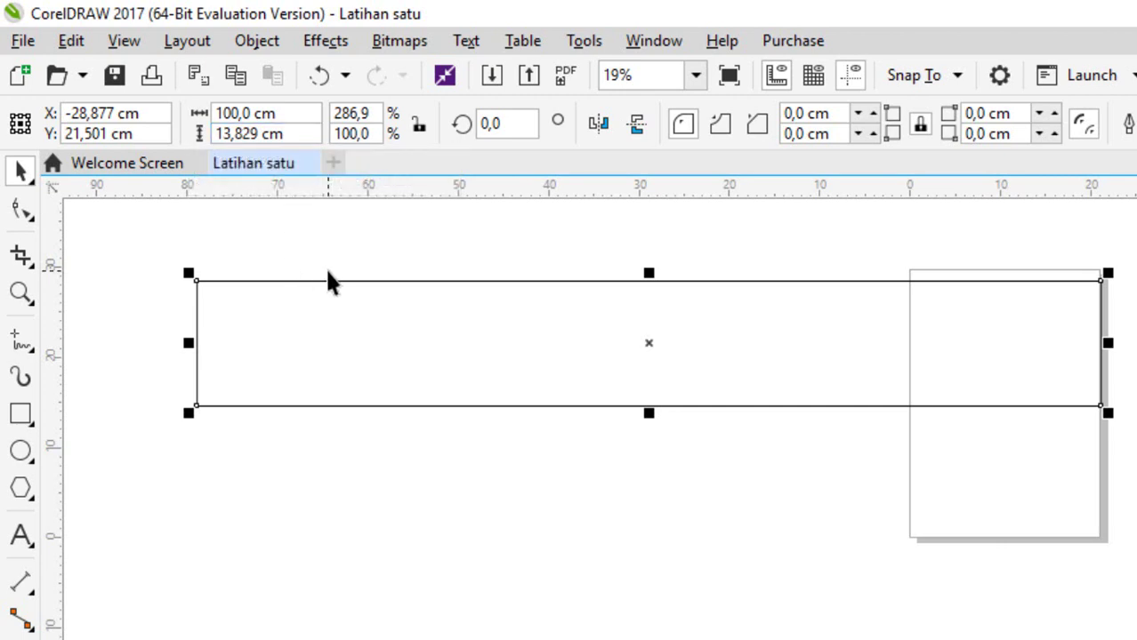
- Undo the rectangle's last width change and delete the rectangle
{"action": "key", "text": "ctrl+z"}
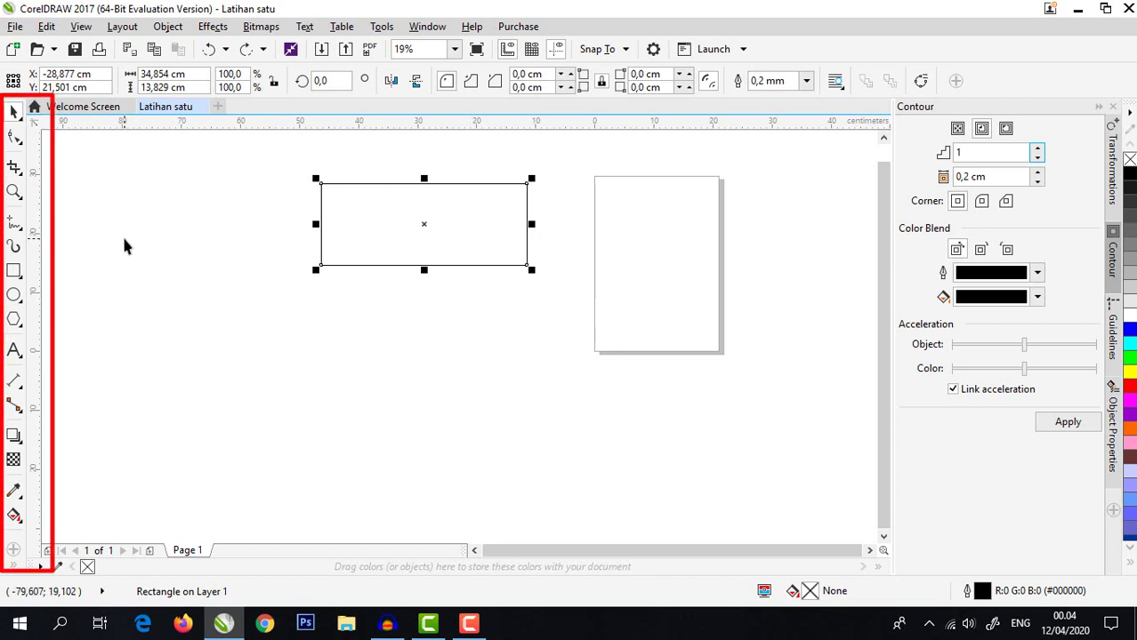
{"action": "key", "text": "Delete"}
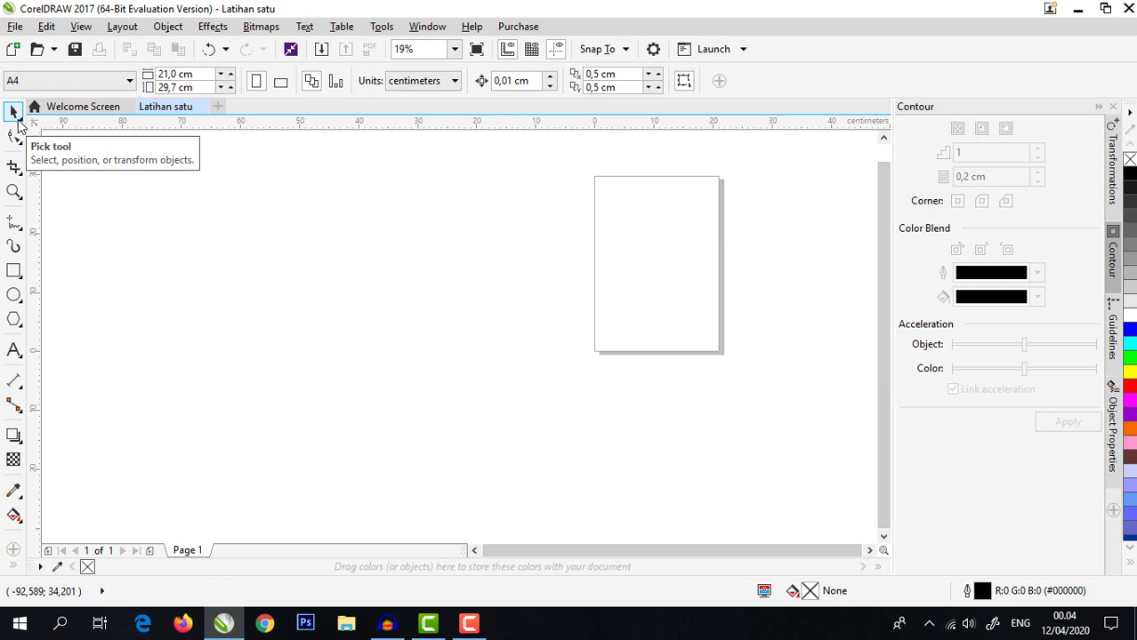
- Open the existing drawing "PPDB fix.cdr" from the Documents folder
{"action": "scroll", "coordinate": [558, 251], "scroll_direction": "down", "scroll_amount": 4}
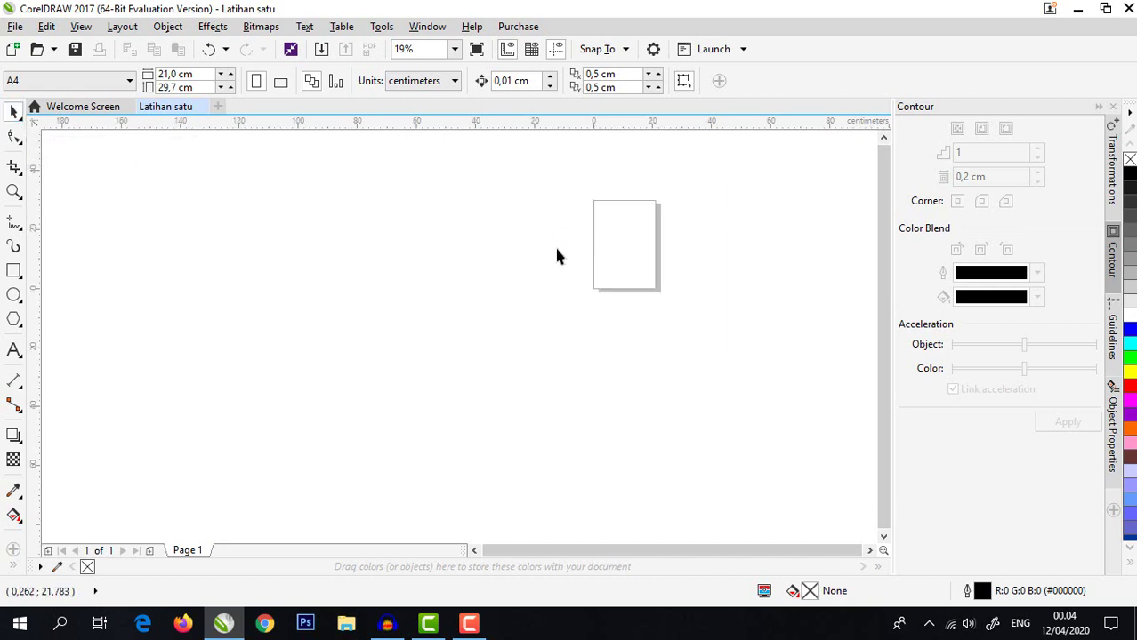
{"action": "scroll", "coordinate": [591, 239], "scroll_direction": "up", "scroll_amount": 4}
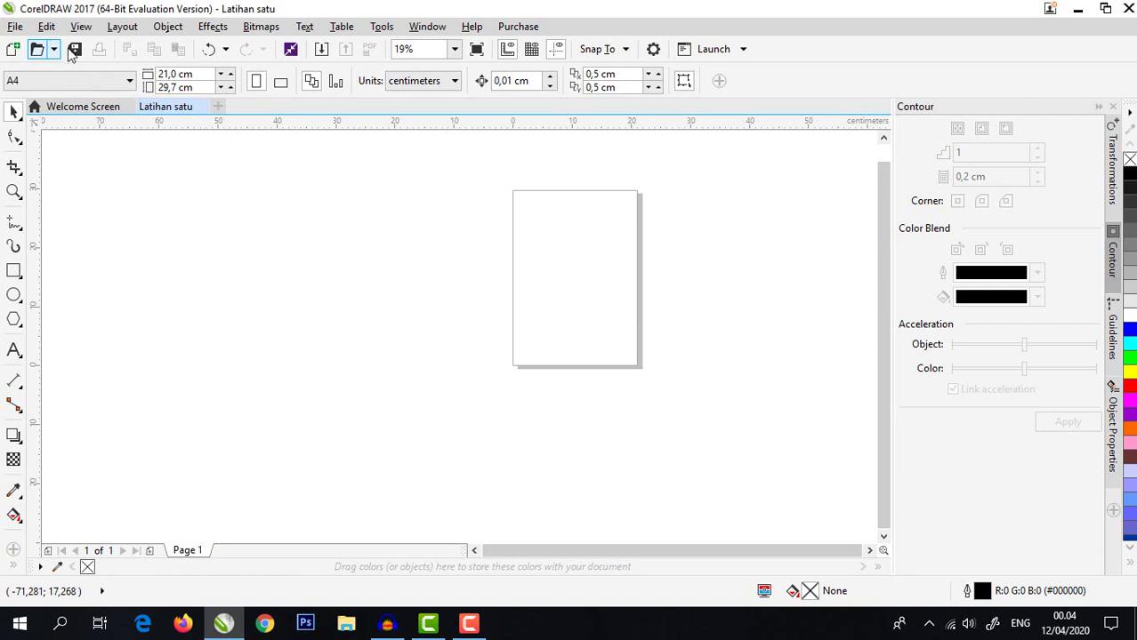
{"action": "left_click", "coordinate": [39, 50]}
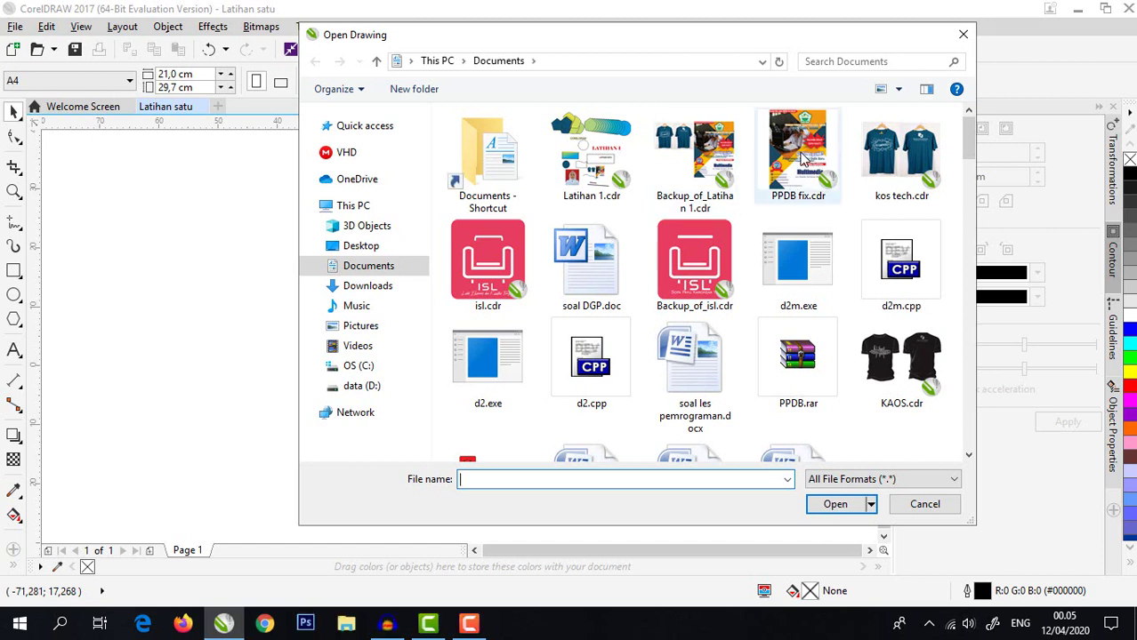
{"action": "left_click", "coordinate": [801, 155]}
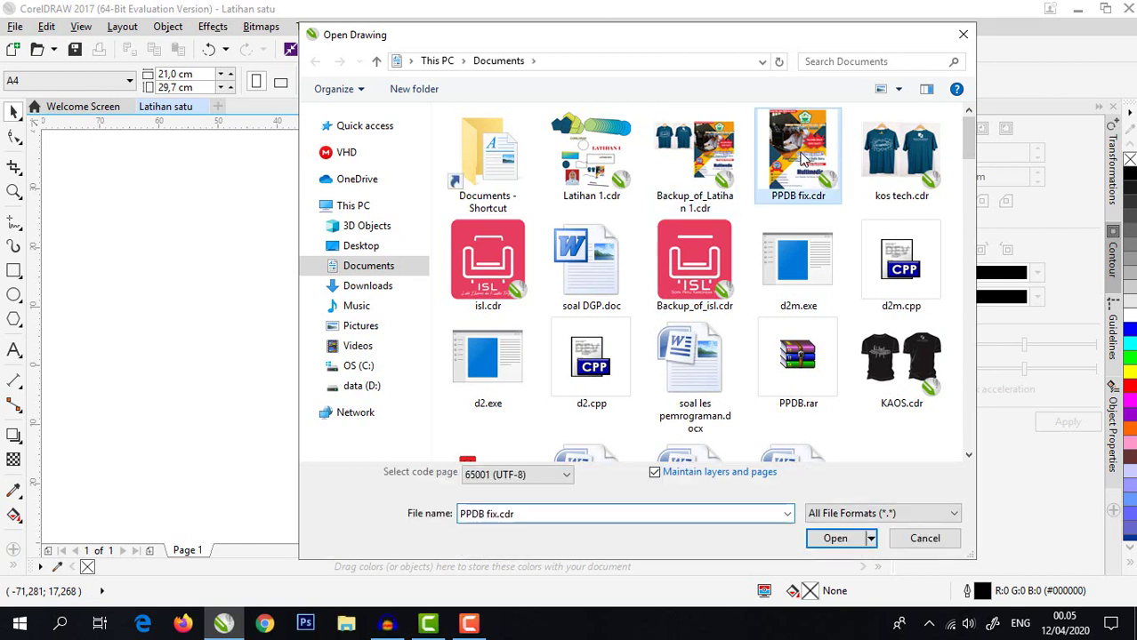
{"action": "left_click", "coordinate": [836, 540]}
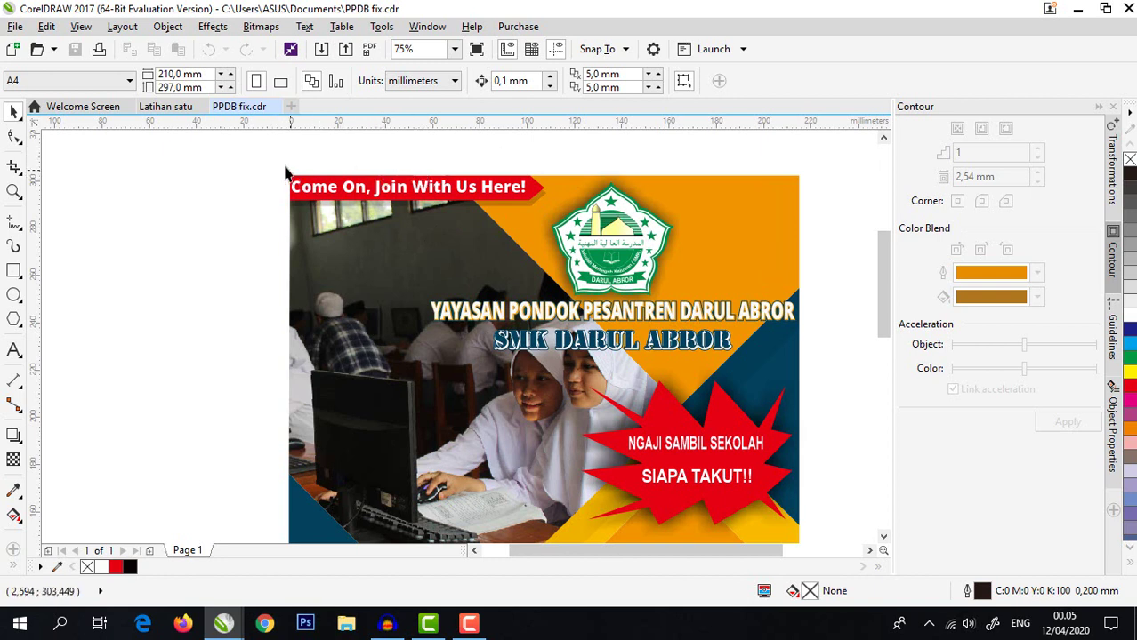
- Try moving the red "Come On, Join With Us Here!" banner off the poster to its left, and undo the move
{"action": "scroll", "coordinate": [414, 184], "scroll_direction": "down", "scroll_amount": 2}
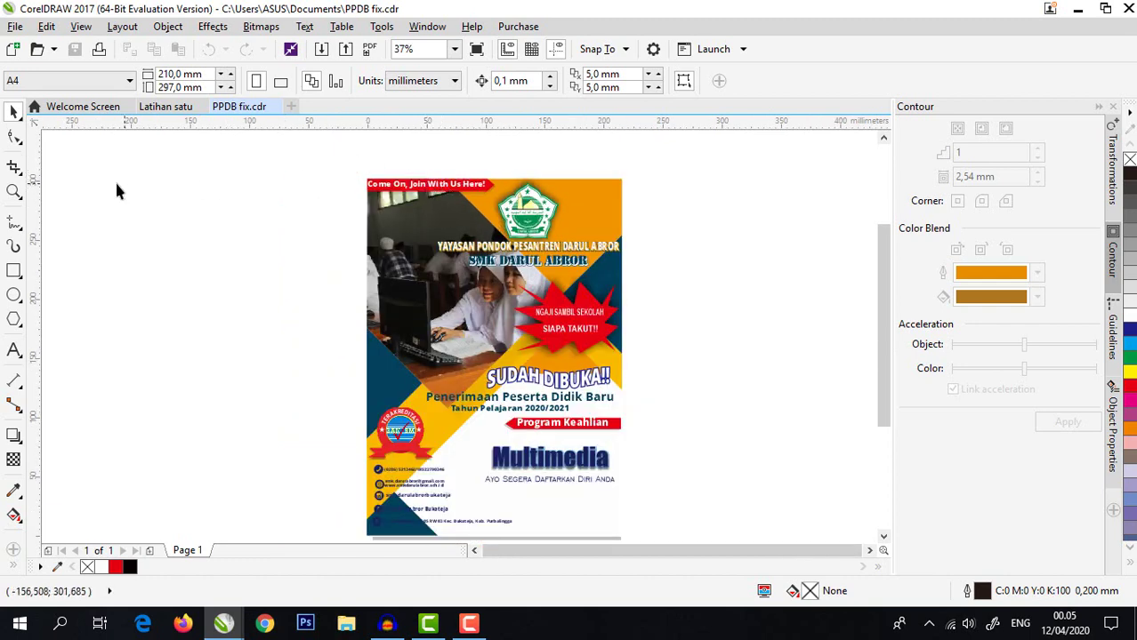
{"action": "left_click", "coordinate": [430, 188]}
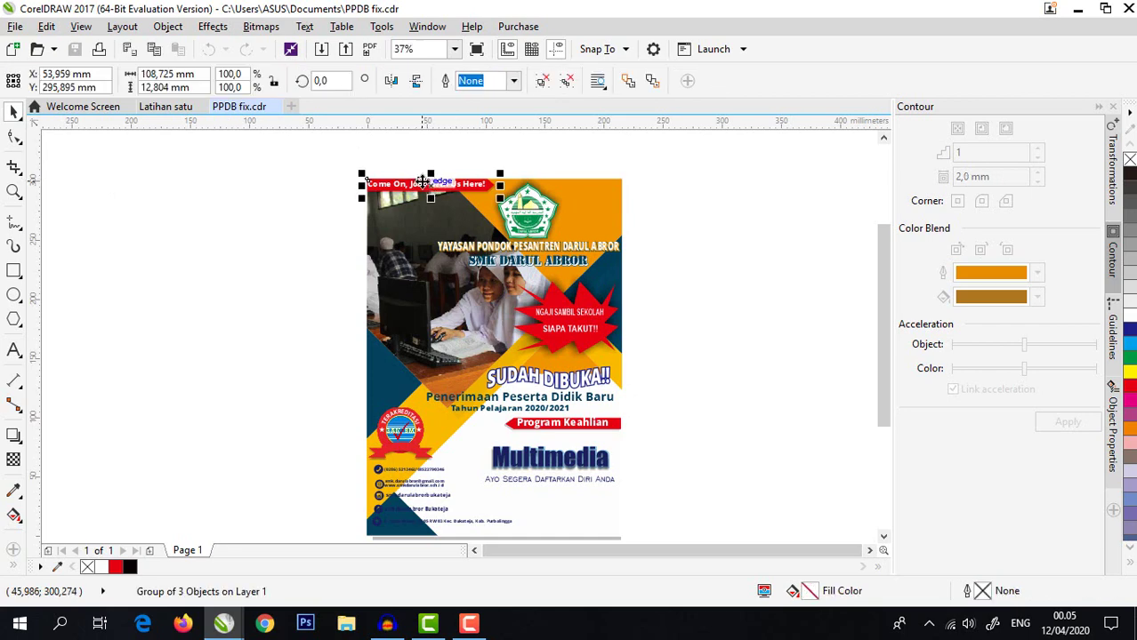
{"action": "left_click_drag", "start_coordinate": [423, 182], "coordinate": [179, 208]}
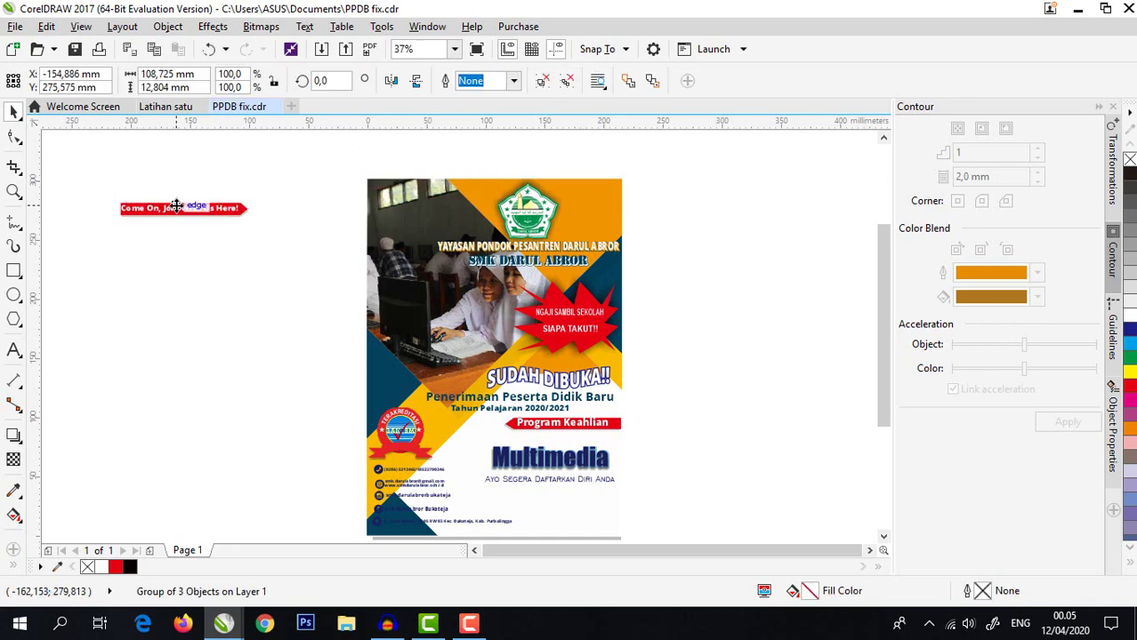
{"action": "scroll", "coordinate": [181, 208], "scroll_direction": "up", "scroll_amount": 2}
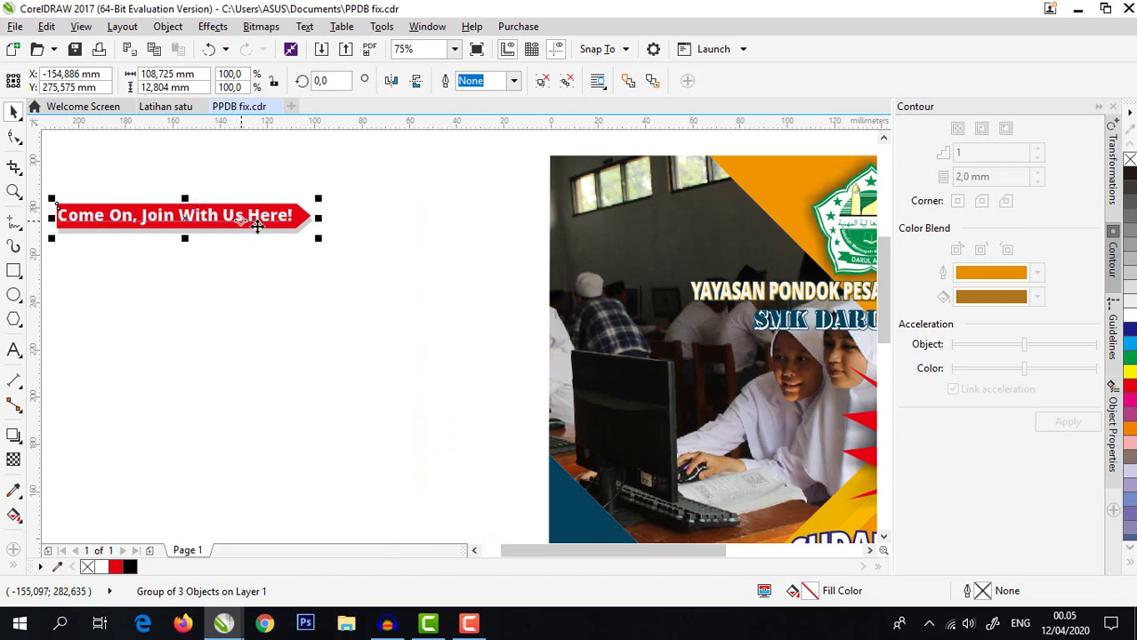
{"action": "scroll", "coordinate": [198, 218], "scroll_direction": "down", "scroll_amount": 2}
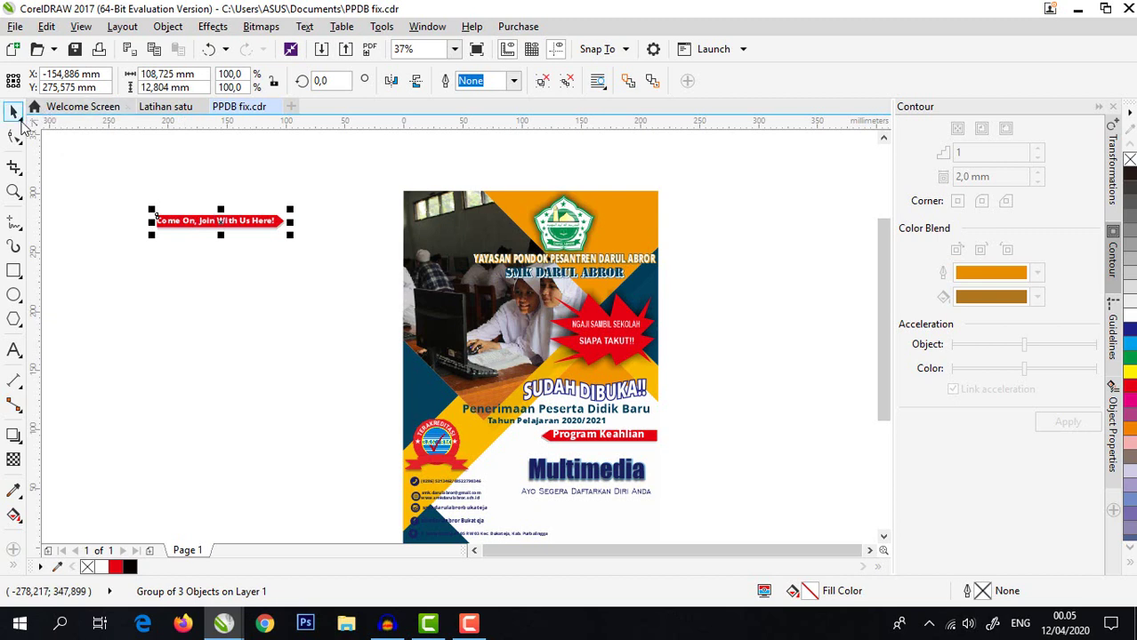
{"action": "left_click", "coordinate": [22, 123]}
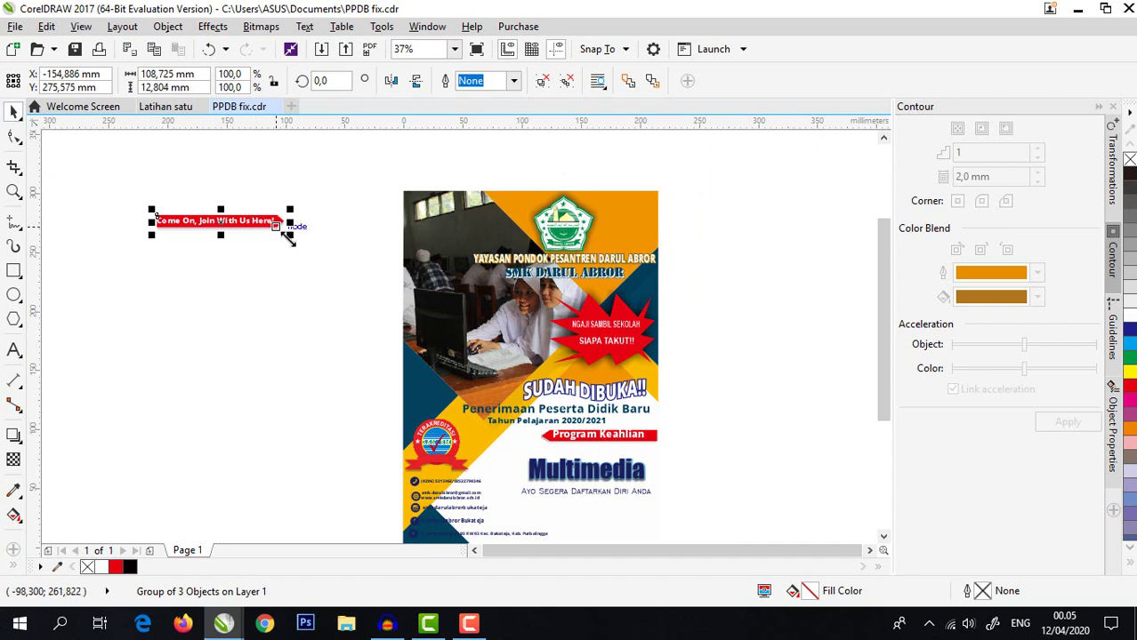
{"action": "key", "text": "ctrl+z"}
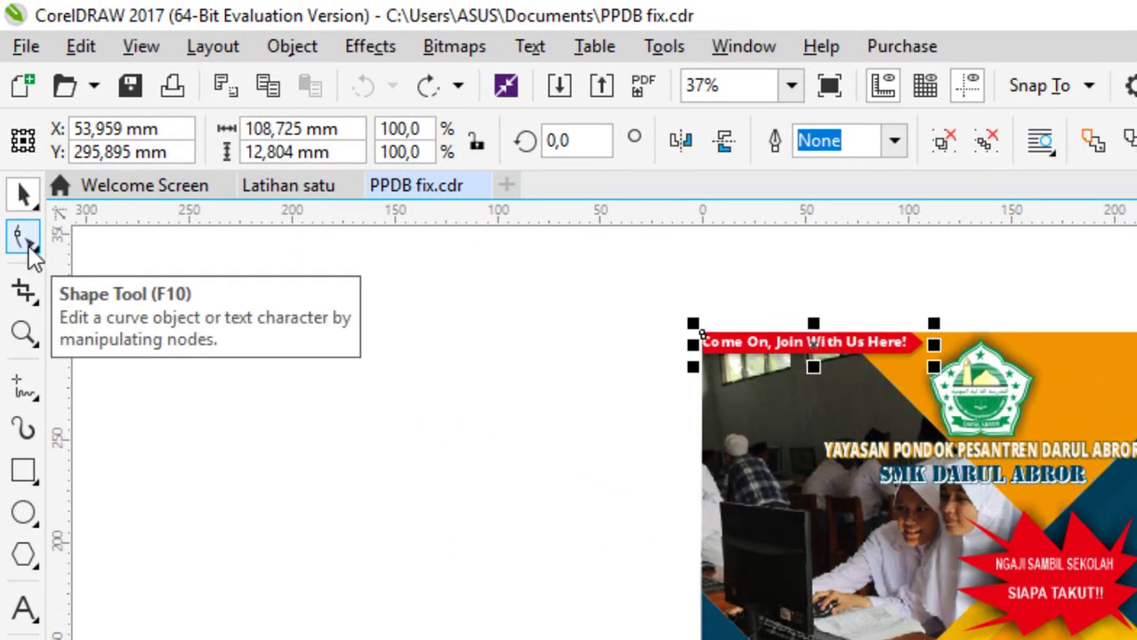
{"action": "left_click", "coordinate": [29, 246]}
{"action": "left_click", "coordinate": [34, 254]}
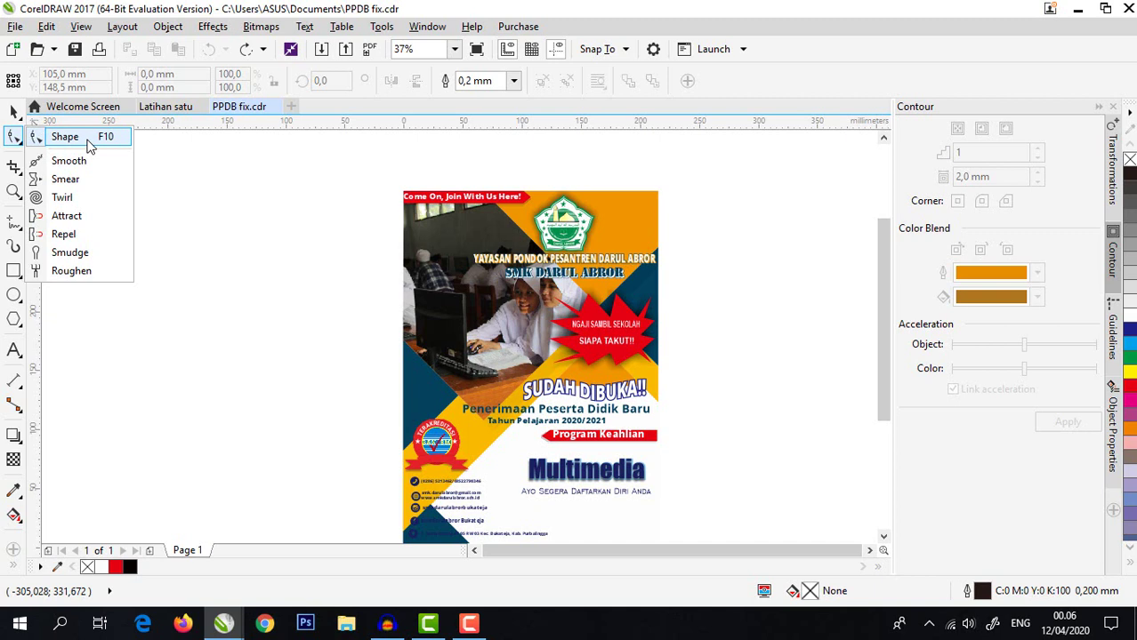
{"action": "left_click", "coordinate": [89, 145]}
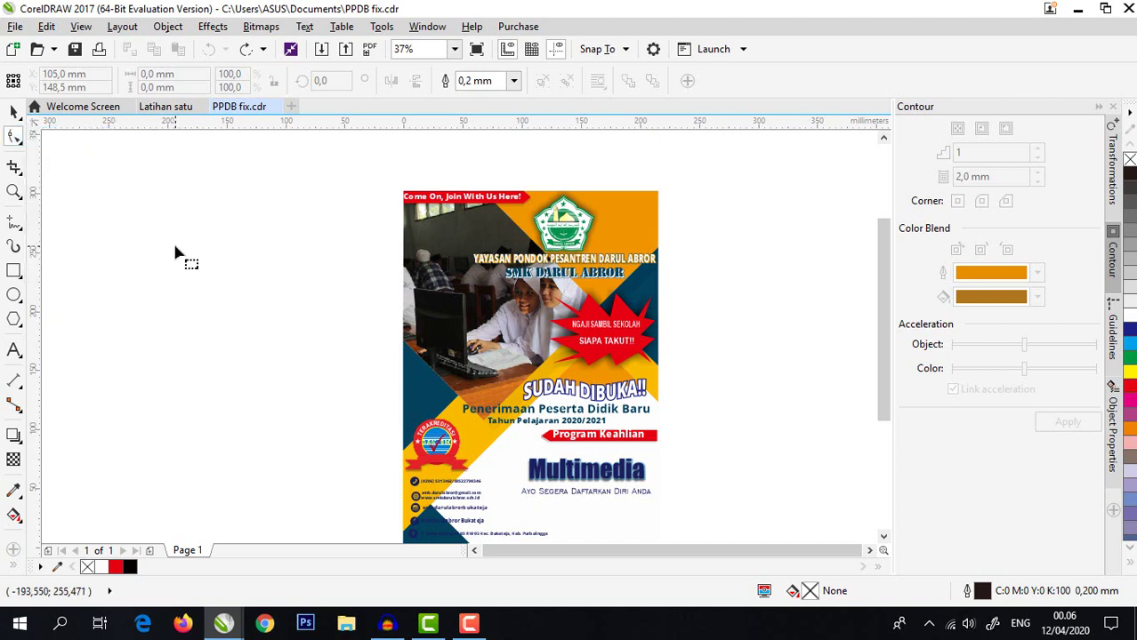
- Draw a rectangle about 181 mm wide and 71 mm high beside the poster, on its left, and convert it to curves
{"action": "left_click", "coordinate": [14, 271]}
{"action": "left_click_drag", "start_coordinate": [119, 212], "coordinate": [336, 298]}
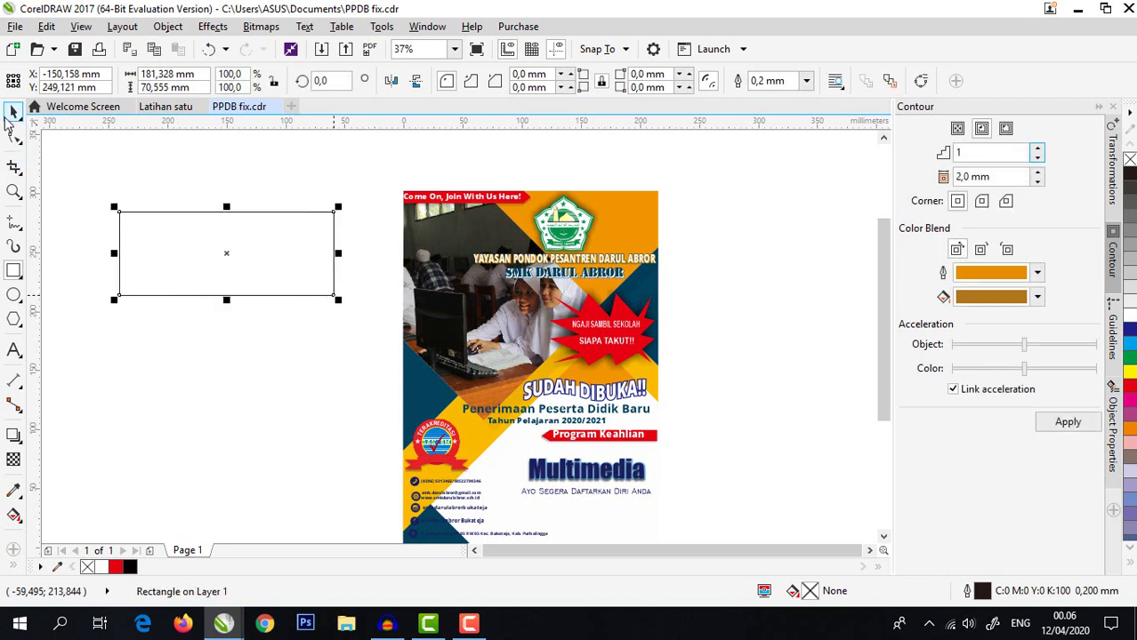
{"action": "left_click", "coordinate": [13, 112]}
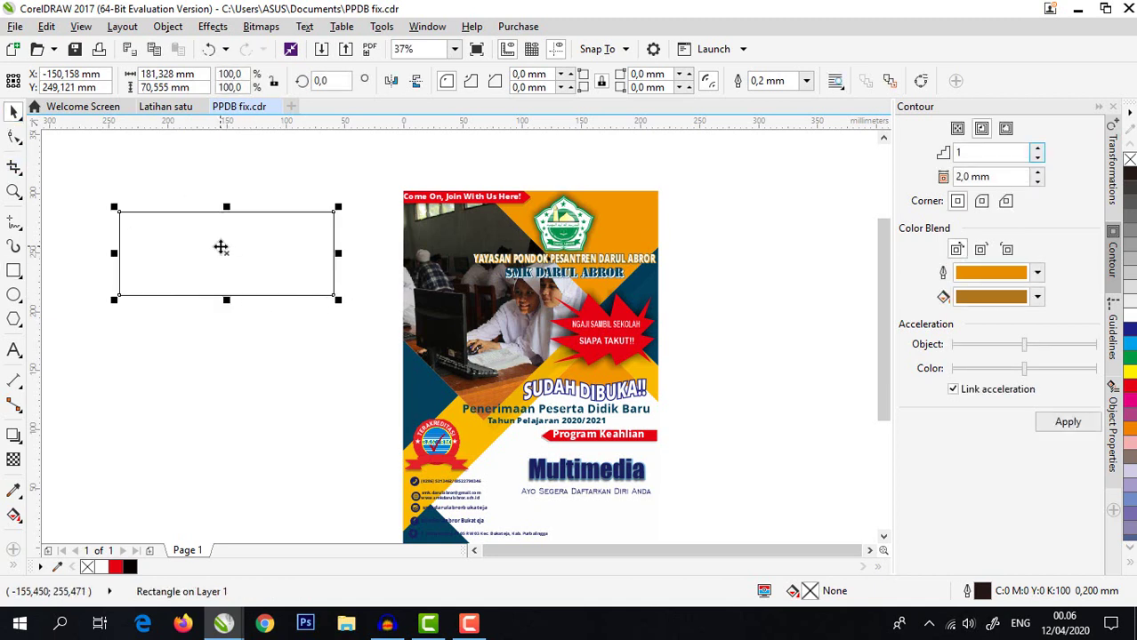
{"action": "right_click", "coordinate": [221, 249]}
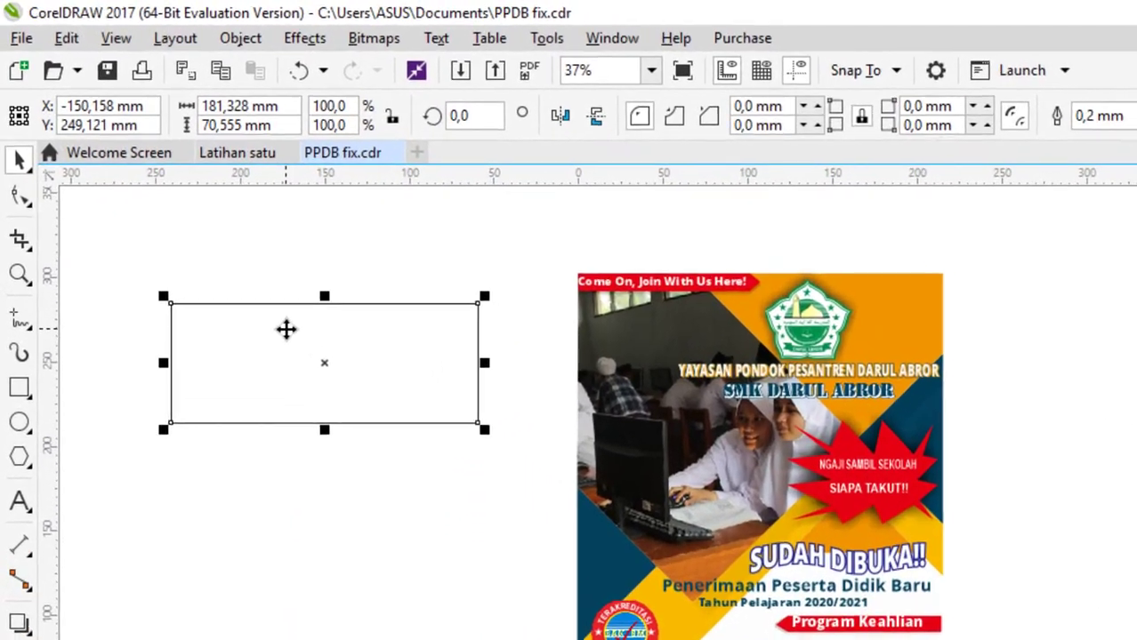
{"action": "right_click", "coordinate": [216, 246]}
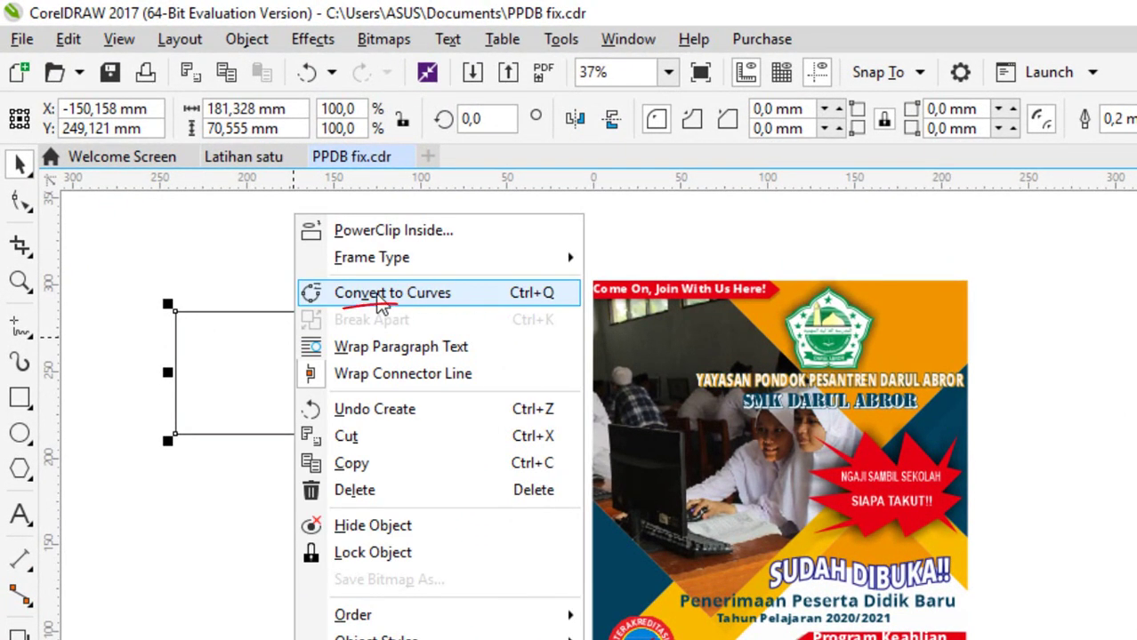
{"action": "left_click", "coordinate": [378, 298]}
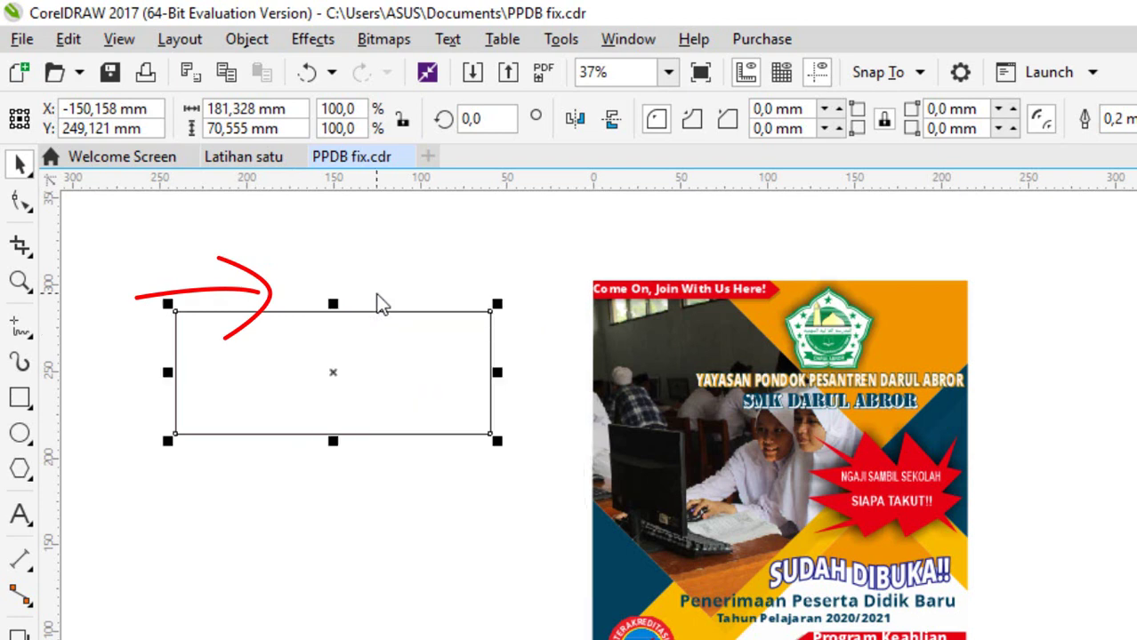
- Convert the rectangle's top edge to a curve and bend it into a wave that rises on the left and dips on the right
{"action": "left_click", "coordinate": [22, 201]}
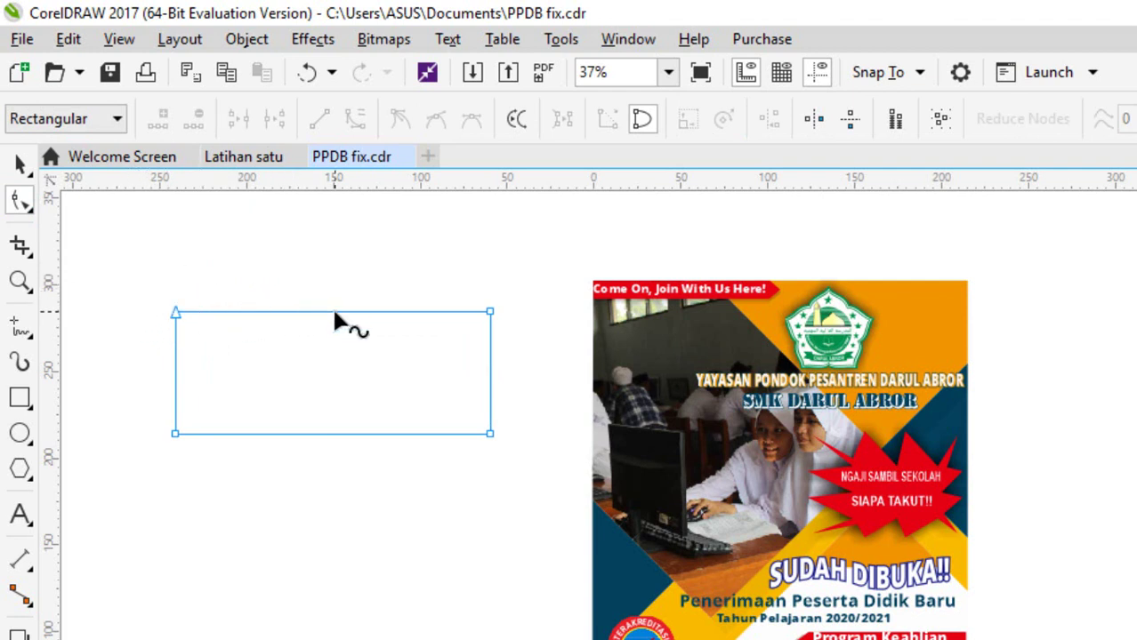
{"action": "scroll", "coordinate": [271, 318], "scroll_direction": "up", "scroll_amount": 2}
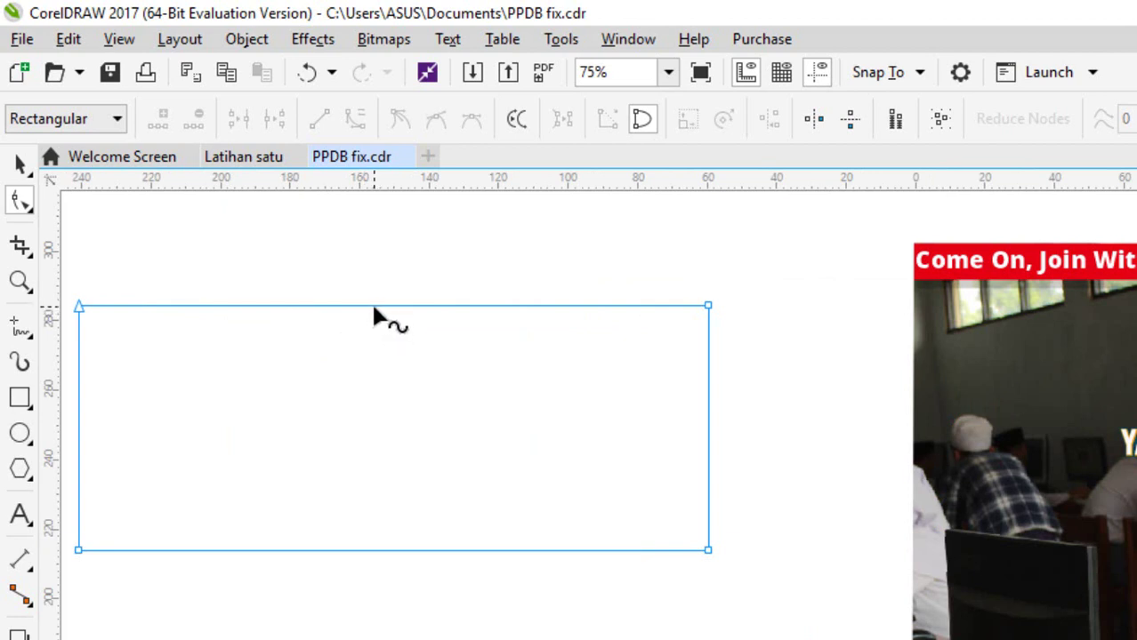
{"action": "left_click", "coordinate": [374, 308]}
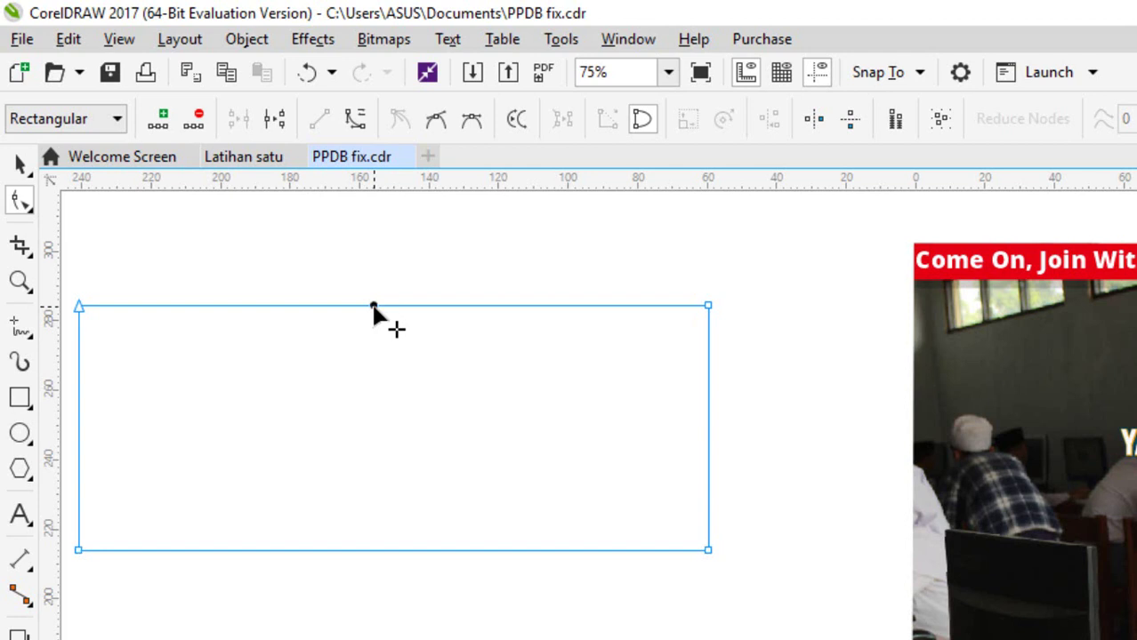
{"action": "left_click", "coordinate": [357, 120]}
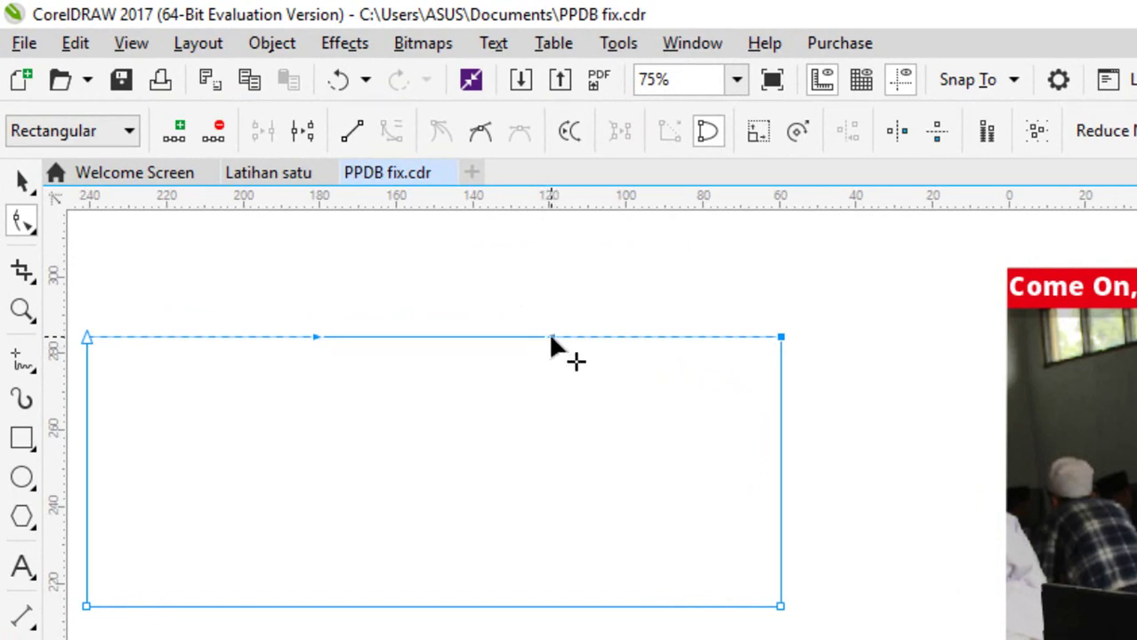
{"action": "left_click_drag", "start_coordinate": [552, 338], "coordinate": [540, 585]}
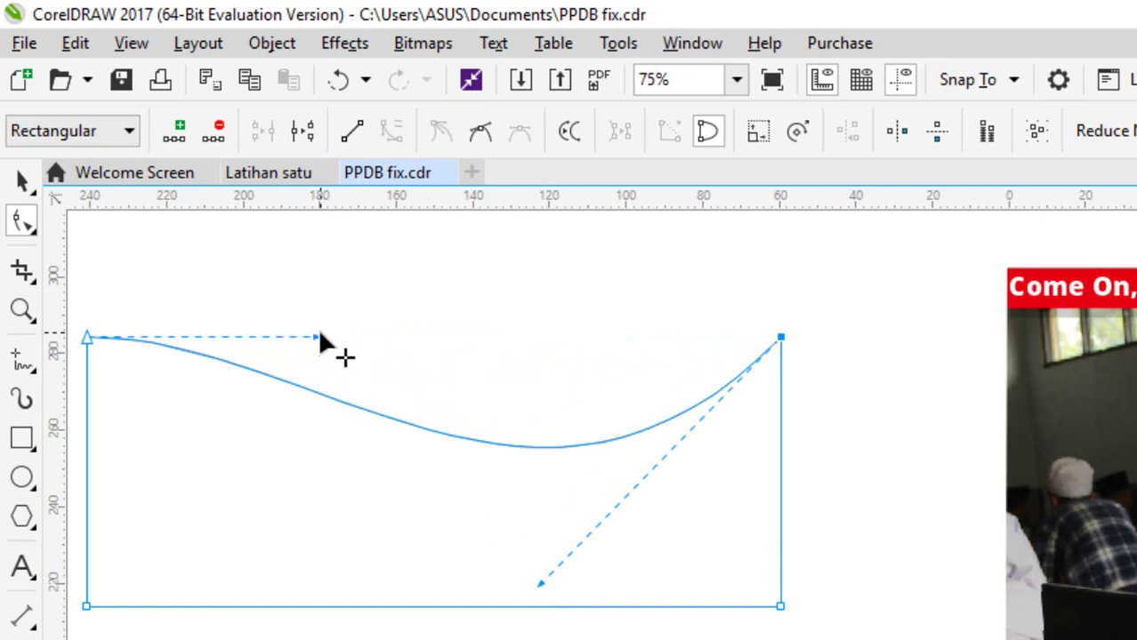
{"action": "left_click_drag", "start_coordinate": [320, 337], "coordinate": [336, 229]}
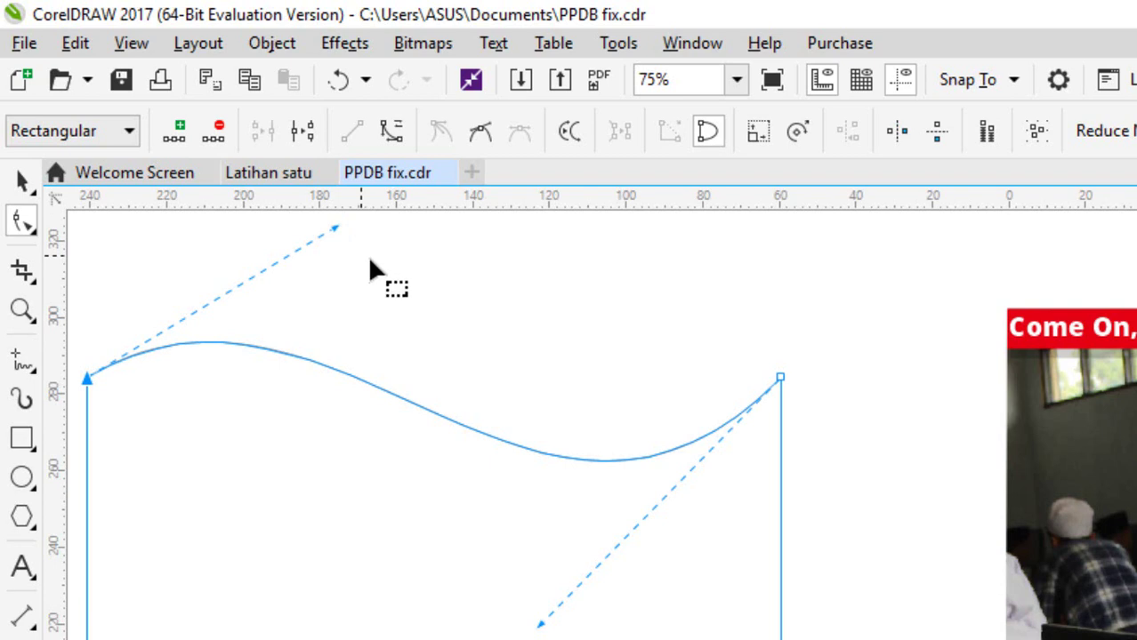
{"action": "left_click", "coordinate": [21, 182]}
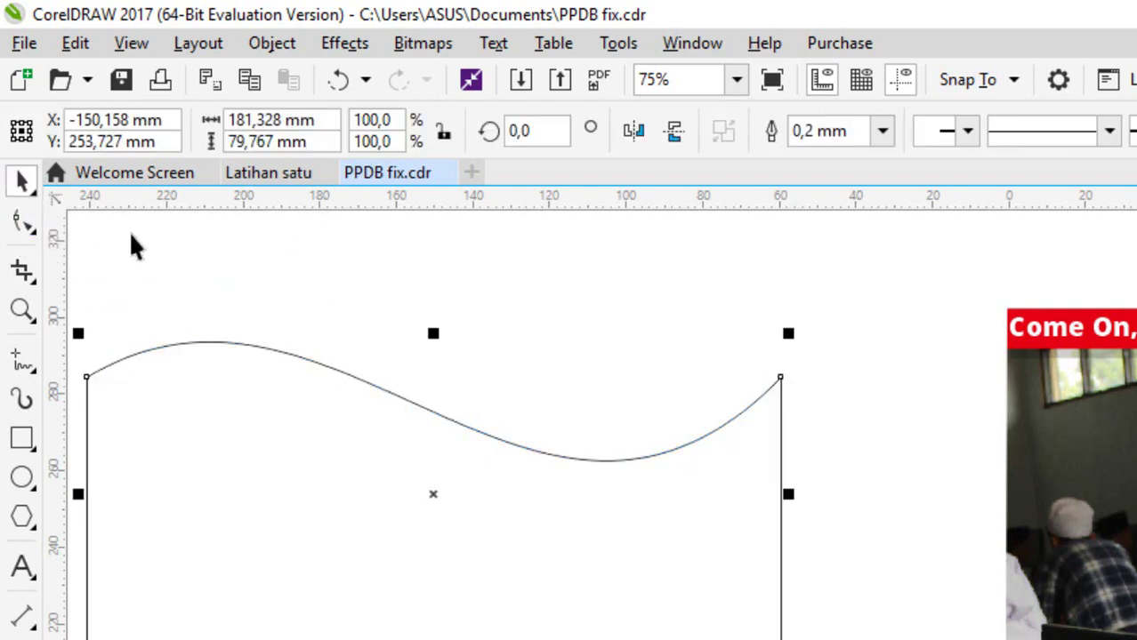
{"action": "left_click", "coordinate": [27, 279]}
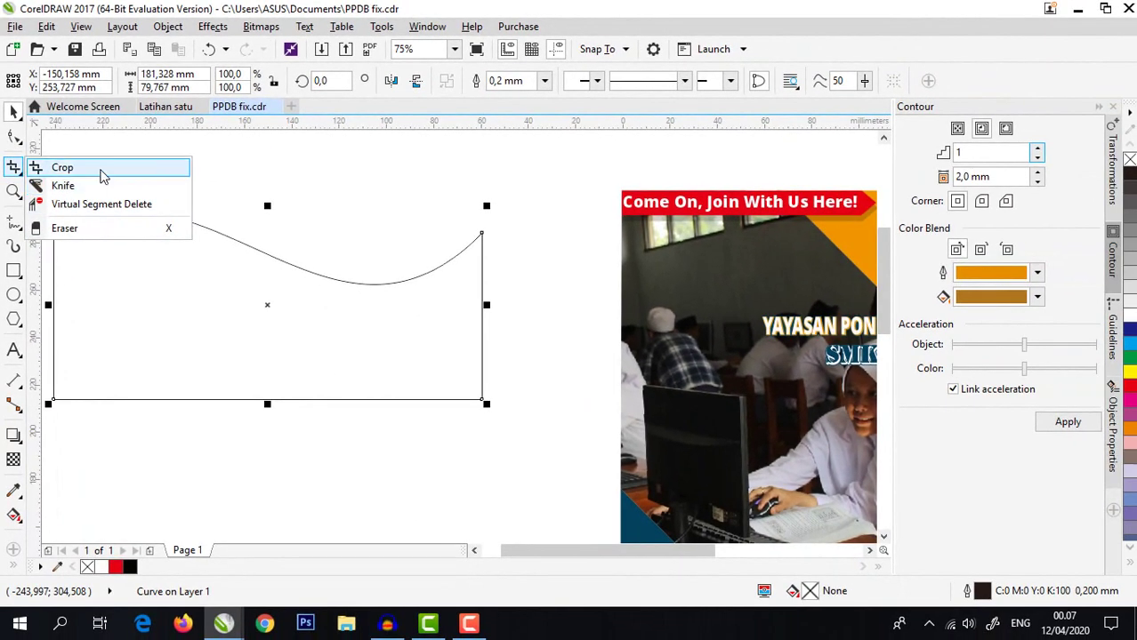
{"action": "left_click", "coordinate": [94, 177]}
{"action": "scroll", "coordinate": [347, 250], "scroll_direction": "down", "scroll_amount": 2}
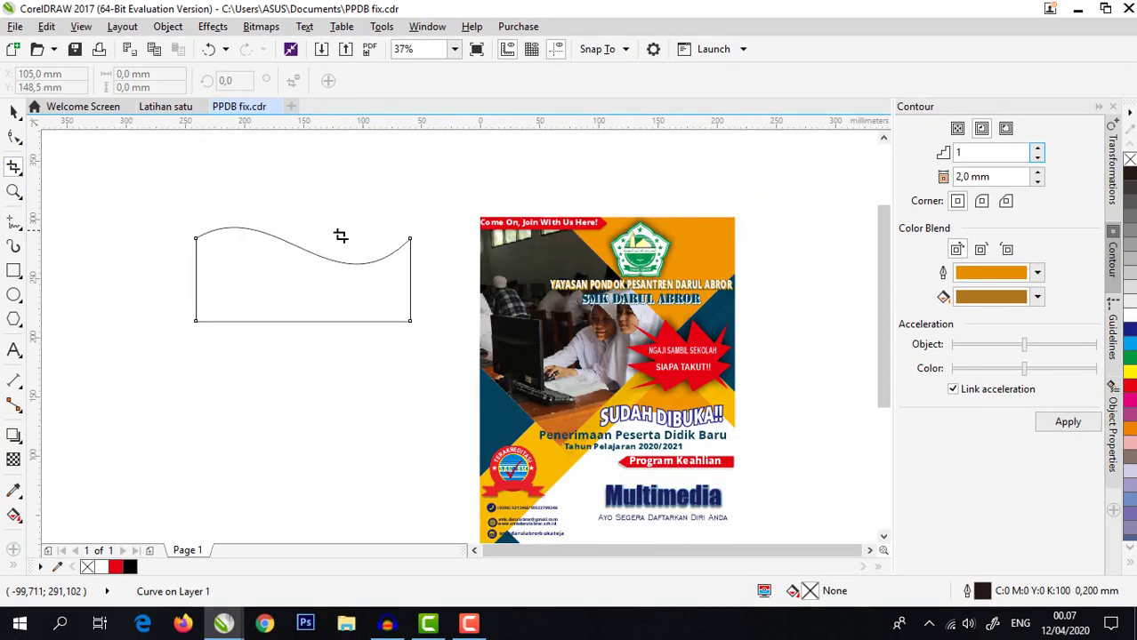
{"action": "scroll", "coordinate": [203, 254], "scroll_direction": "up", "scroll_amount": 2}
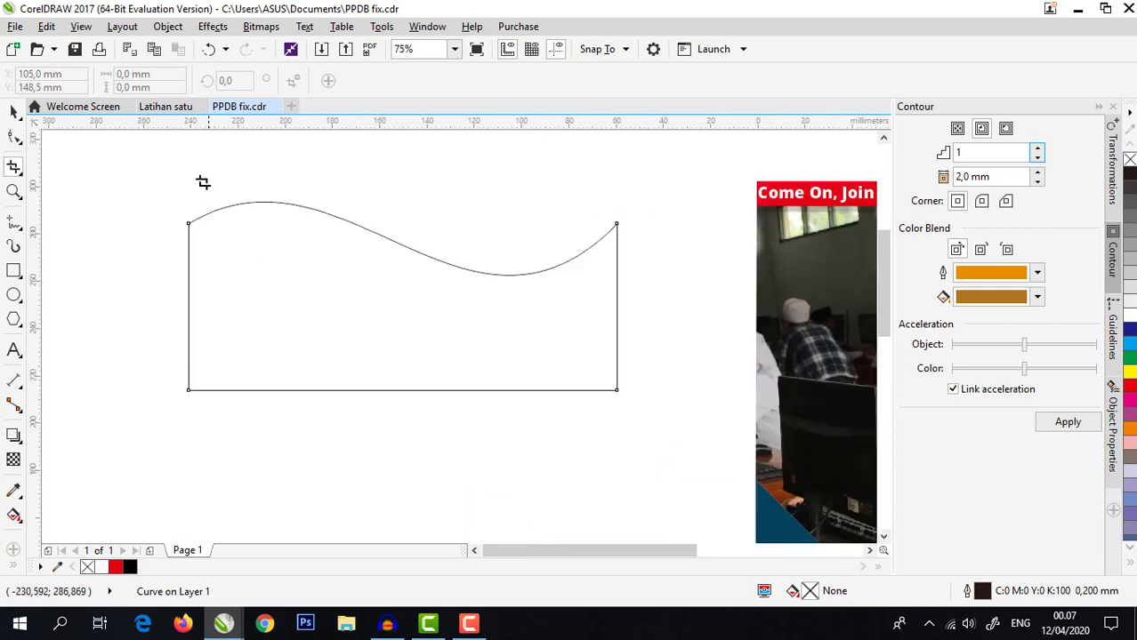
- Fill the wavy-topped shape with green (C:100 M:0 Y:100 K:0)
{"action": "left_click", "coordinate": [16, 110]}
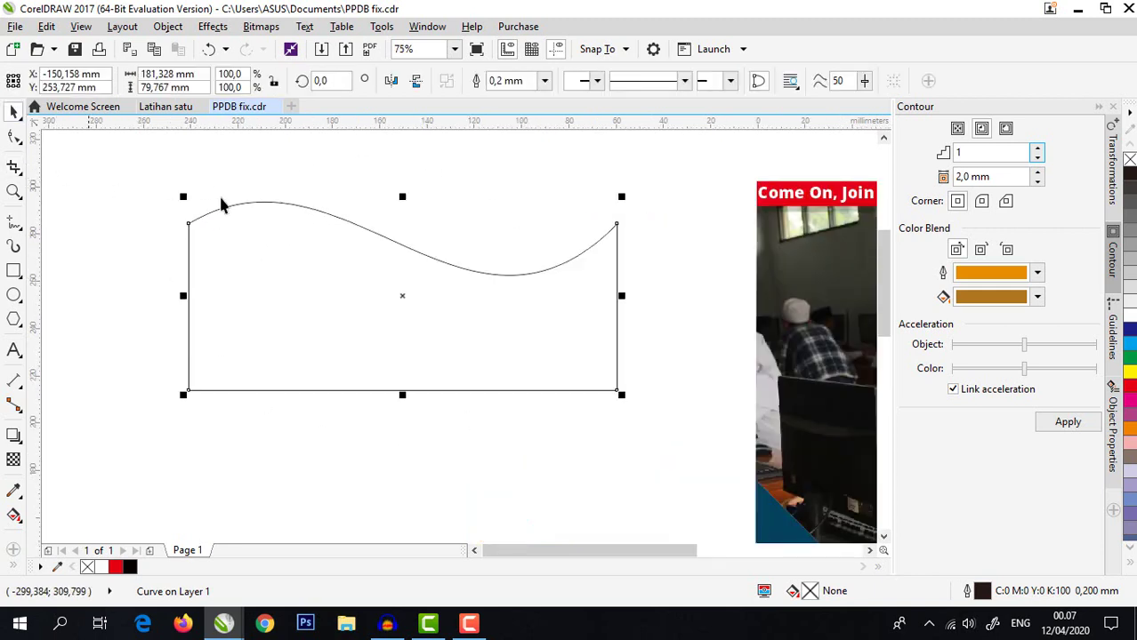
{"action": "left_click", "coordinate": [1130, 360]}
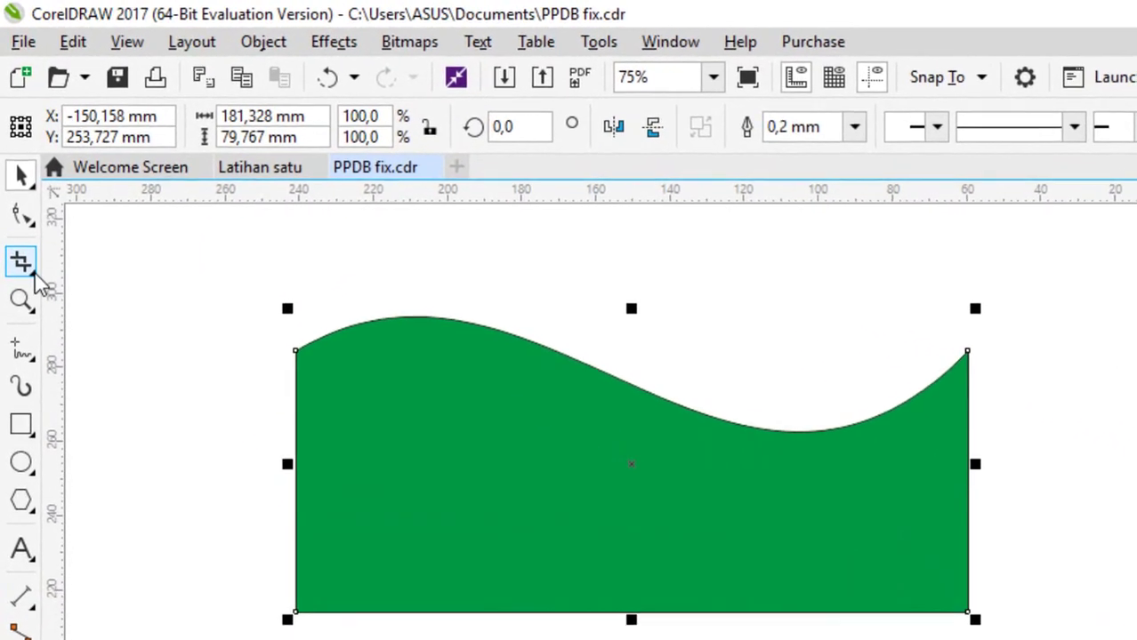
- Draw a crop frame about 134 mm wide and 99 mm high around the left part of the green shape
{"action": "left_click", "coordinate": [24, 213]}
{"action": "left_click", "coordinate": [68, 271]}
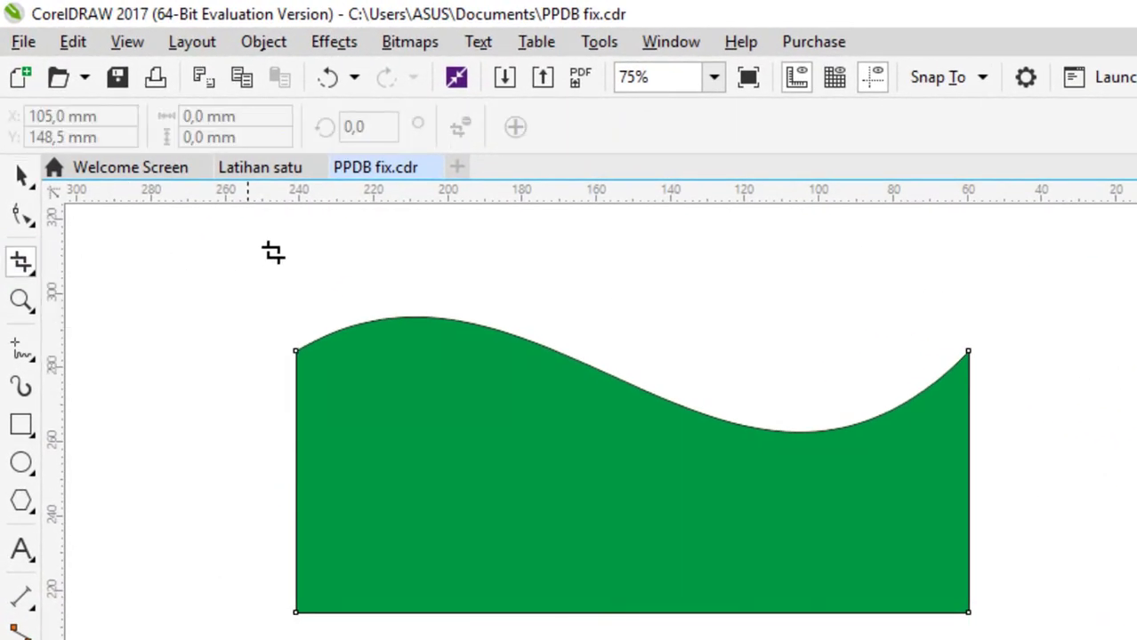
{"action": "left_click_drag", "start_coordinate": [201, 277], "coordinate": [698, 638]}
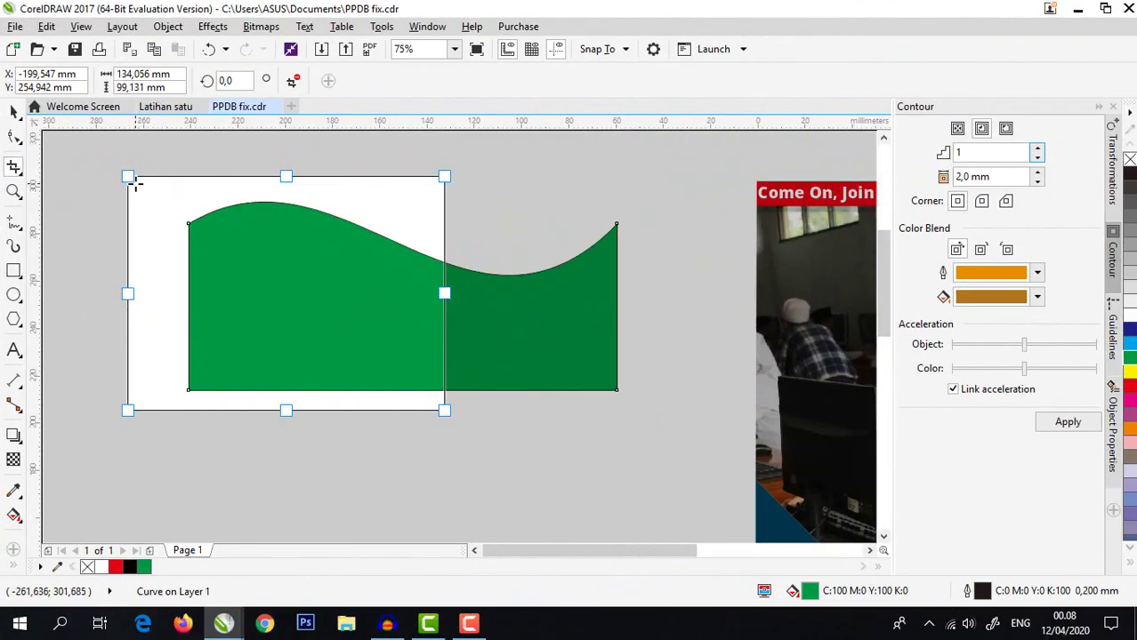
{"action": "mouse_move", "coordinate": [150, 195]}
{"action": "left_mouse_down"}
{"action": "mouse_move", "coordinate": [223, 256]}
{"action": "mouse_move", "coordinate": [162, 198]}
{"action": "left_mouse_up"}
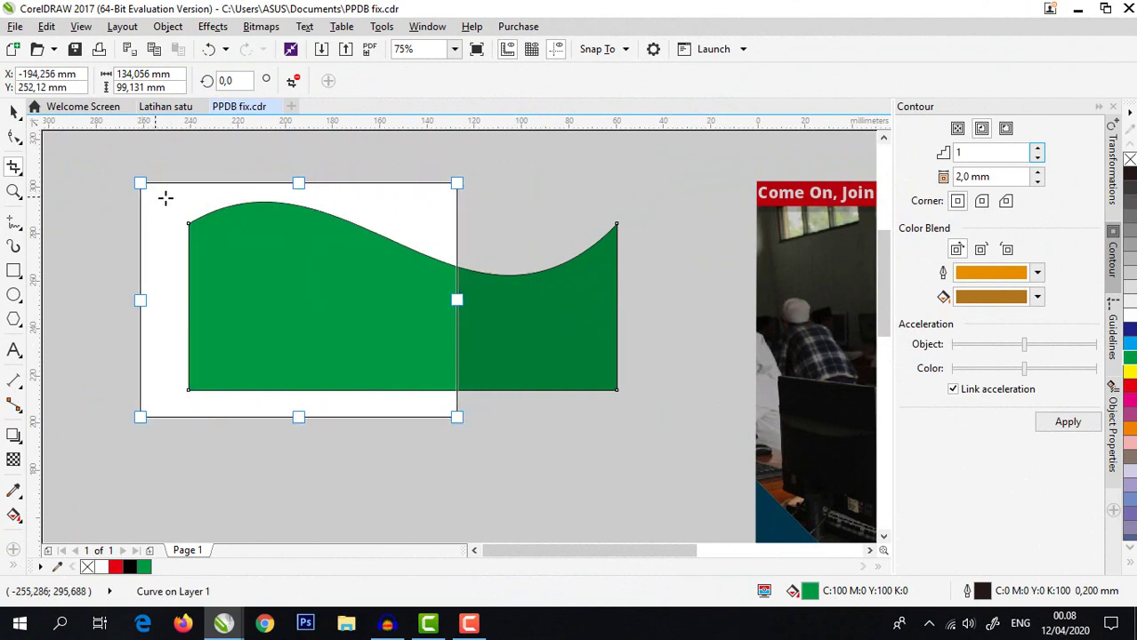
- Tighten the crop frame to about 105 mm by 85 mm and crop away the right part of the green shape
{"action": "left_click", "coordinate": [89, 197]}
{"action": "left_click_drag", "start_coordinate": [457, 303], "coordinate": [388, 307]}
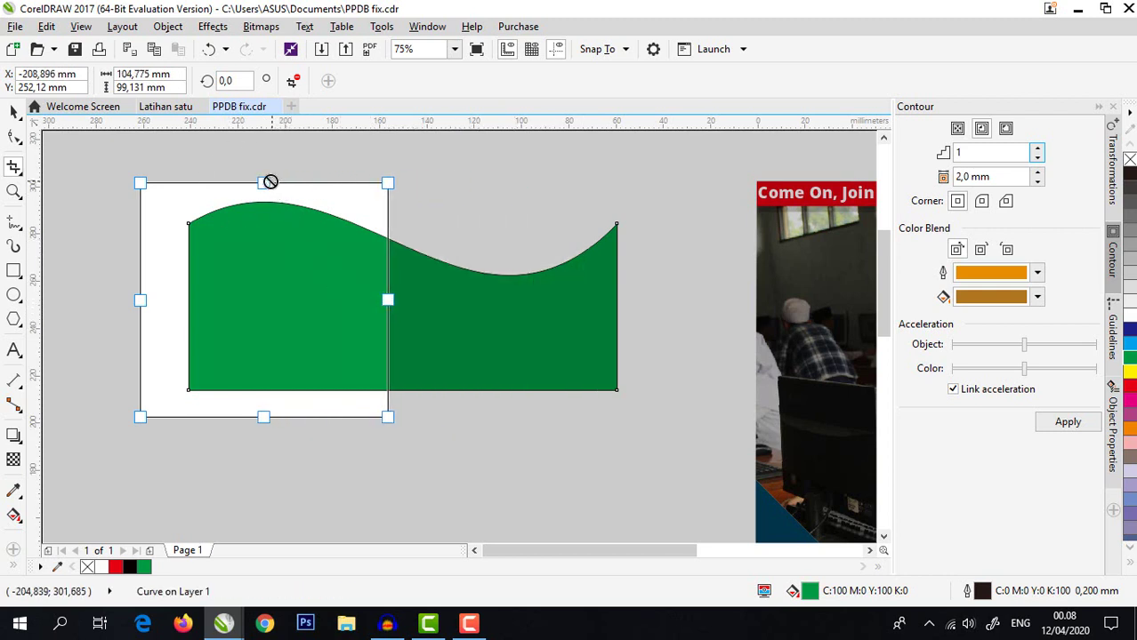
{"action": "left_click_drag", "start_coordinate": [265, 182], "coordinate": [263, 194]}
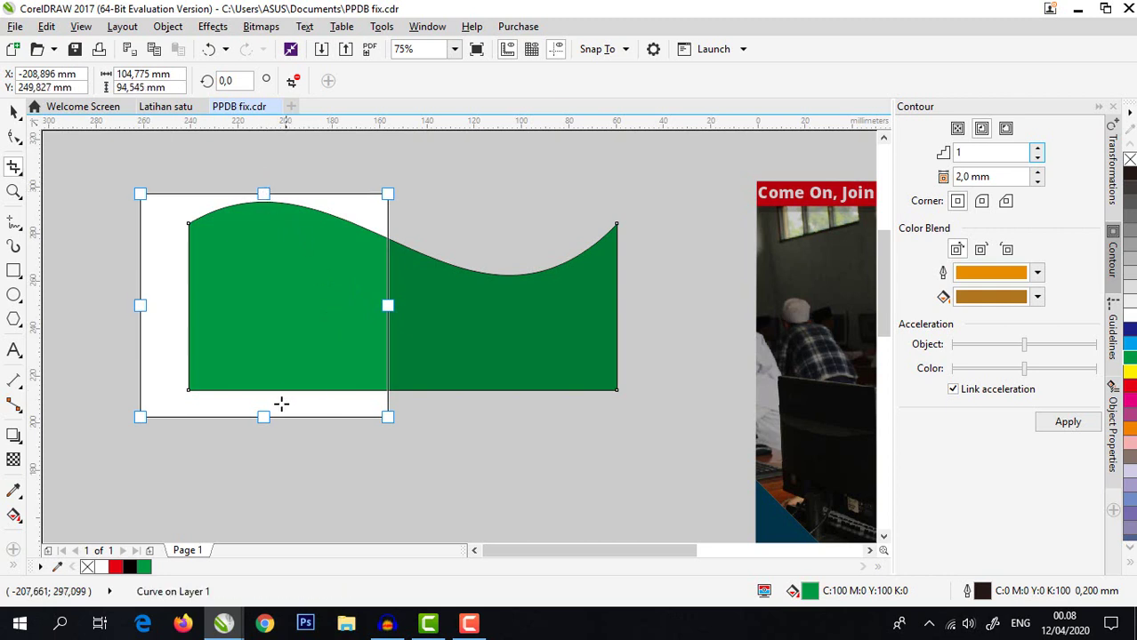
{"action": "left_click_drag", "start_coordinate": [268, 407], "coordinate": [265, 388]}
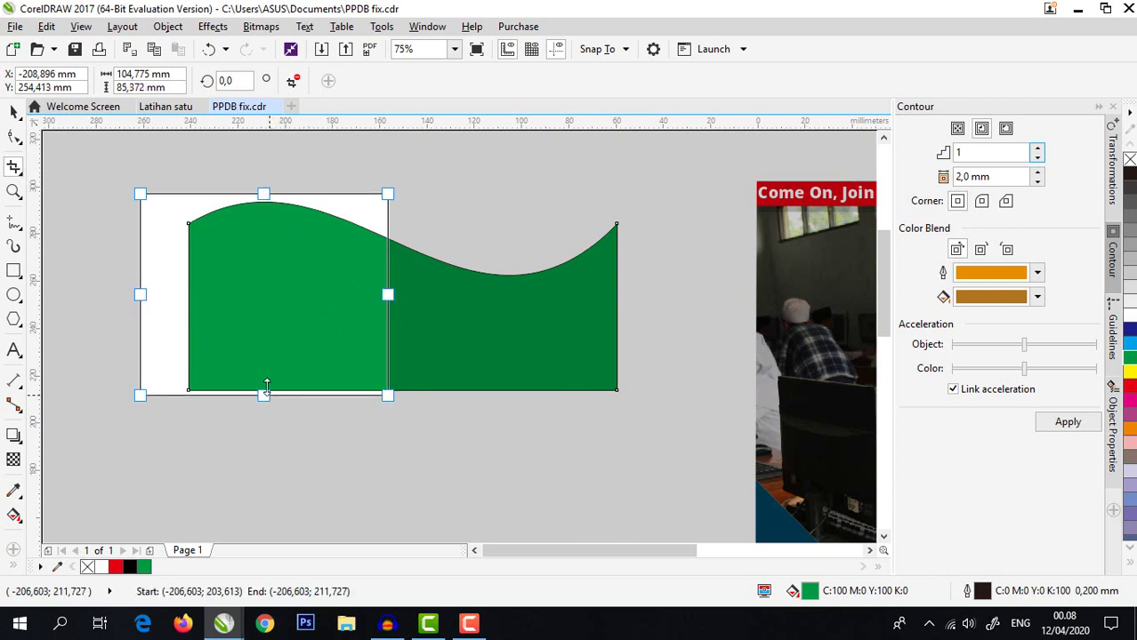
{"action": "double_click", "coordinate": [268, 303]}
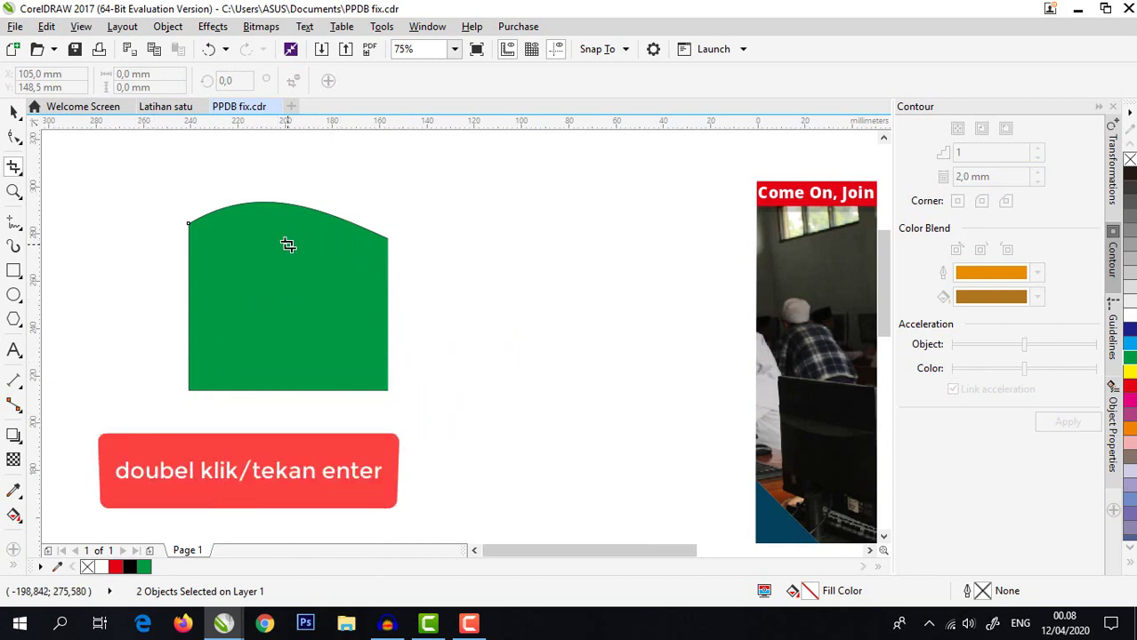
{"action": "left_click", "coordinate": [20, 172]}
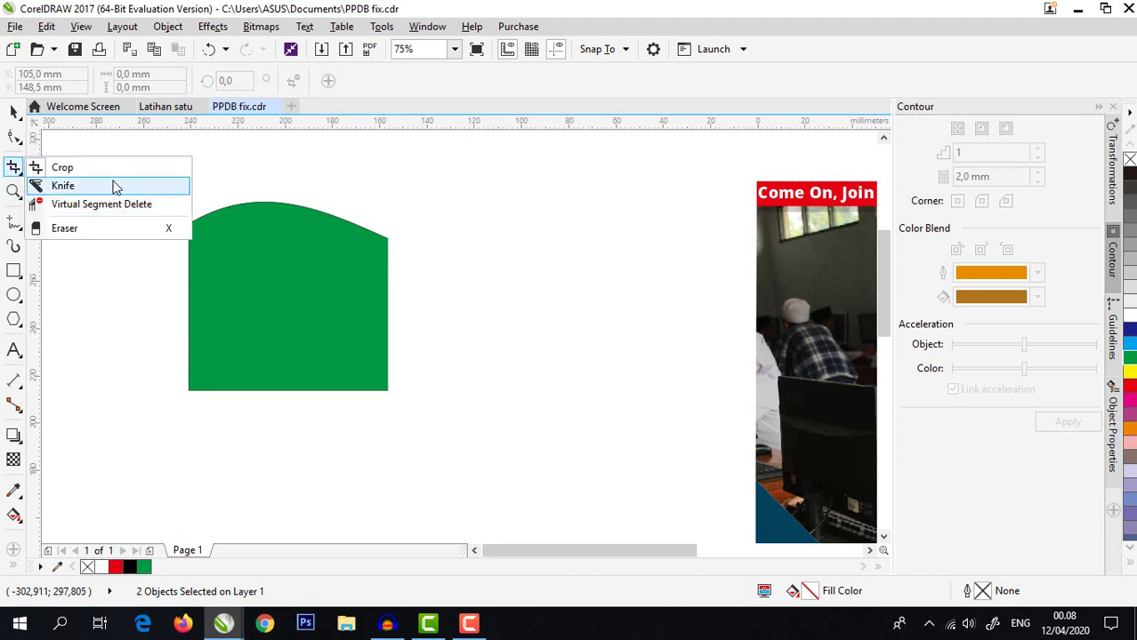
{"action": "left_click", "coordinate": [114, 187]}
{"action": "left_click", "coordinate": [14, 112]}
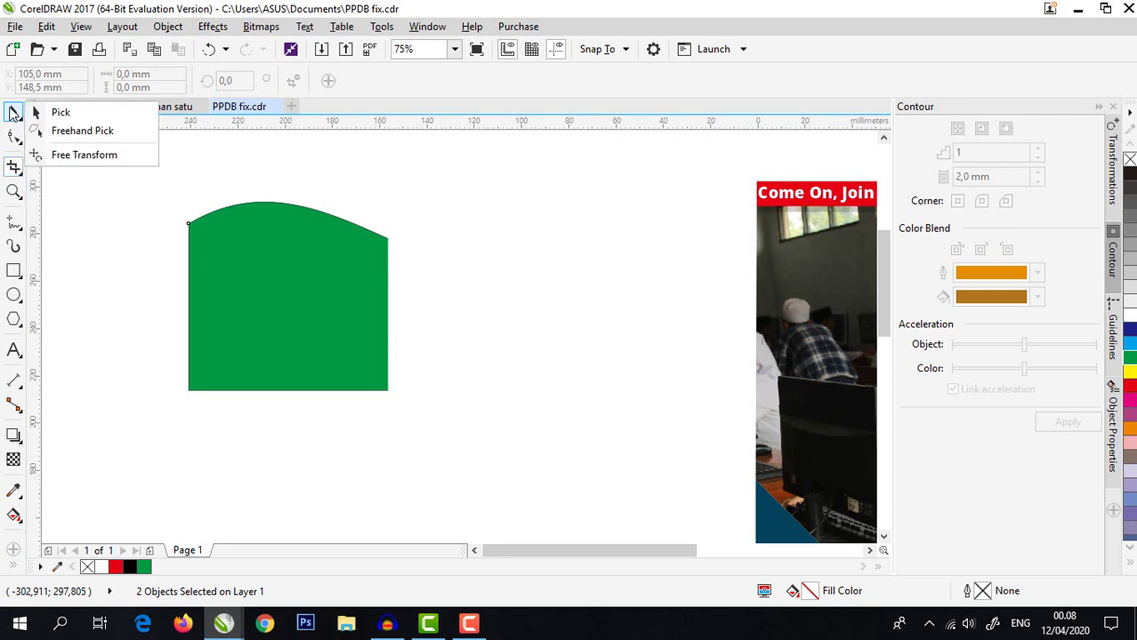
{"action": "left_click", "coordinate": [13, 113]}
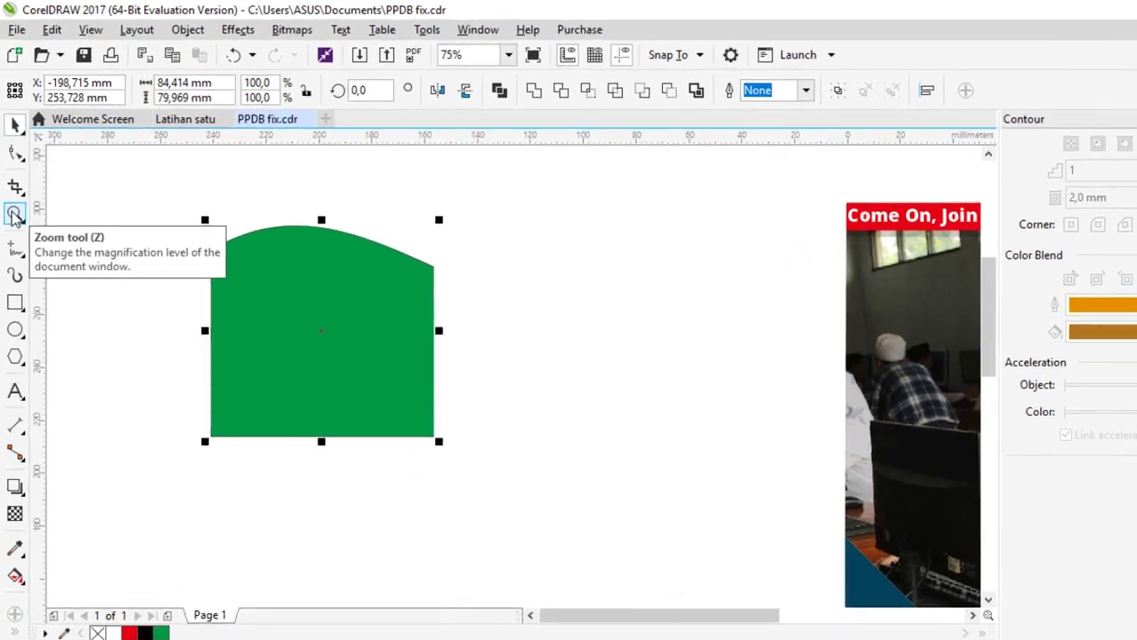
- Zoom in on the poster photo to 150% with the Zoom tool, and zoom back out to 37%
{"action": "left_click", "coordinate": [15, 190]}
{"action": "right_click", "coordinate": [70, 295]}
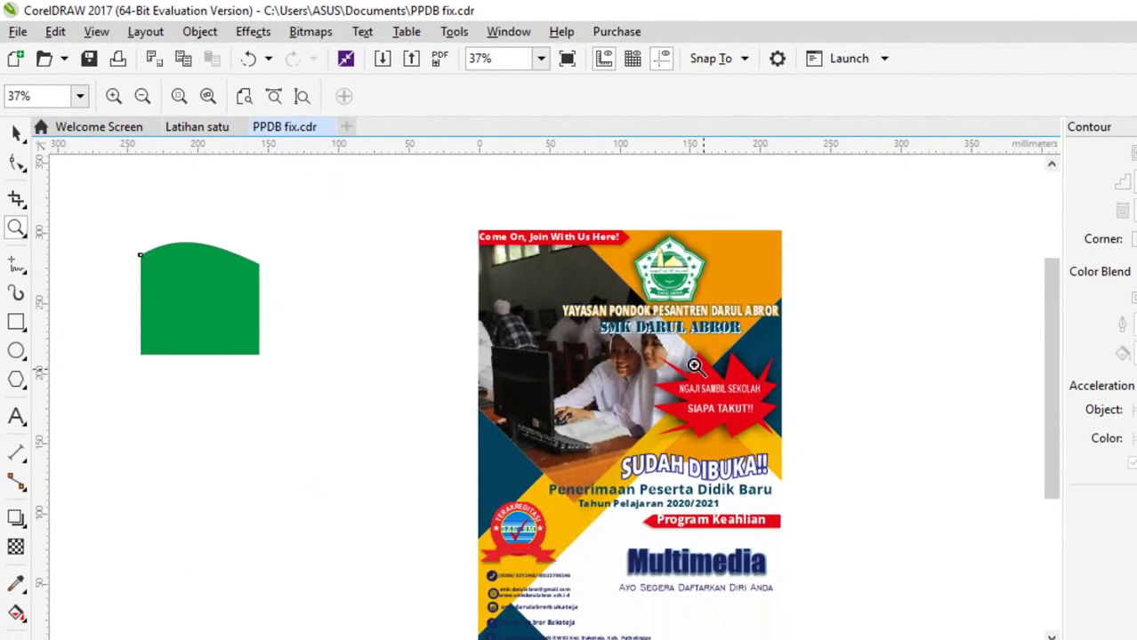
{"action": "left_click", "coordinate": [623, 355]}
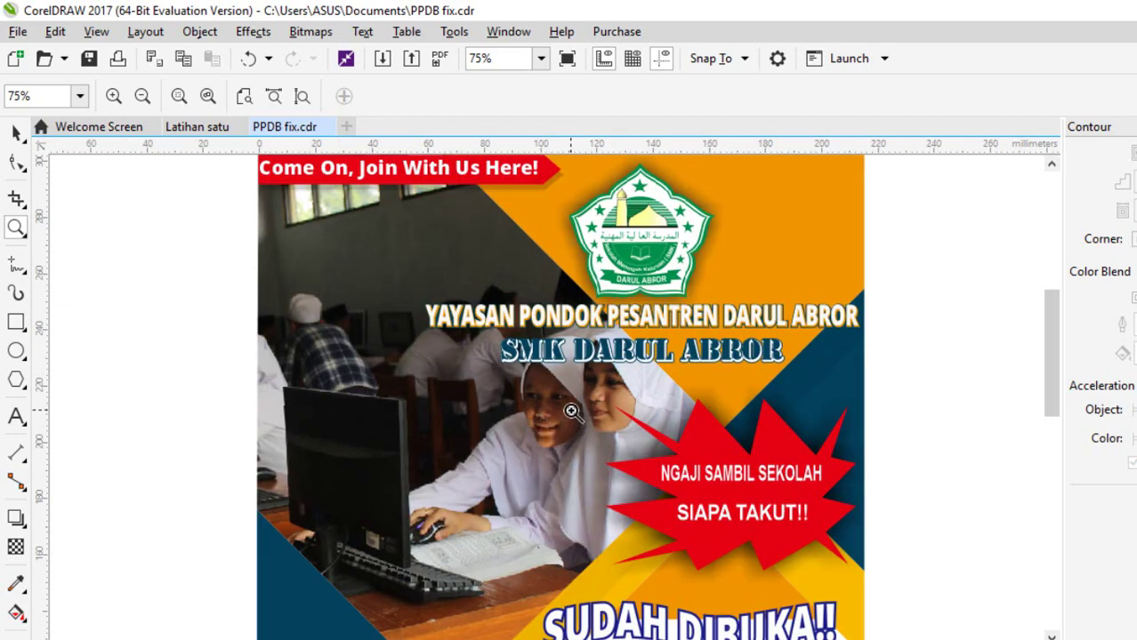
{"action": "left_click", "coordinate": [561, 421]}
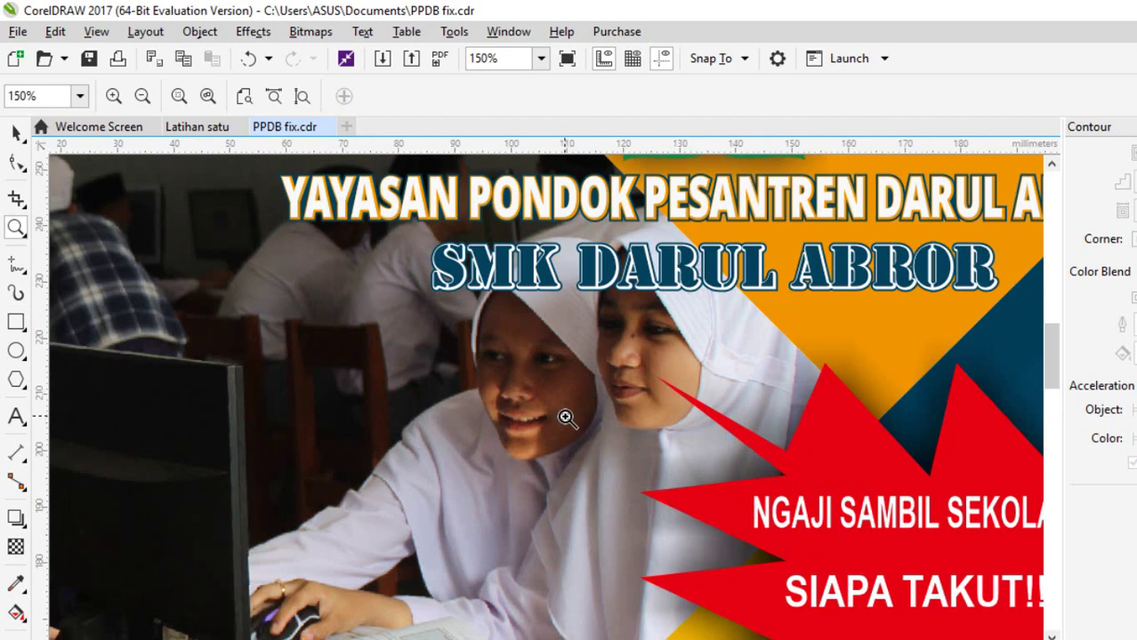
{"action": "left_click", "coordinate": [135, 100]}
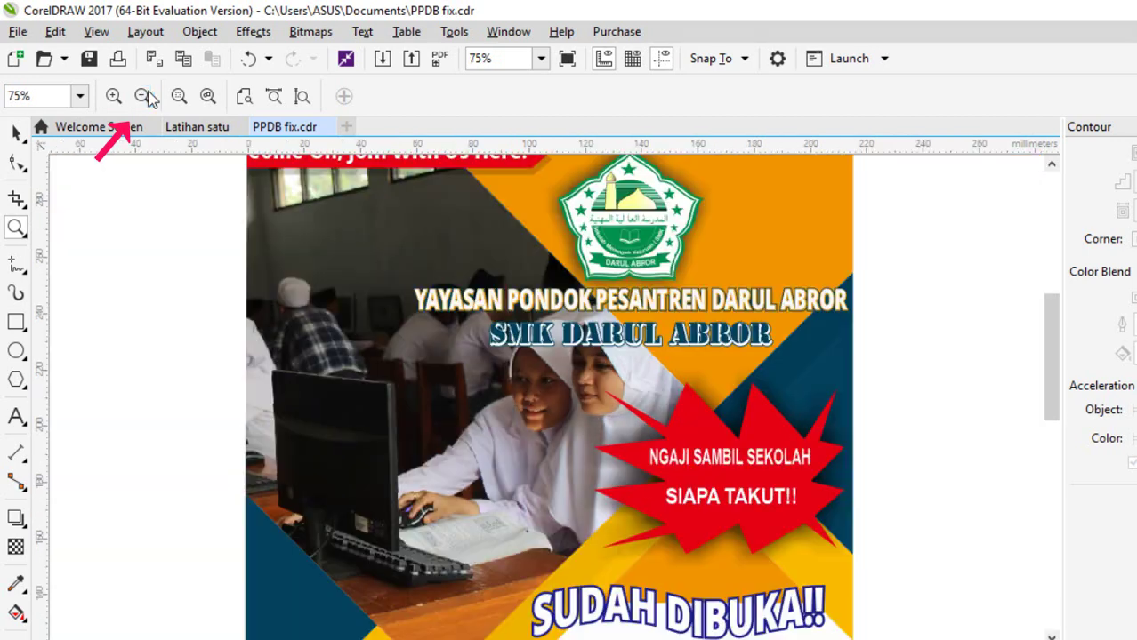
{"action": "left_click", "coordinate": [144, 97]}
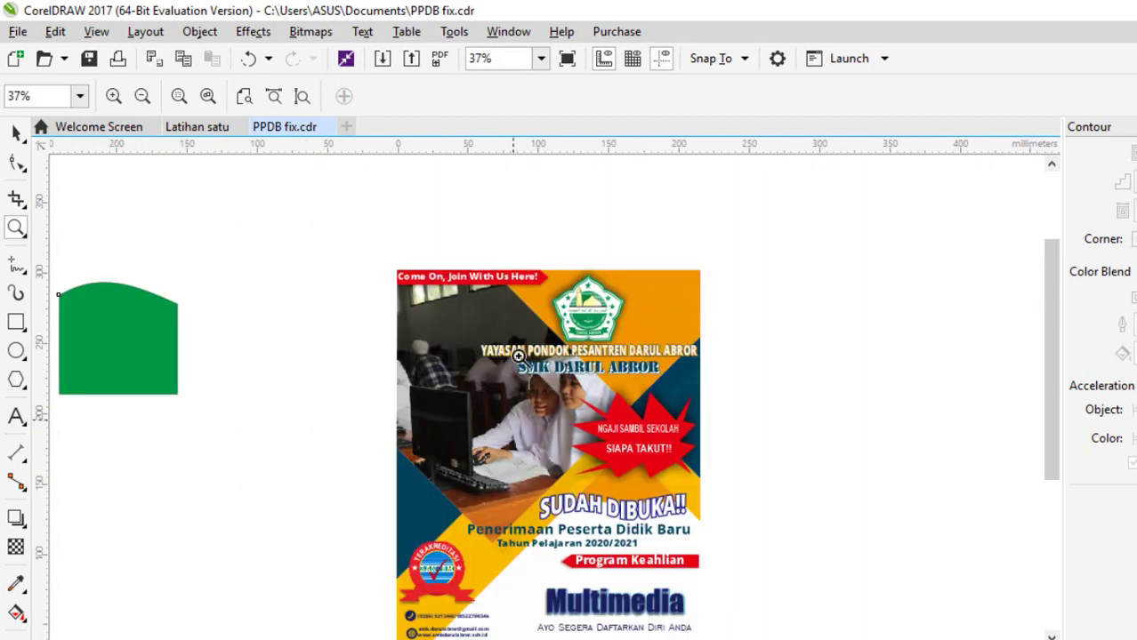
- With the Pick tool active, zoom out to 9%, in to 150% and back out to 19% around the poster
{"action": "left_click", "coordinate": [23, 233]}
{"action": "left_click", "coordinate": [15, 133]}
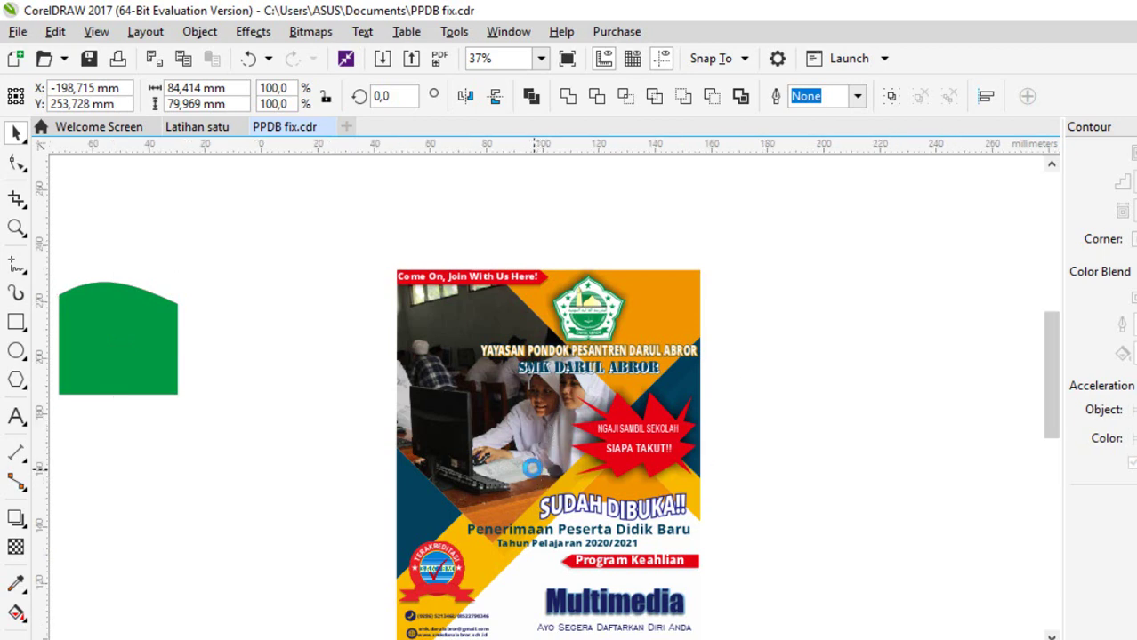
{"action": "scroll", "coordinate": [529, 477], "scroll_direction": "up", "scroll_amount": 5}
{"action": "scroll", "coordinate": [529, 478], "scroll_direction": "down", "scroll_amount": 8}
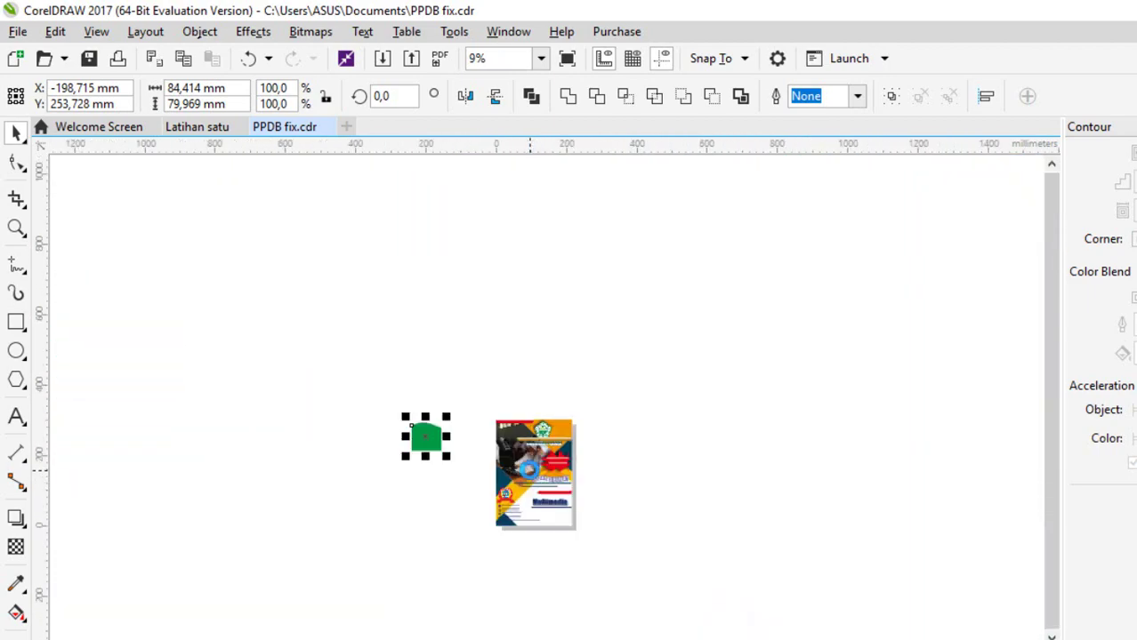
{"action": "scroll", "coordinate": [531, 480], "scroll_direction": "up", "scroll_amount": 5}
{"action": "scroll", "coordinate": [531, 480], "scroll_direction": "up", "scroll_amount": 1}
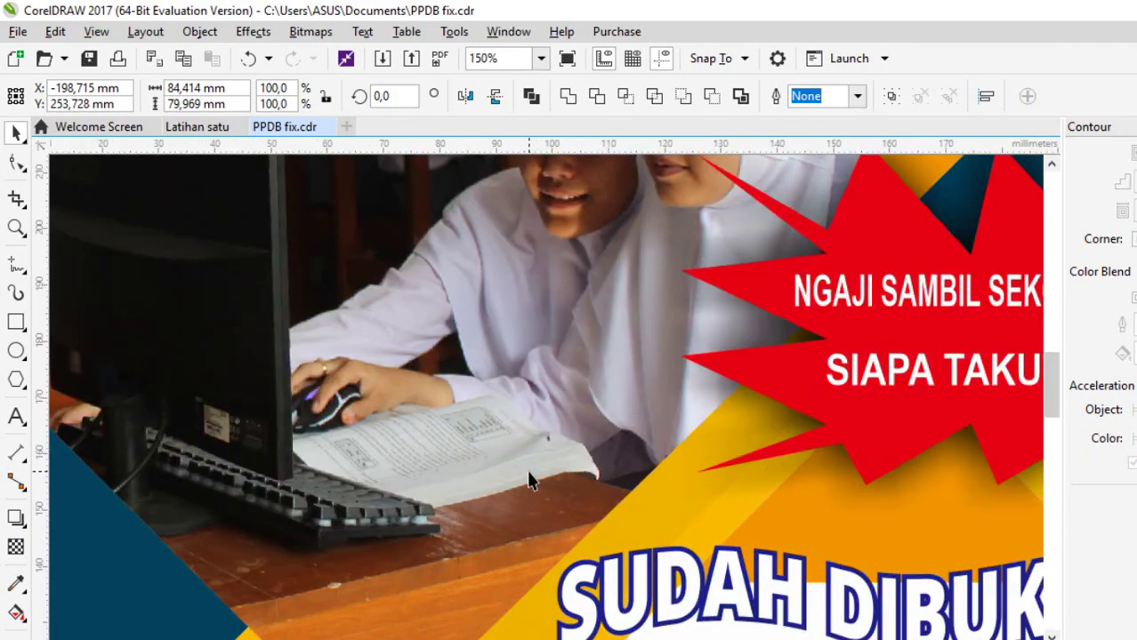
{"action": "scroll", "coordinate": [529, 480], "scroll_direction": "down", "scroll_amount": 5}
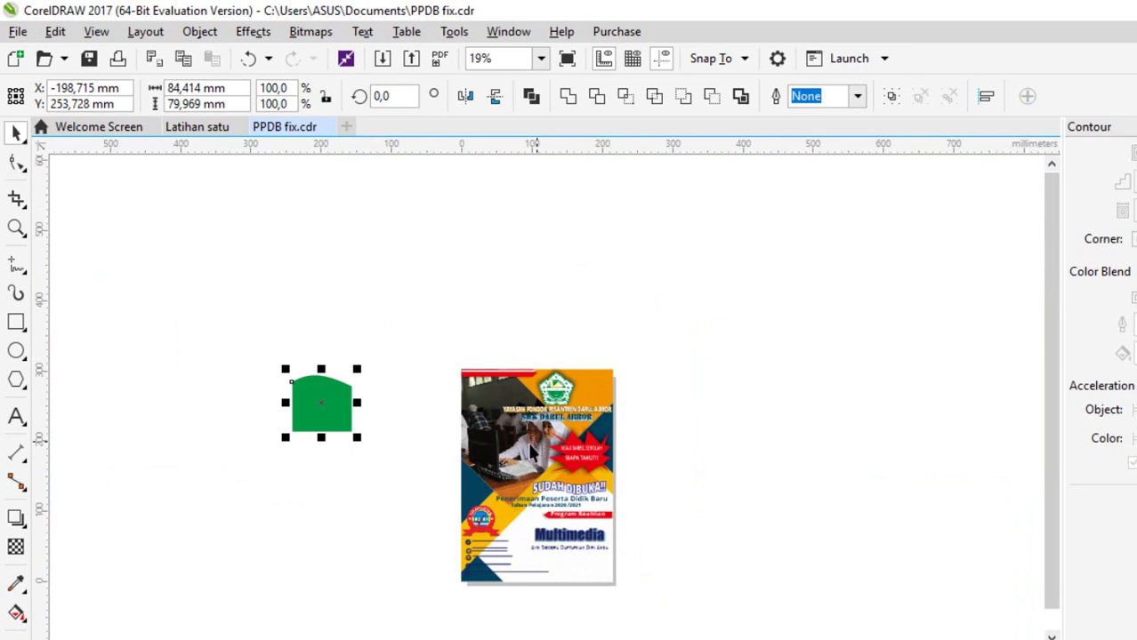
- Move the view around the poster and green shape with the Pan tool, and enlarge it to 37%
{"action": "left_click", "coordinate": [18, 227]}
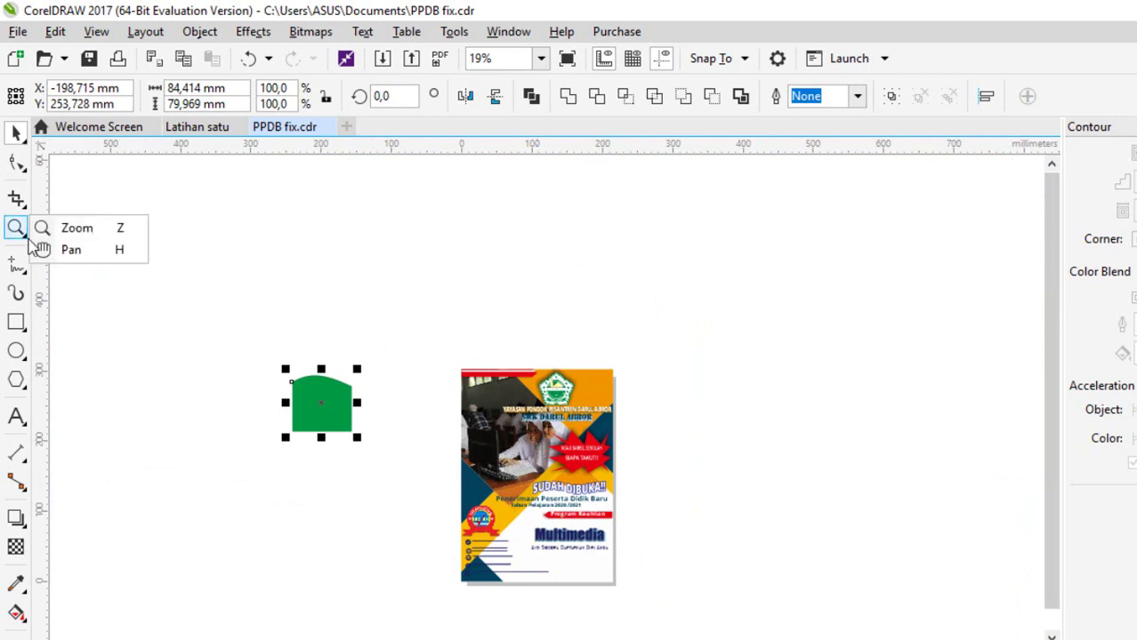
{"action": "left_click", "coordinate": [89, 251]}
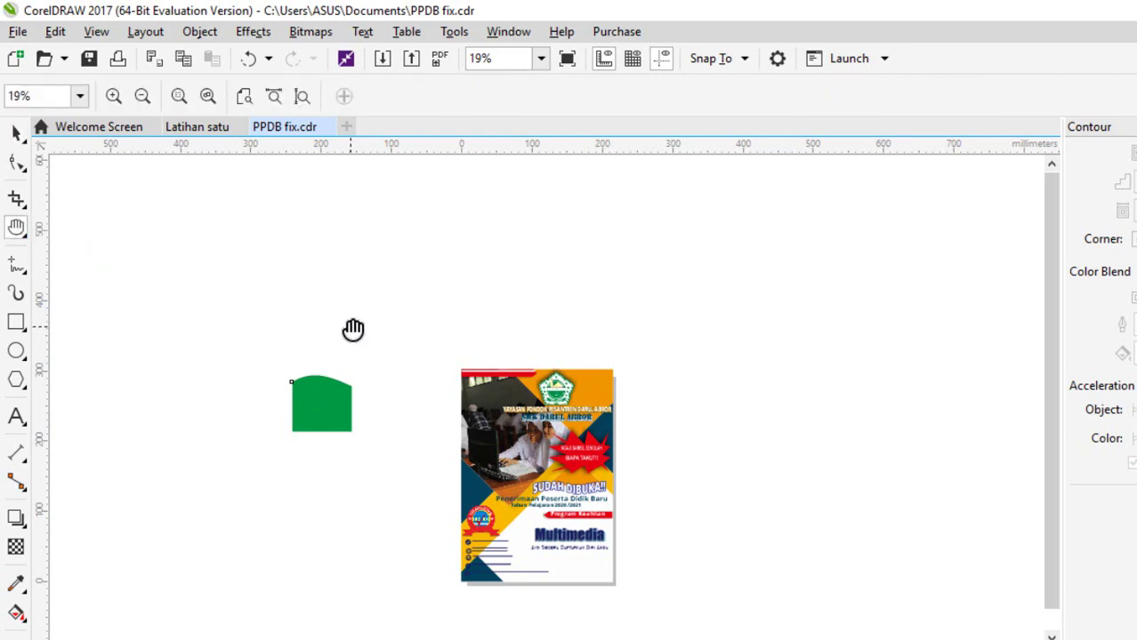
{"action": "left_click_drag", "start_coordinate": [355, 328], "coordinate": [287, 284]}
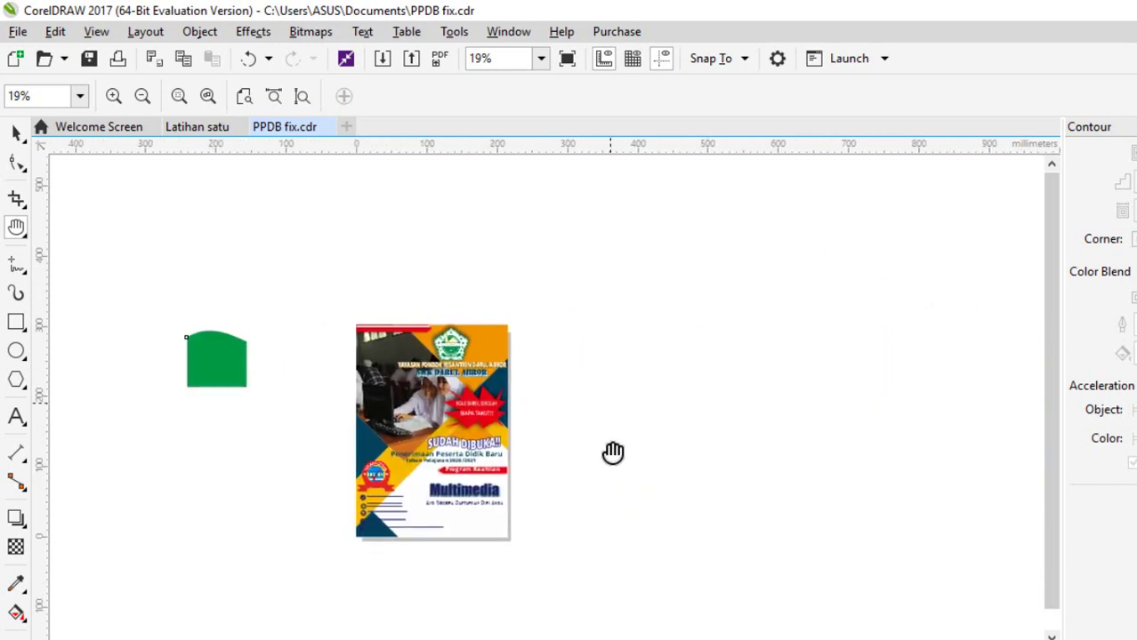
{"action": "left_click_drag", "start_coordinate": [612, 452], "coordinate": [733, 351]}
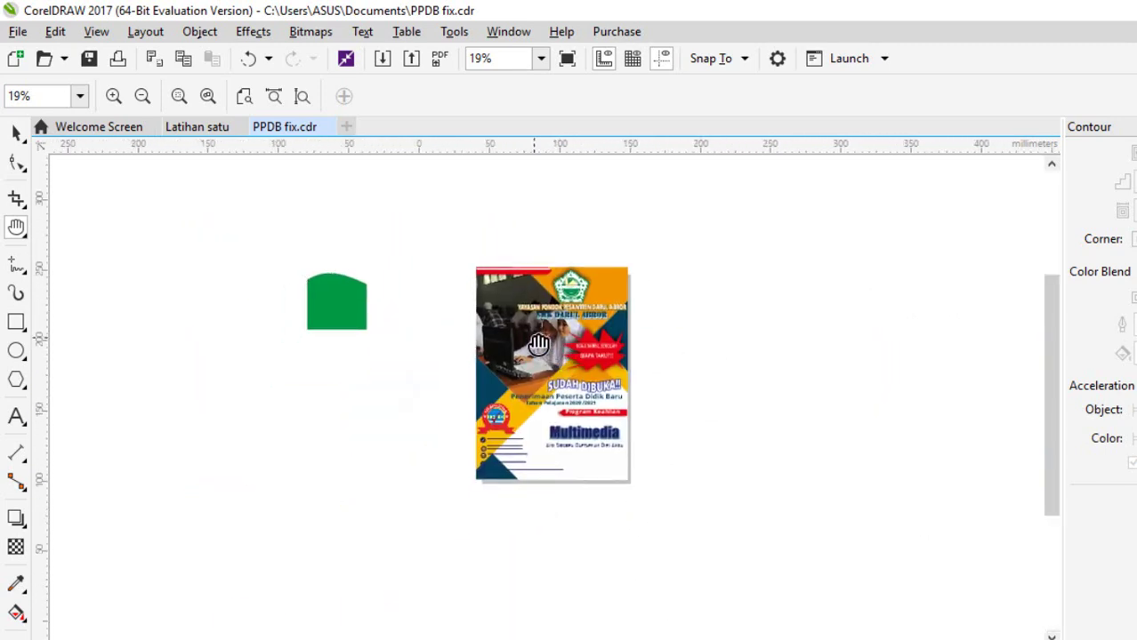
{"action": "scroll", "coordinate": [539, 345], "scroll_direction": "up", "scroll_amount": 2}
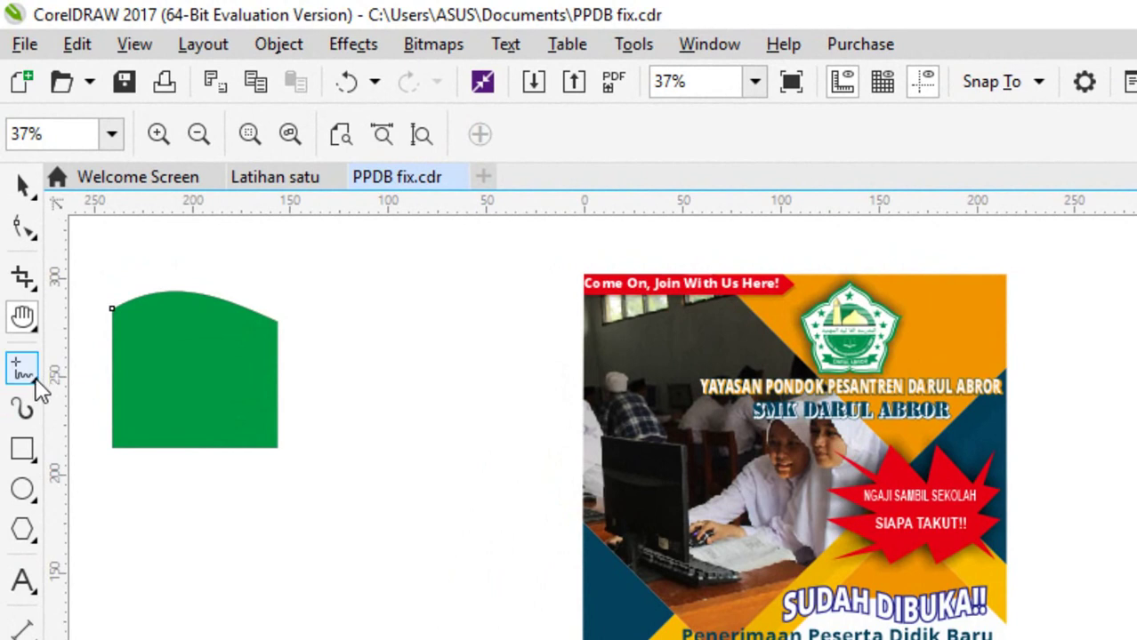
- Draw a 3-Point Curve about 1.8 mm wide and 8.3 mm high along the left cheek of the left-hand girl's face
{"action": "left_click", "coordinate": [36, 382]}
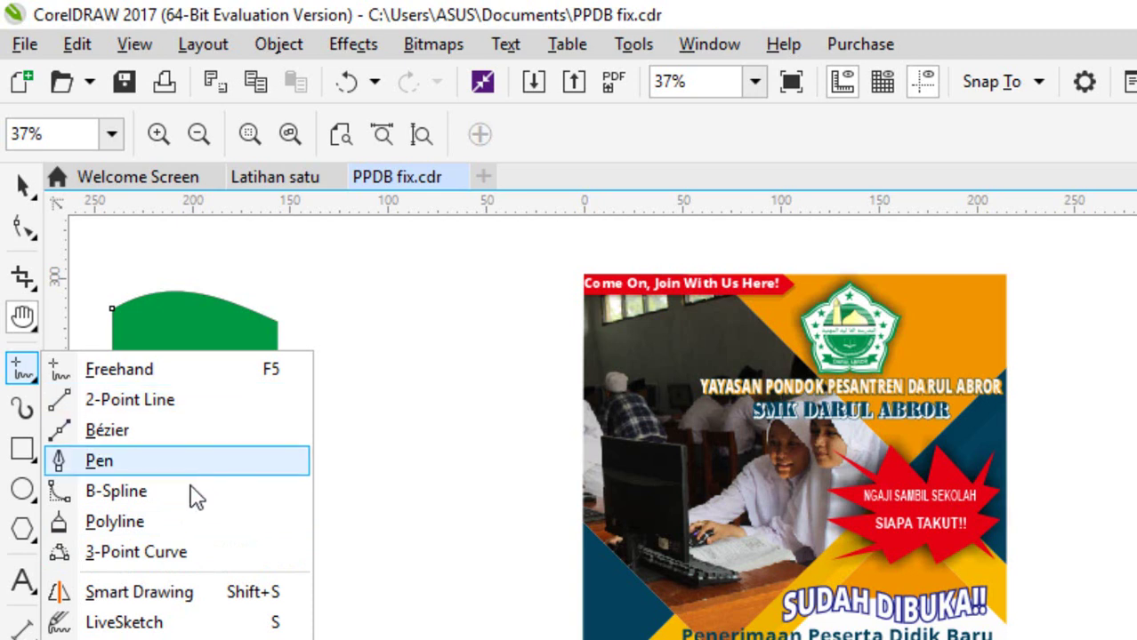
{"action": "left_click", "coordinate": [198, 557]}
{"action": "scroll", "coordinate": [803, 456], "scroll_direction": "up", "scroll_amount": 2}
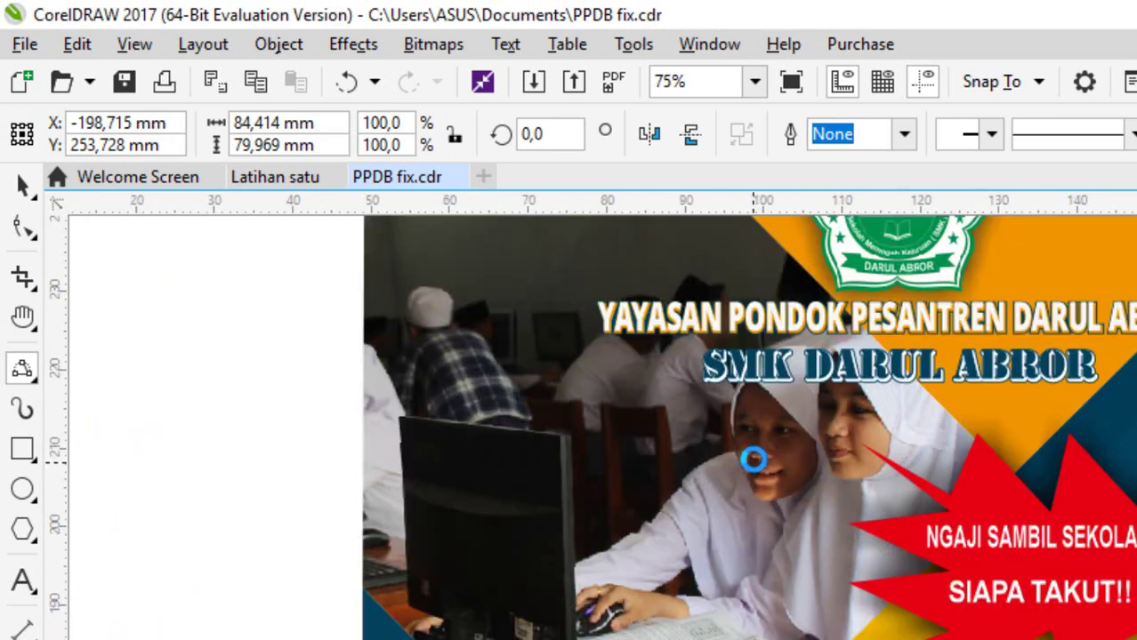
{"action": "scroll", "coordinate": [753, 459], "scroll_direction": "up", "scroll_amount": 3}
{"action": "scroll", "coordinate": [703, 373], "scroll_direction": "down", "scroll_amount": 1}
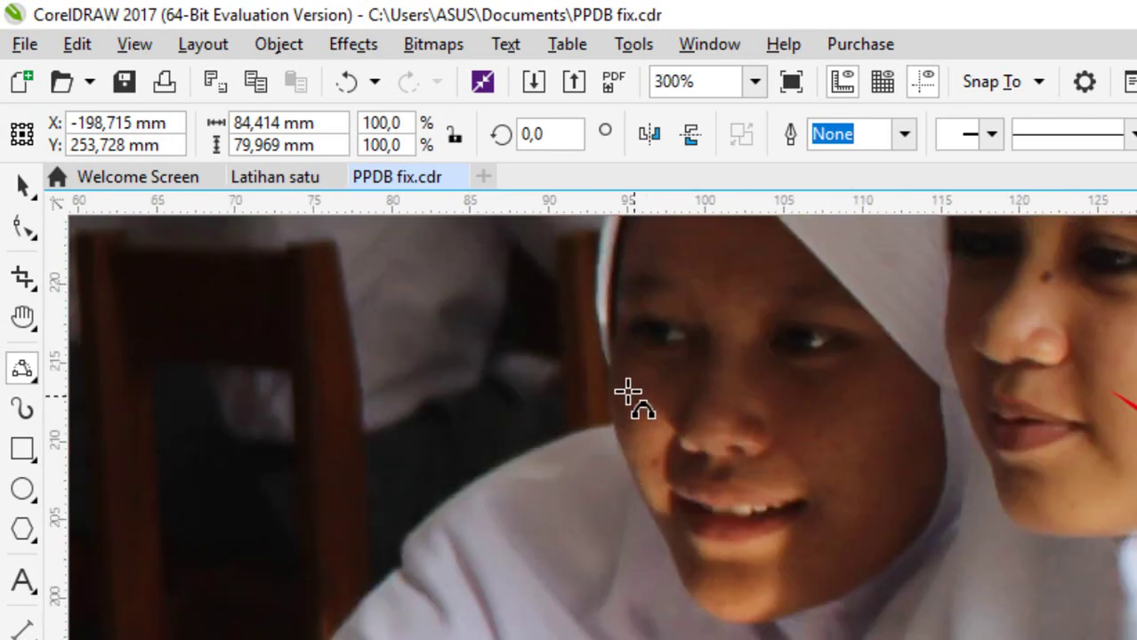
{"action": "scroll", "coordinate": [629, 393], "scroll_direction": "up", "scroll_amount": 1}
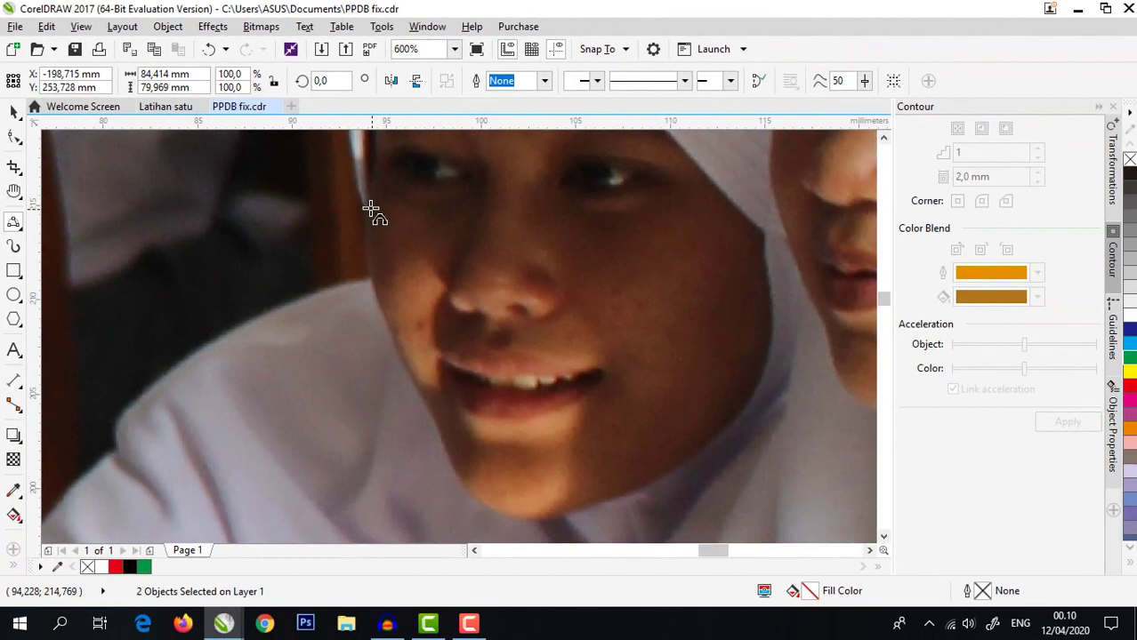
{"action": "left_click", "coordinate": [367, 204]}
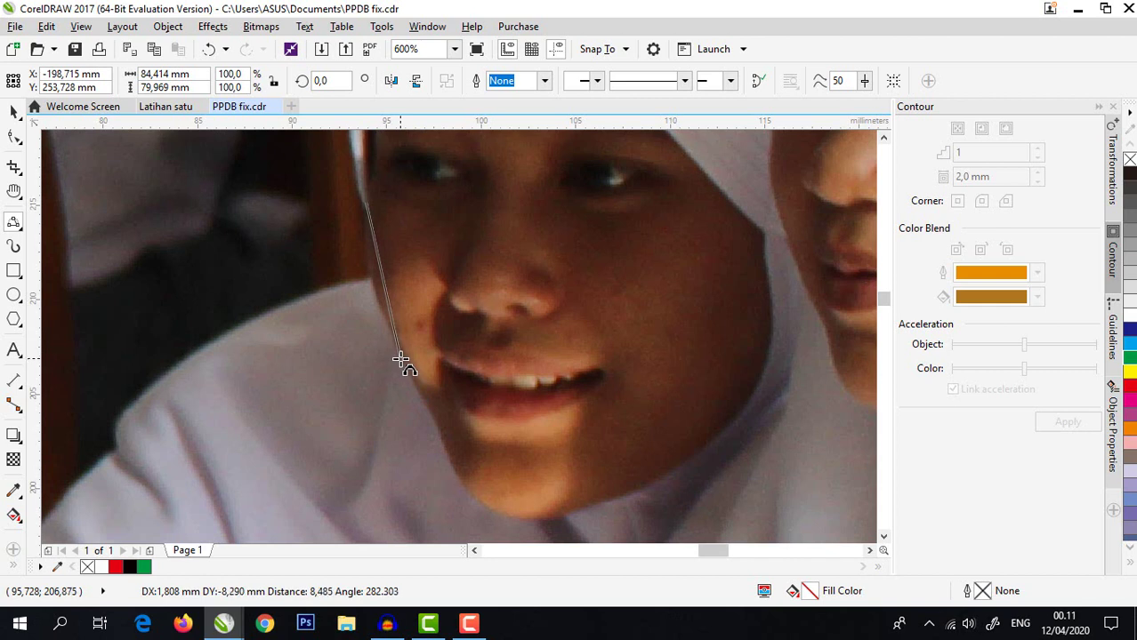
{"action": "left_click_drag", "start_coordinate": [400, 360], "coordinate": [376, 281]}
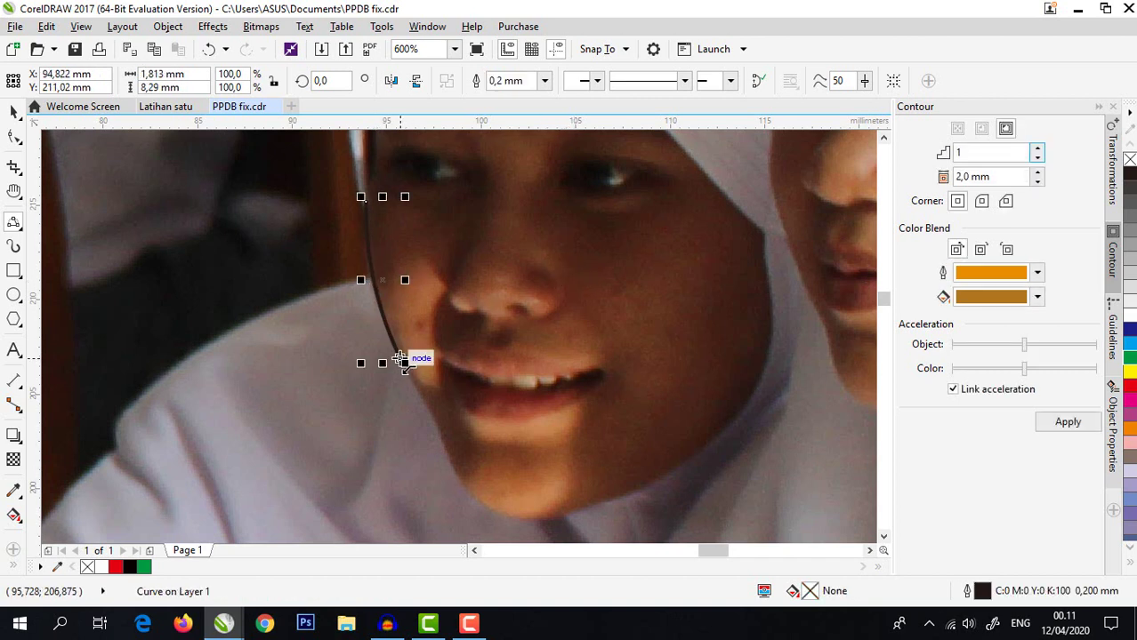
- Extend the cheek curve down the jaw and under the chin, making the outline about 16.5 mm wide and 16.7 mm high
{"action": "left_click_drag", "start_coordinate": [402, 360], "coordinate": [465, 487]}
{"action": "left_click", "coordinate": [393, 394]}
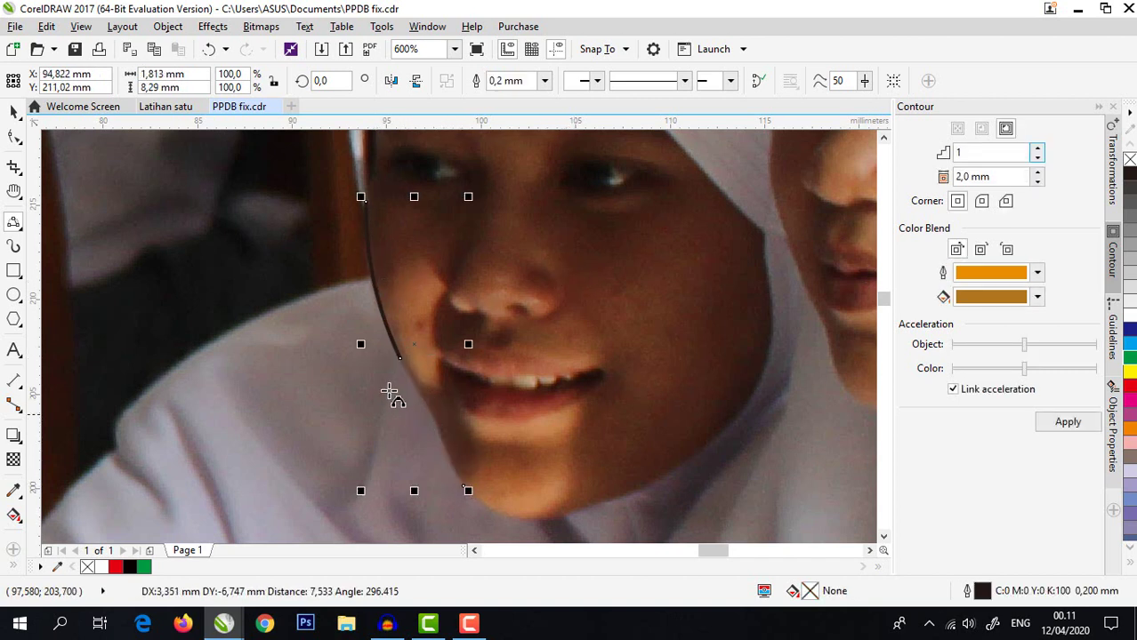
{"action": "scroll", "coordinate": [449, 458], "scroll_direction": "down", "scroll_amount": 3}
{"action": "scroll", "coordinate": [452, 458], "scroll_direction": "up", "scroll_amount": 2}
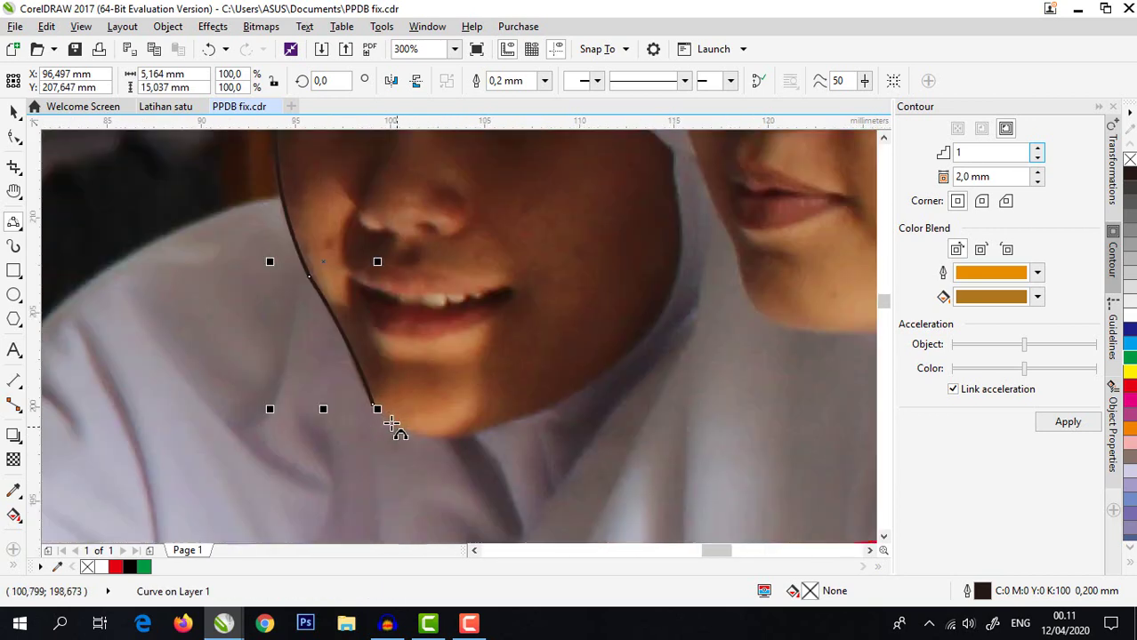
{"action": "left_click_drag", "start_coordinate": [375, 404], "coordinate": [587, 380]}
{"action": "left_click", "coordinate": [442, 436]}
- Extend the face outline from under the chin up the right-hand cheek, making it about 21.4 mm wide and 16.7 mm high
{"action": "scroll", "coordinate": [533, 401], "scroll_direction": "down", "scroll_amount": 3}
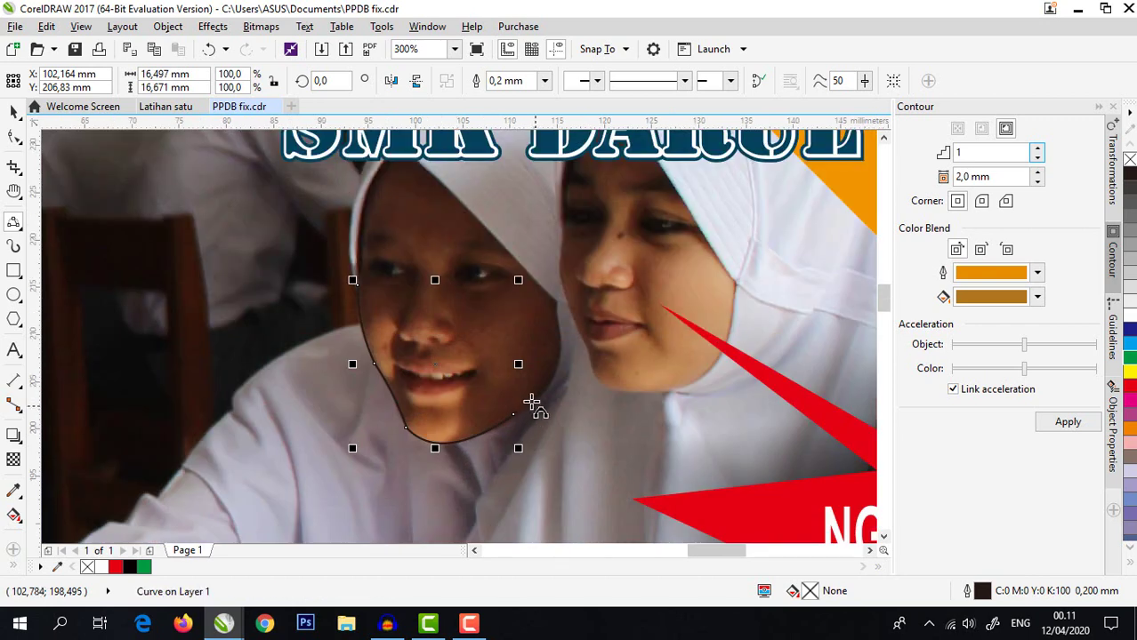
{"action": "scroll", "coordinate": [525, 413], "scroll_direction": "up", "scroll_amount": 2}
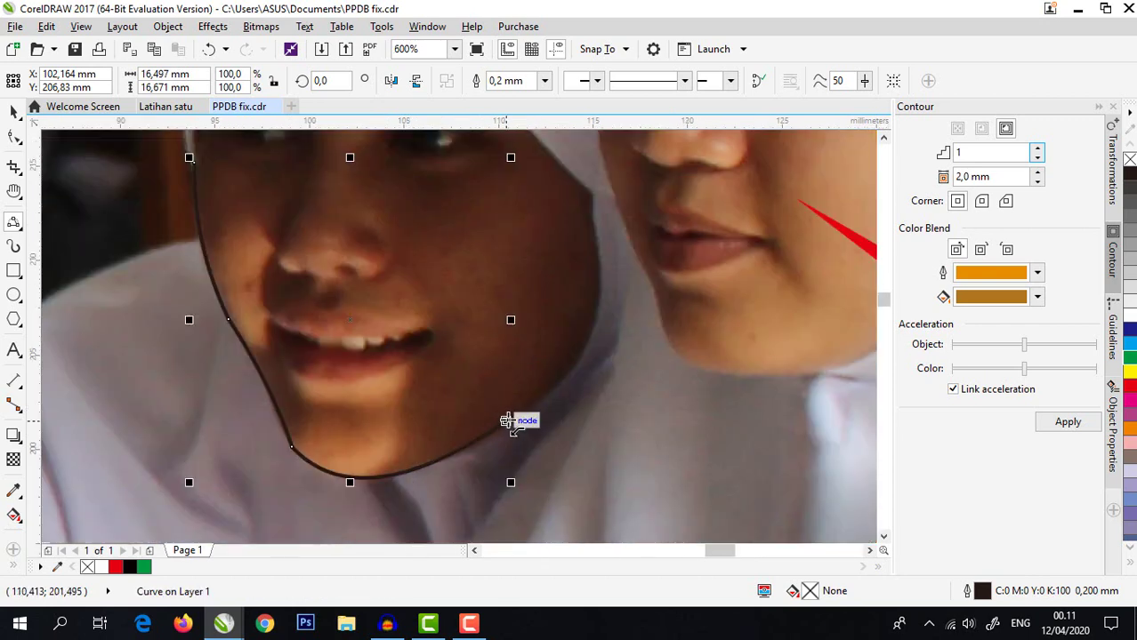
{"action": "left_click_drag", "start_coordinate": [510, 418], "coordinate": [594, 201]}
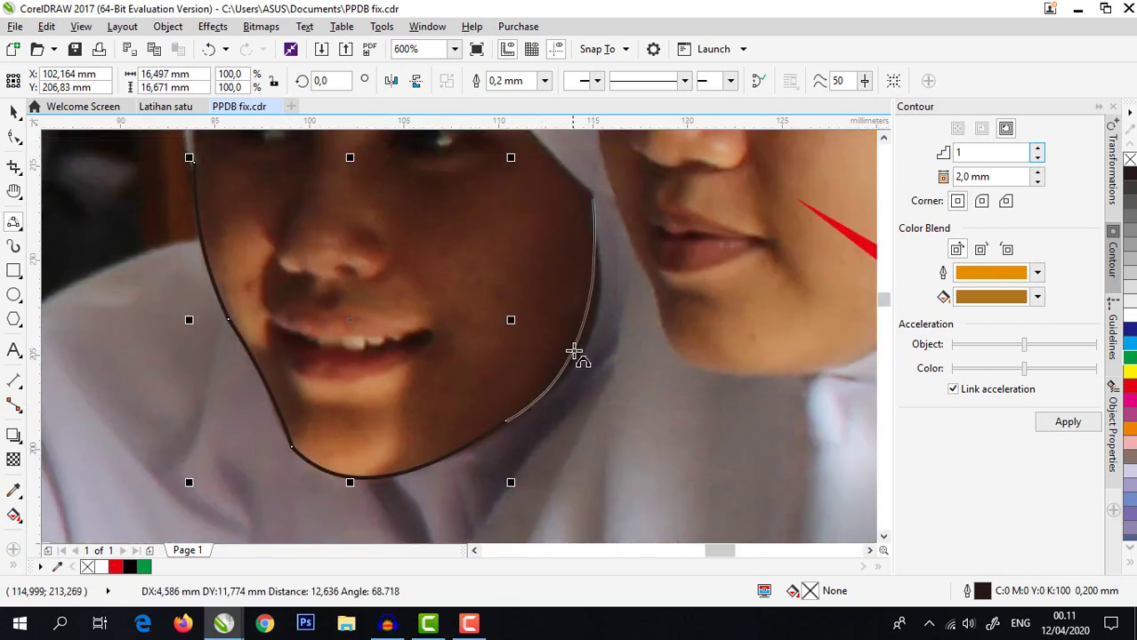
{"action": "left_click", "coordinate": [582, 367]}
{"action": "scroll", "coordinate": [577, 351], "scroll_direction": "down", "scroll_amount": 3}
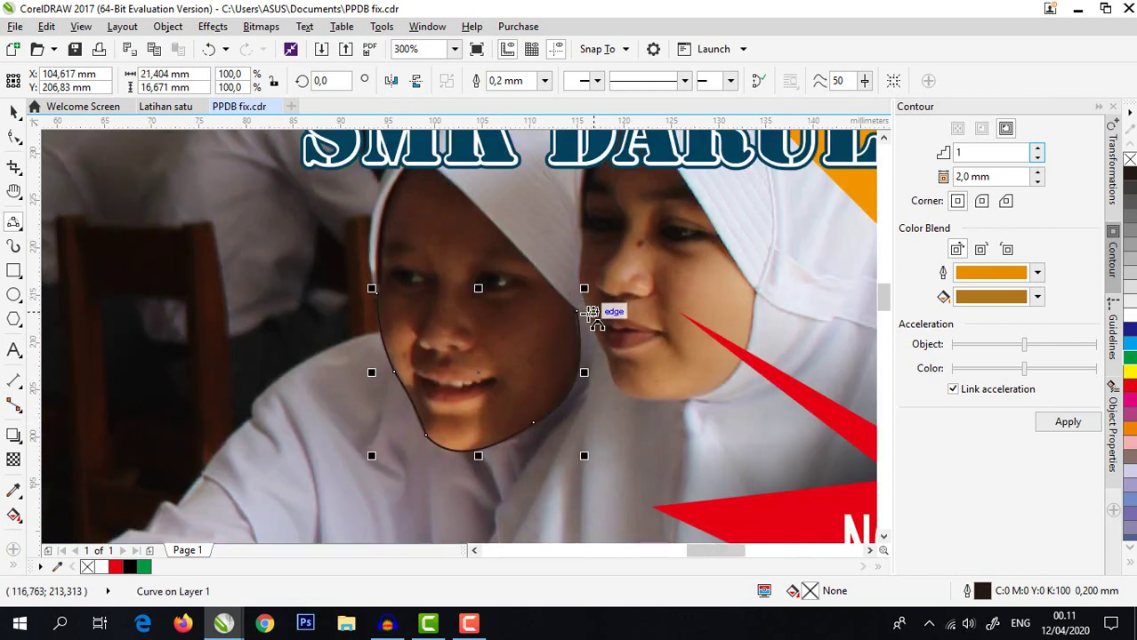
- Extend the outline along the headscarf edge and over the forehead to the left temple, about 21.9 mm wide and 30.4 mm high
{"action": "left_click_drag", "start_coordinate": [579, 290], "coordinate": [386, 256]}
{"action": "left_click", "coordinate": [470, 197]}
{"action": "scroll", "coordinate": [468, 235], "scroll_direction": "down", "scroll_amount": 1}
{"action": "scroll", "coordinate": [459, 232], "scroll_direction": "up", "scroll_amount": 1}
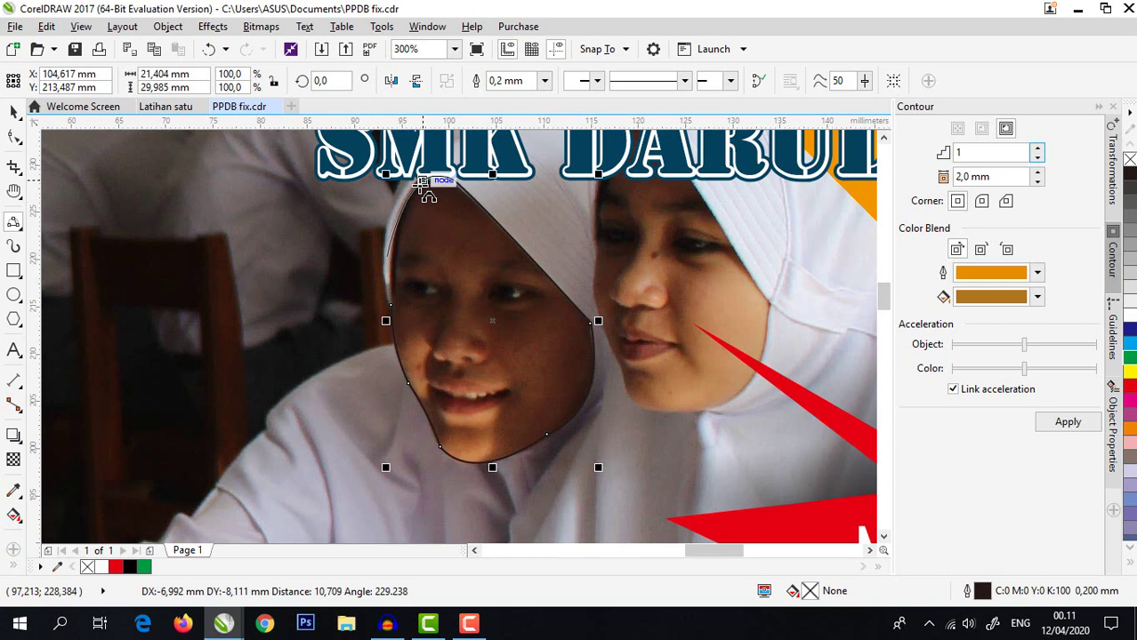
{"action": "scroll", "coordinate": [397, 282], "scroll_direction": "up", "scroll_amount": 1}
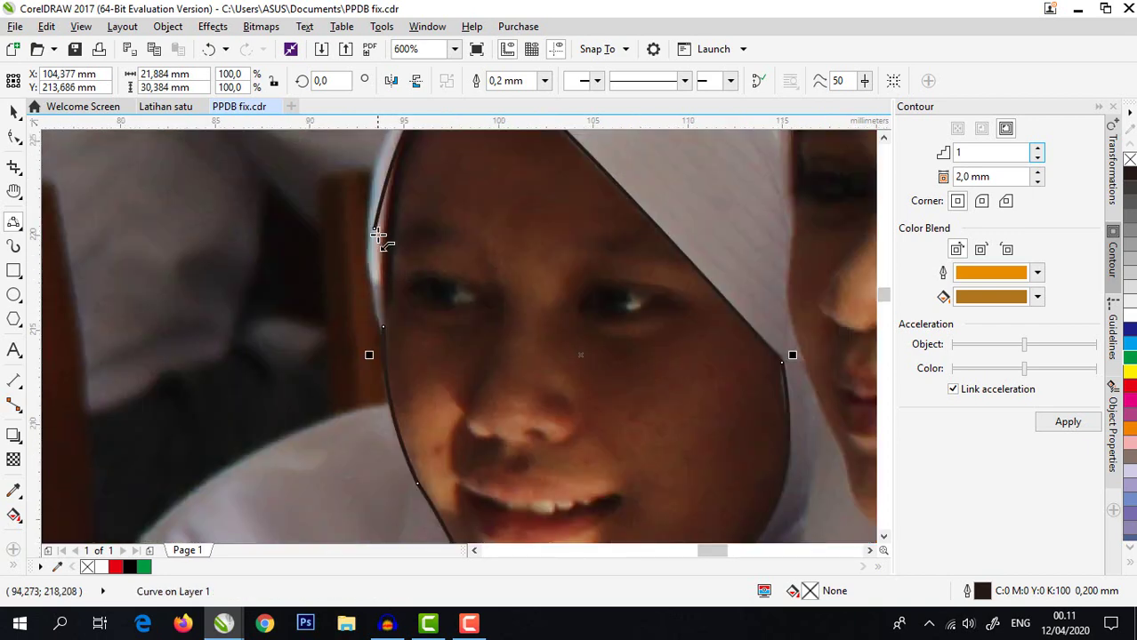
- Close the face outline at its starting node on the left cheek and fill it with 40% black
{"action": "left_click", "coordinate": [384, 326]}
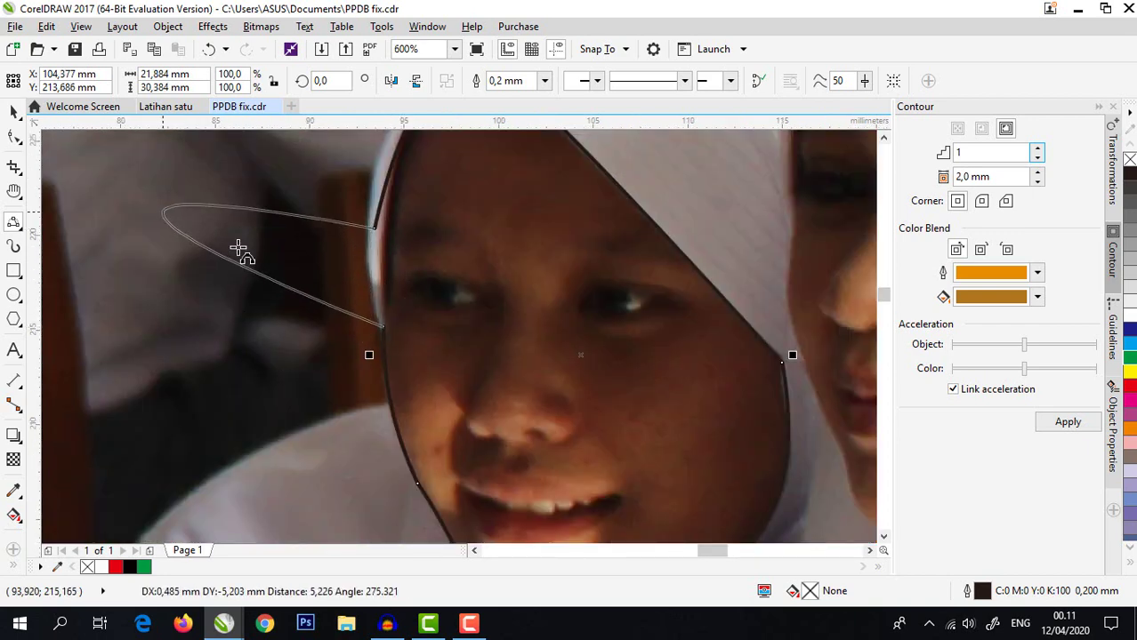
{"action": "left_click", "coordinate": [378, 290]}
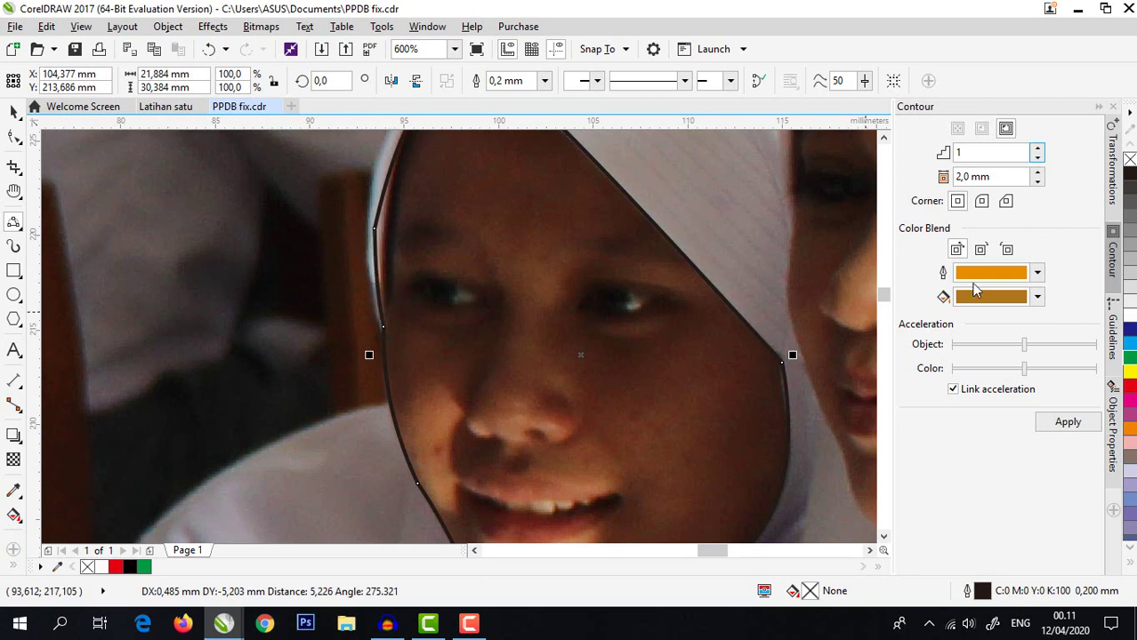
{"action": "left_click", "coordinate": [1129, 260]}
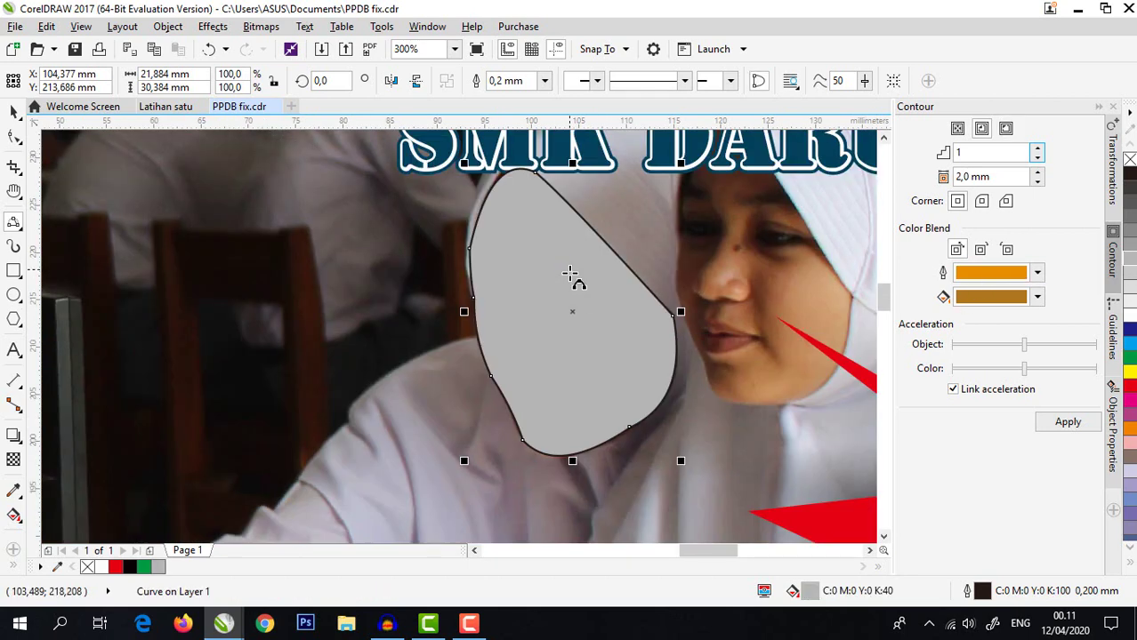
{"action": "scroll", "coordinate": [567, 271], "scroll_direction": "down", "scroll_amount": 2}
{"action": "scroll", "coordinate": [487, 342], "scroll_direction": "down", "scroll_amount": 2}
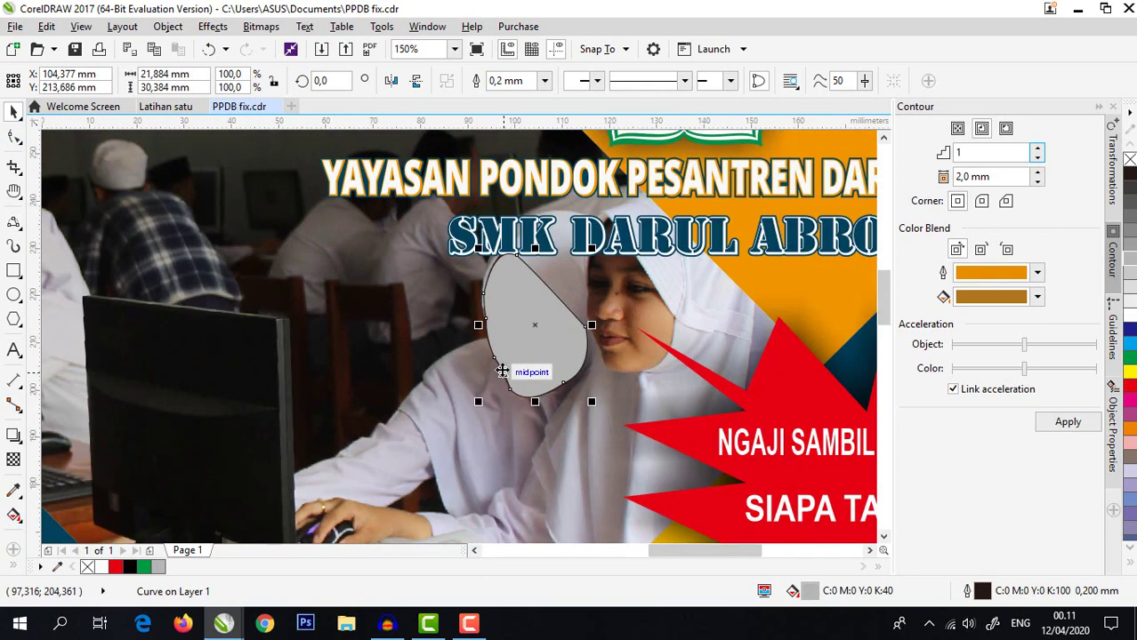
{"action": "scroll", "coordinate": [478, 334], "scroll_direction": "down", "scroll_amount": 2}
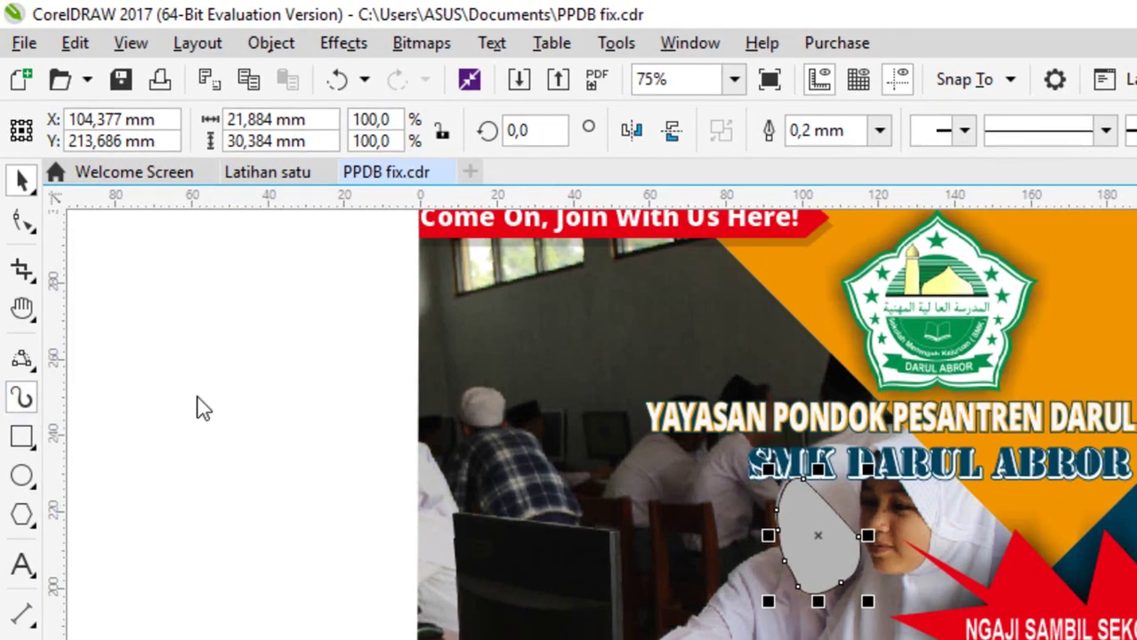
- Paint a diagonal Artistic Media stroke with the 10.0 mm diamond-chain brush between the green shape and the poster
{"action": "left_click", "coordinate": [21, 397]}
{"action": "scroll", "coordinate": [312, 287], "scroll_direction": "down", "scroll_amount": 1}
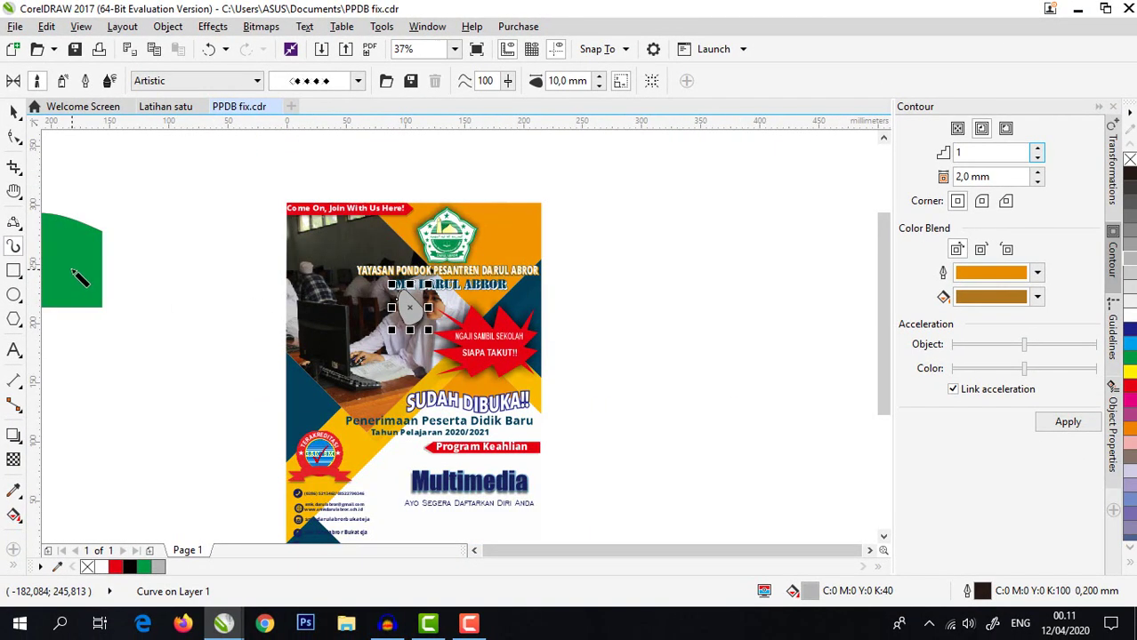
{"action": "scroll", "coordinate": [78, 278], "scroll_direction": "up", "scroll_amount": 1}
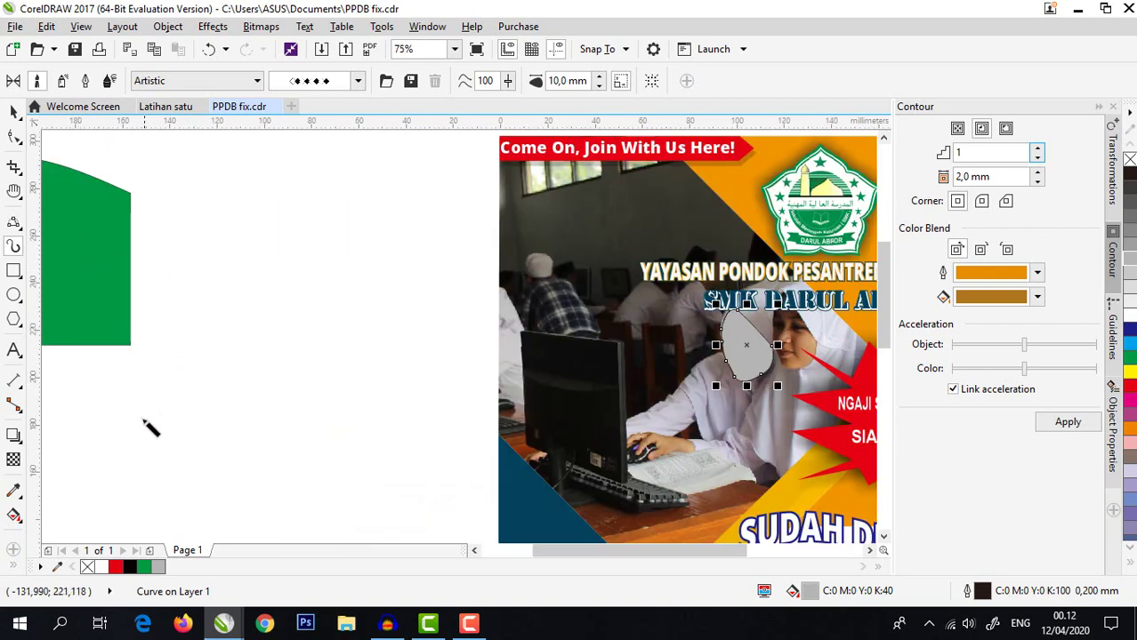
{"action": "left_click_drag", "start_coordinate": [143, 421], "coordinate": [387, 258]}
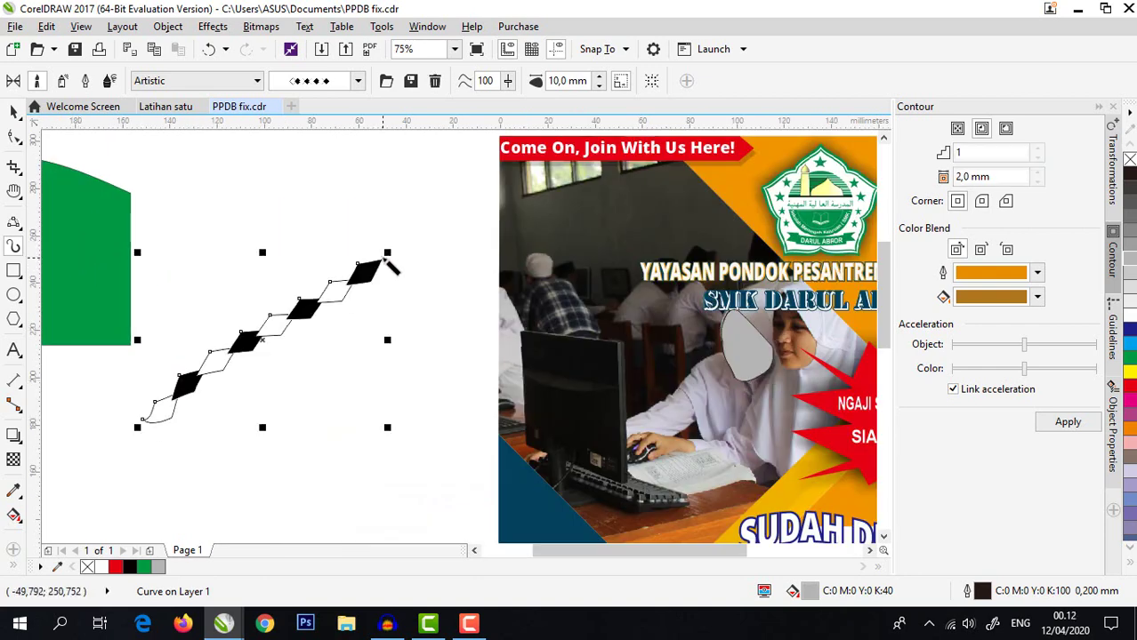
- Change the diagonal stroke's brush to the striped, tapering arrow pattern from the Artistic category
{"action": "left_click", "coordinate": [359, 81]}
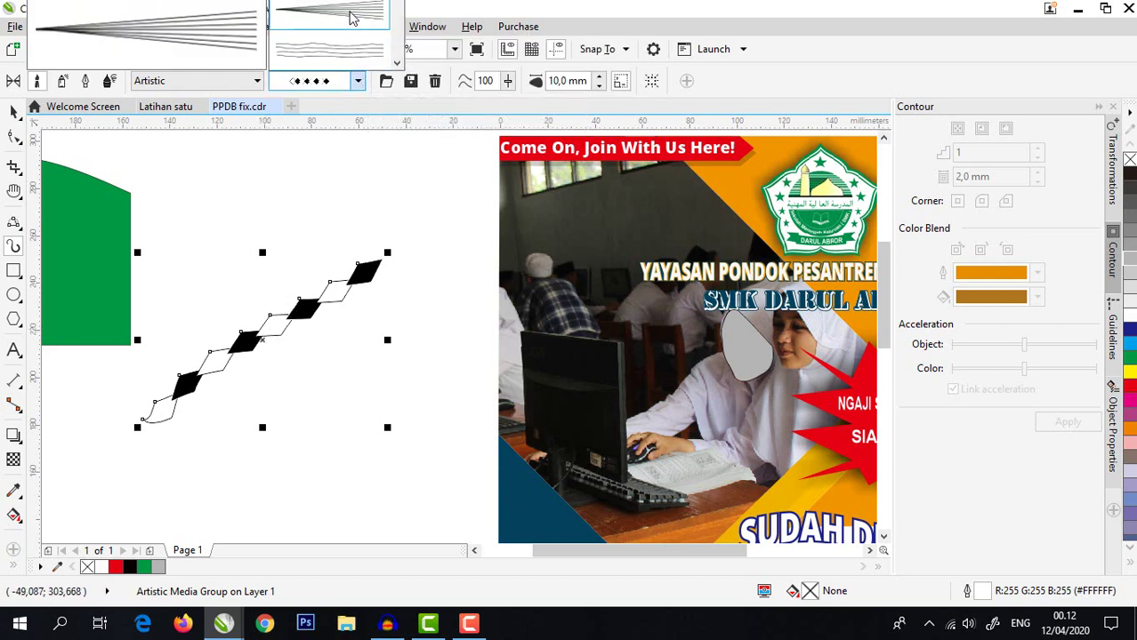
{"action": "left_click", "coordinate": [396, 61]}
{"action": "left_click", "coordinate": [395, 60]}
{"action": "left_click", "coordinate": [396, 61]}
{"action": "left_click", "coordinate": [396, 59]}
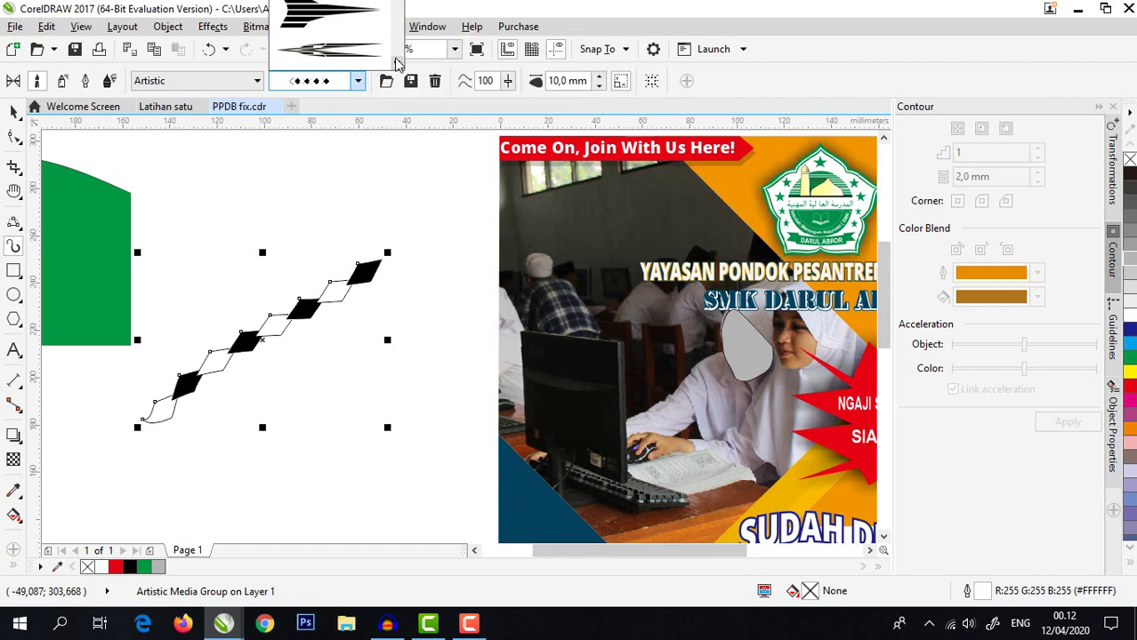
{"action": "left_click", "coordinate": [324, 10]}
- Switch the brush category to Calligraphy and apply a rough, solid black ink brush to the diagonal stroke
{"action": "left_click", "coordinate": [261, 81]}
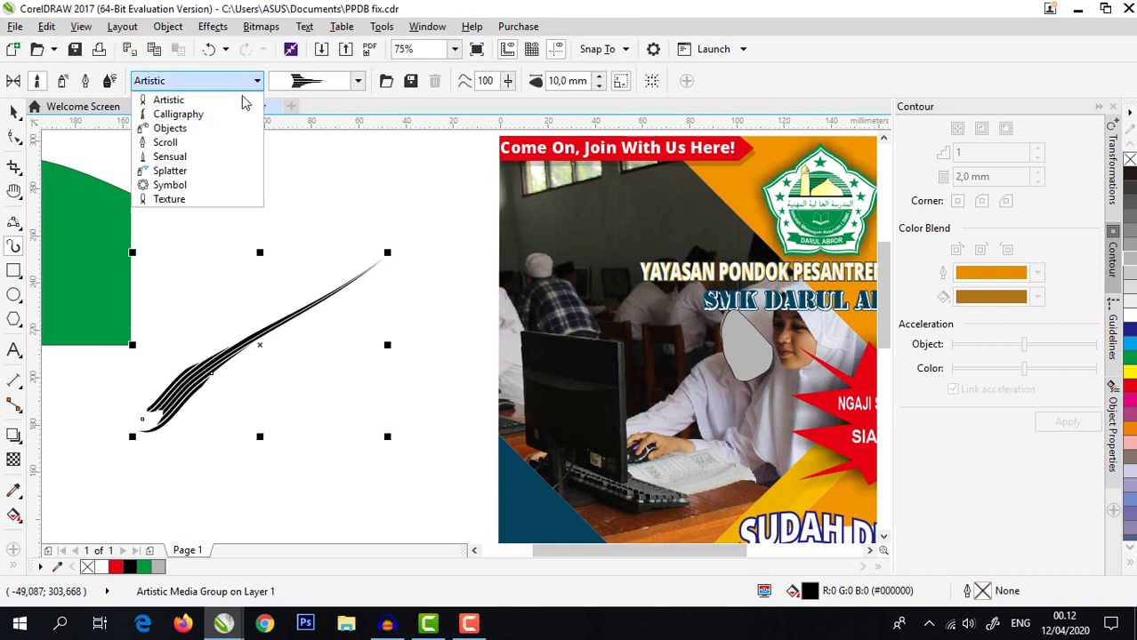
{"action": "left_click", "coordinate": [358, 82]}
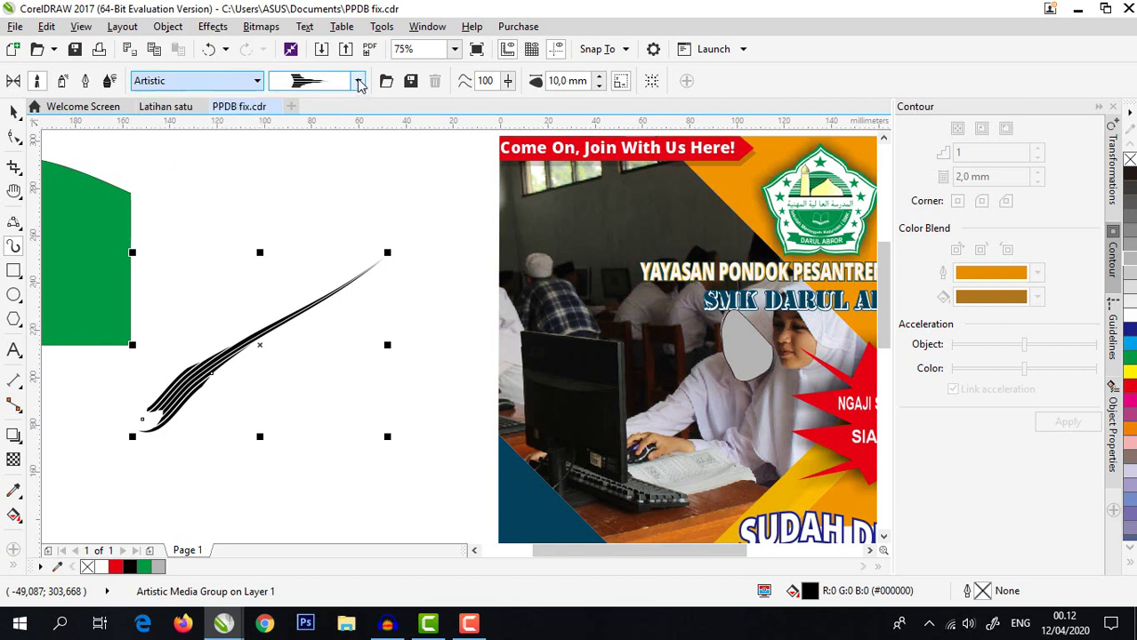
{"action": "left_click", "coordinate": [358, 82]}
{"action": "mouse_move", "coordinate": [395, 27]}
{"action": "left_mouse_down"}
{"action": "mouse_move", "coordinate": [391, 64]}
{"action": "mouse_move", "coordinate": [388, 1]}
{"action": "left_mouse_up"}
{"action": "left_click", "coordinate": [249, 82]}
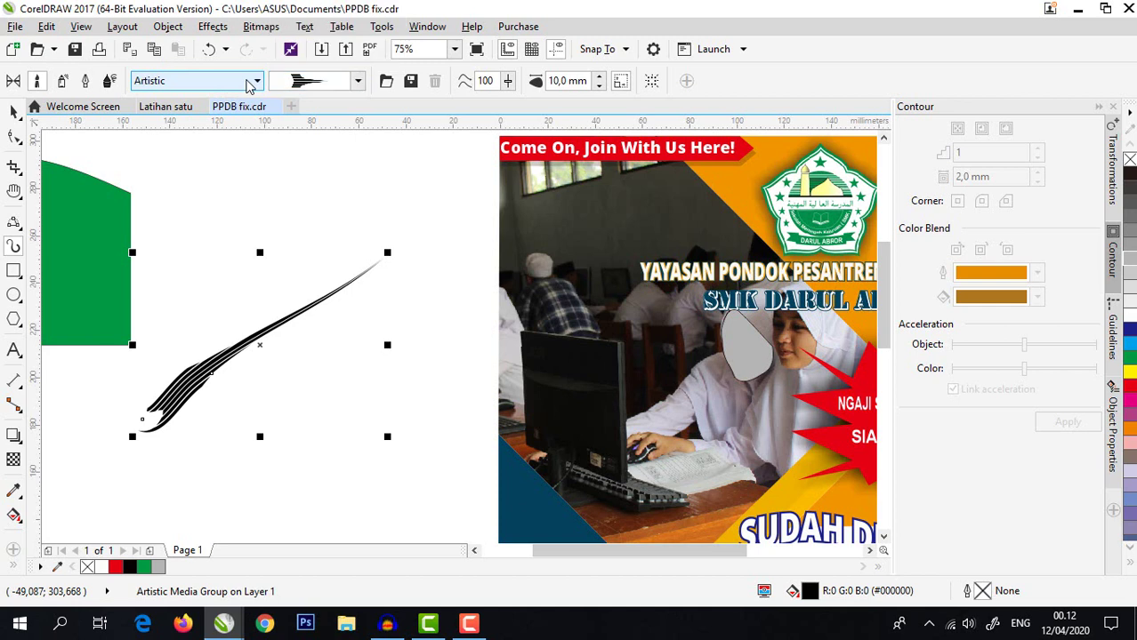
{"action": "left_click", "coordinate": [256, 82]}
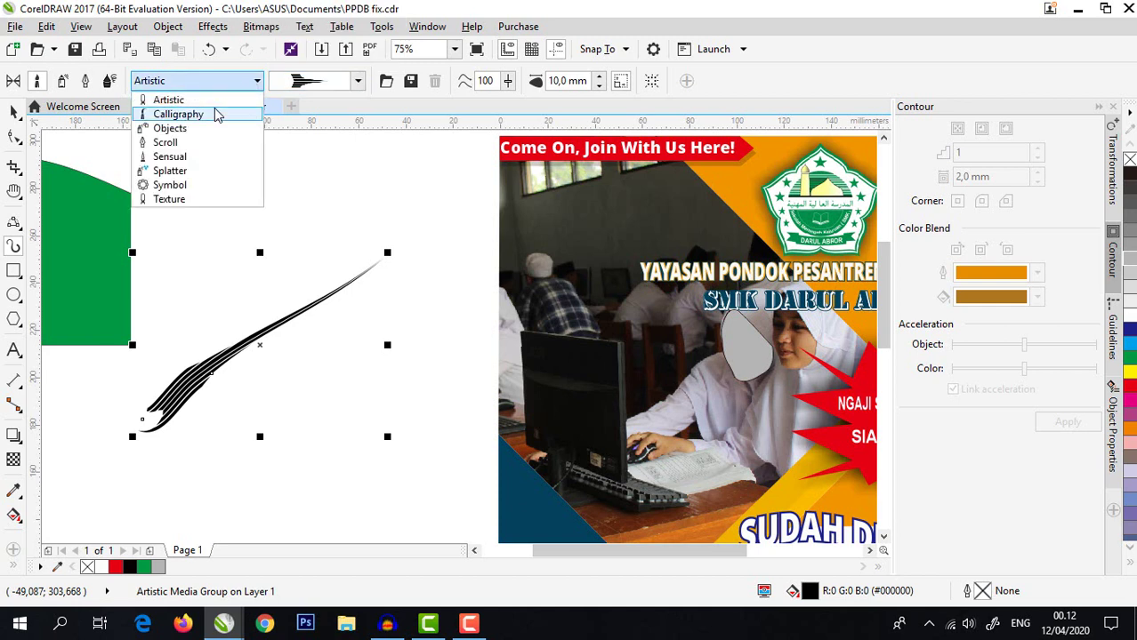
{"action": "left_click", "coordinate": [216, 115]}
{"action": "left_click", "coordinate": [357, 81]}
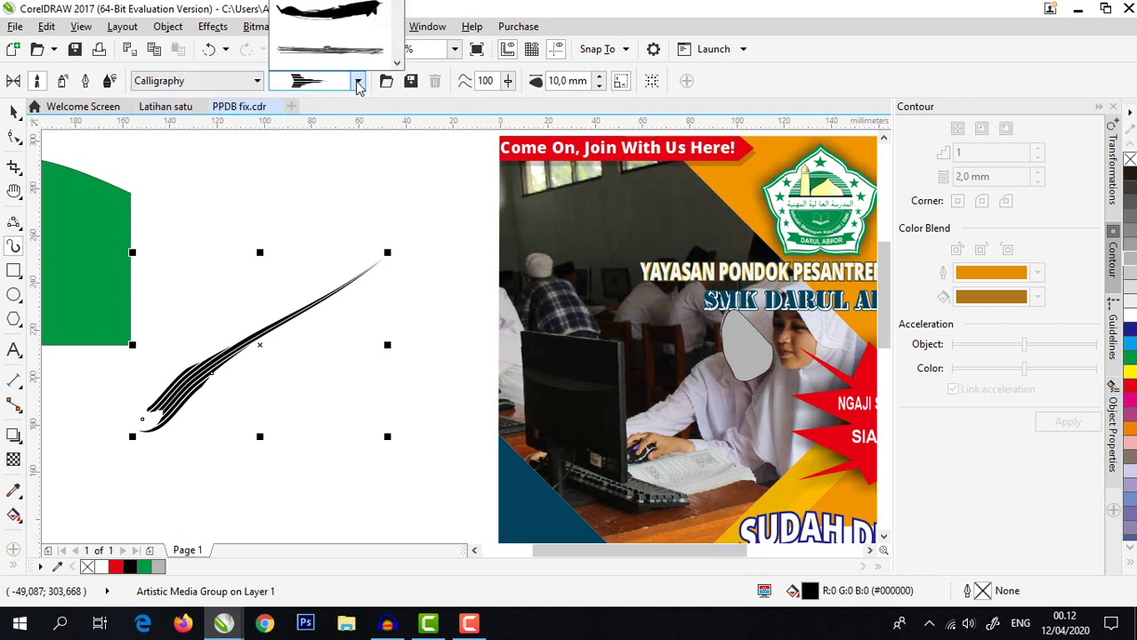
{"action": "left_click", "coordinate": [345, 30]}
- Paint three more rough calligraphy strokes, two above the diagonal stroke and a short one below it
{"action": "mouse_move", "coordinate": [205, 252]}
{"action": "left_mouse_down"}
{"action": "mouse_move", "coordinate": [349, 182]}
{"action": "mouse_move", "coordinate": [336, 172]}
{"action": "left_mouse_up"}
{"action": "left_click_drag", "start_coordinate": [198, 302], "coordinate": [352, 203]}
{"action": "left_click_drag", "start_coordinate": [311, 395], "coordinate": [242, 461]}
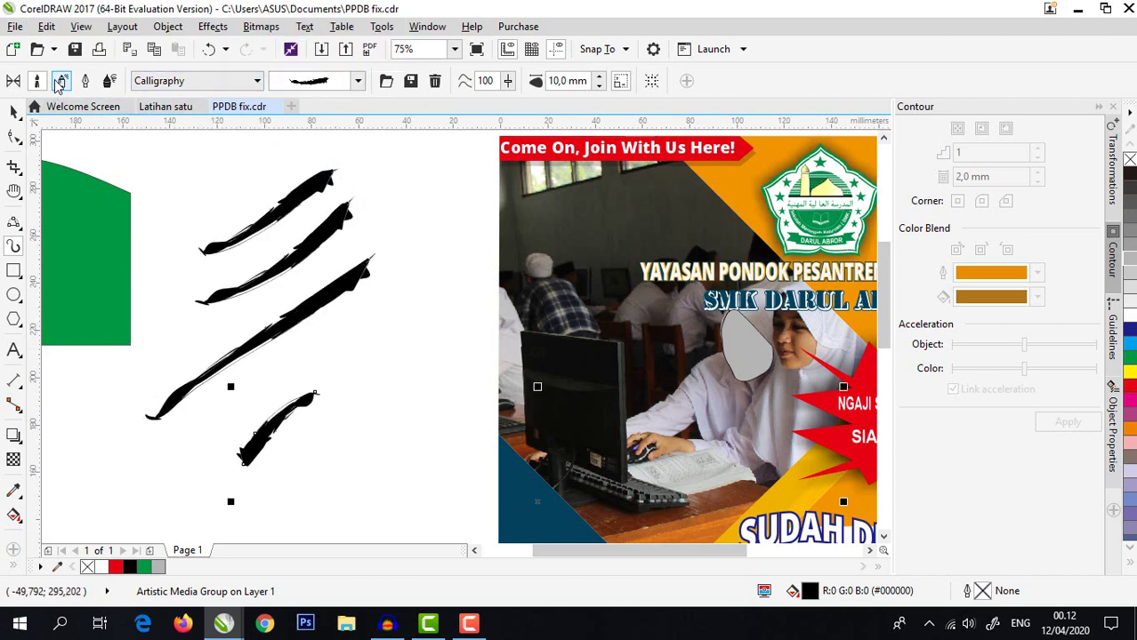
- Switch Artistic Media to Preset mode and paint three tapered 10.0 mm strokes above, across and below the calligraphy strokes
{"action": "left_click", "coordinate": [13, 85]}
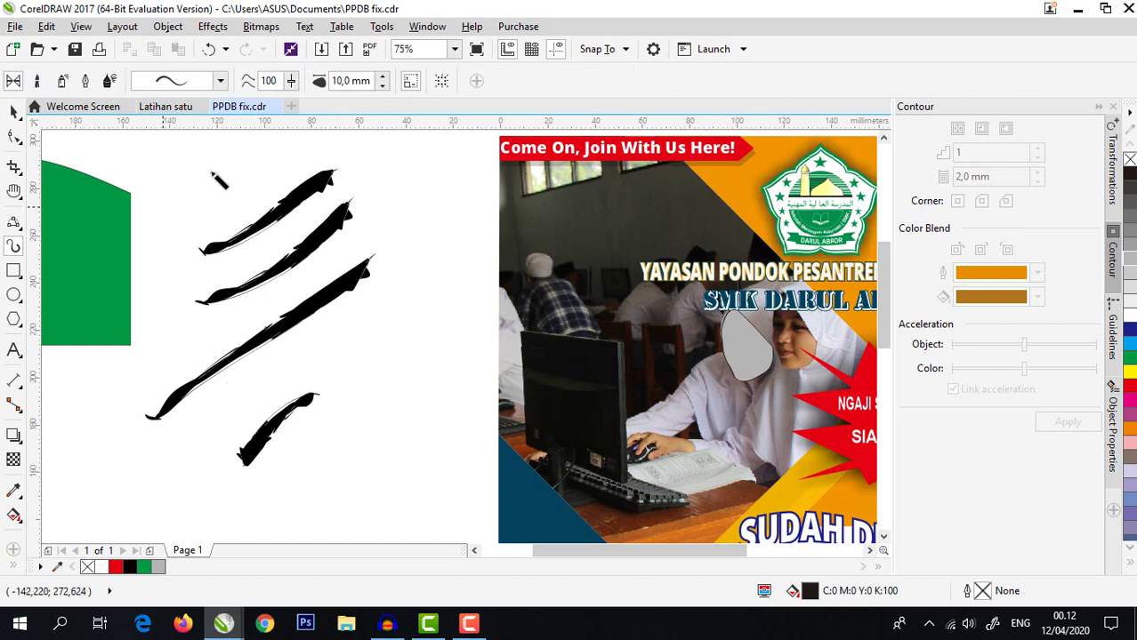
{"action": "left_click_drag", "start_coordinate": [210, 173], "coordinate": [304, 128]}
{"action": "left_click_drag", "start_coordinate": [161, 351], "coordinate": [348, 314]}
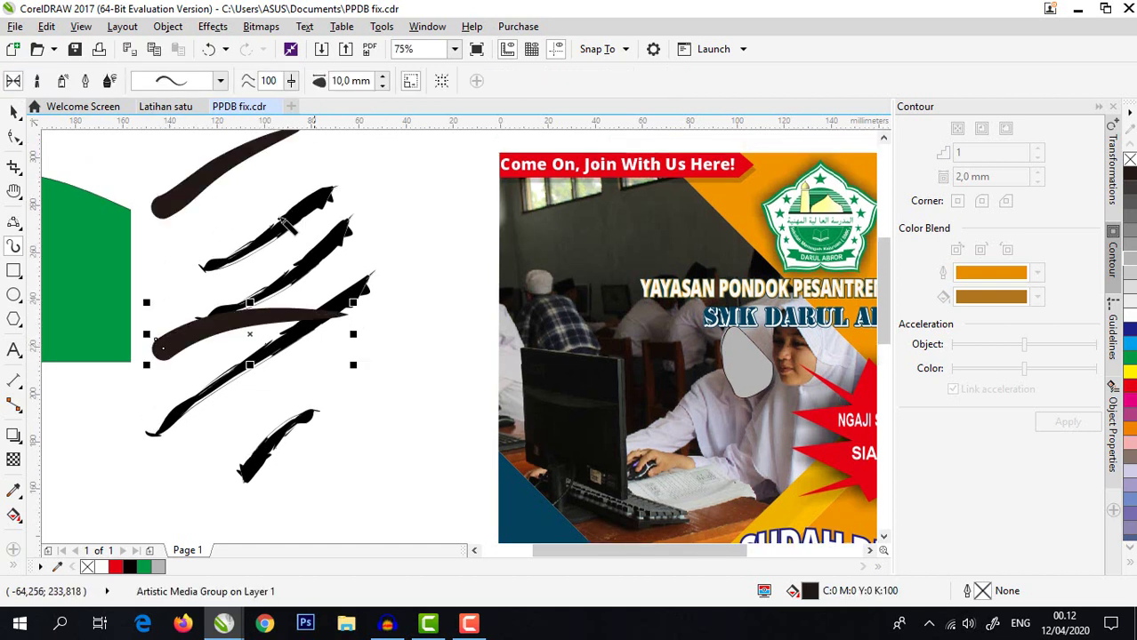
{"action": "left_click", "coordinate": [220, 83]}
{"action": "left_click", "coordinate": [209, 63]}
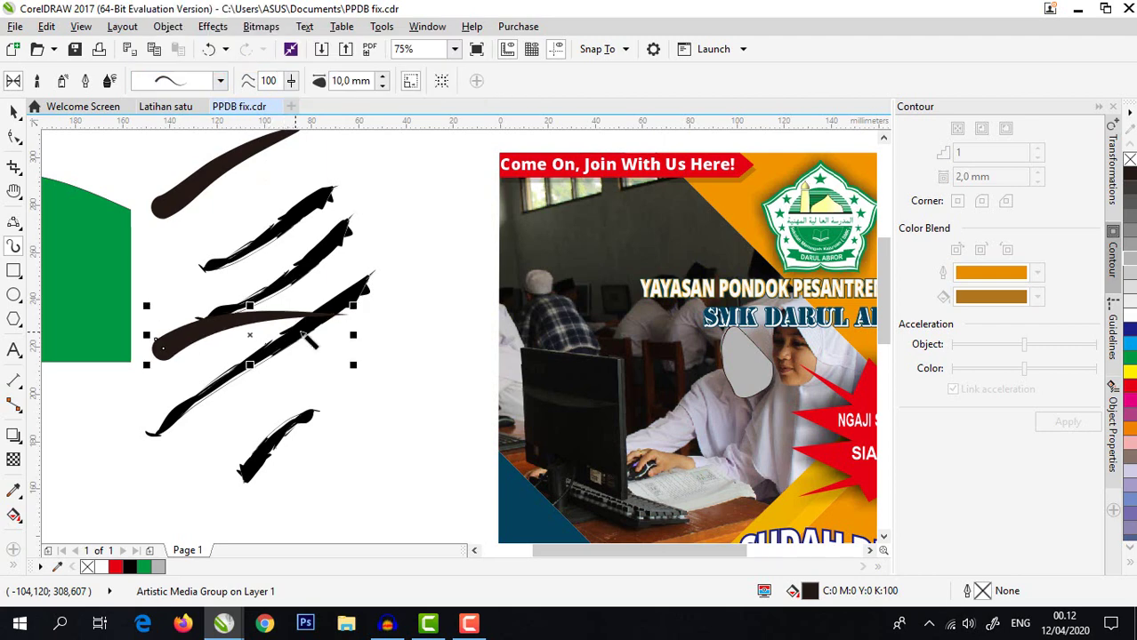
{"action": "left_click_drag", "start_coordinate": [369, 383], "coordinate": [224, 416]}
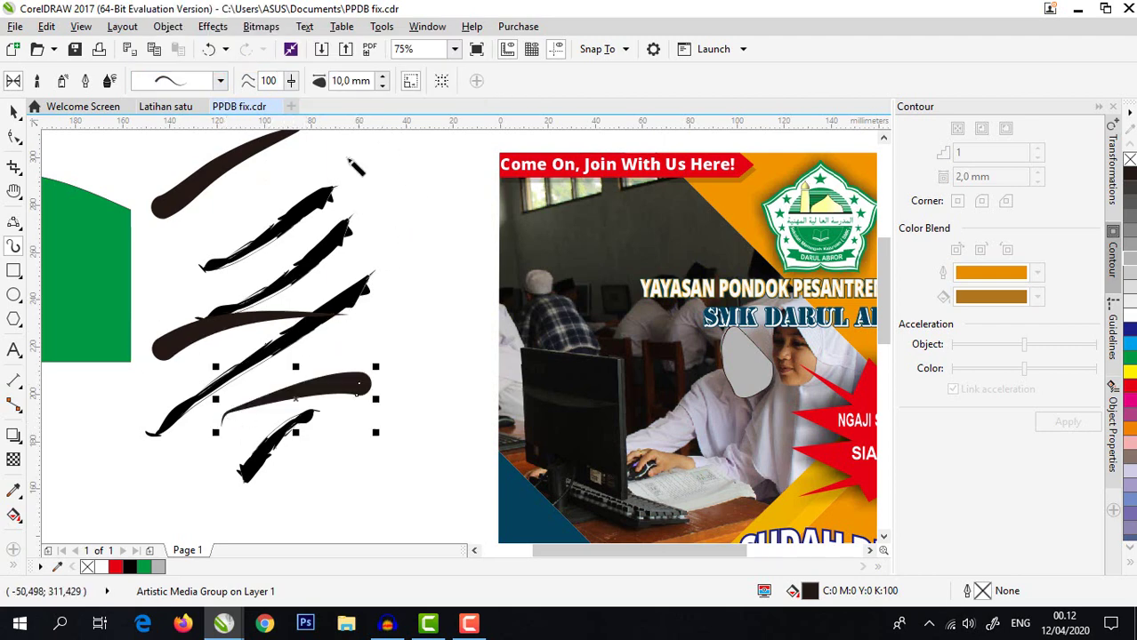
- Paint six more tapered preset strokes across the empty area above the green shape and the poster's upper-left corner
{"action": "scroll", "coordinate": [267, 239], "scroll_direction": "down", "scroll_amount": 2}
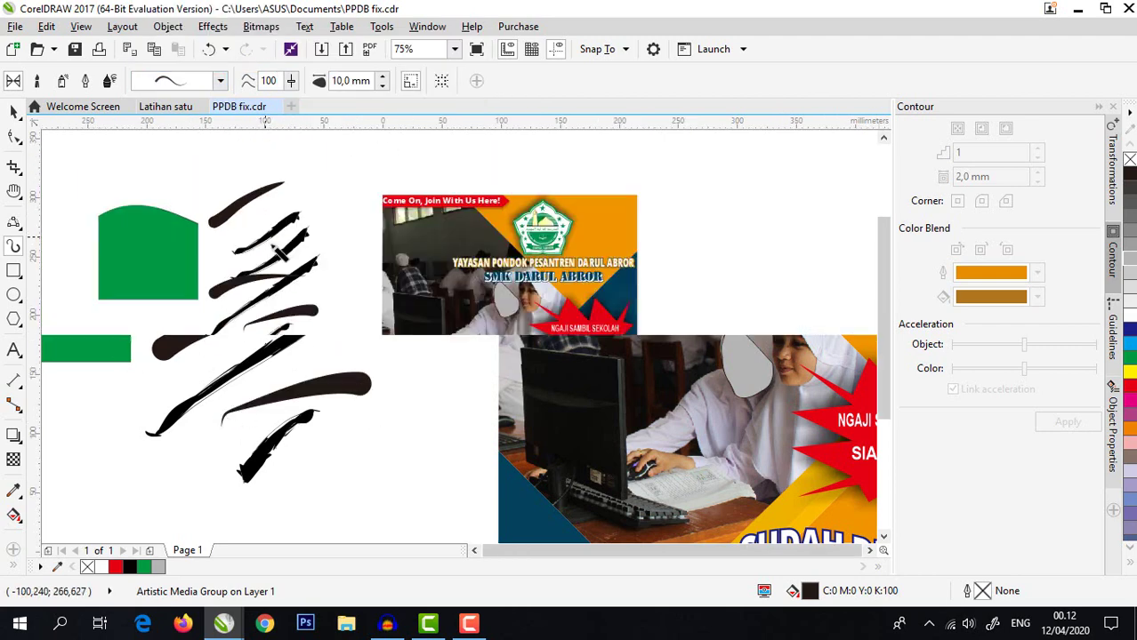
{"action": "left_click_drag", "start_coordinate": [155, 185], "coordinate": [361, 142]}
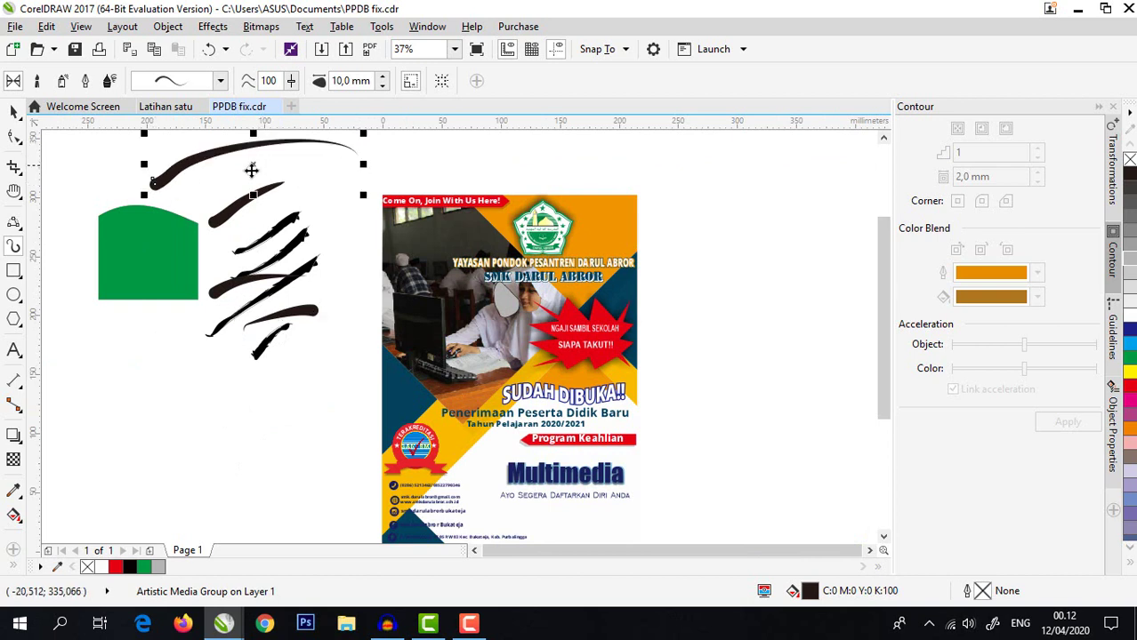
{"action": "left_click_drag", "start_coordinate": [220, 192], "coordinate": [362, 161]}
{"action": "mouse_move", "coordinate": [233, 197]}
{"action": "left_mouse_down"}
{"action": "mouse_move", "coordinate": [362, 159]}
{"action": "mouse_move", "coordinate": [416, 167]}
{"action": "left_mouse_up"}
{"action": "left_click_drag", "start_coordinate": [312, 210], "coordinate": [400, 175]}
{"action": "left_click_drag", "start_coordinate": [327, 186], "coordinate": [415, 149]}
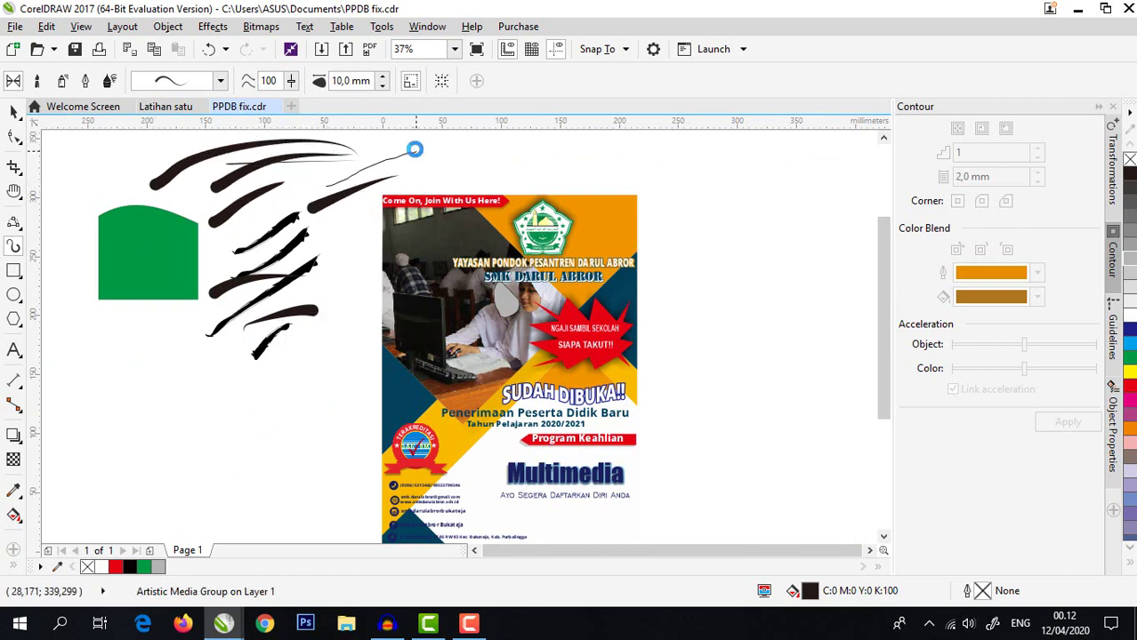
{"action": "left_click_drag", "start_coordinate": [345, 206], "coordinate": [440, 153]}
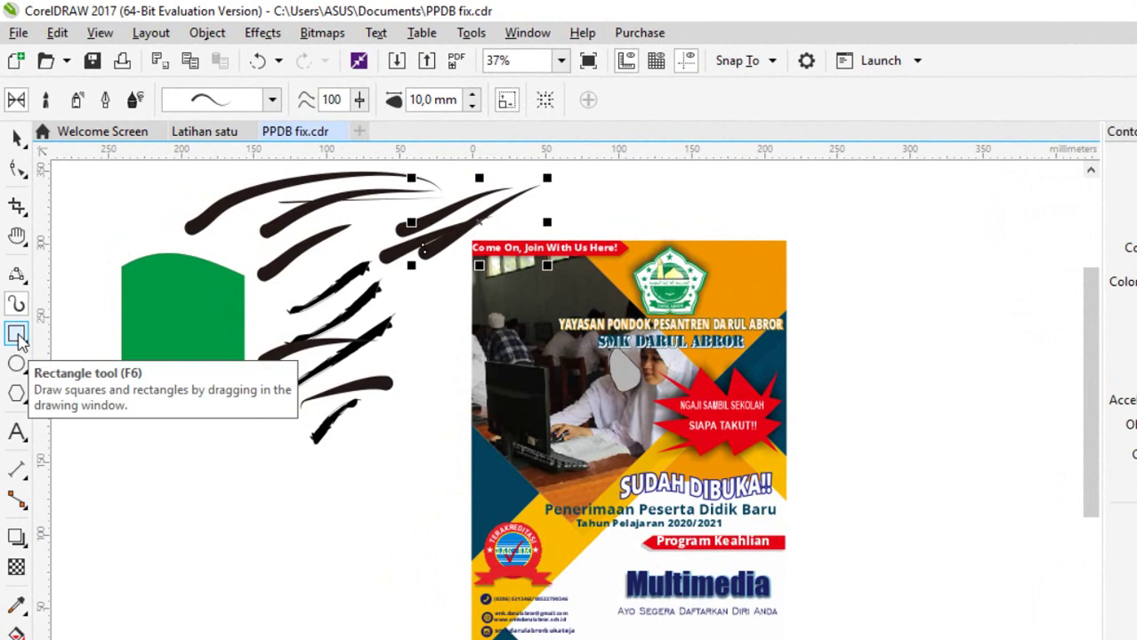
- Draw a rectangle about 175 mm wide and 99.5 mm high below the green shape, and return to the Pick tool
{"action": "left_click", "coordinate": [16, 337]}
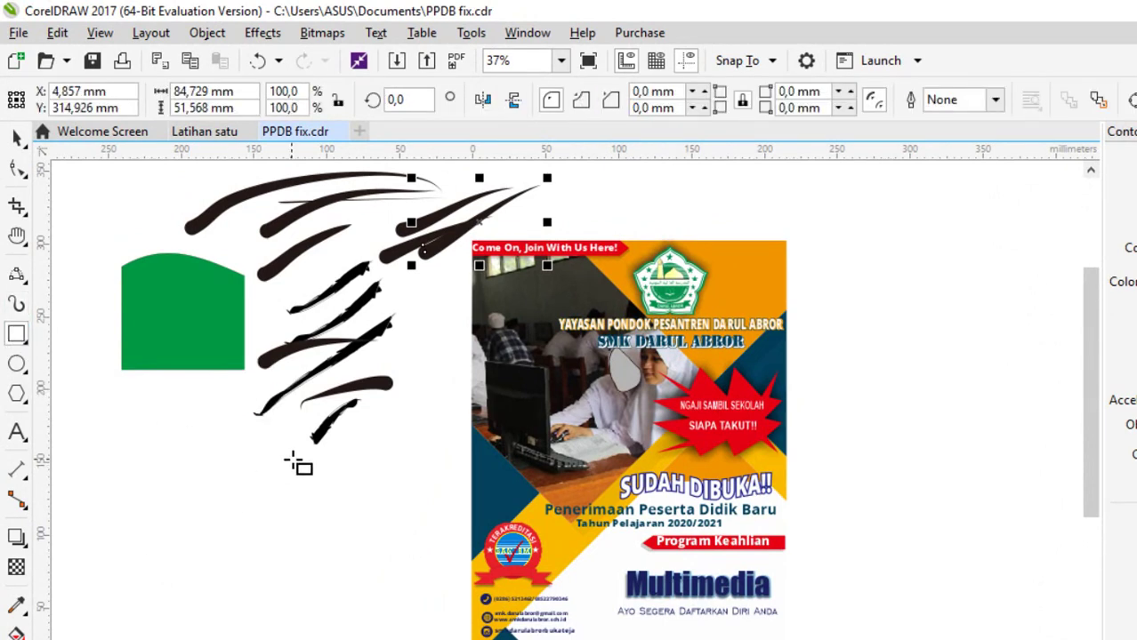
{"action": "scroll", "coordinate": [298, 464], "scroll_direction": "down", "scroll_amount": 2}
{"action": "scroll", "coordinate": [225, 516], "scroll_direction": "up", "scroll_amount": 2}
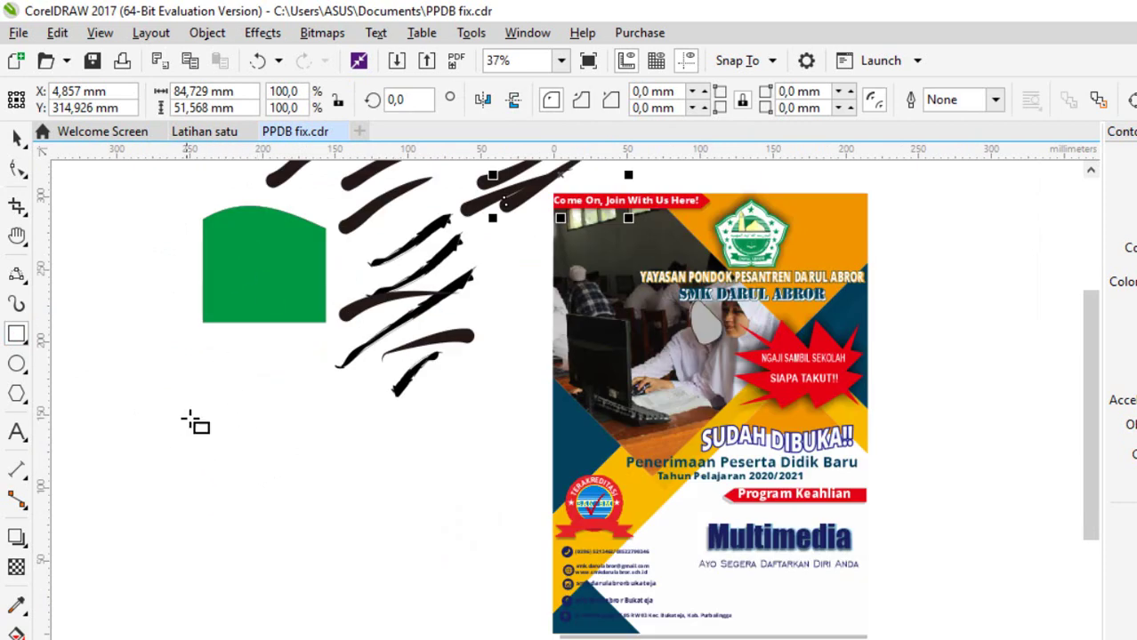
{"action": "left_click_drag", "start_coordinate": [197, 403], "coordinate": [452, 548]}
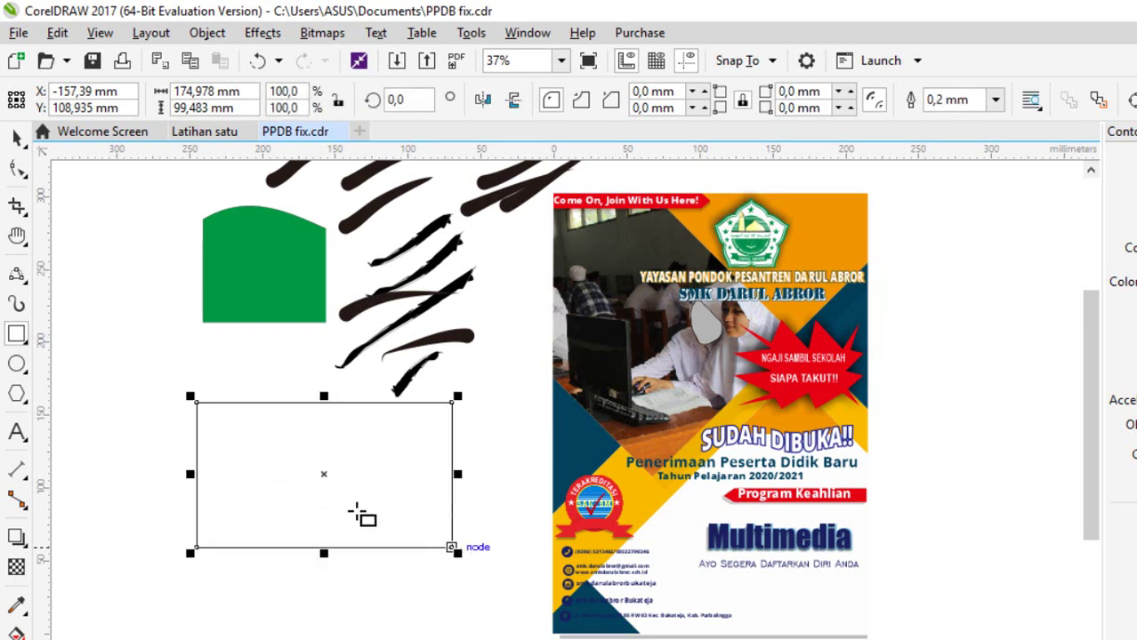
{"action": "left_click", "coordinate": [17, 137]}
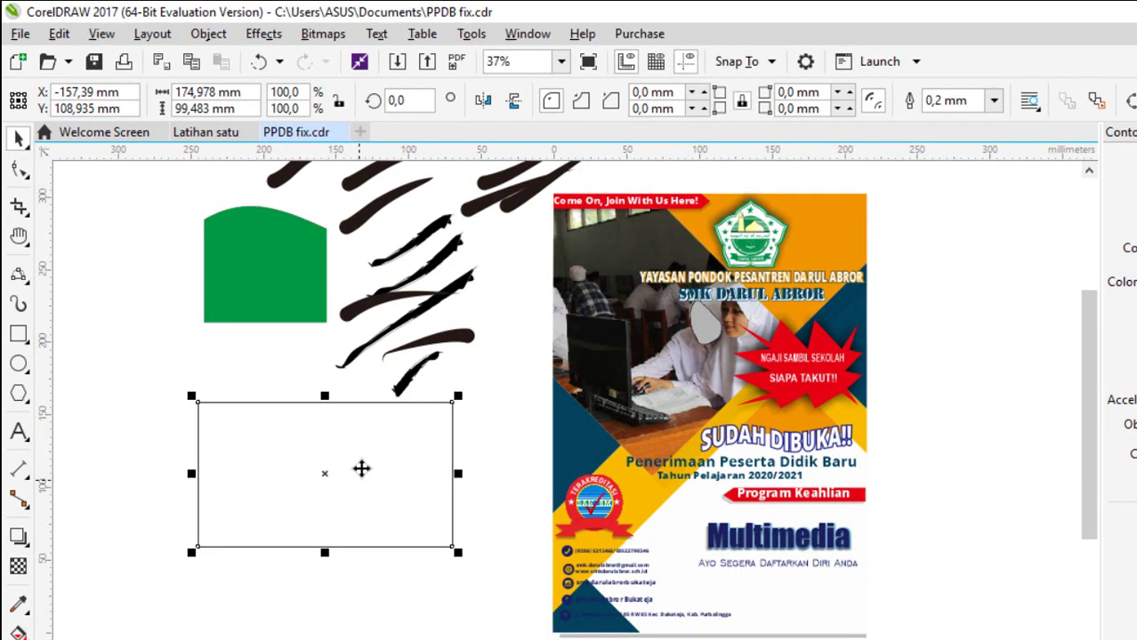
- Draw a 3-point rectangle about 195 mm wide and 96 mm high below the existing rectangle, and return to the Pick tool
{"action": "left_click", "coordinate": [26, 345]}
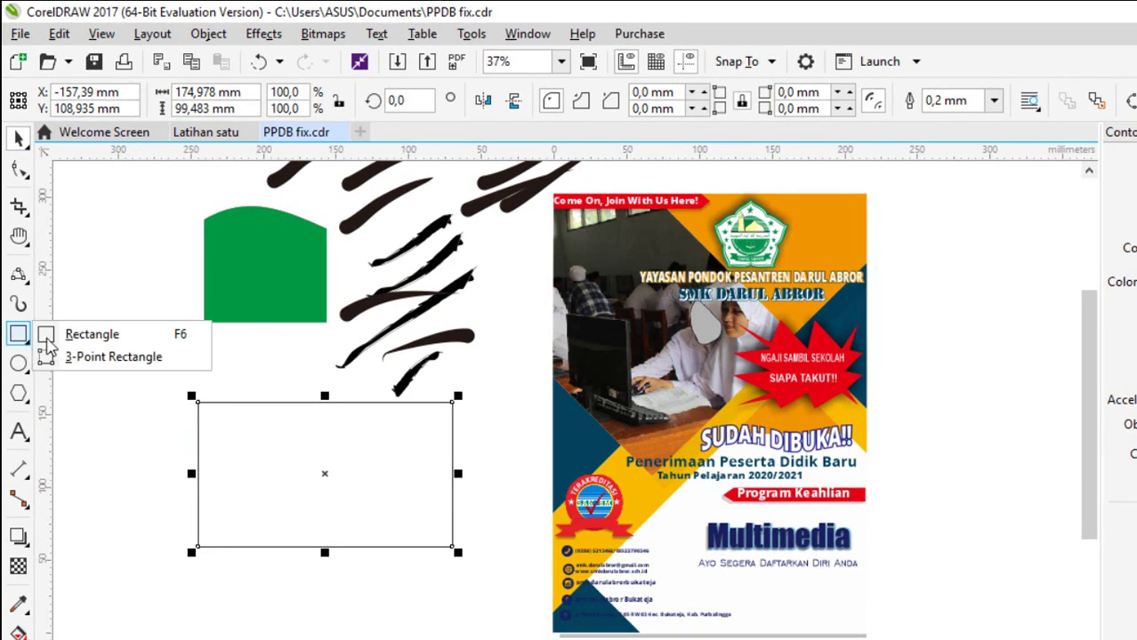
{"action": "left_click", "coordinate": [107, 362]}
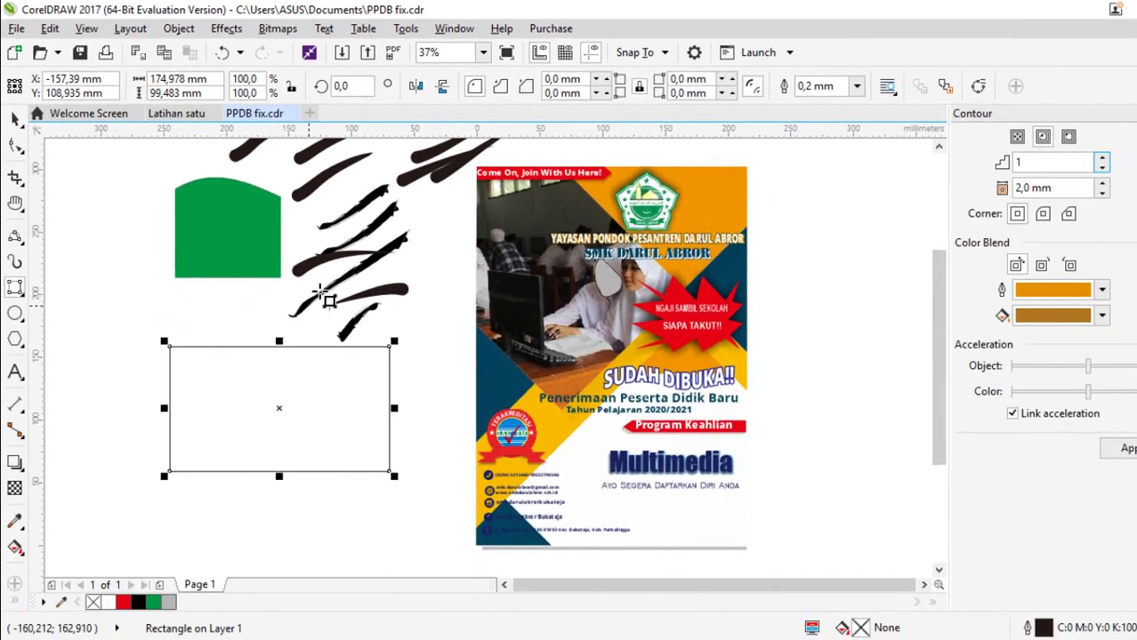
{"action": "scroll", "coordinate": [372, 338], "scroll_direction": "down", "scroll_amount": 1}
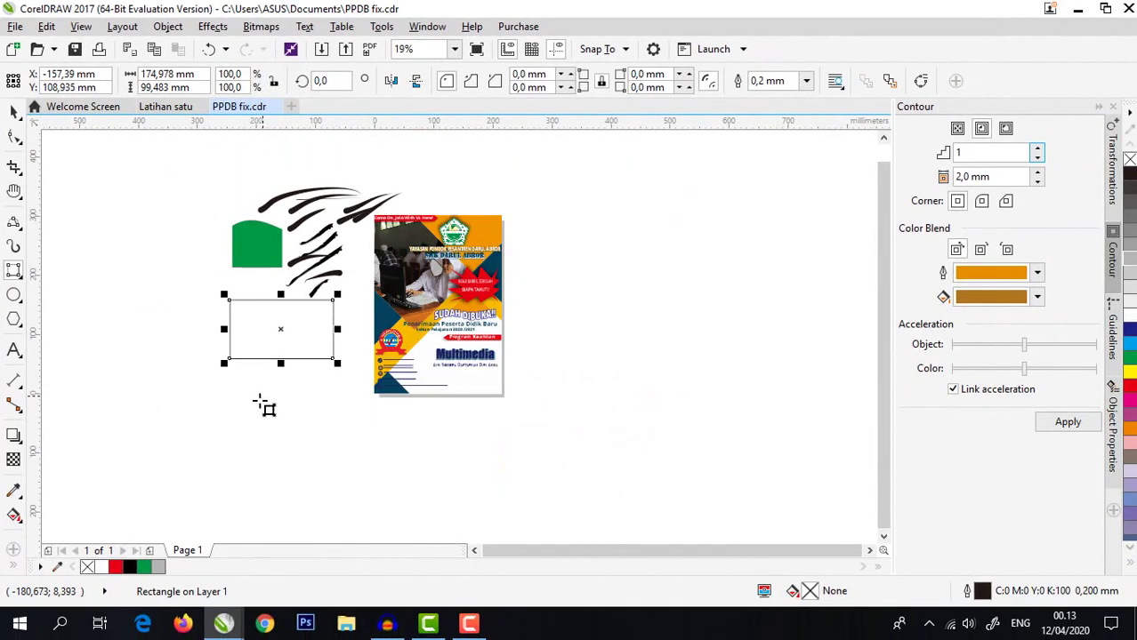
{"action": "scroll", "coordinate": [227, 391], "scroll_direction": "down", "scroll_amount": 1}
{"action": "scroll", "coordinate": [227, 391], "scroll_direction": "up", "scroll_amount": 1}
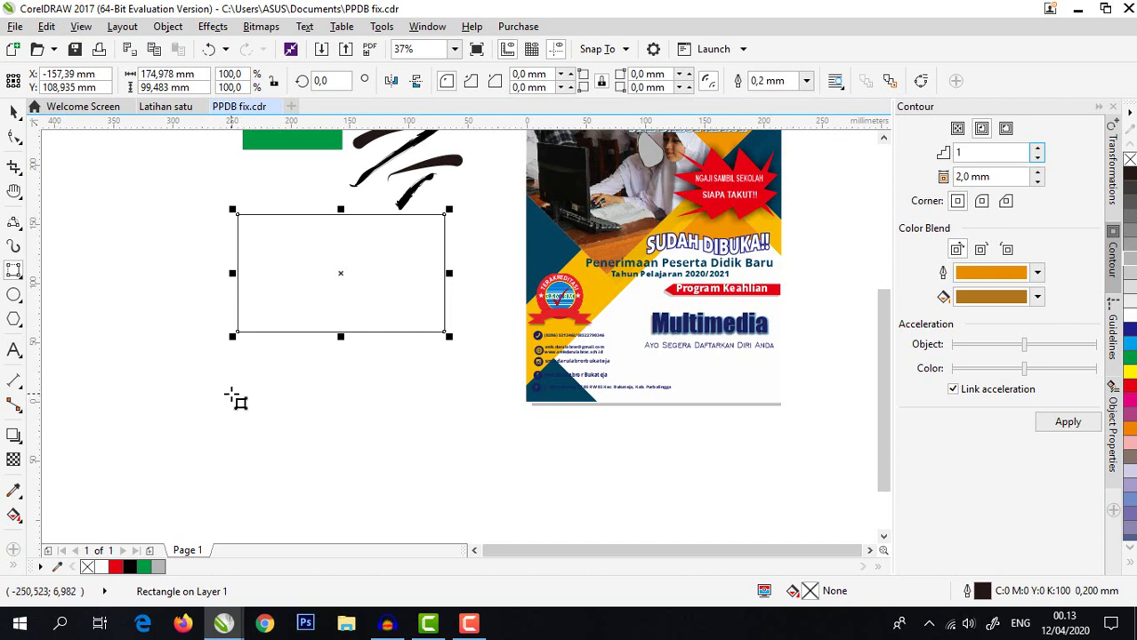
{"action": "left_click_drag", "start_coordinate": [230, 393], "coordinate": [461, 393]}
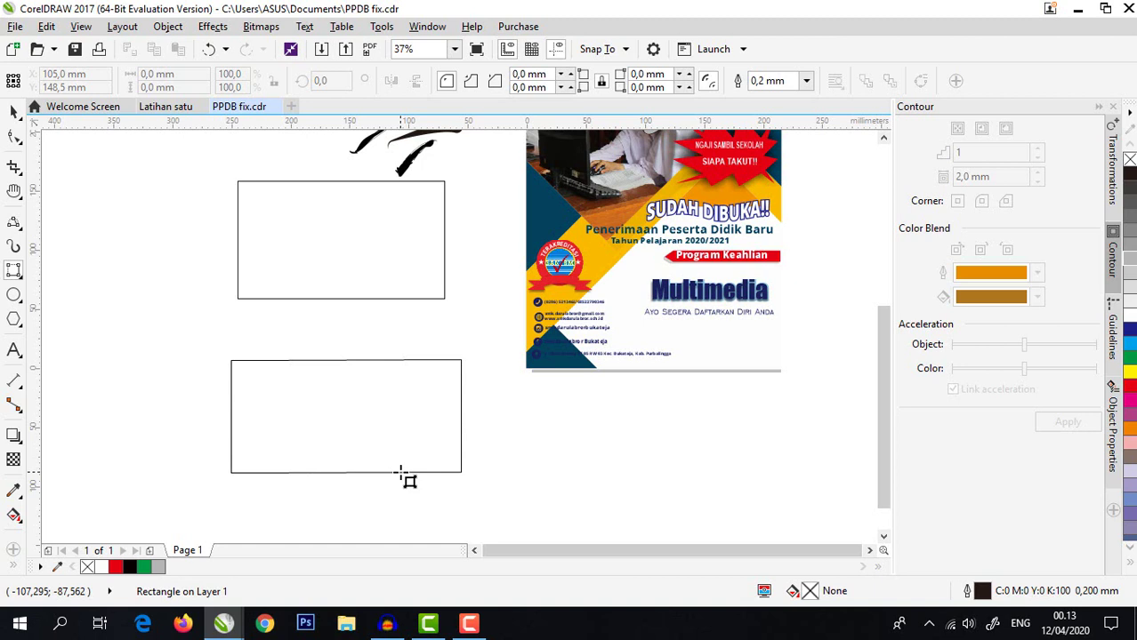
{"action": "left_click", "coordinate": [400, 473]}
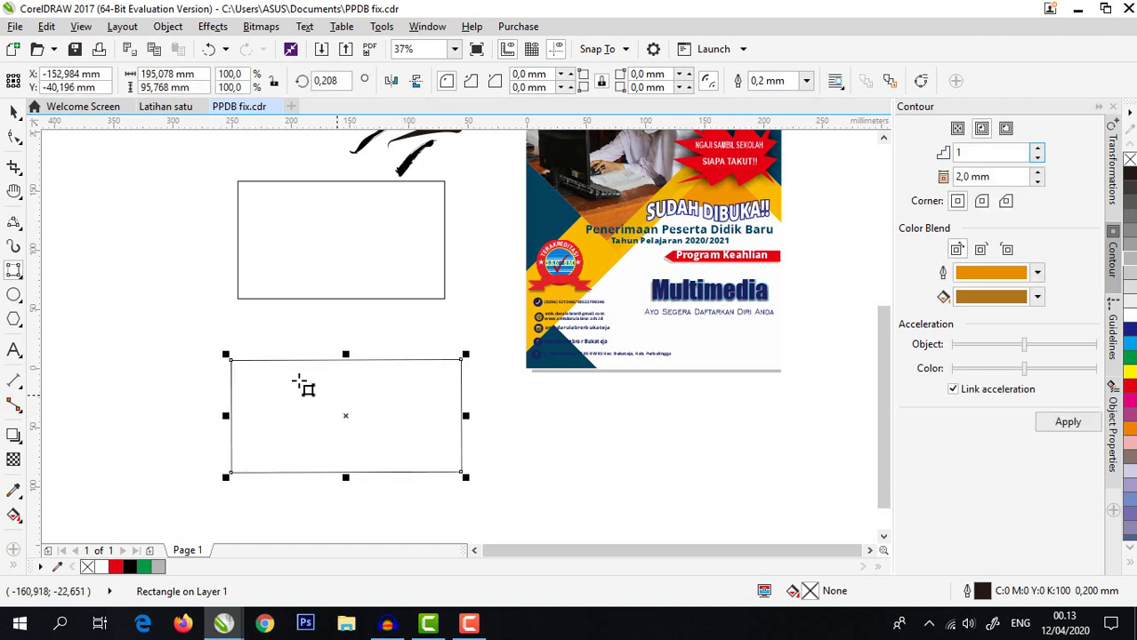
{"action": "left_click", "coordinate": [14, 113]}
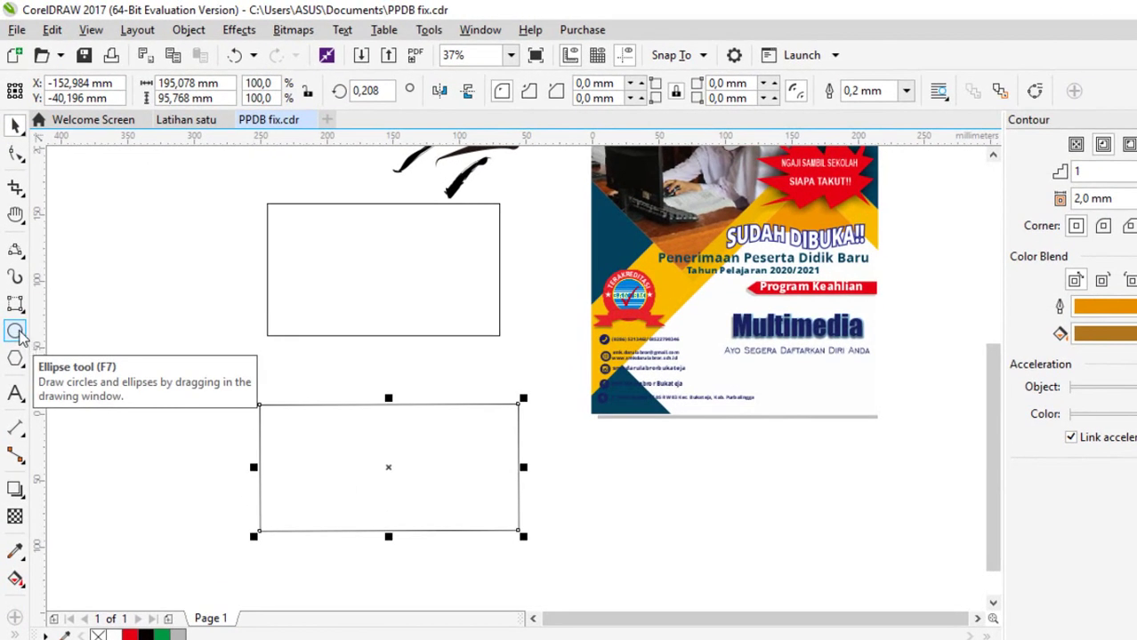
- Draw an ellipse about 192 by 199 mm left of the rectangles and a circle about 224 mm in diameter below it
{"action": "left_click", "coordinate": [16, 332]}
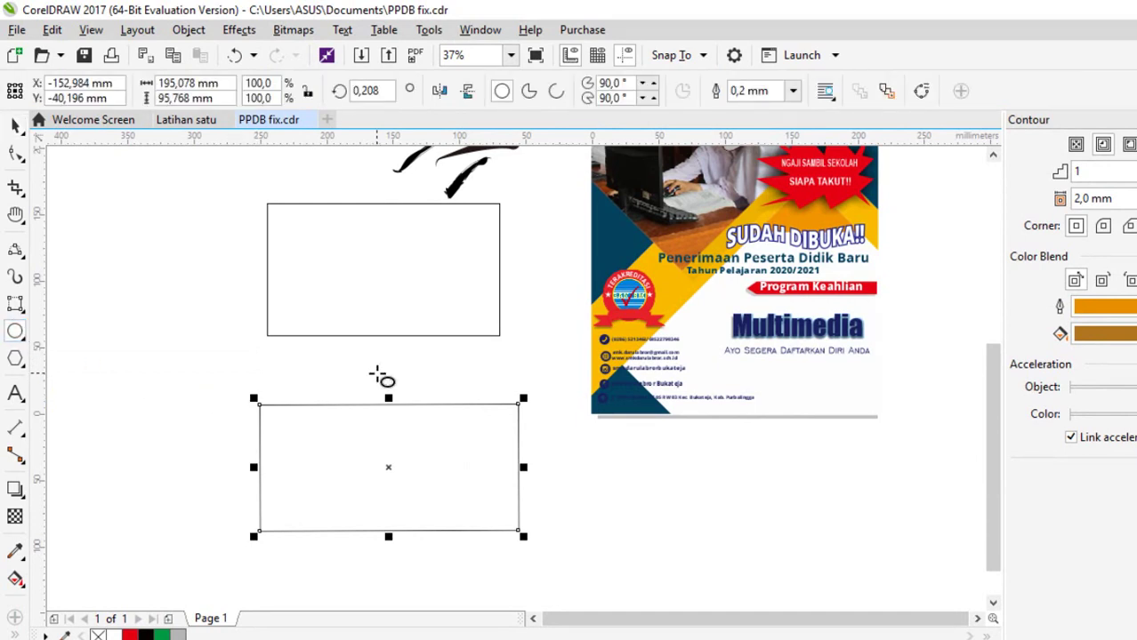
{"action": "scroll", "coordinate": [499, 305], "scroll_direction": "down", "scroll_amount": 2}
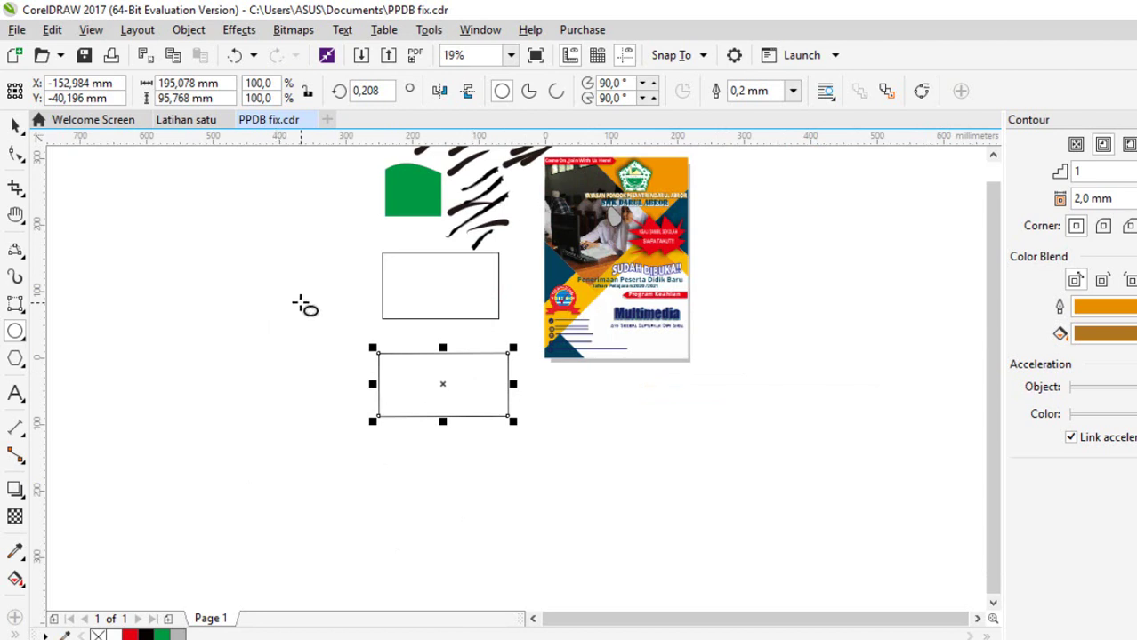
{"action": "mouse_move", "coordinate": [223, 230]}
{"action": "left_mouse_down"}
{"action": "mouse_move", "coordinate": [309, 343]}
{"action": "mouse_move", "coordinate": [348, 359]}
{"action": "left_mouse_up"}
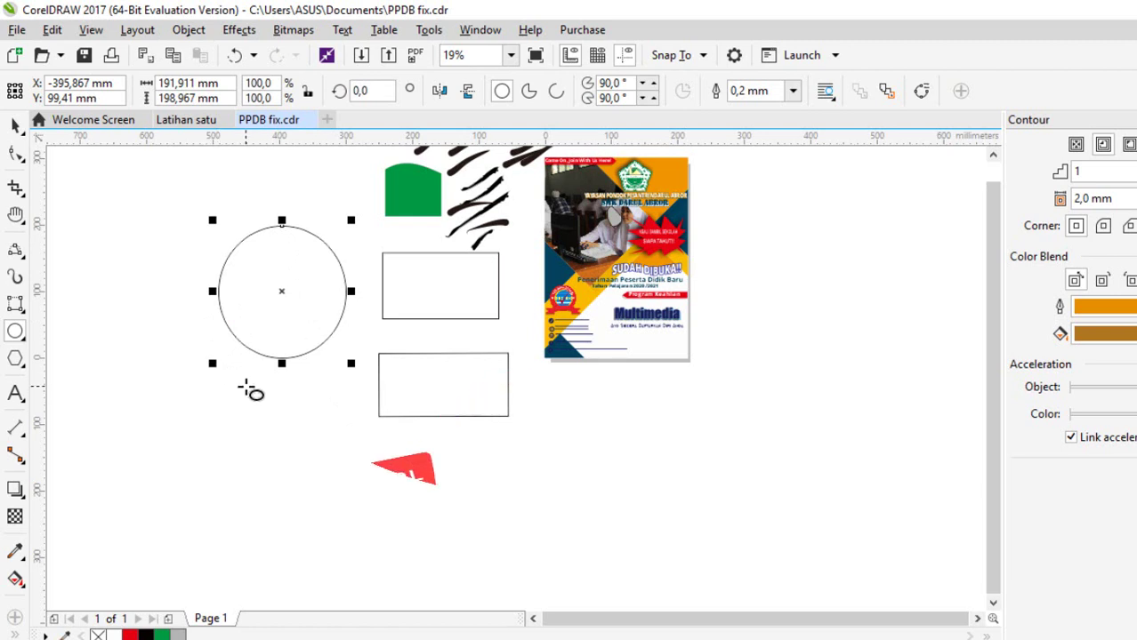
{"action": "left_click_drag", "start_coordinate": [246, 387], "coordinate": [373, 537]}
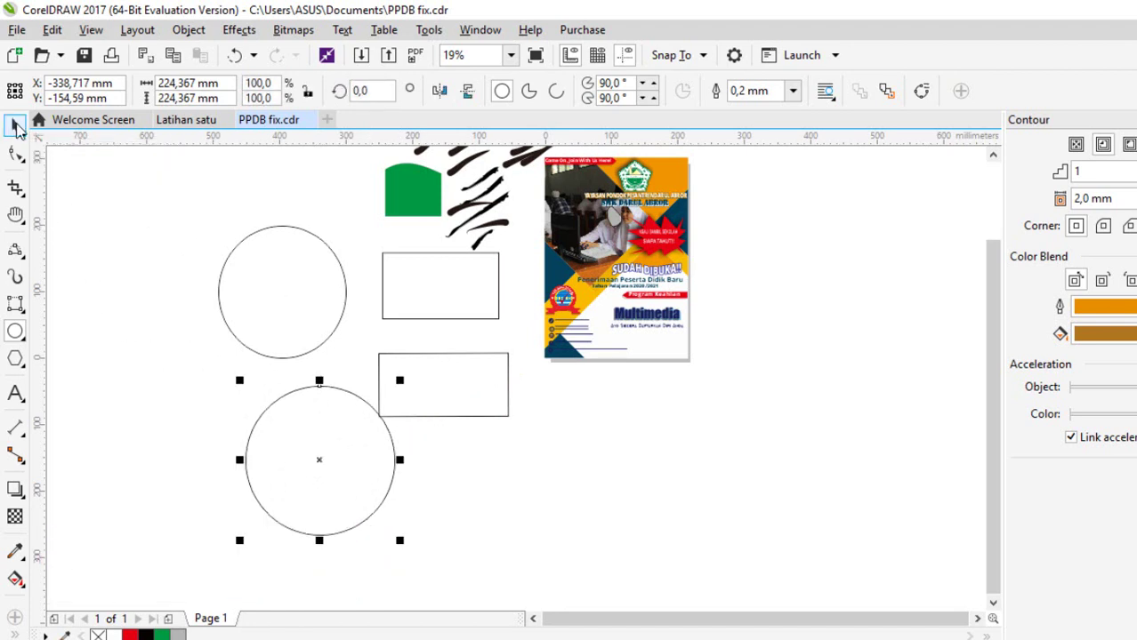
- Draw a 3-point ellipse about 205 by 187 mm overlapping the lower-left edge of the upper ellipse
{"action": "left_click", "coordinate": [25, 341]}
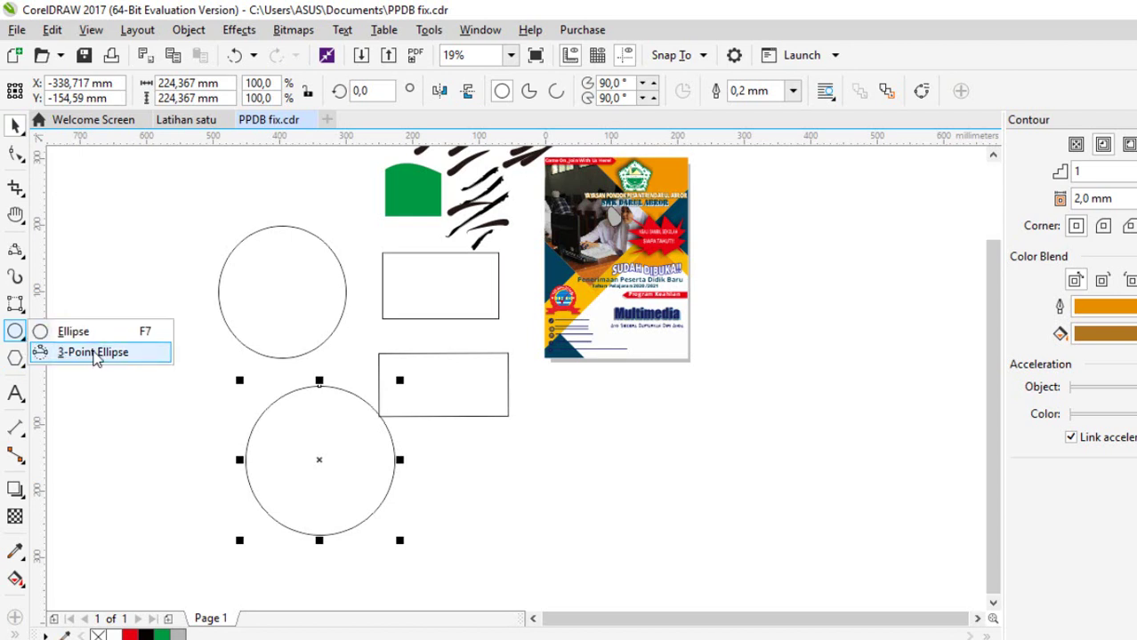
{"action": "left_click", "coordinate": [96, 353]}
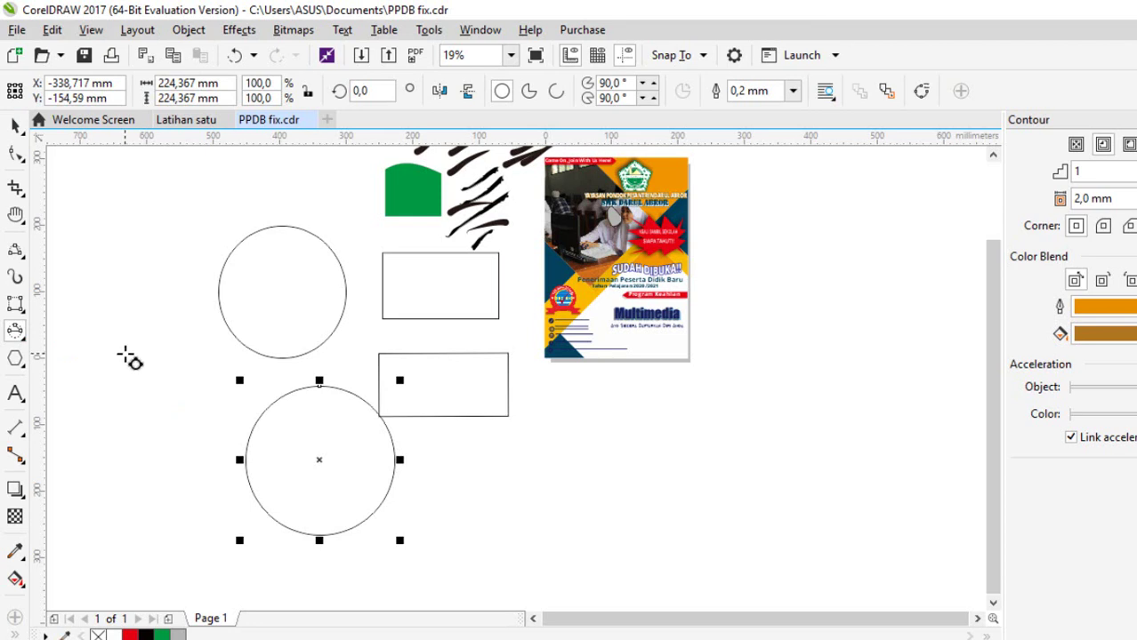
{"action": "left_click_drag", "start_coordinate": [117, 364], "coordinate": [253, 361]}
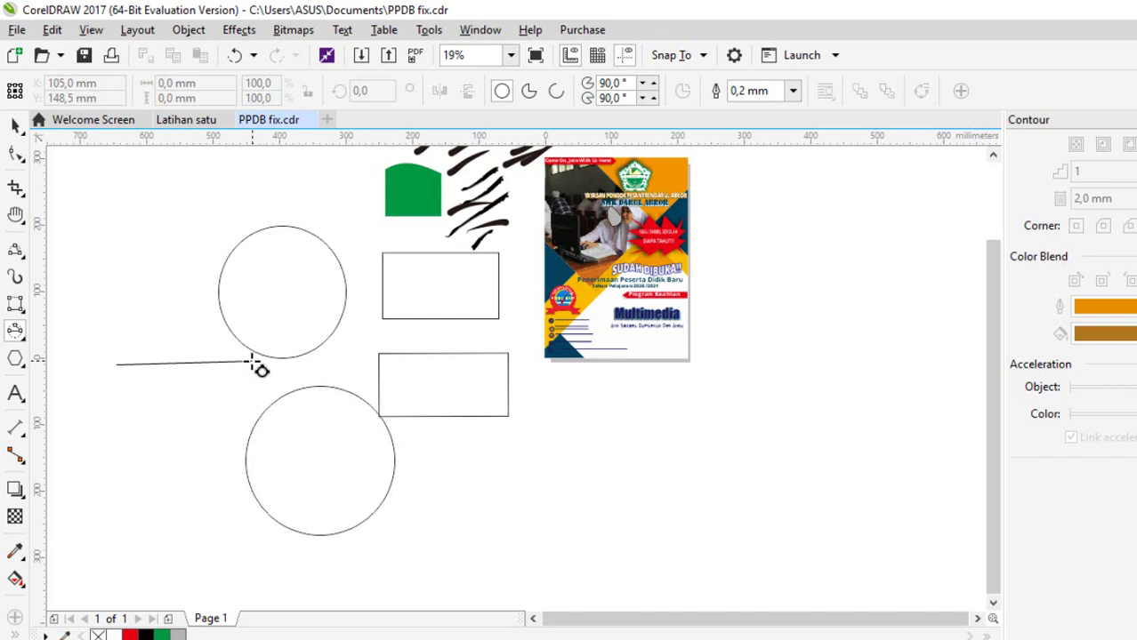
{"action": "left_click_drag", "start_coordinate": [252, 361], "coordinate": [253, 362]}
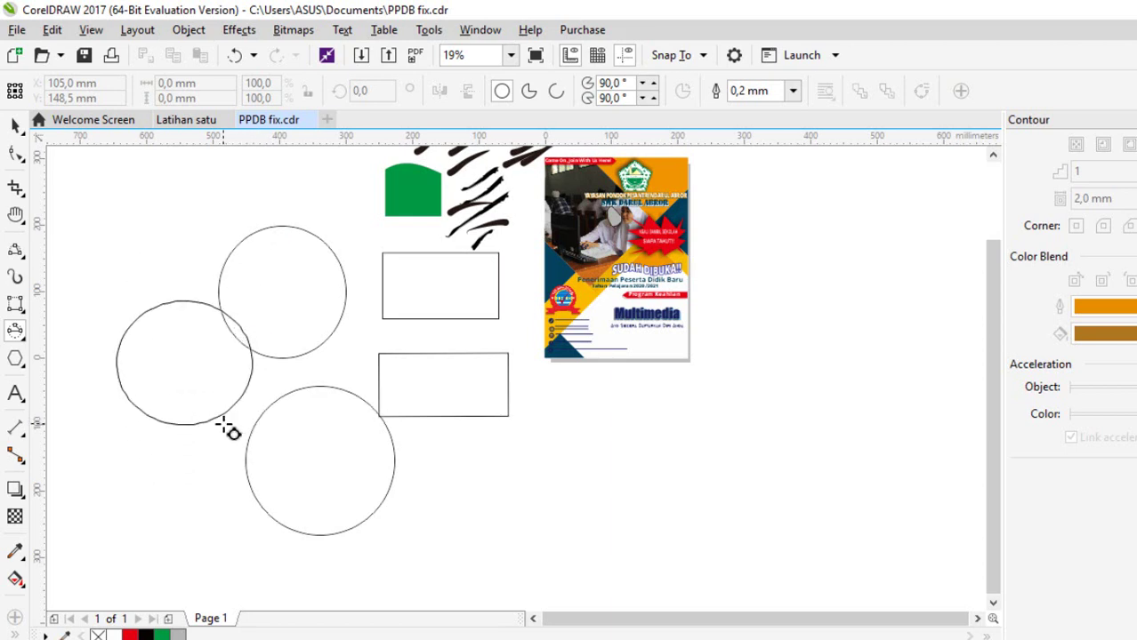
{"action": "left_click", "coordinate": [229, 431]}
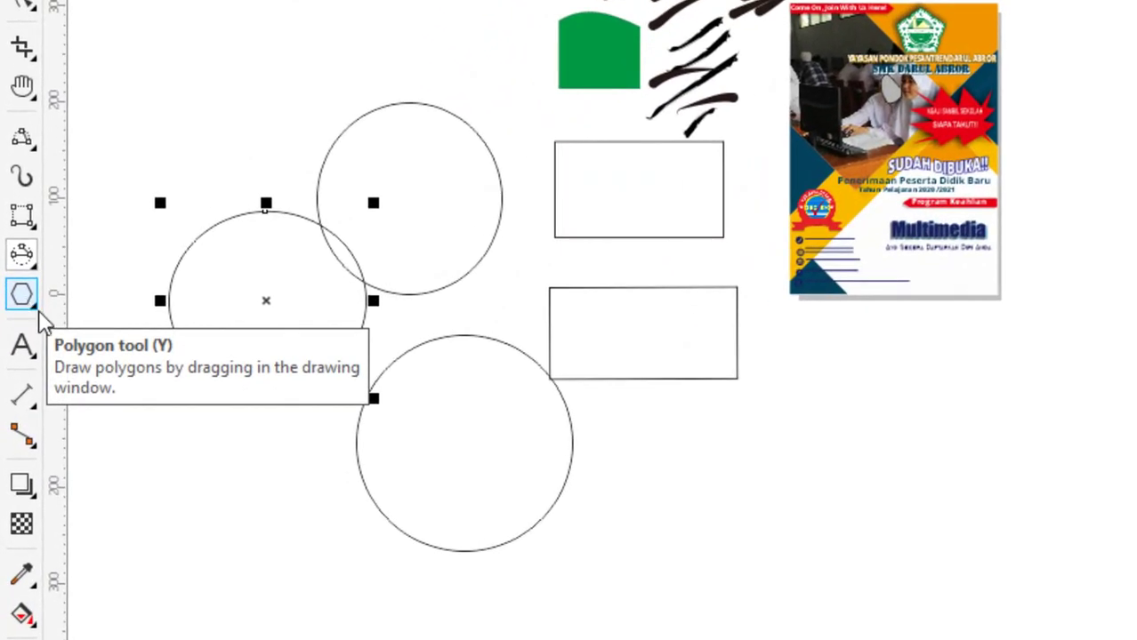
- Draw a five-sided polygon about 101 mm wide and 99 mm high in the empty area above the ellipses
{"action": "left_click", "coordinate": [36, 303]}
{"action": "left_click", "coordinate": [37, 304]}
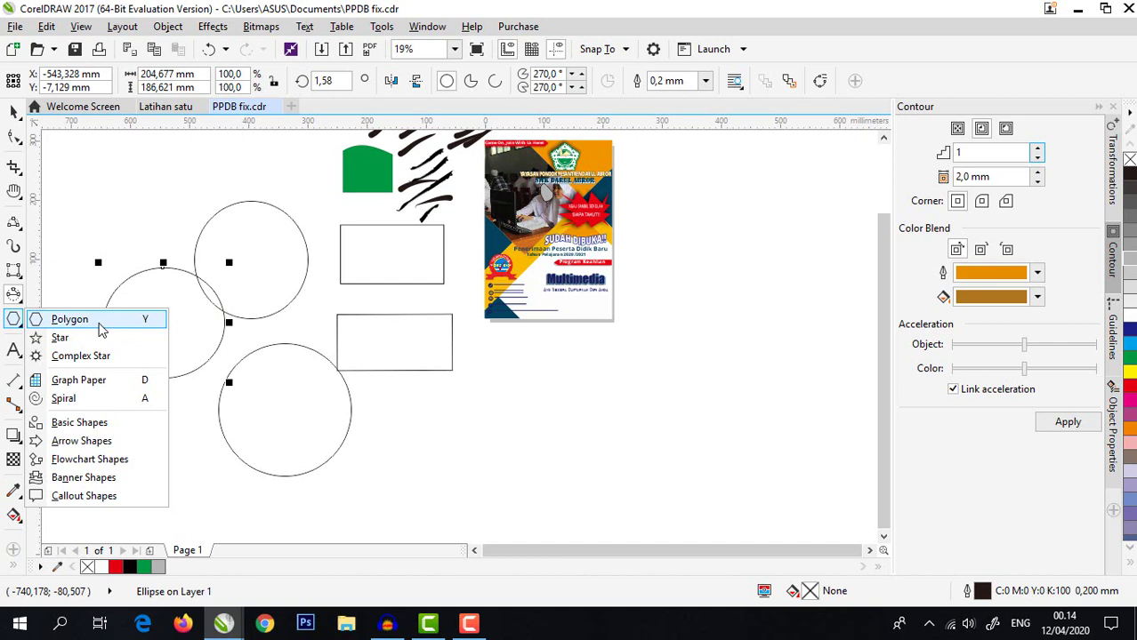
{"action": "left_click", "coordinate": [100, 323]}
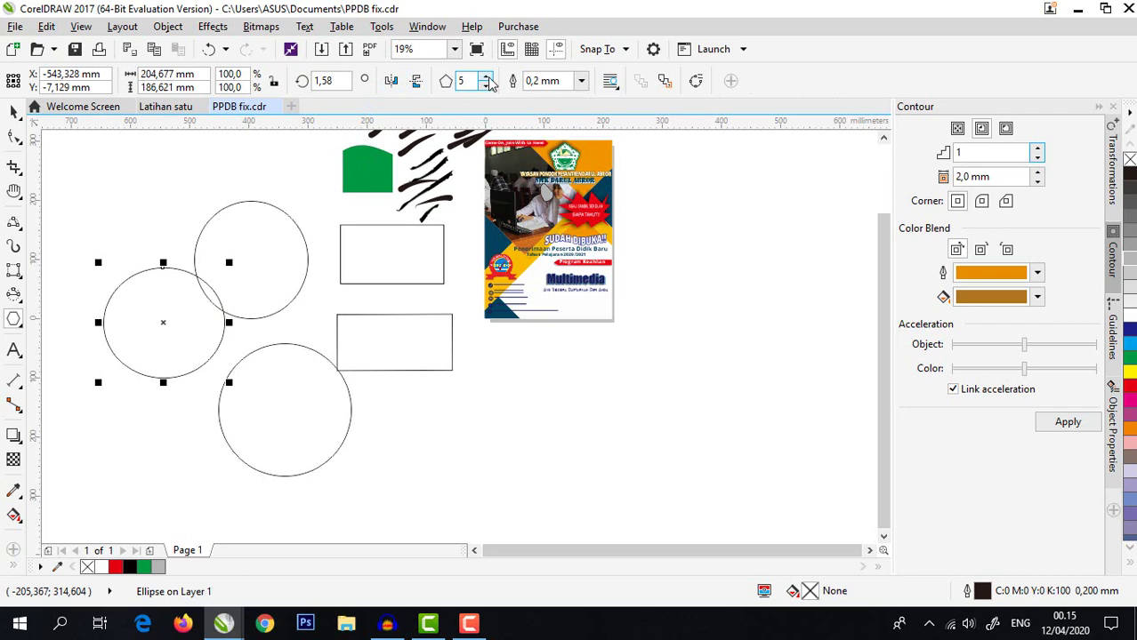
{"action": "scroll", "coordinate": [314, 257], "scroll_direction": "down", "scroll_amount": 2}
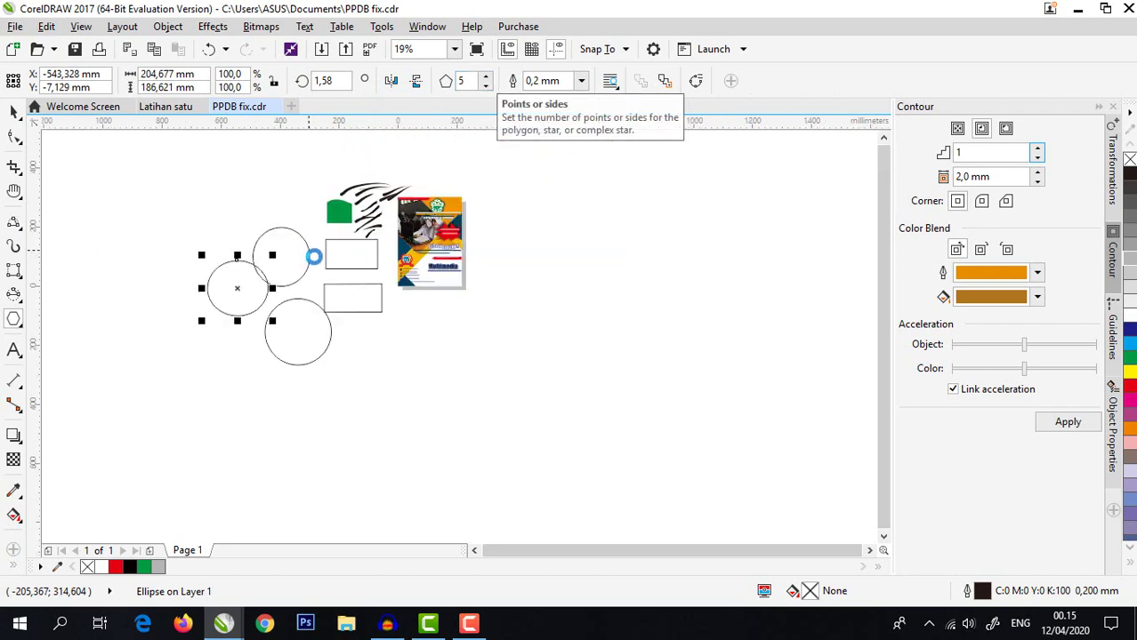
{"action": "scroll", "coordinate": [223, 218], "scroll_direction": "up", "scroll_amount": 2}
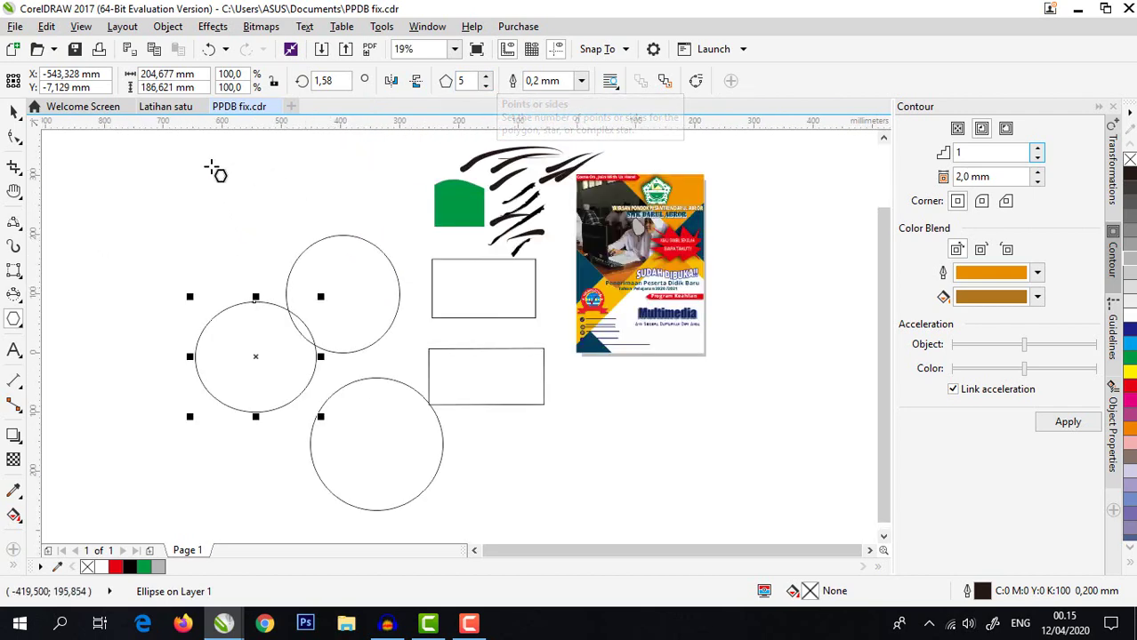
{"action": "scroll", "coordinate": [216, 172], "scroll_direction": "up", "scroll_amount": 2}
{"action": "left_click_drag", "start_coordinate": [220, 156], "coordinate": [346, 281]}
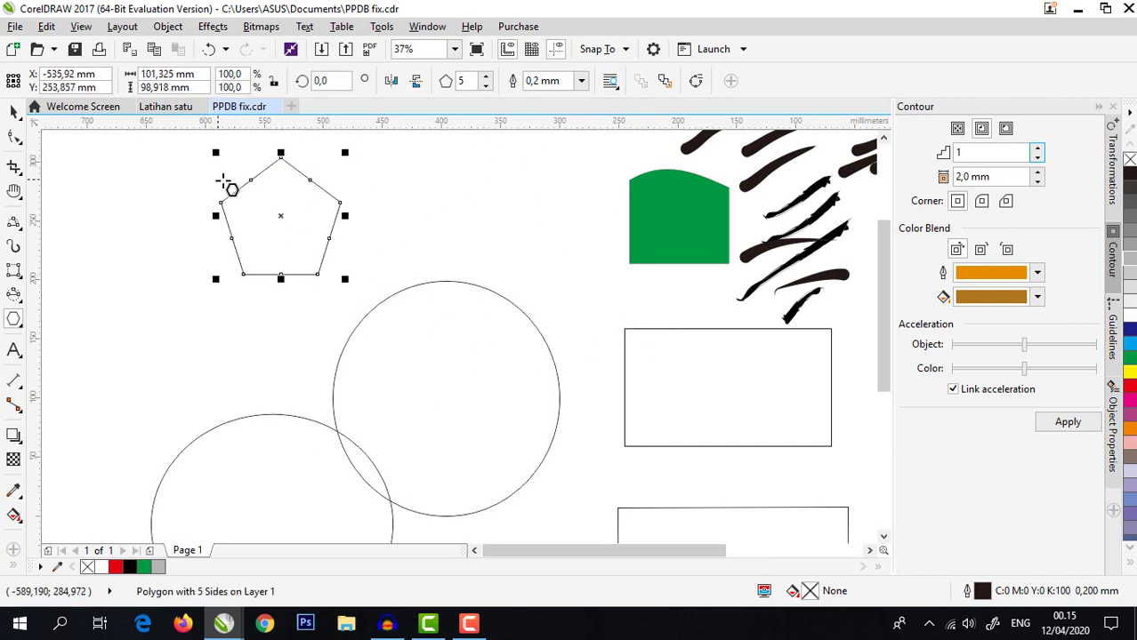
- Increase the selected polygon's number of sides to 11
{"action": "left_click", "coordinate": [487, 77]}
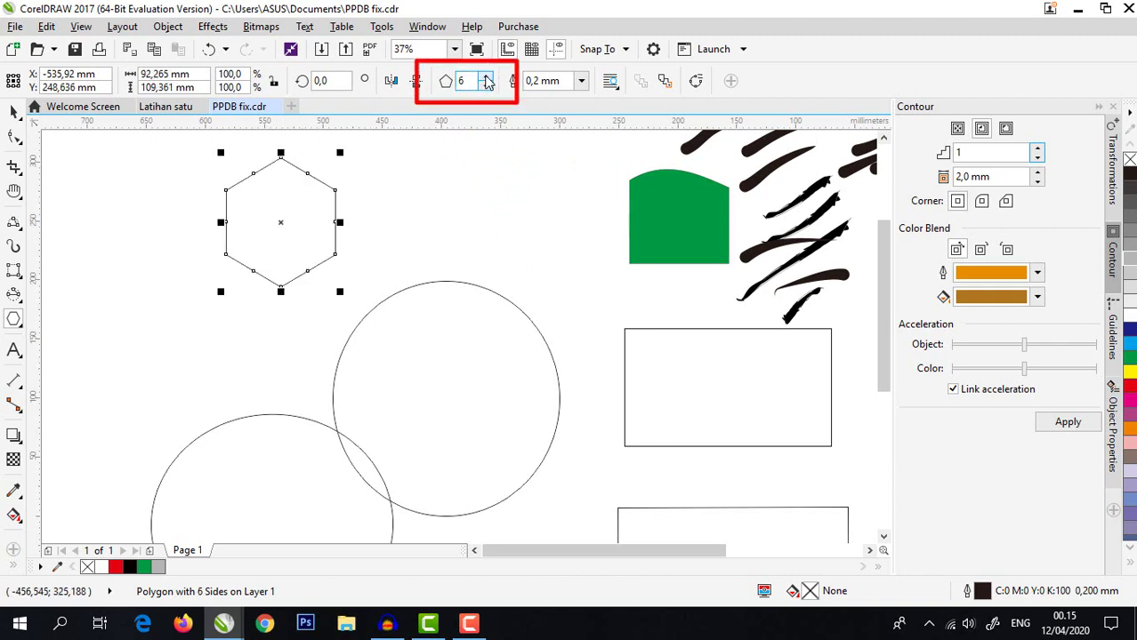
{"action": "left_click", "coordinate": [486, 79]}
{"action": "left_click", "coordinate": [485, 77]}
{"action": "left_click", "coordinate": [486, 78]}
{"action": "left_click", "coordinate": [487, 79]}
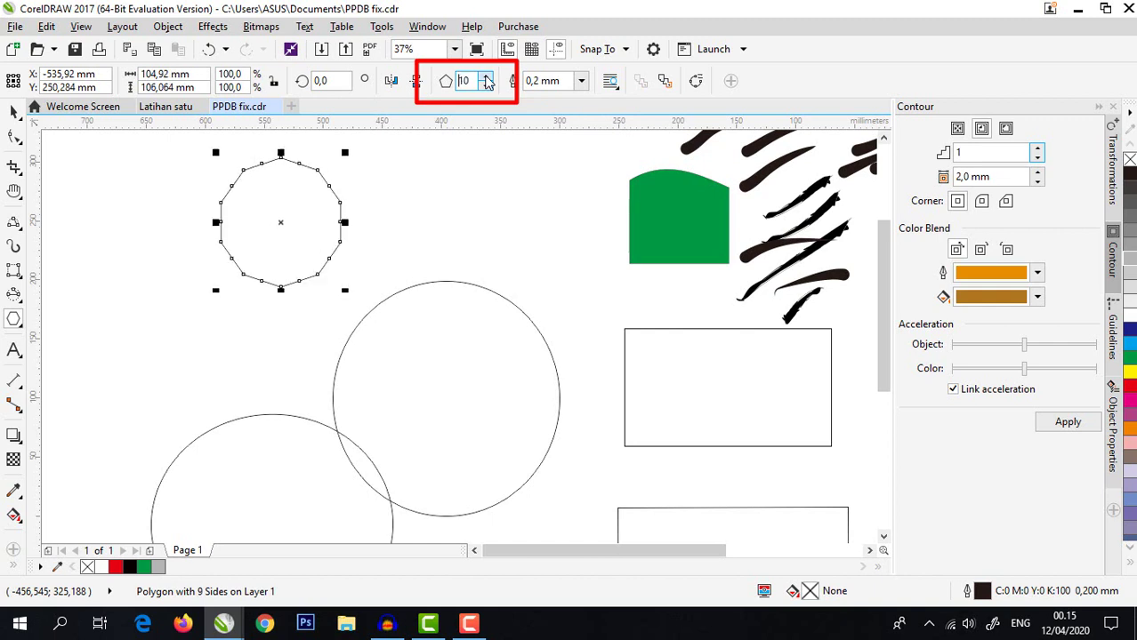
{"action": "left_click", "coordinate": [487, 78]}
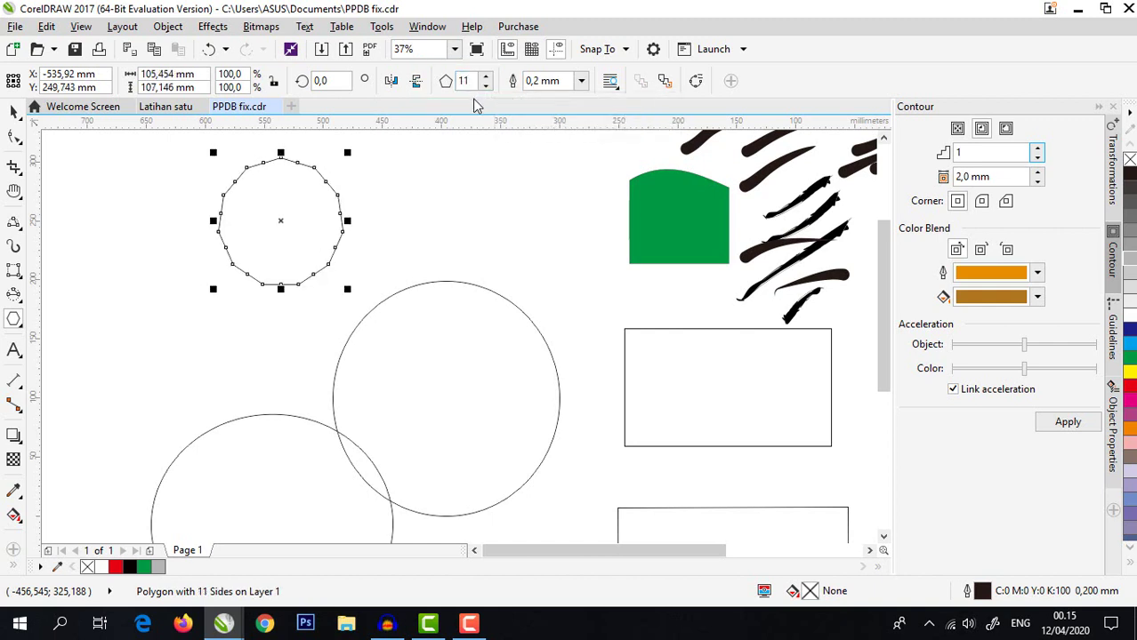
- Thicken the polygon's outline first to 0.75 mm and finally to 3.0 mm, and return to the Pick tool
{"action": "left_click", "coordinate": [584, 81]}
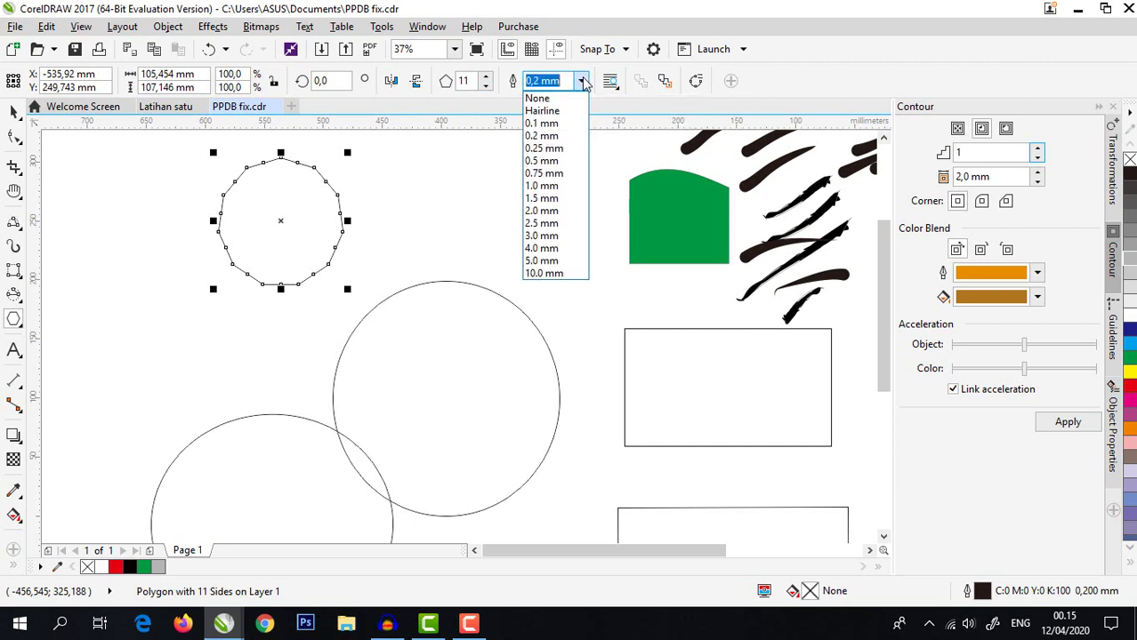
{"action": "left_click", "coordinate": [555, 174]}
{"action": "scroll", "coordinate": [291, 190], "scroll_direction": "up", "scroll_amount": 2}
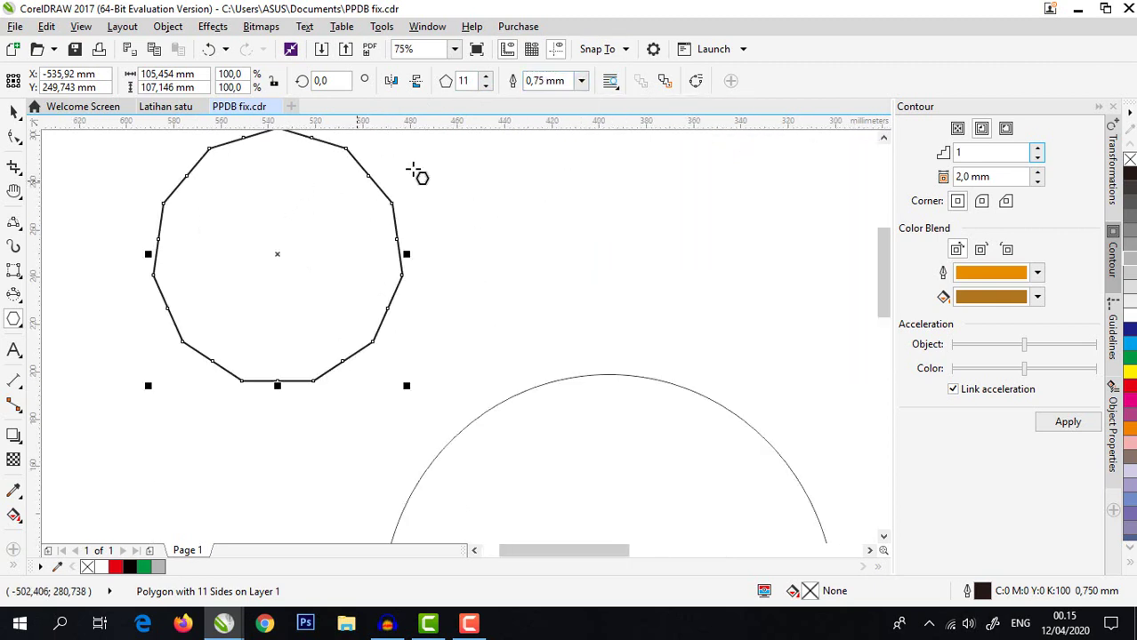
{"action": "left_click", "coordinate": [582, 81]}
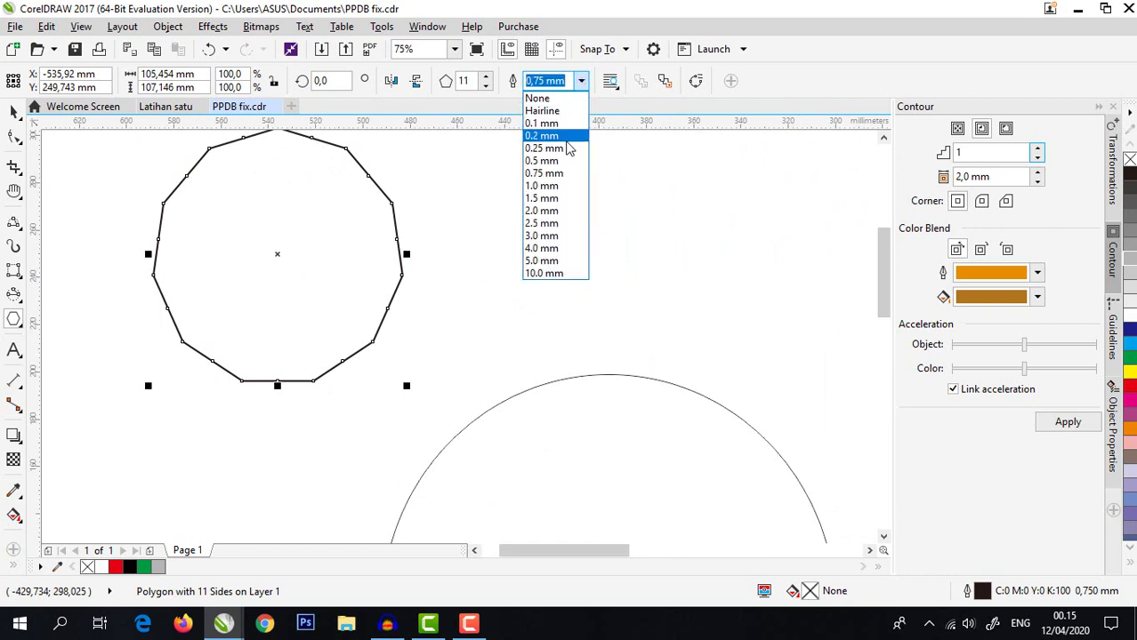
{"action": "left_click", "coordinate": [540, 235]}
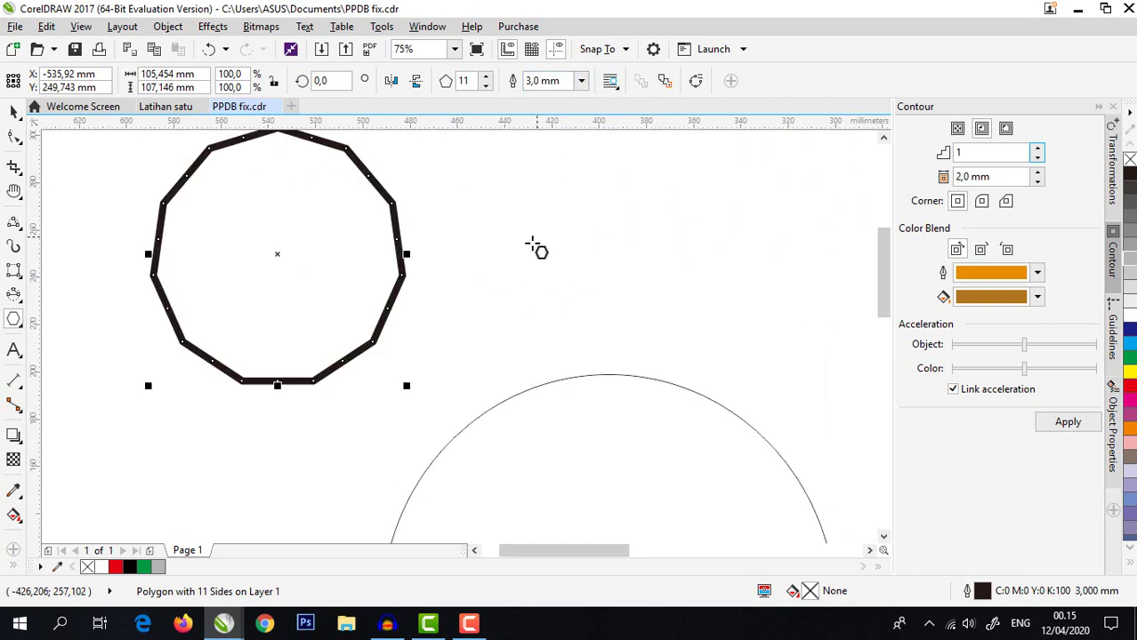
{"action": "scroll", "coordinate": [417, 227], "scroll_direction": "down", "scroll_amount": 2}
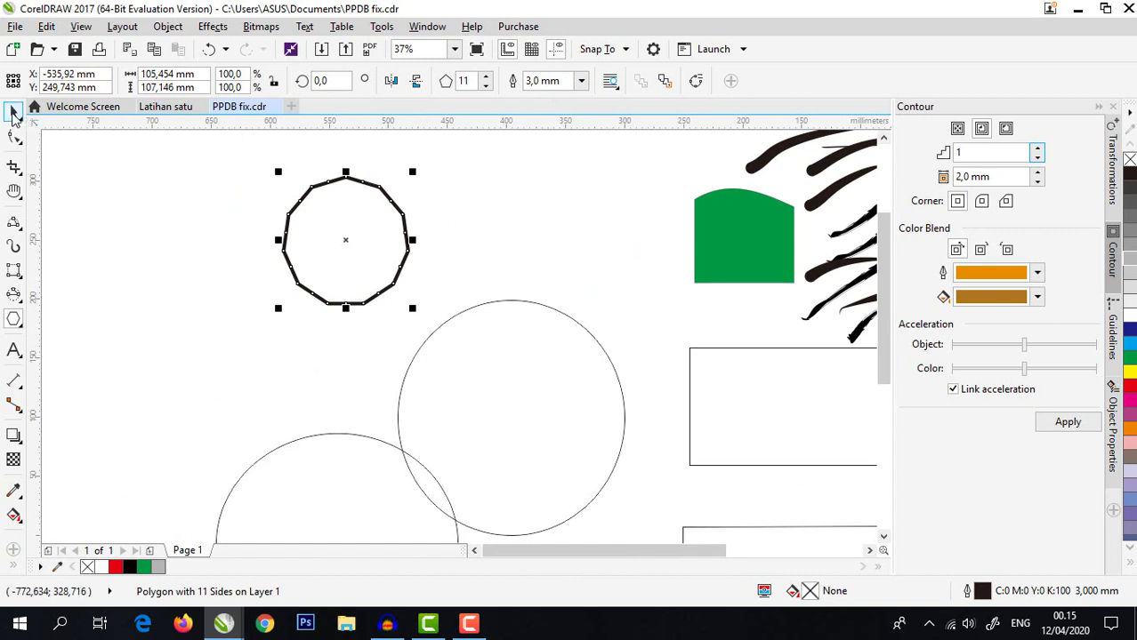
{"action": "left_click", "coordinate": [16, 116]}
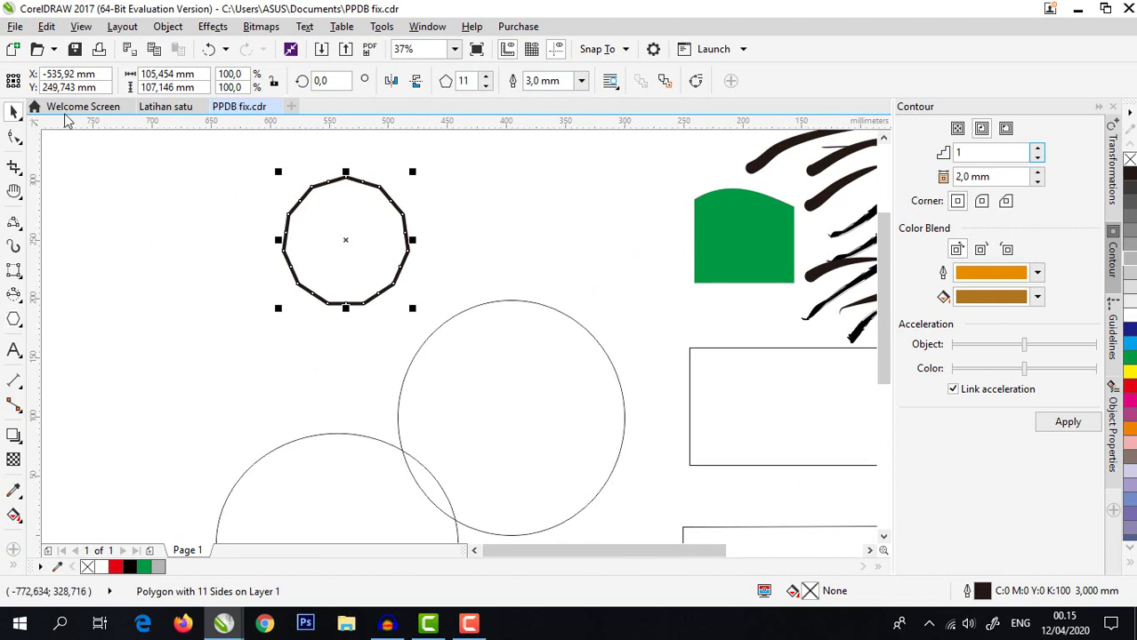
- Draw a five-pointed star about 74 mm wide and 75 mm high to the left of the 11-sided polygon
{"action": "left_click", "coordinate": [20, 326]}
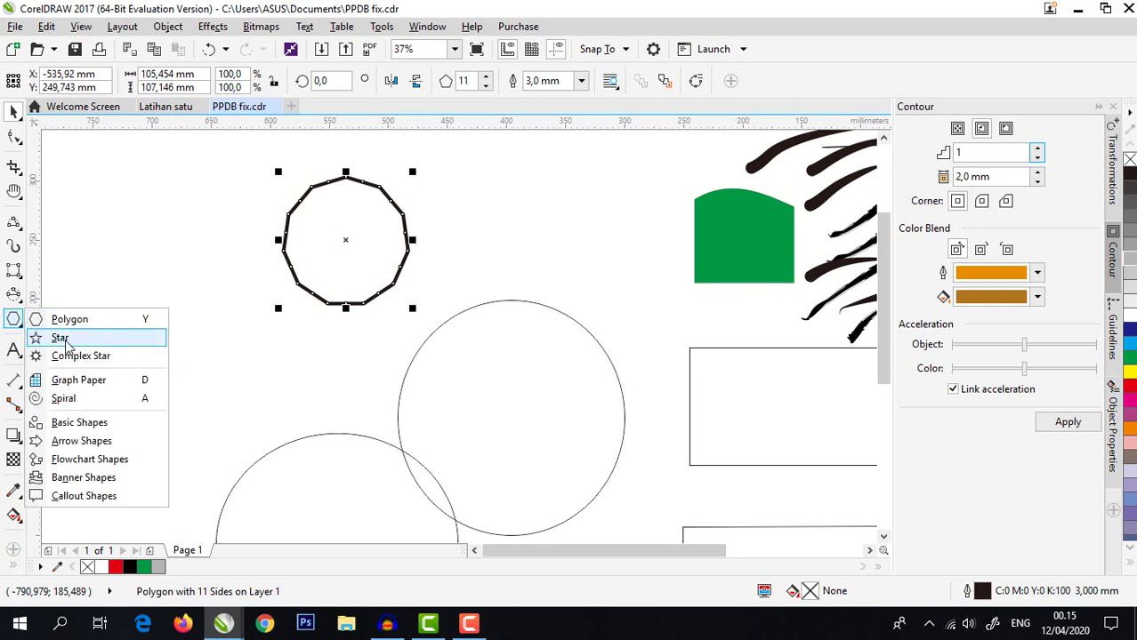
{"action": "left_click", "coordinate": [92, 335]}
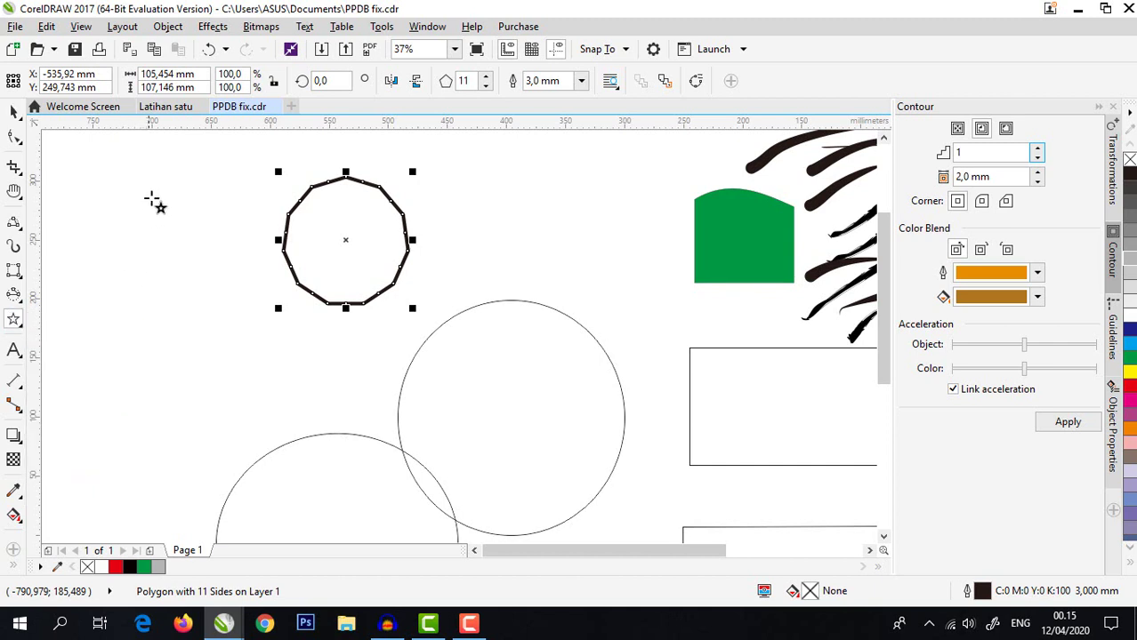
{"action": "left_click_drag", "start_coordinate": [137, 195], "coordinate": [234, 298]}
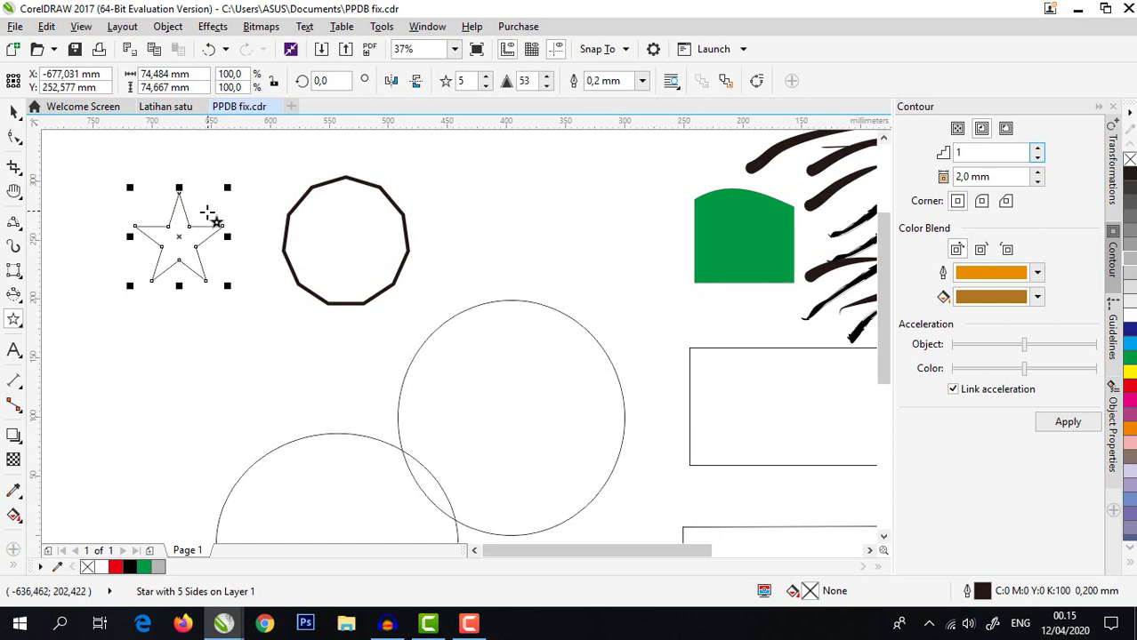
- Increase the selected star's number of points to 9
{"action": "left_click", "coordinate": [487, 77]}
{"action": "left_click", "coordinate": [487, 77]}
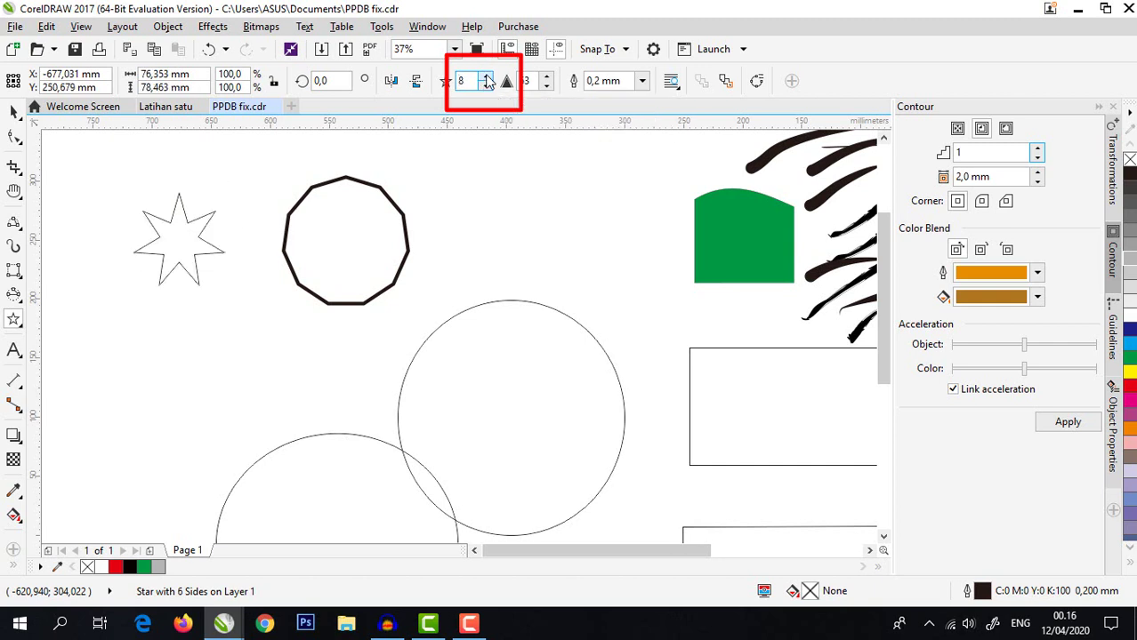
{"action": "left_click", "coordinate": [486, 77]}
{"action": "left_click", "coordinate": [486, 77]}
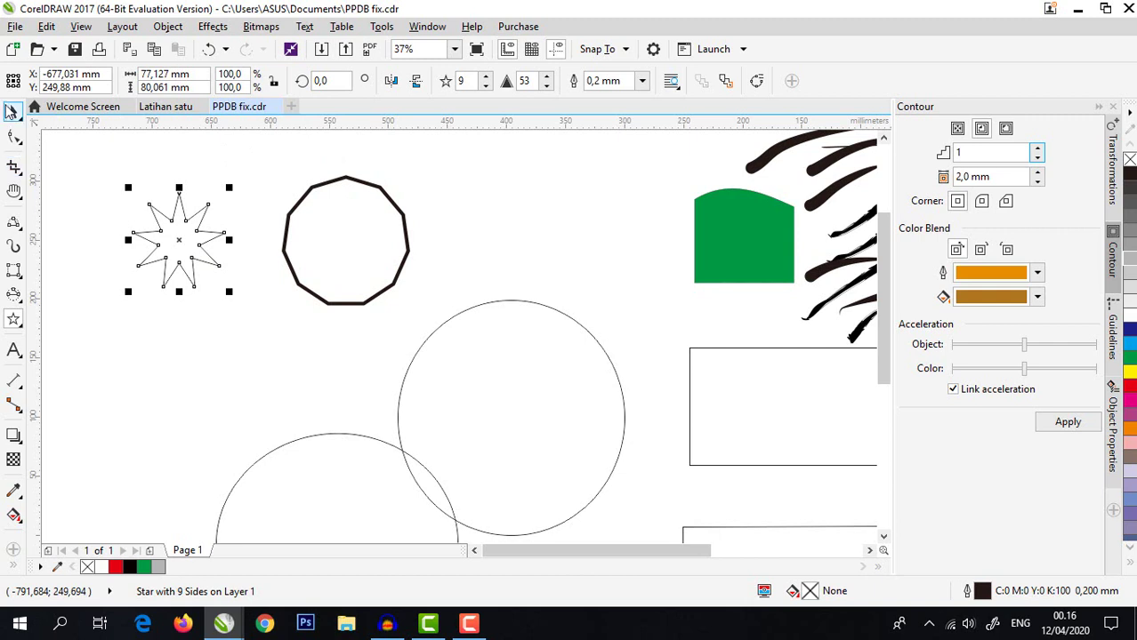
- Draw a chevron arrow shape about 40 mm wide and 81 mm high below the nine-pointed star
{"action": "left_click", "coordinate": [15, 111]}
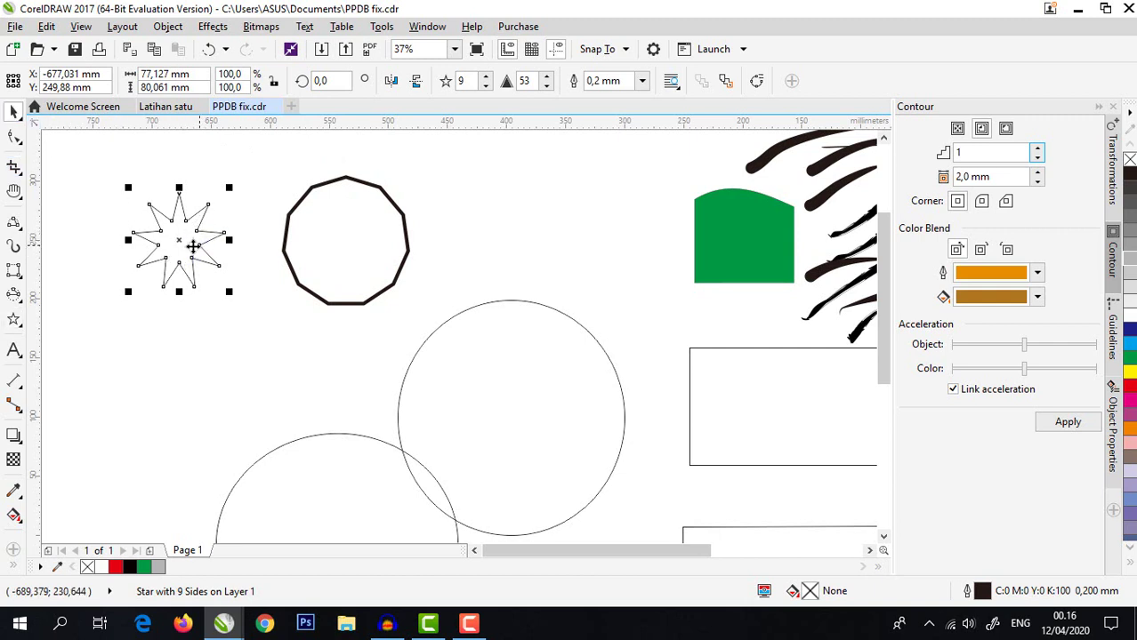
{"action": "left_click", "coordinate": [18, 324]}
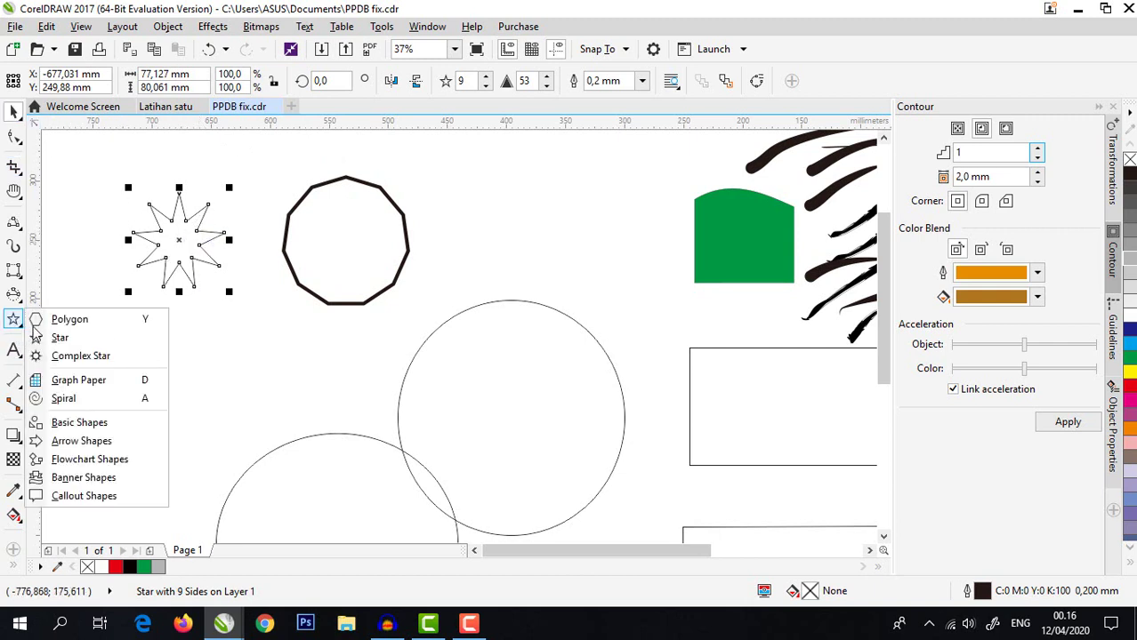
{"action": "left_click", "coordinate": [83, 447]}
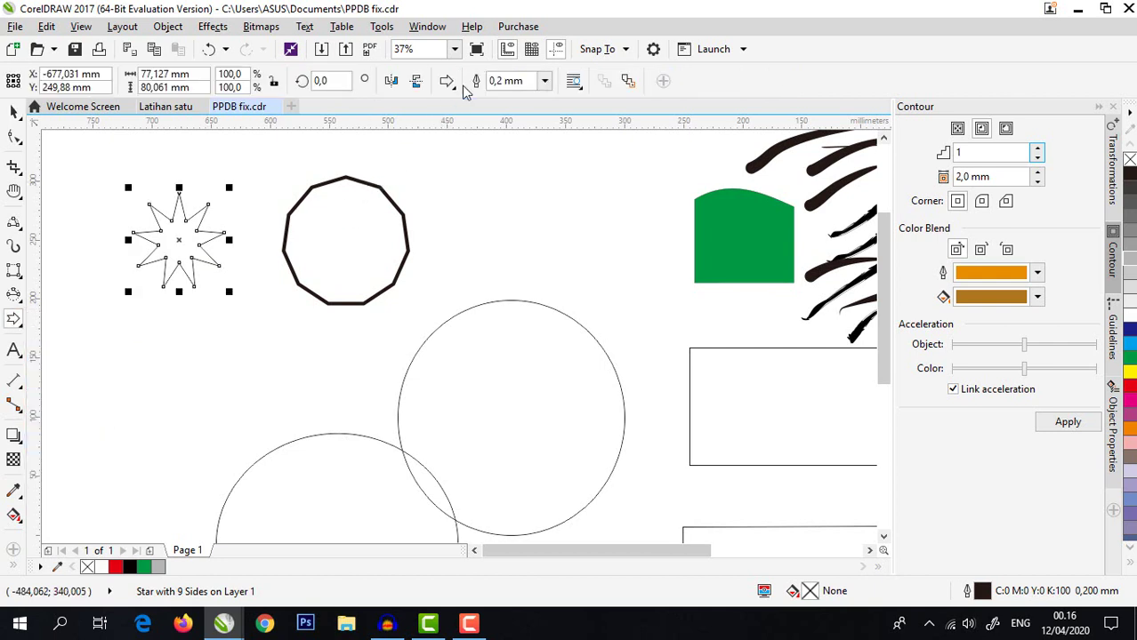
{"action": "left_click", "coordinate": [446, 81]}
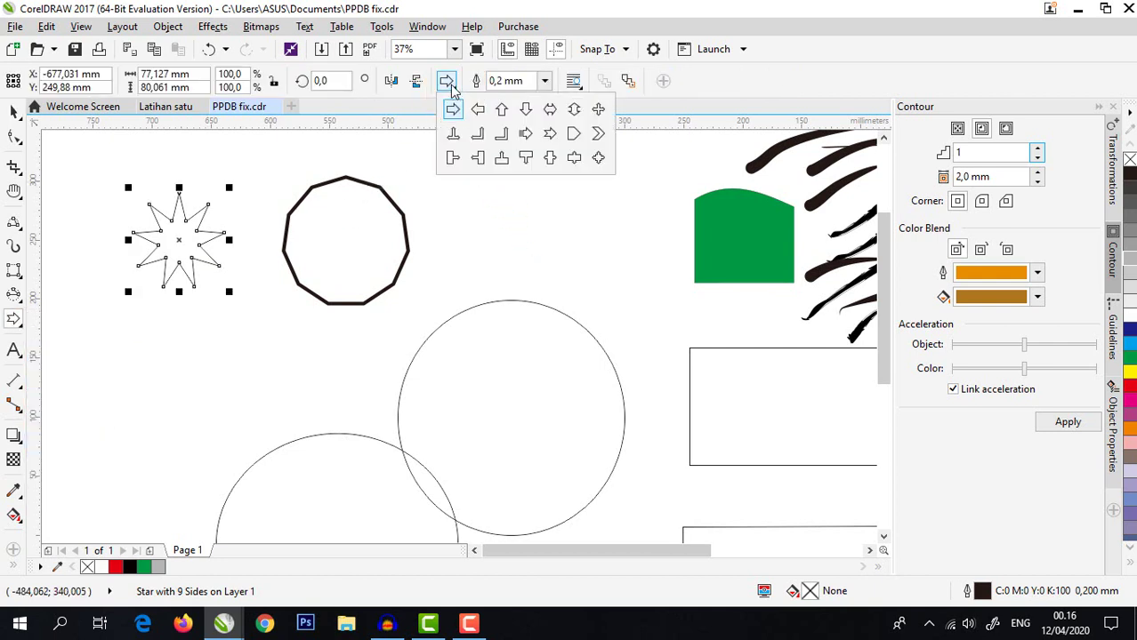
{"action": "left_click", "coordinate": [598, 134]}
{"action": "left_click_drag", "start_coordinate": [145, 327], "coordinate": [197, 426]}
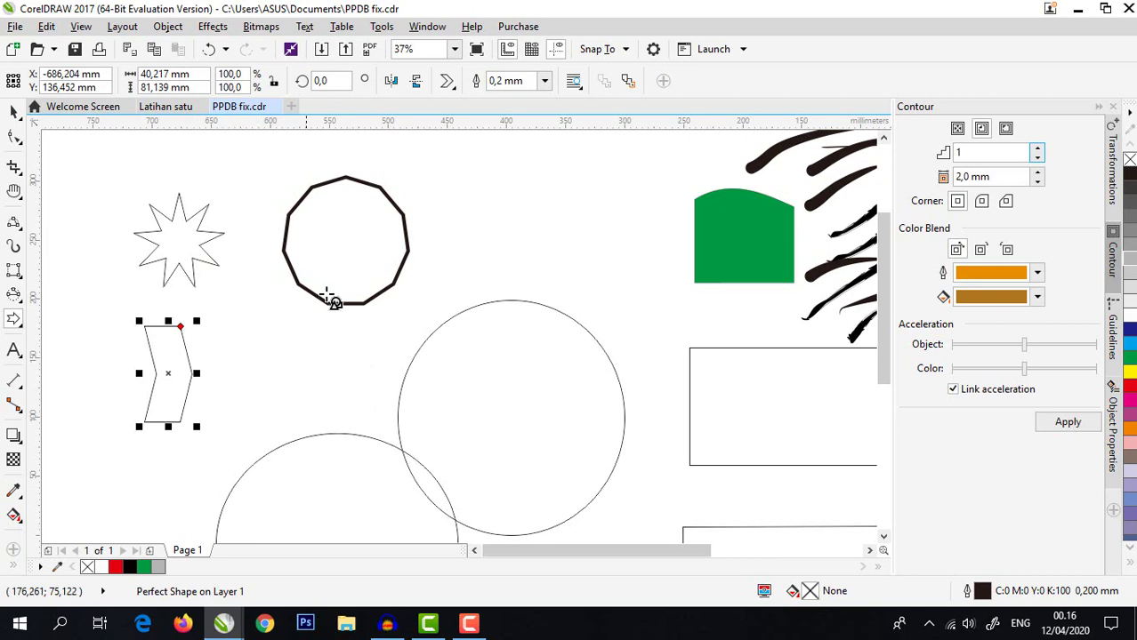
- Add the artistic text "LATIHAN SATU" above the 11-sided polygon and move it left, above the gap between star and polygon
{"action": "scroll", "coordinate": [329, 300], "scroll_direction": "down", "scroll_amount": 2}
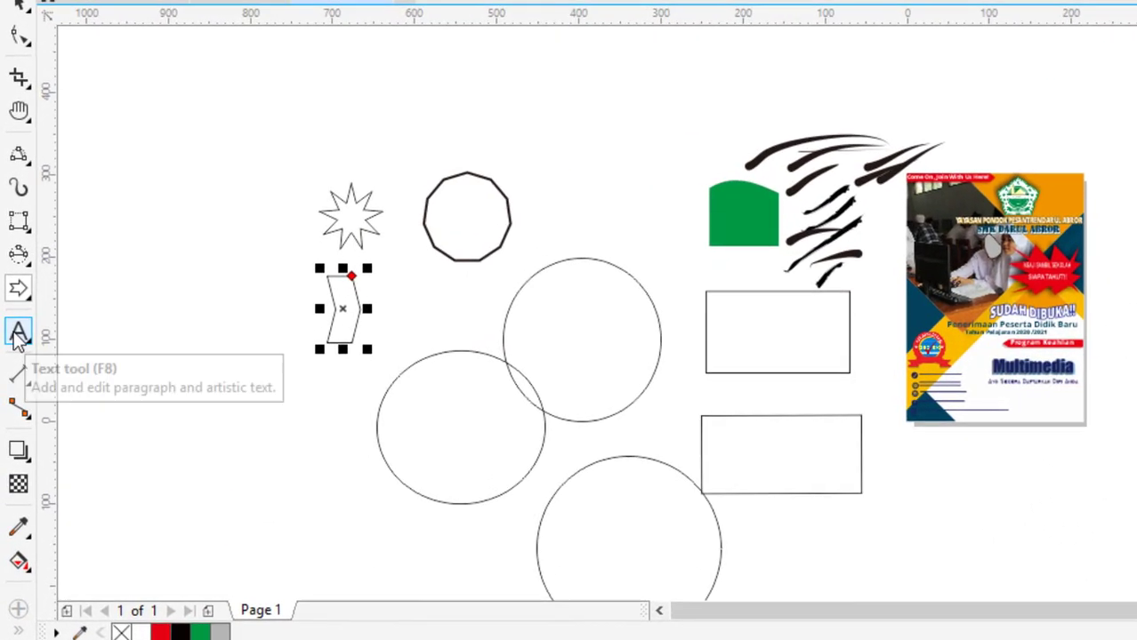
{"action": "left_click", "coordinate": [14, 350]}
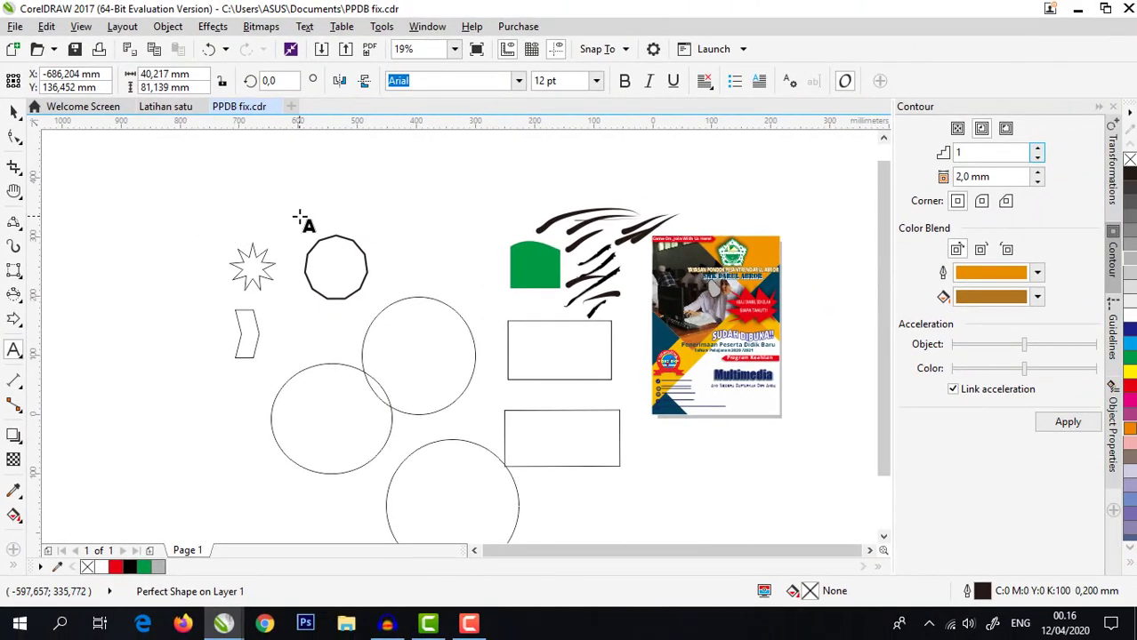
{"action": "scroll", "coordinate": [292, 209], "scroll_direction": "up", "scroll_amount": 4}
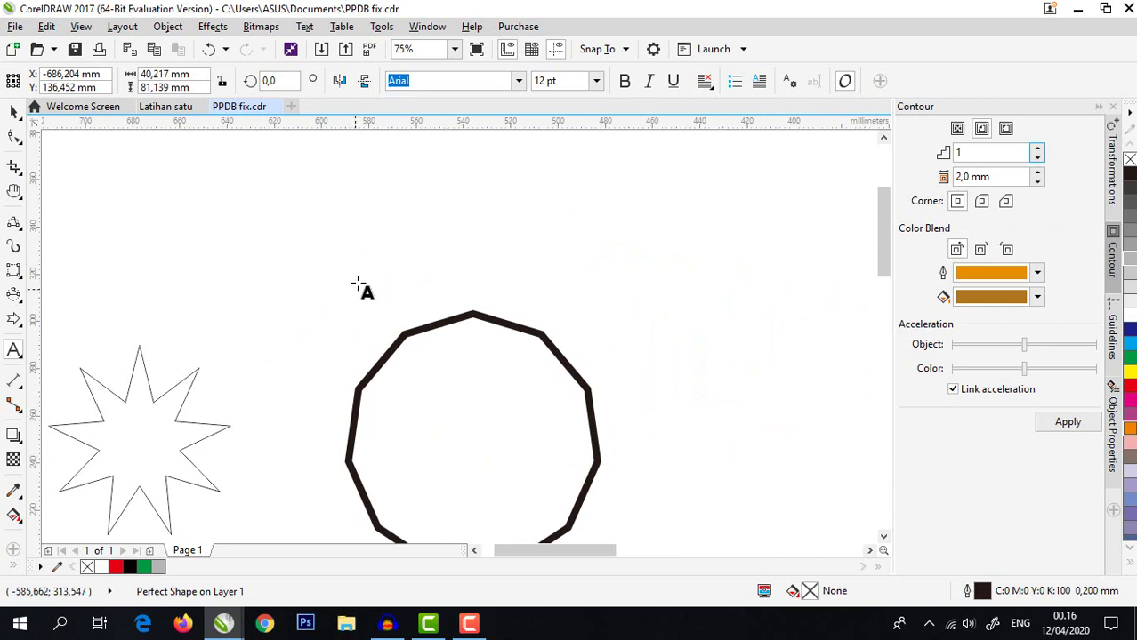
{"action": "left_click", "coordinate": [414, 241]}
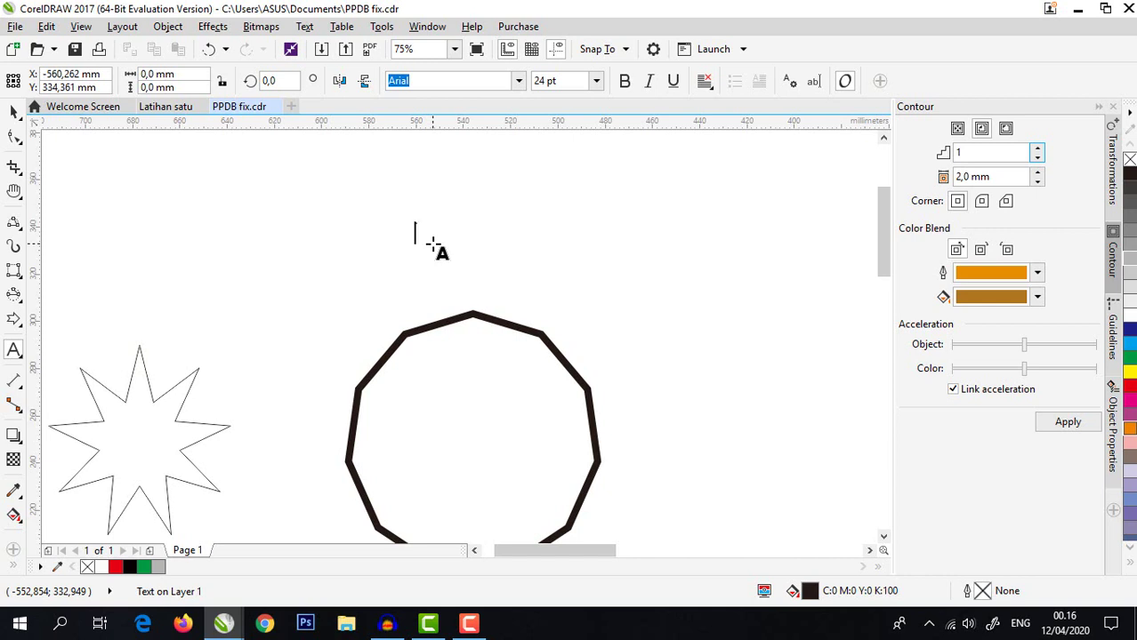
{"action": "type", "text": "LATI"}
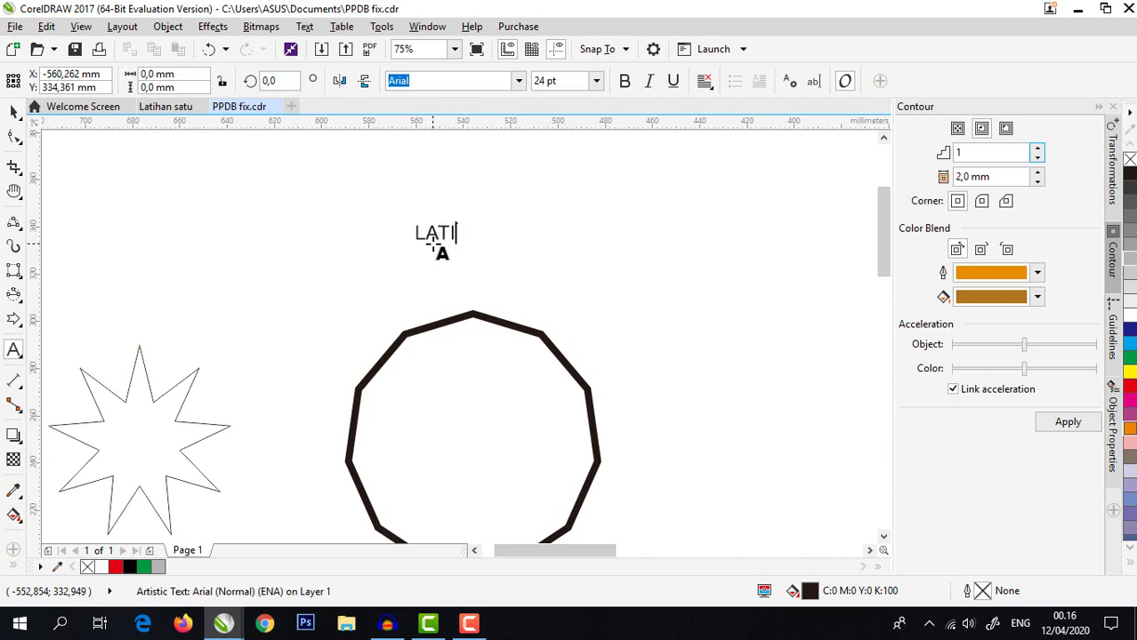
{"action": "type", "text": "HAN SATU"}
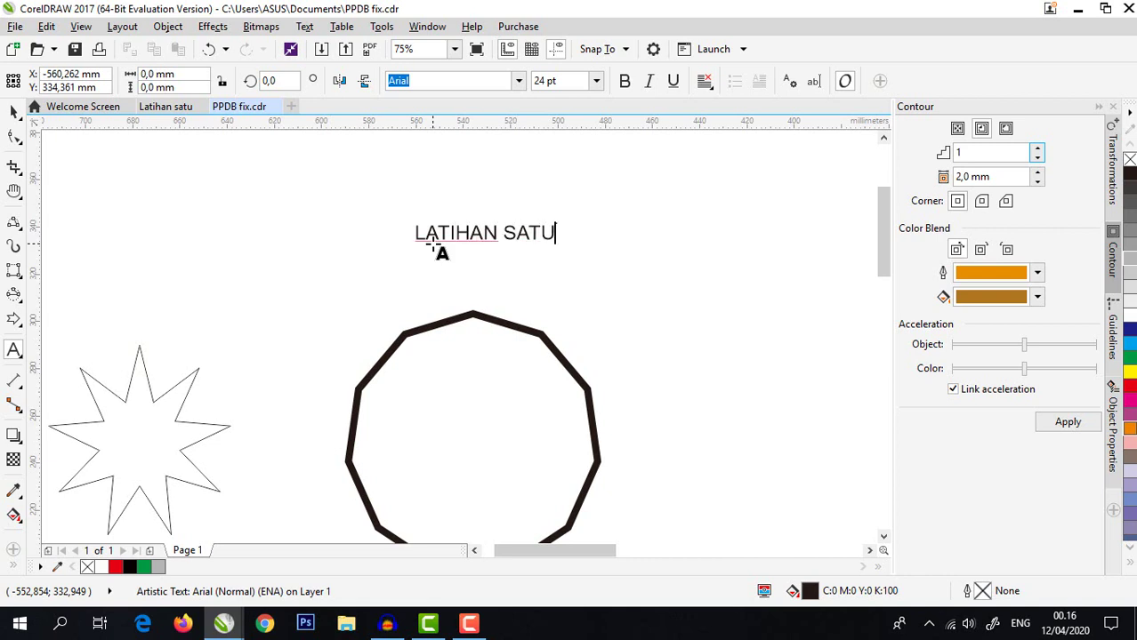
{"action": "key", "text": "Escape"}
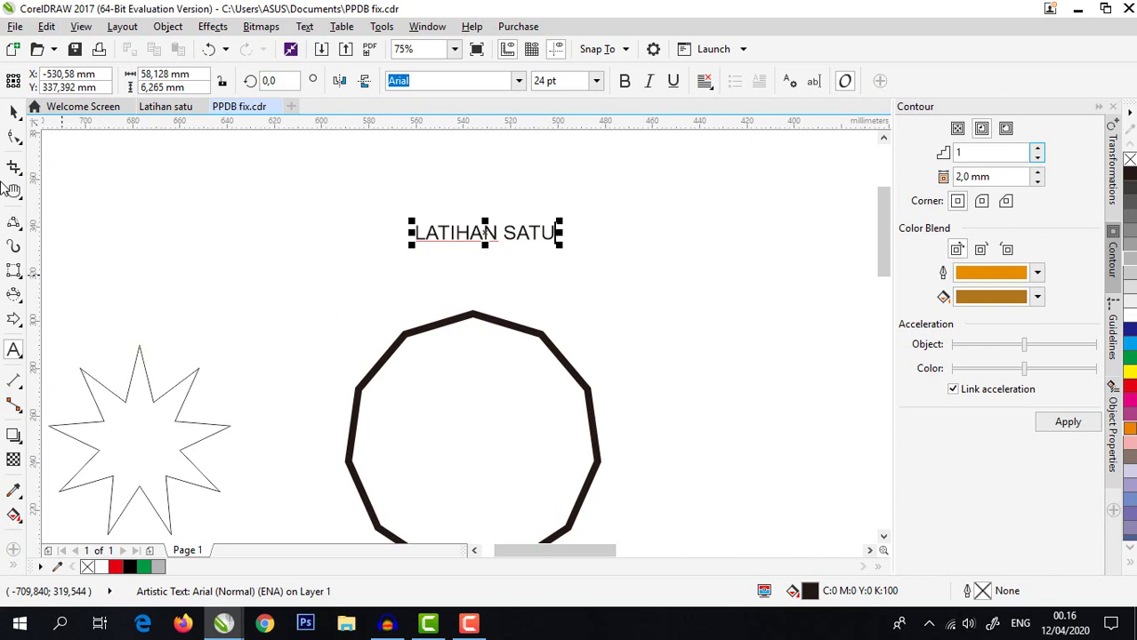
{"action": "left_click", "coordinate": [14, 111]}
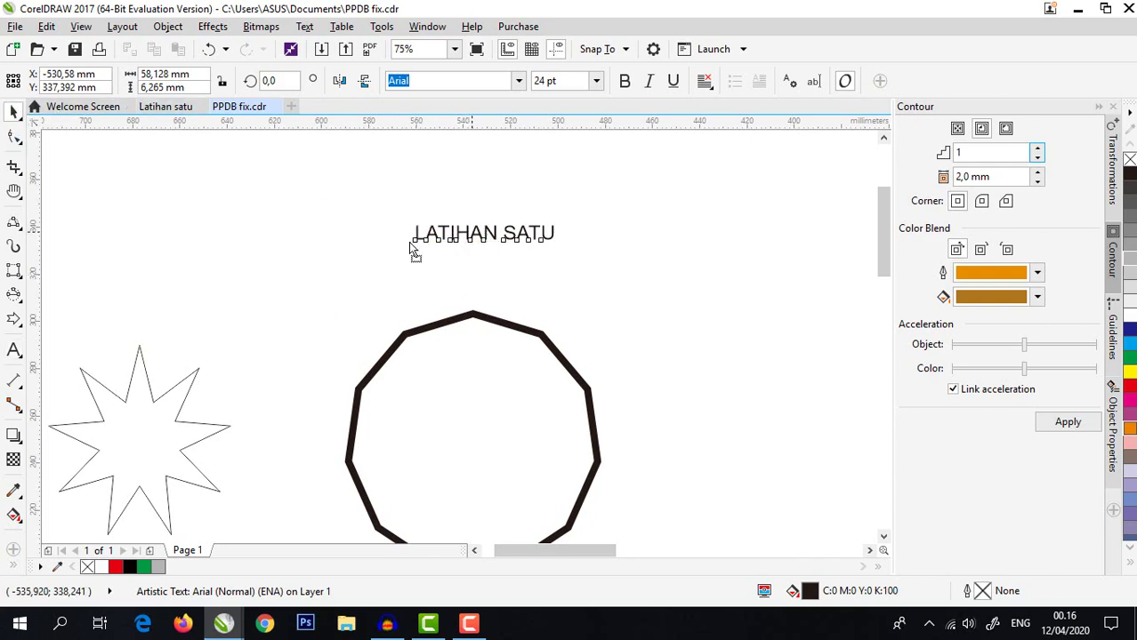
{"action": "left_click_drag", "start_coordinate": [474, 231], "coordinate": [299, 236]}
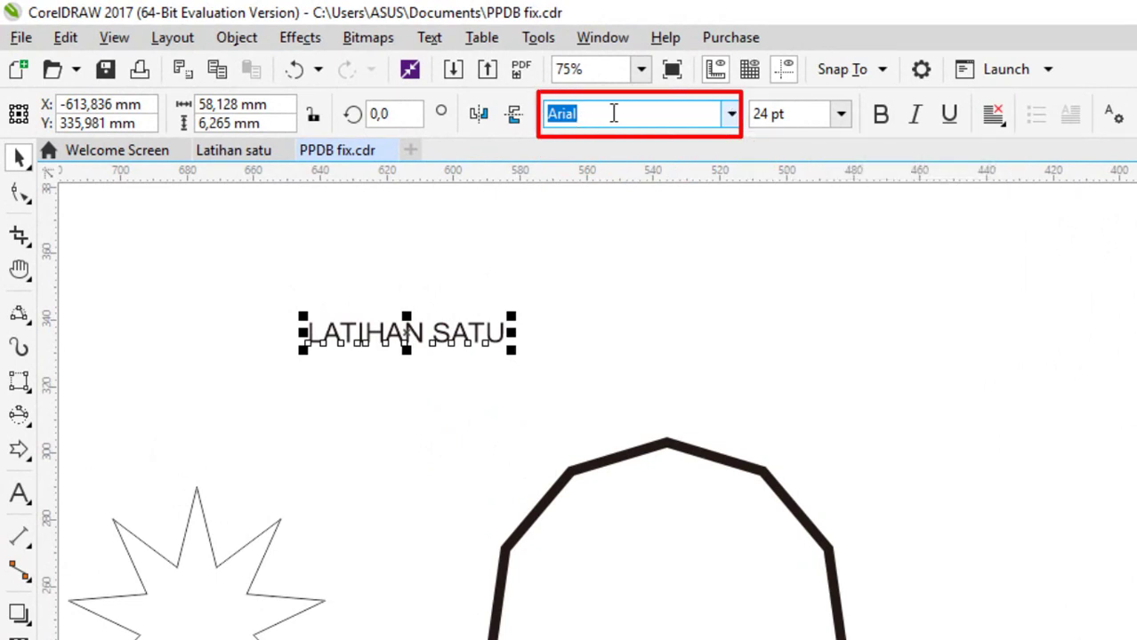
- Set the font of the "LATIHAN SATU" text to Bahnschrift and its size to 48 pt
{"action": "left_click", "coordinate": [731, 115]}
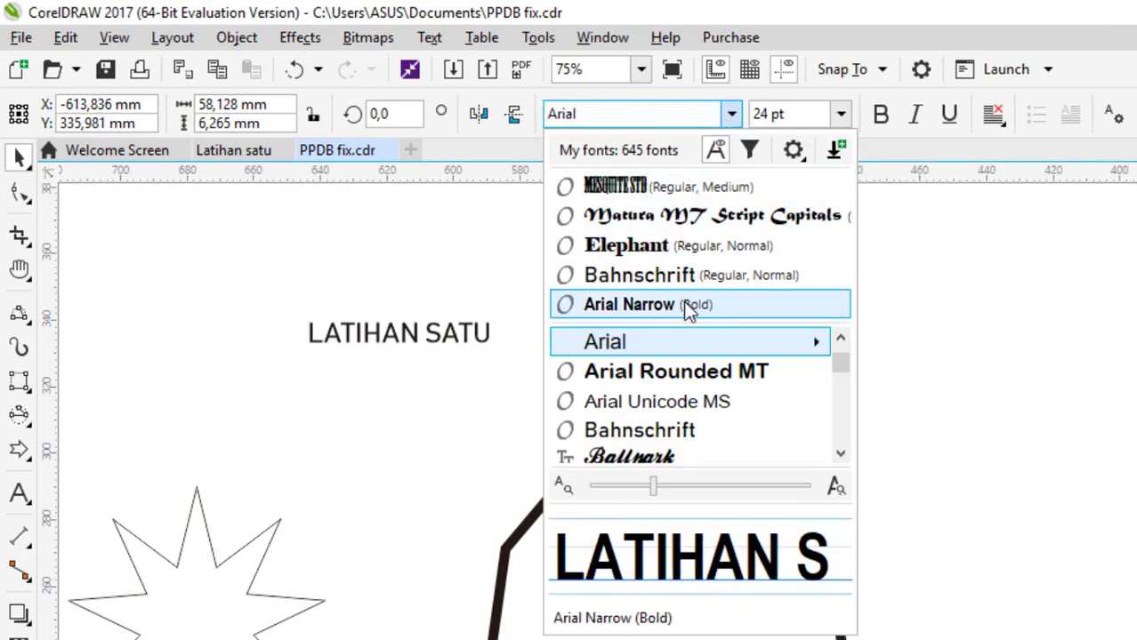
{"action": "scroll", "coordinate": [653, 453], "scroll_direction": "down", "scroll_amount": 1}
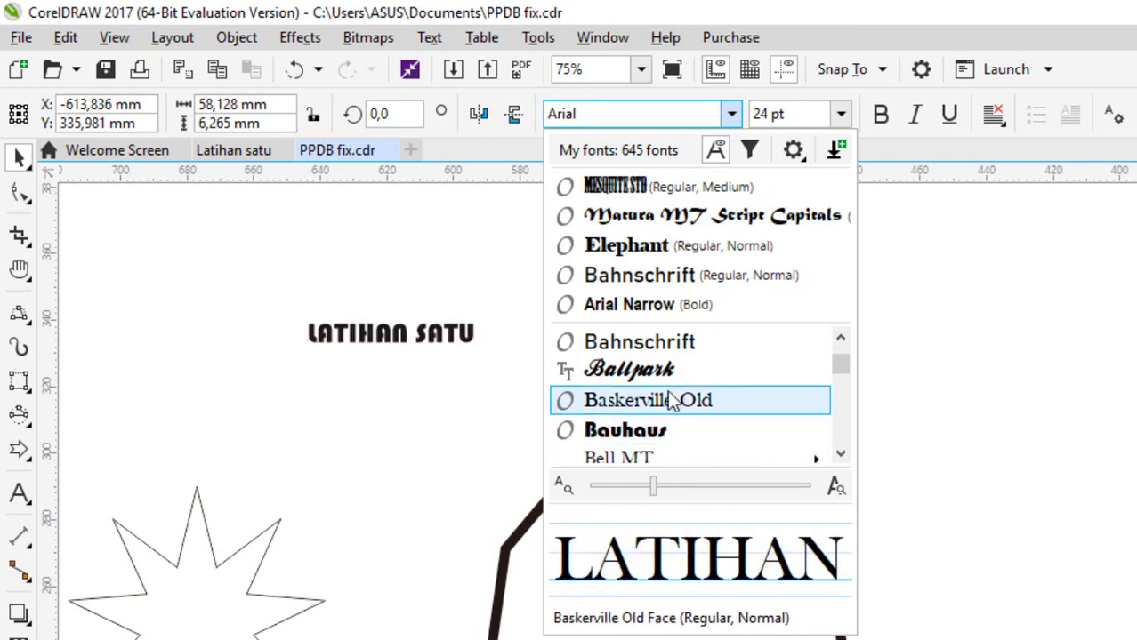
{"action": "left_click", "coordinate": [698, 278]}
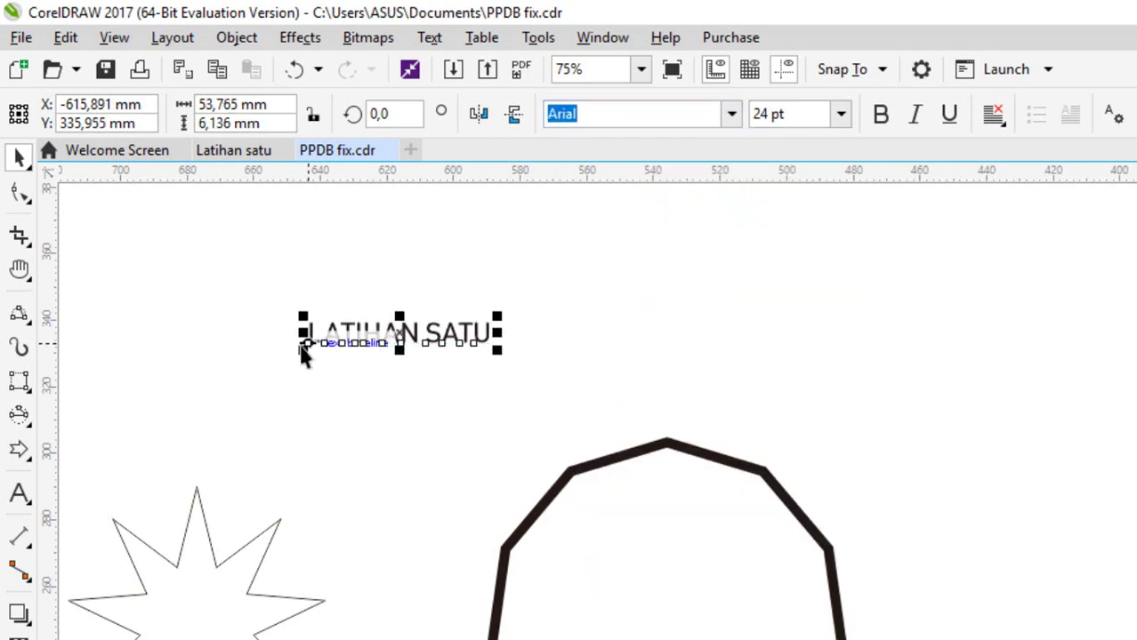
{"action": "scroll", "coordinate": [304, 347], "scroll_direction": "up", "scroll_amount": 1}
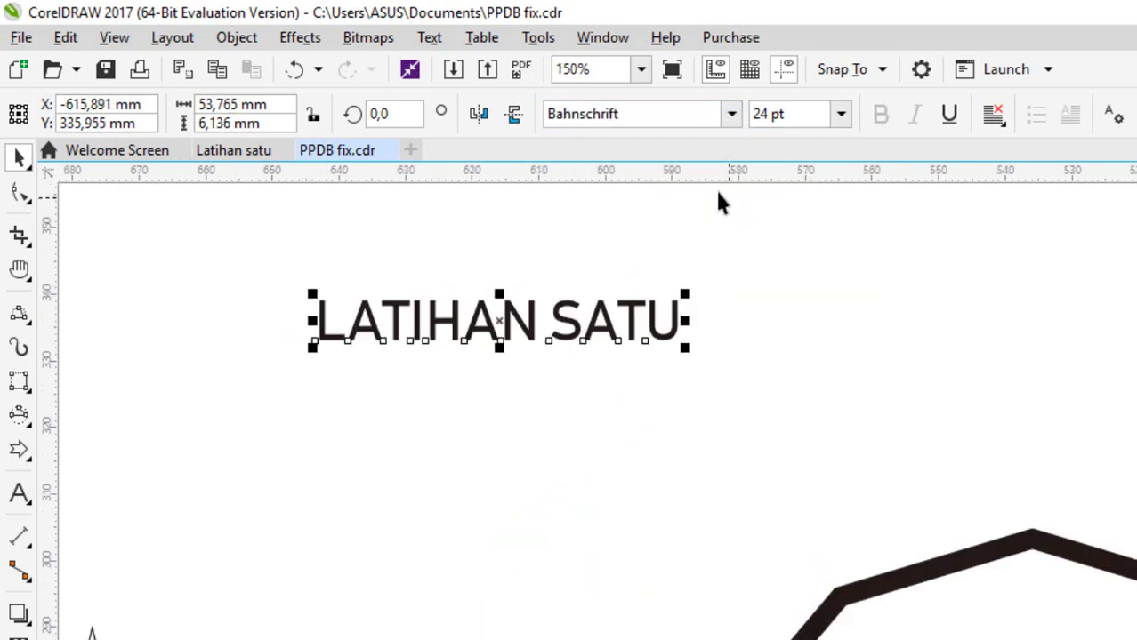
{"action": "left_click", "coordinate": [840, 114]}
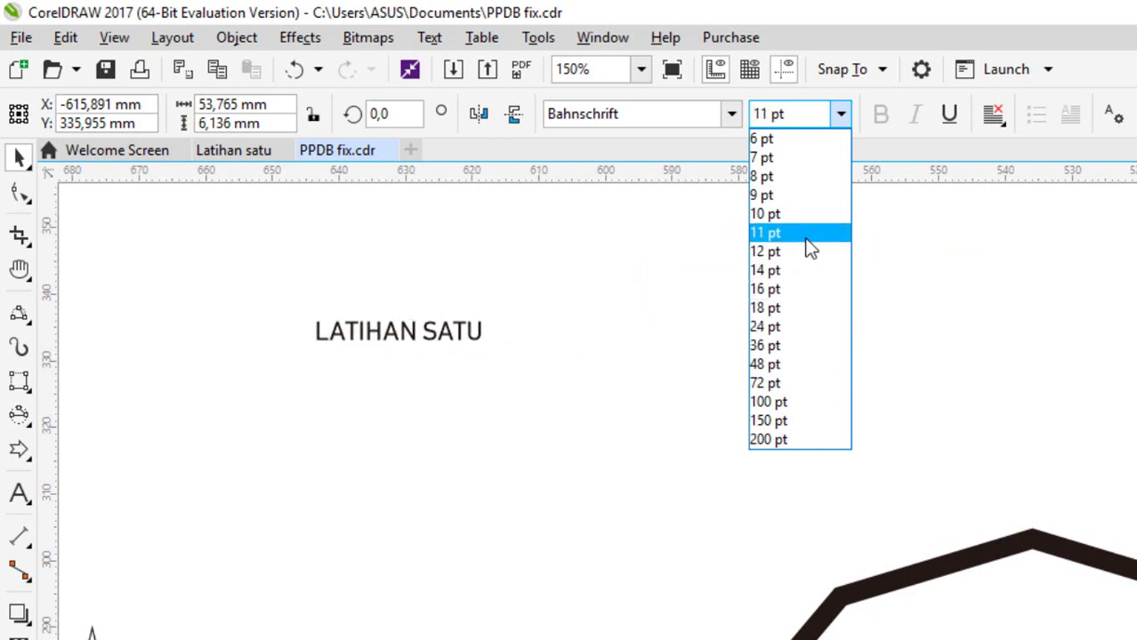
{"action": "left_click", "coordinate": [785, 364]}
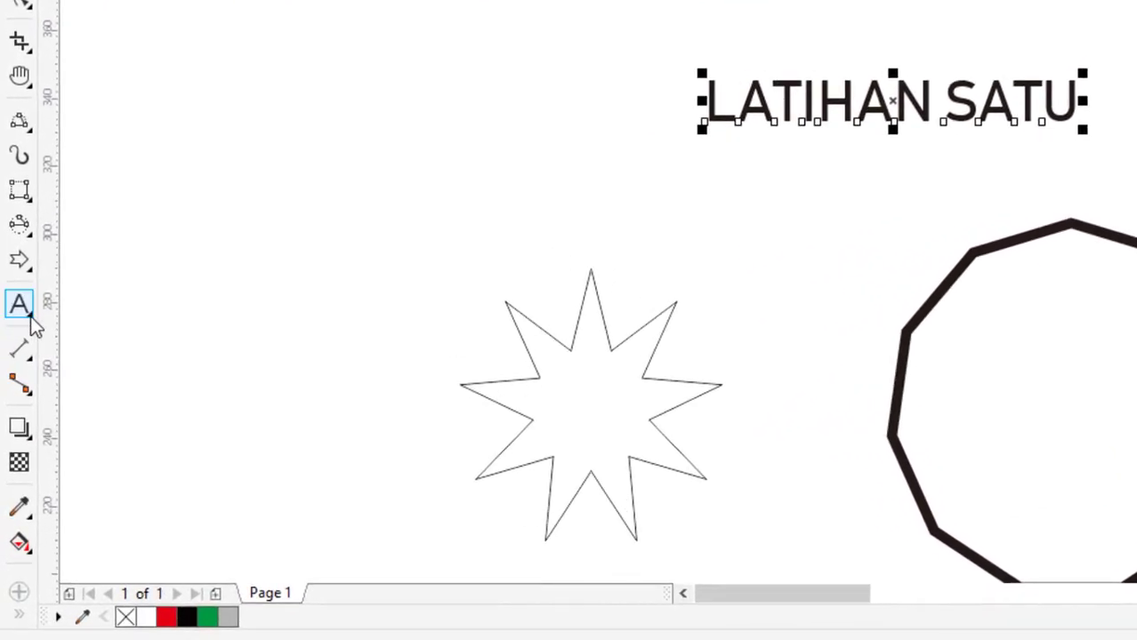
- Create a paragraph text frame about 127 mm by 76 mm inside the lower rectangle, containing "LATIHAN SATU SATU"
{"action": "left_click", "coordinate": [33, 317]}
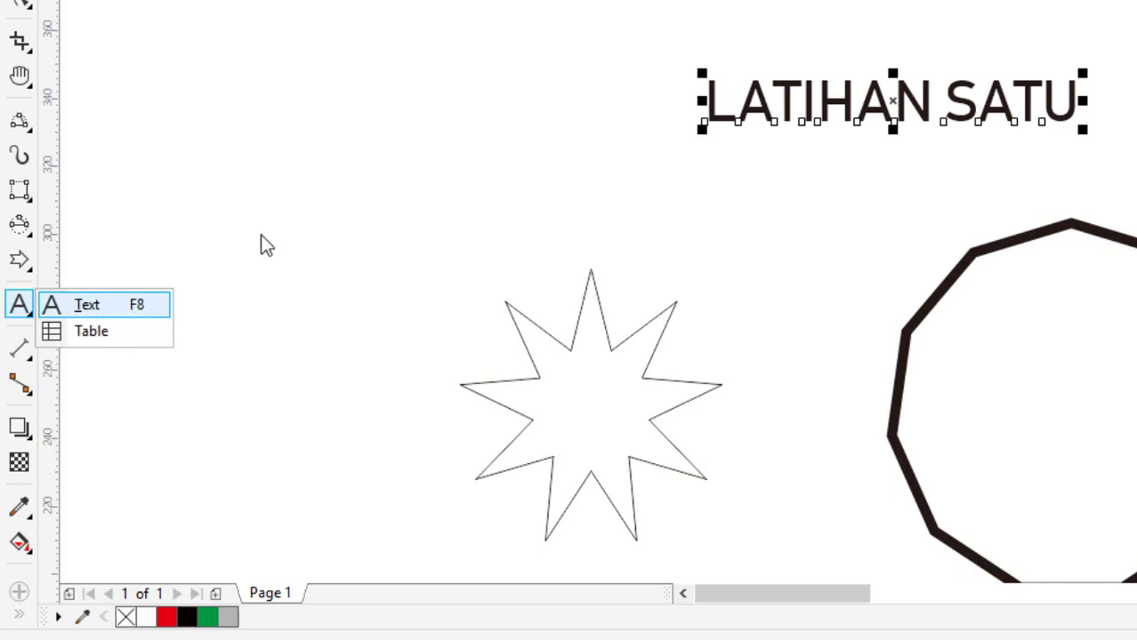
{"action": "left_click", "coordinate": [643, 105]}
{"action": "left_click", "coordinate": [22, 305]}
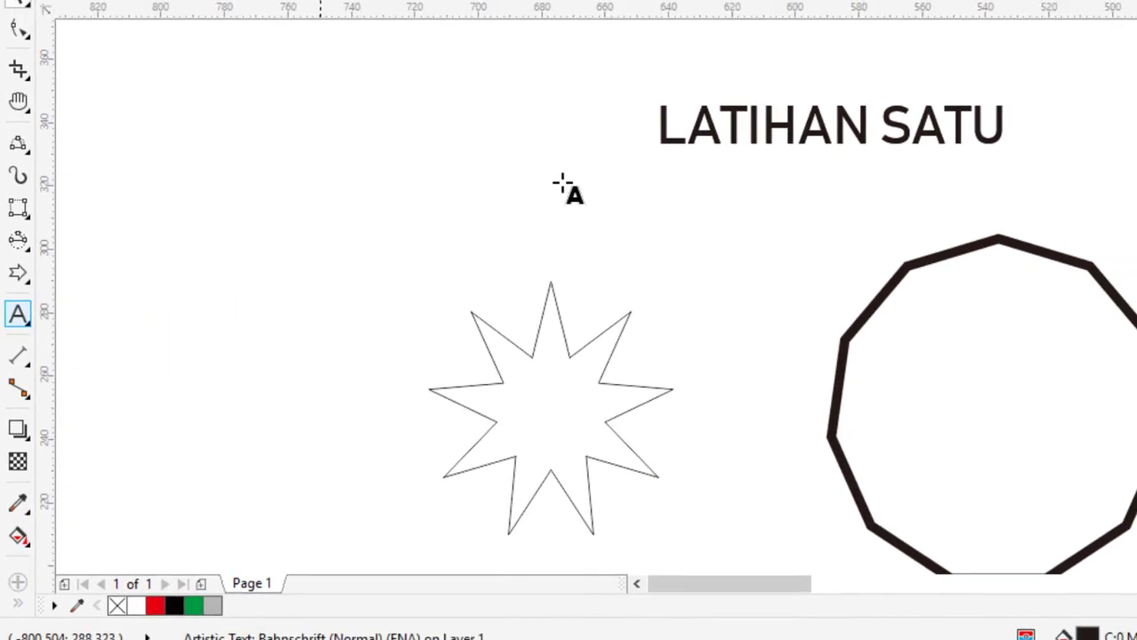
{"action": "scroll", "coordinate": [681, 158], "scroll_direction": "down", "scroll_amount": 1}
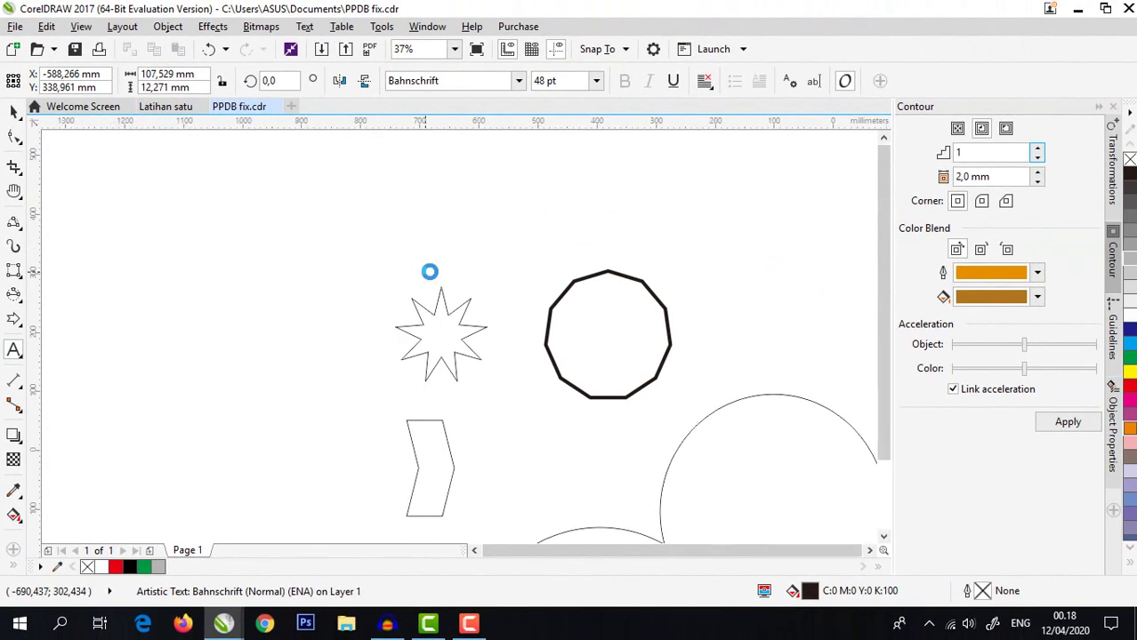
{"action": "scroll", "coordinate": [429, 272], "scroll_direction": "down", "scroll_amount": 3}
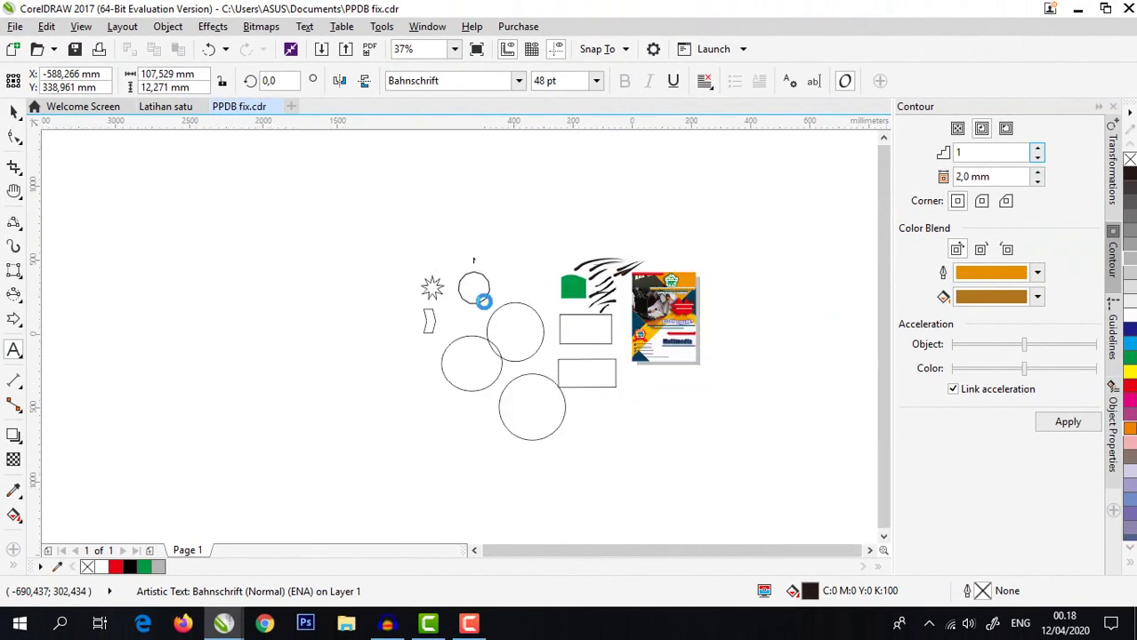
{"action": "scroll", "coordinate": [541, 335], "scroll_direction": "up", "scroll_amount": 3}
{"action": "scroll", "coordinate": [481, 370], "scroll_direction": "up", "scroll_amount": 1}
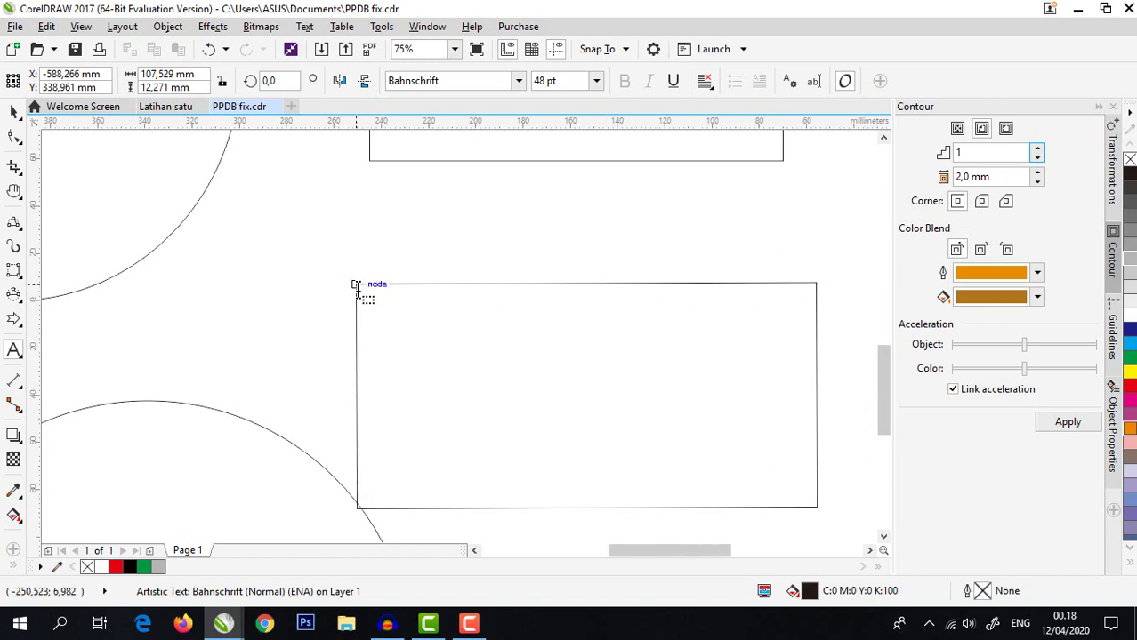
{"action": "left_click", "coordinate": [357, 286]}
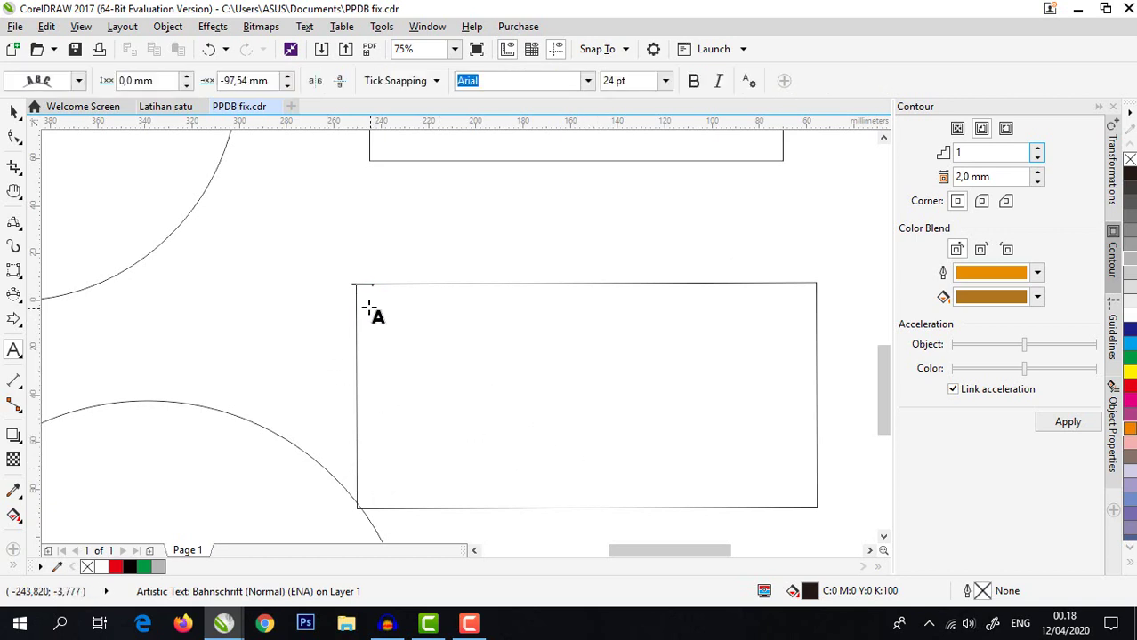
{"action": "left_click_drag", "start_coordinate": [366, 306], "coordinate": [667, 486]}
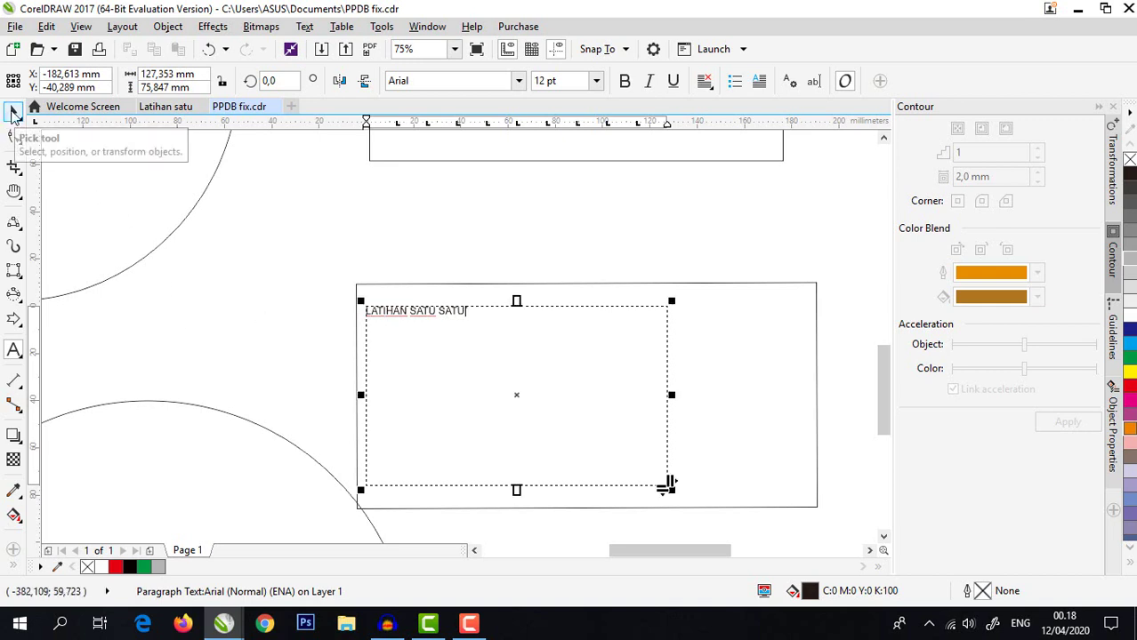
{"action": "left_click", "coordinate": [13, 114]}
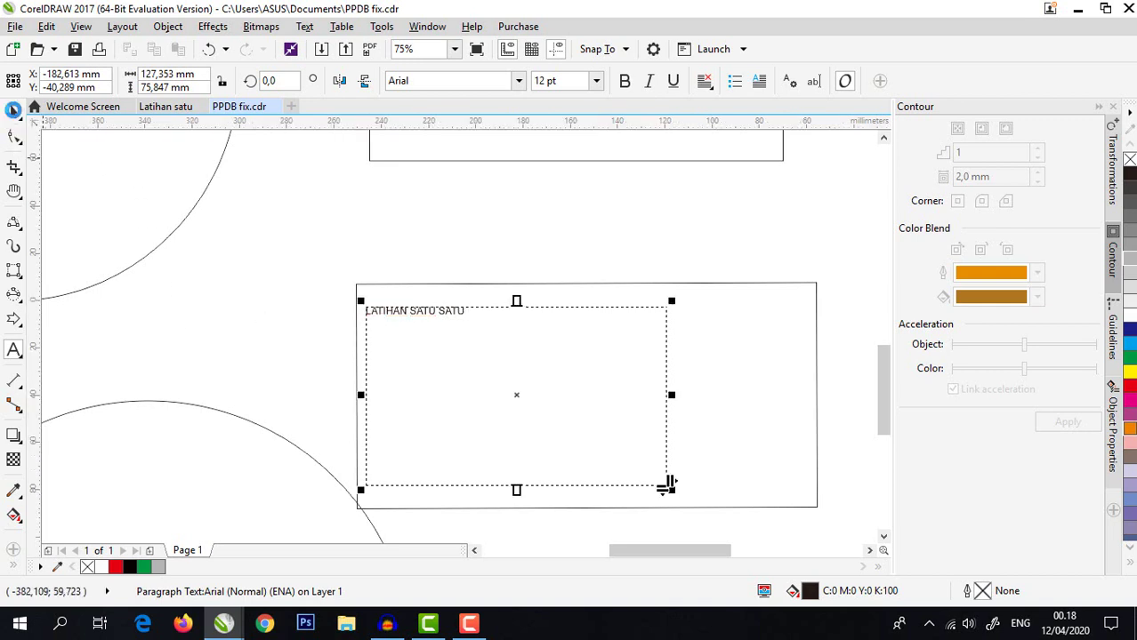
- Format the whole "LATIHAN SATU SATU" paragraph text in Ballpark at 24 pt and deselect its frame
{"action": "double_click", "coordinate": [438, 315]}
{"action": "left_click", "coordinate": [408, 321]}
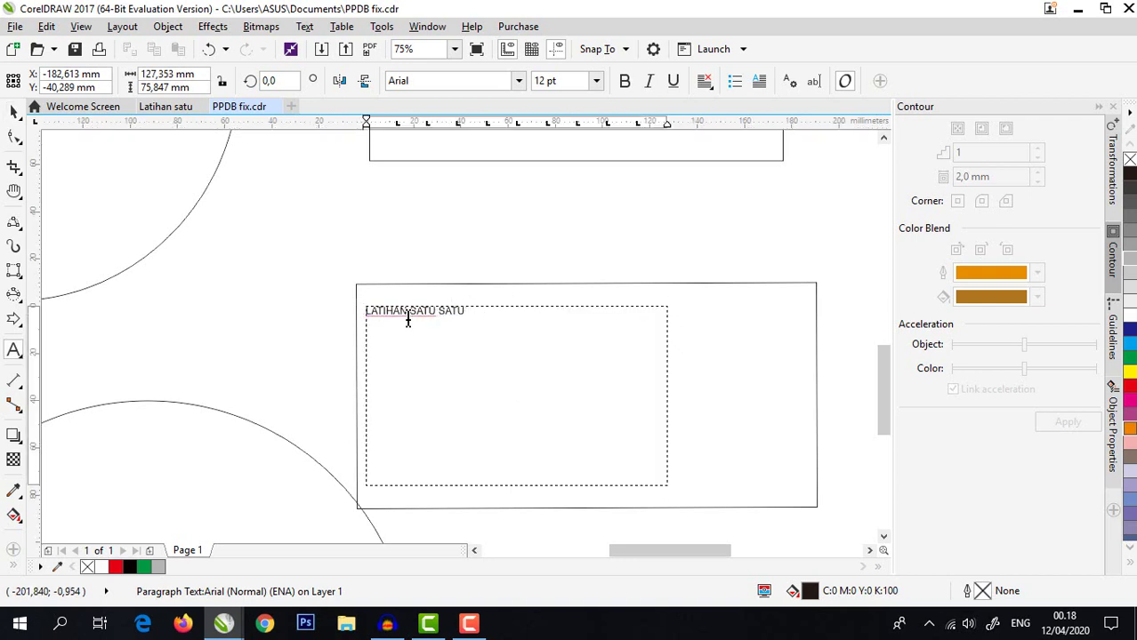
{"action": "left_click_drag", "start_coordinate": [408, 321], "coordinate": [363, 317]}
{"action": "left_click", "coordinate": [490, 81]}
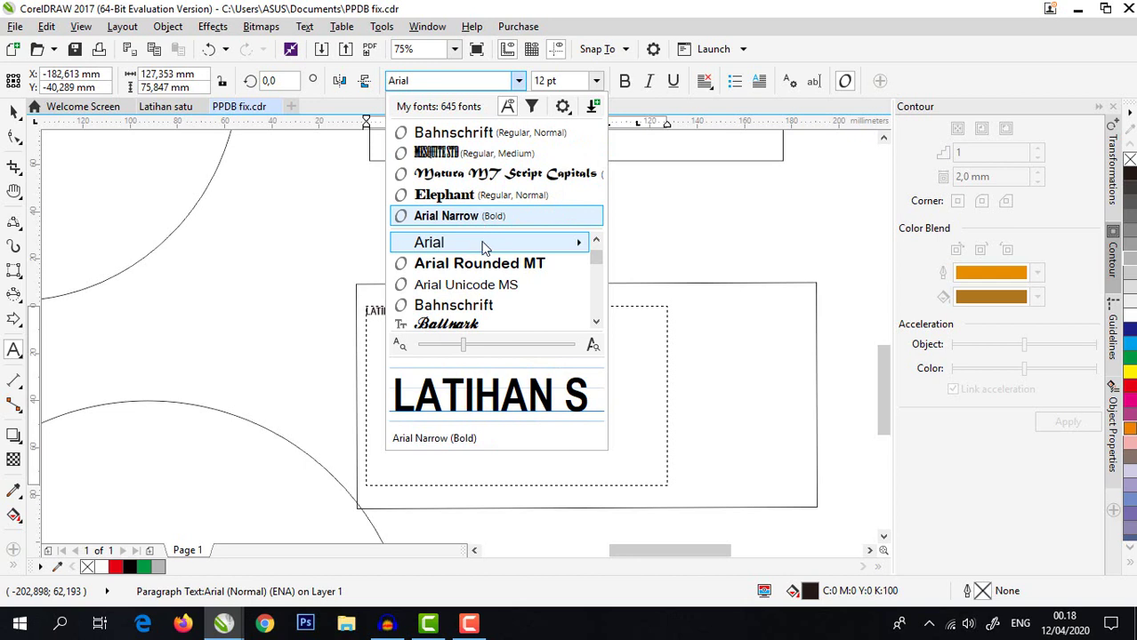
{"action": "left_click", "coordinate": [464, 324]}
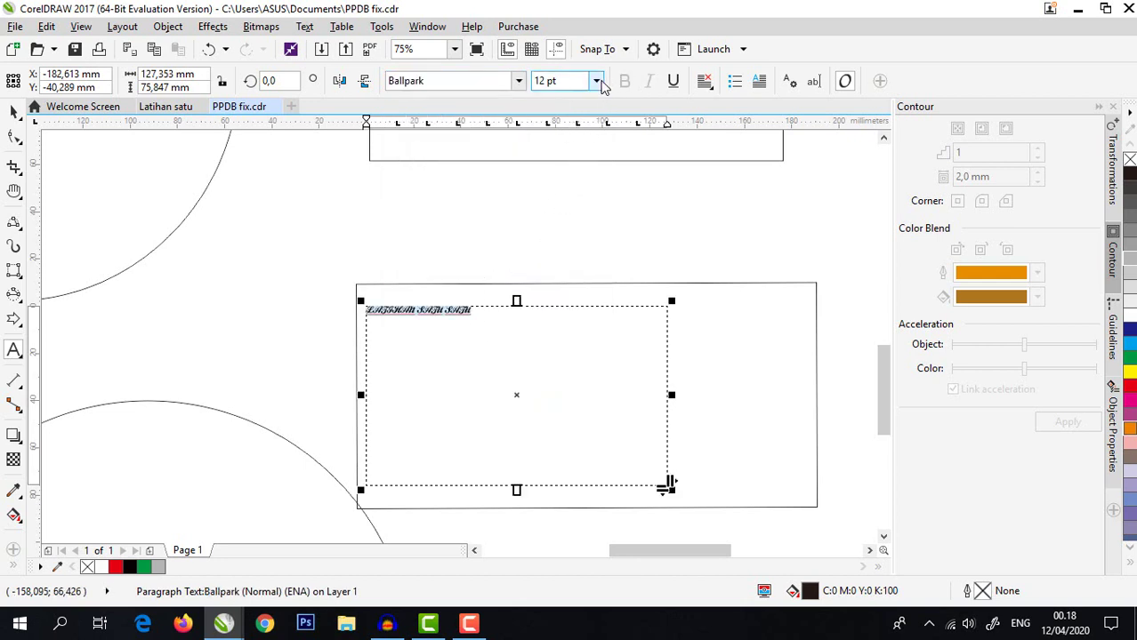
{"action": "left_click", "coordinate": [598, 82]}
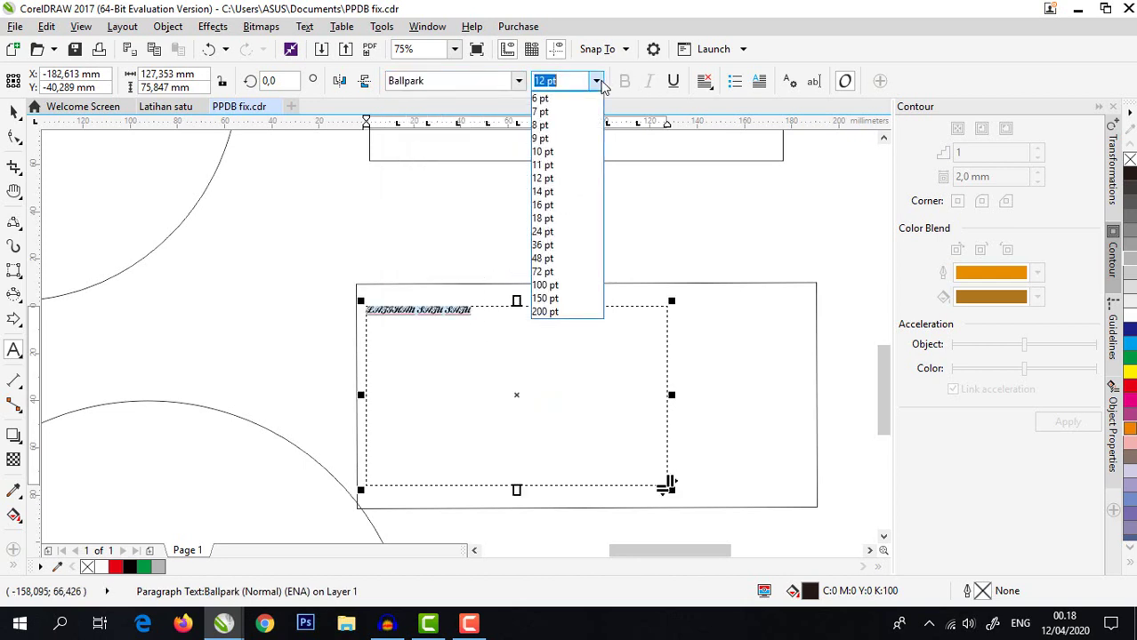
{"action": "left_click", "coordinate": [557, 237]}
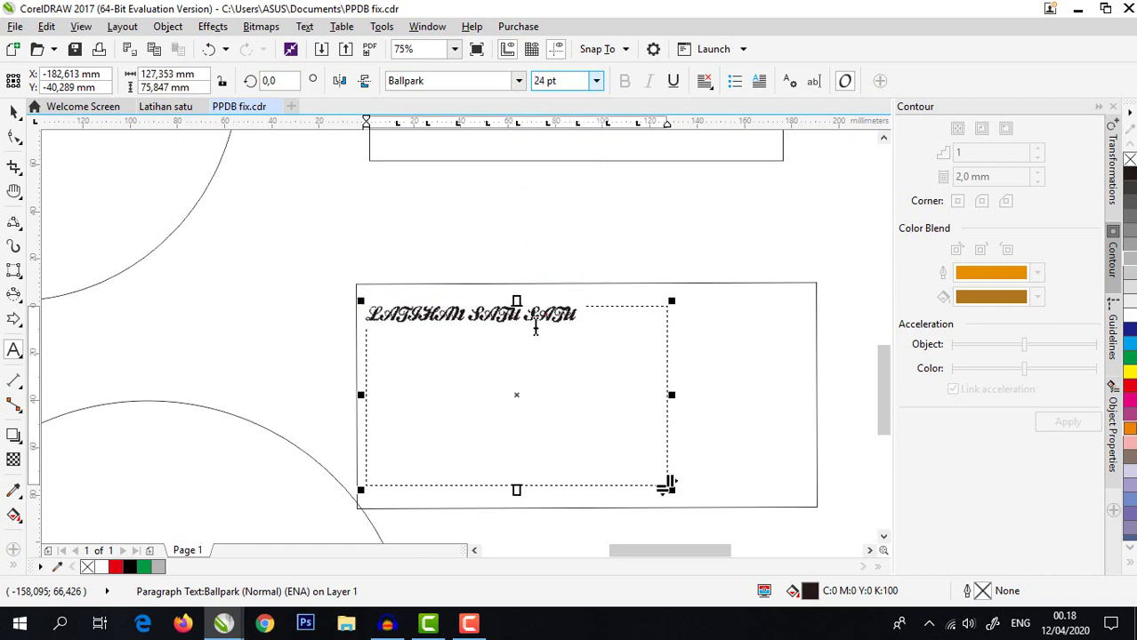
{"action": "left_click", "coordinate": [14, 113]}
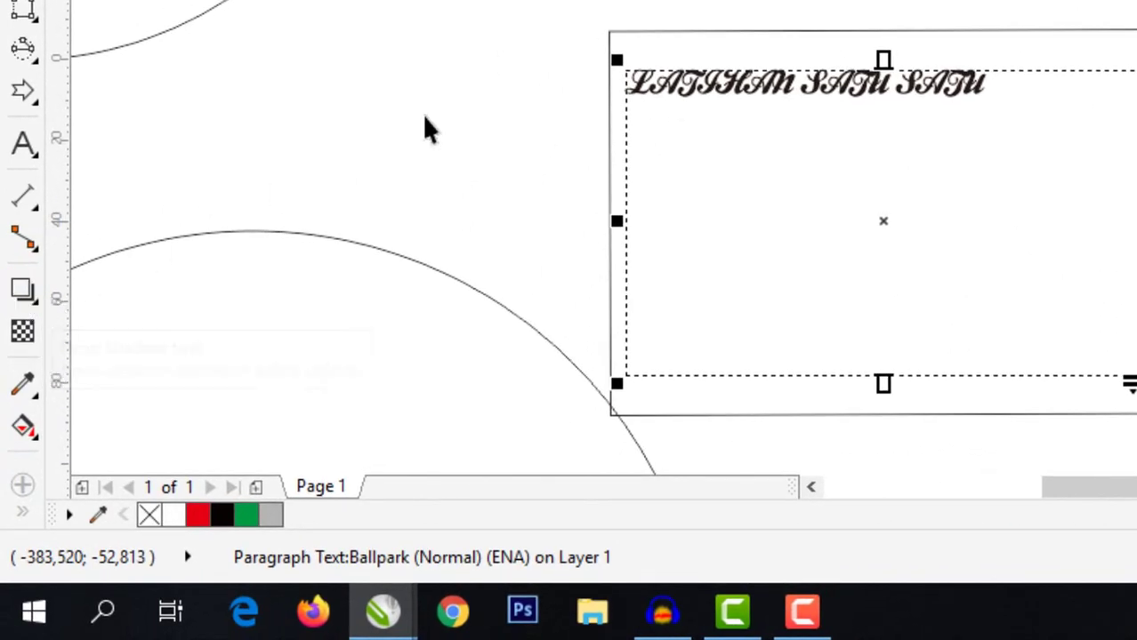
{"action": "scroll", "coordinate": [537, 85], "scroll_direction": "down", "scroll_amount": 1}
{"action": "left_click", "coordinate": [607, 173]}
{"action": "scroll", "coordinate": [608, 172], "scroll_direction": "down", "scroll_amount": 1}
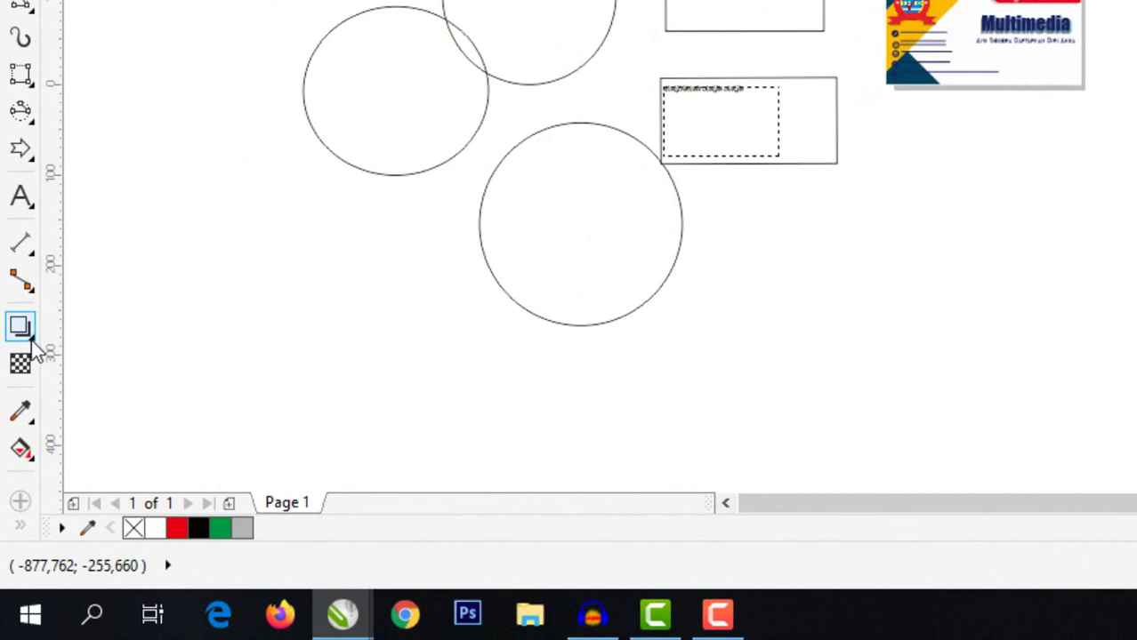
- Fill the upper circle, between the 11-sided polygon and the empty rectangles, with yellow
{"action": "left_click", "coordinate": [32, 341]}
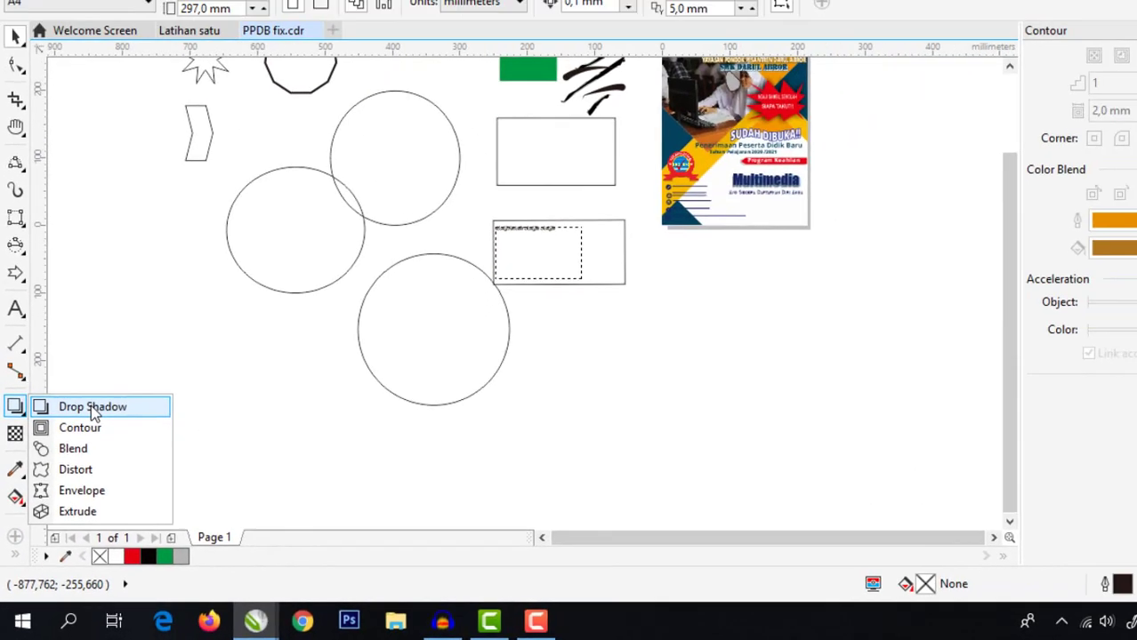
{"action": "left_click", "coordinate": [122, 333]}
{"action": "scroll", "coordinate": [274, 264], "scroll_direction": "up", "scroll_amount": 2}
{"action": "scroll", "coordinate": [462, 264], "scroll_direction": "down", "scroll_amount": 1}
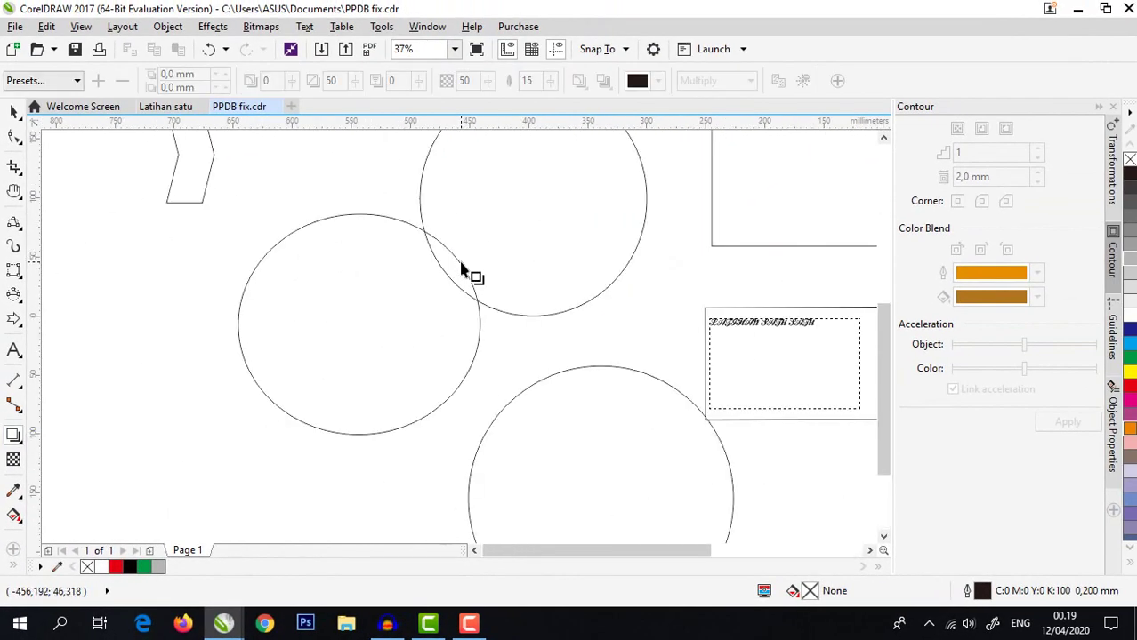
{"action": "scroll", "coordinate": [472, 252], "scroll_direction": "down", "scroll_amount": 1}
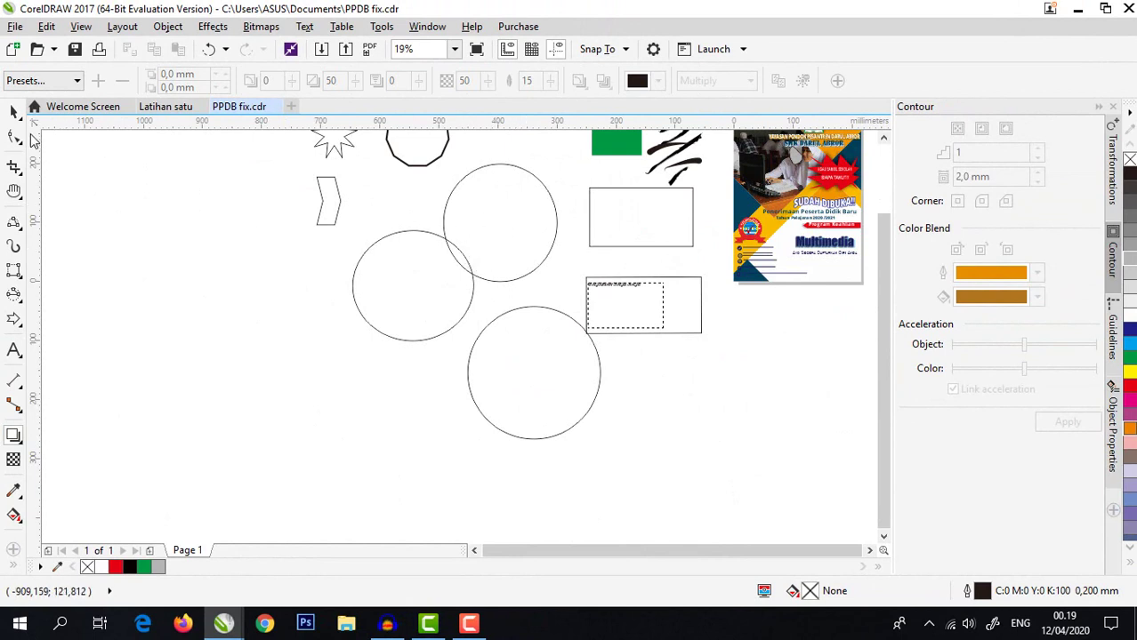
{"action": "left_click", "coordinate": [12, 113]}
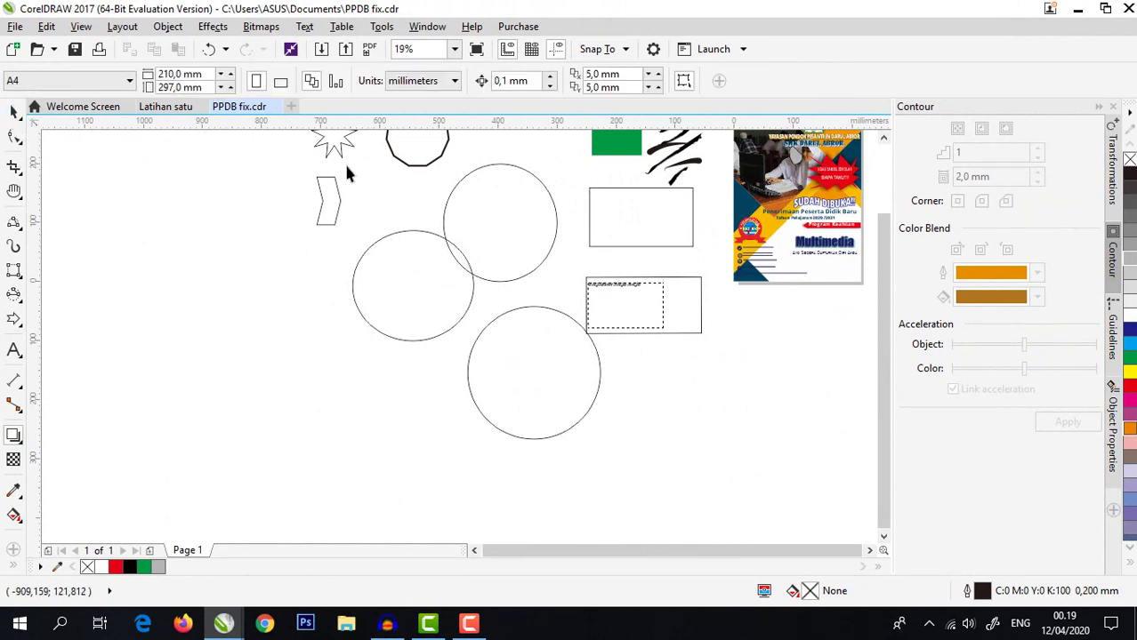
{"action": "left_click", "coordinate": [492, 202]}
{"action": "left_click", "coordinate": [1130, 374]}
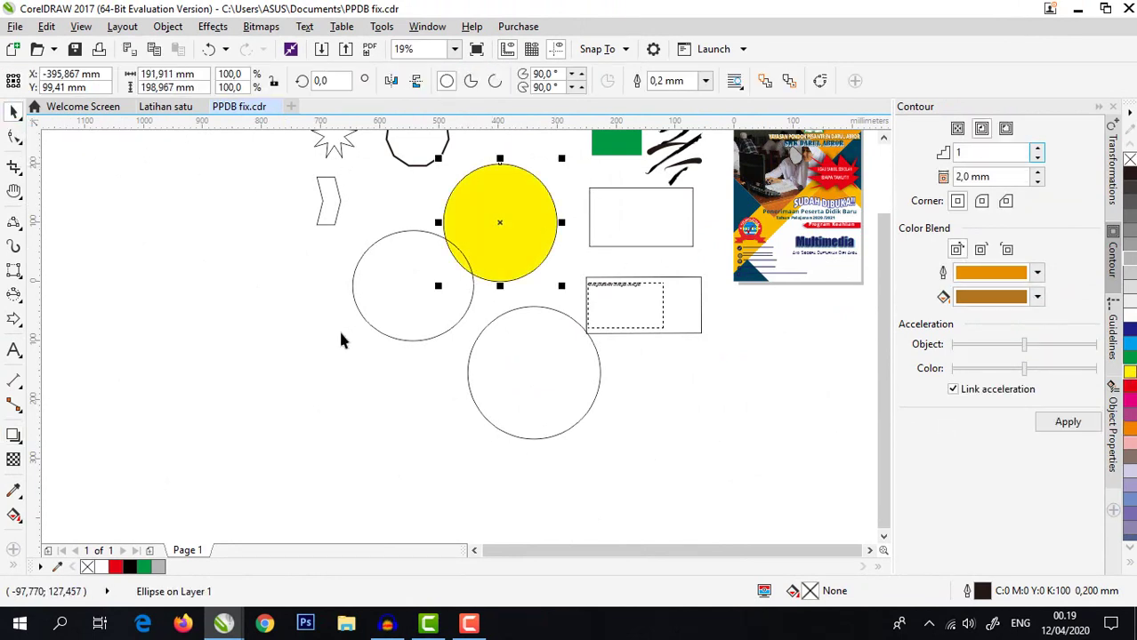
- Apply the Flat Bottom Right drop shadow preset to the yellow circle
{"action": "left_click", "coordinate": [15, 442]}
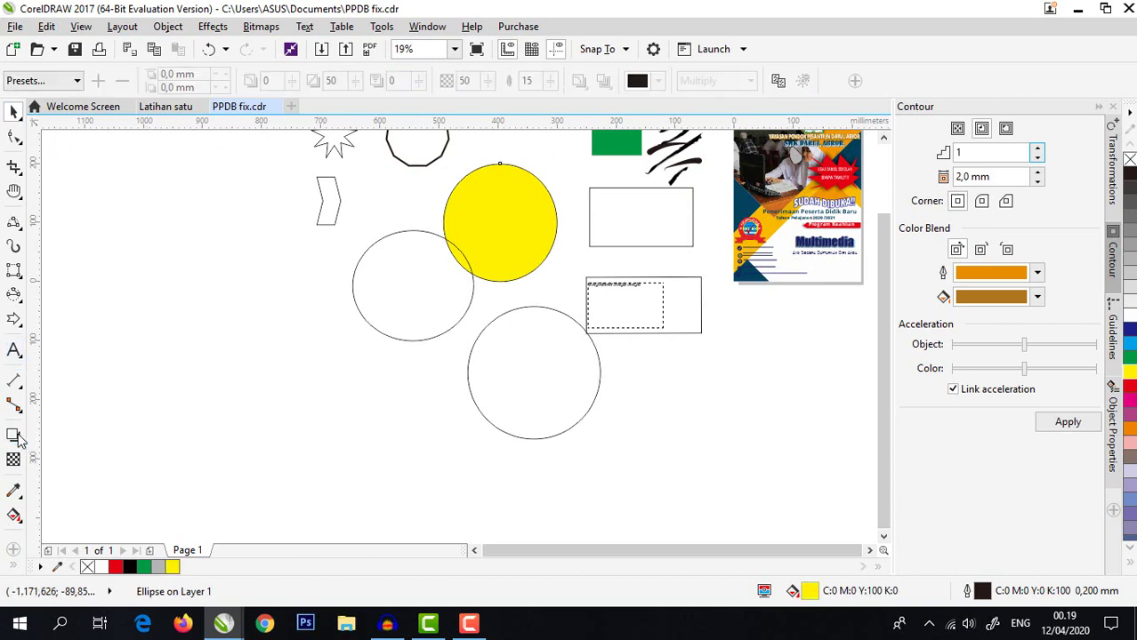
{"action": "scroll", "coordinate": [525, 221], "scroll_direction": "up", "scroll_amount": 2}
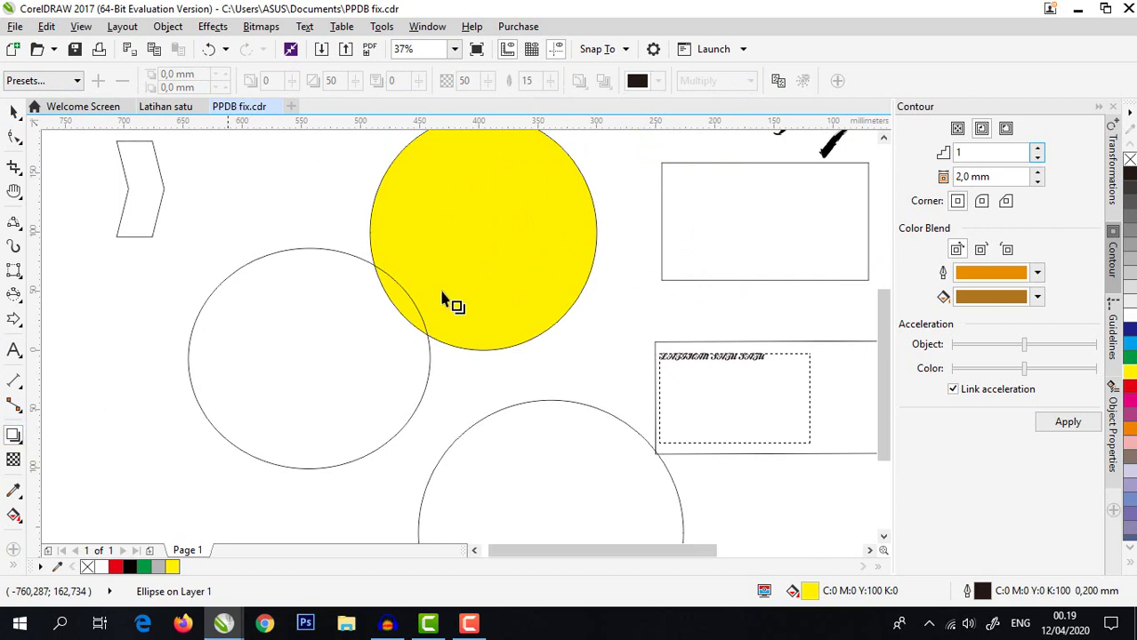
{"action": "scroll", "coordinate": [452, 300], "scroll_direction": "down", "scroll_amount": 2}
{"action": "left_click", "coordinate": [14, 111]}
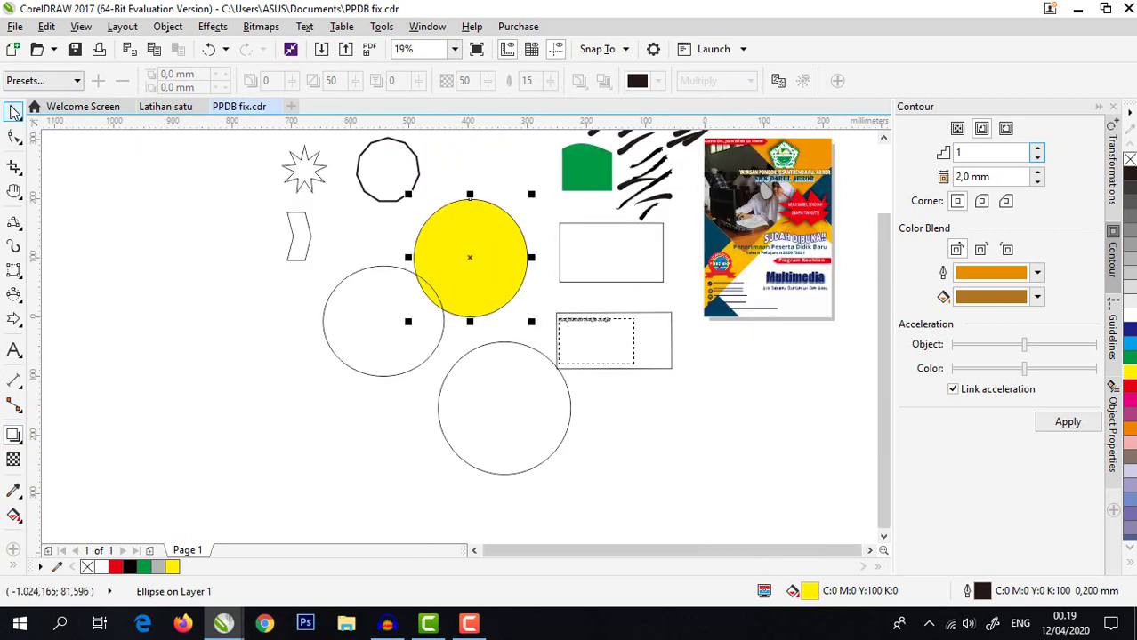
{"action": "left_click", "coordinate": [408, 384]}
{"action": "left_click", "coordinate": [485, 231]}
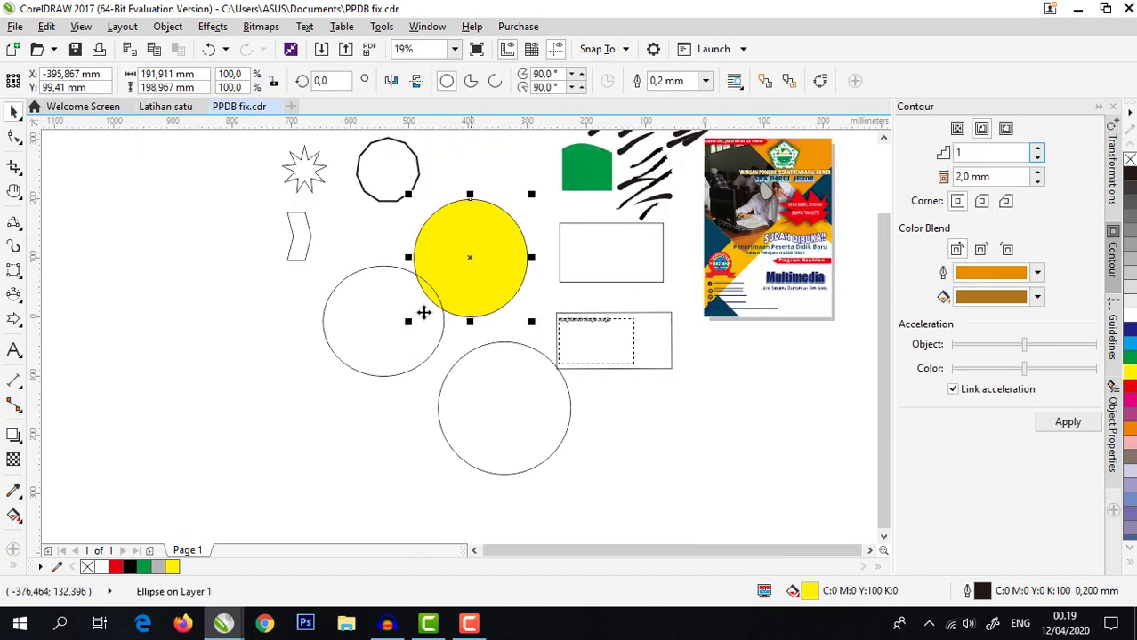
{"action": "left_click", "coordinate": [14, 434]}
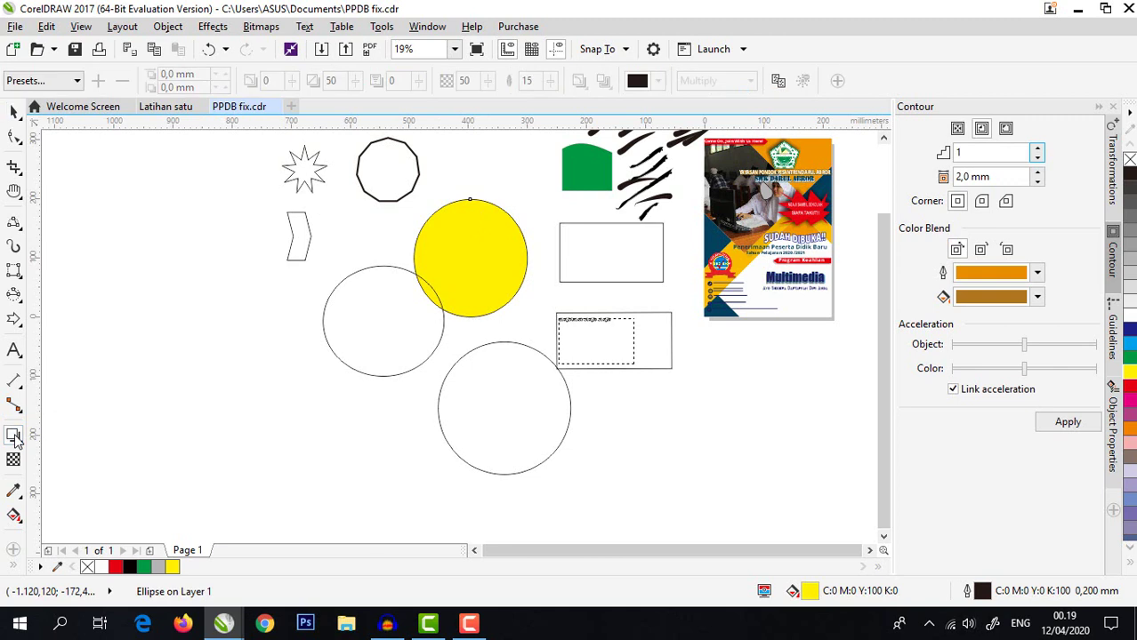
{"action": "left_click", "coordinate": [51, 85]}
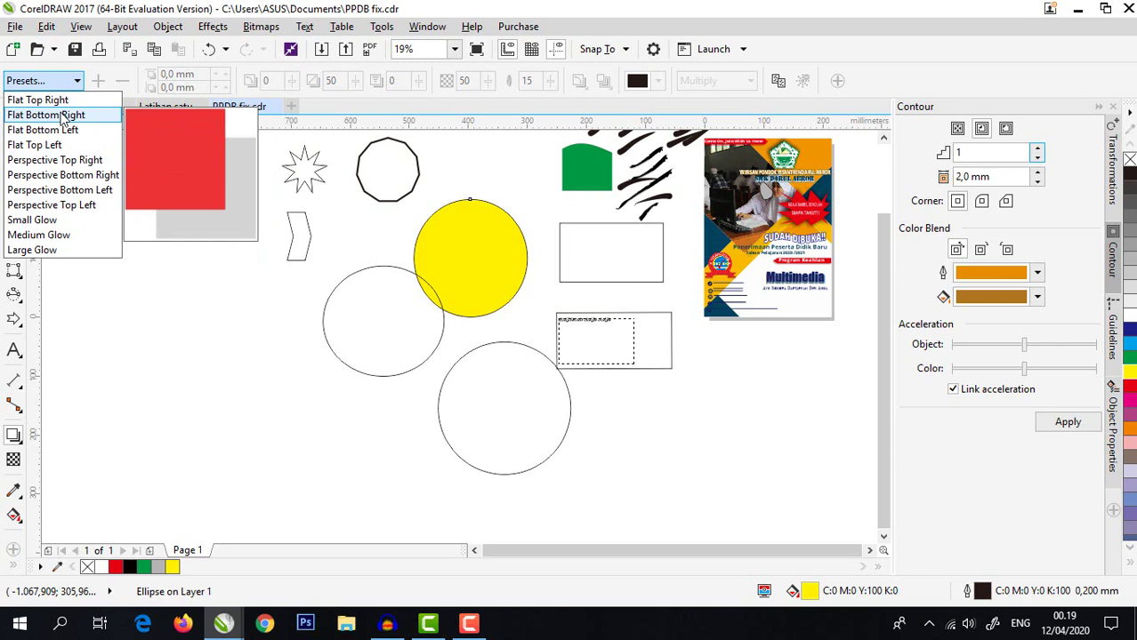
{"action": "left_click", "coordinate": [62, 116]}
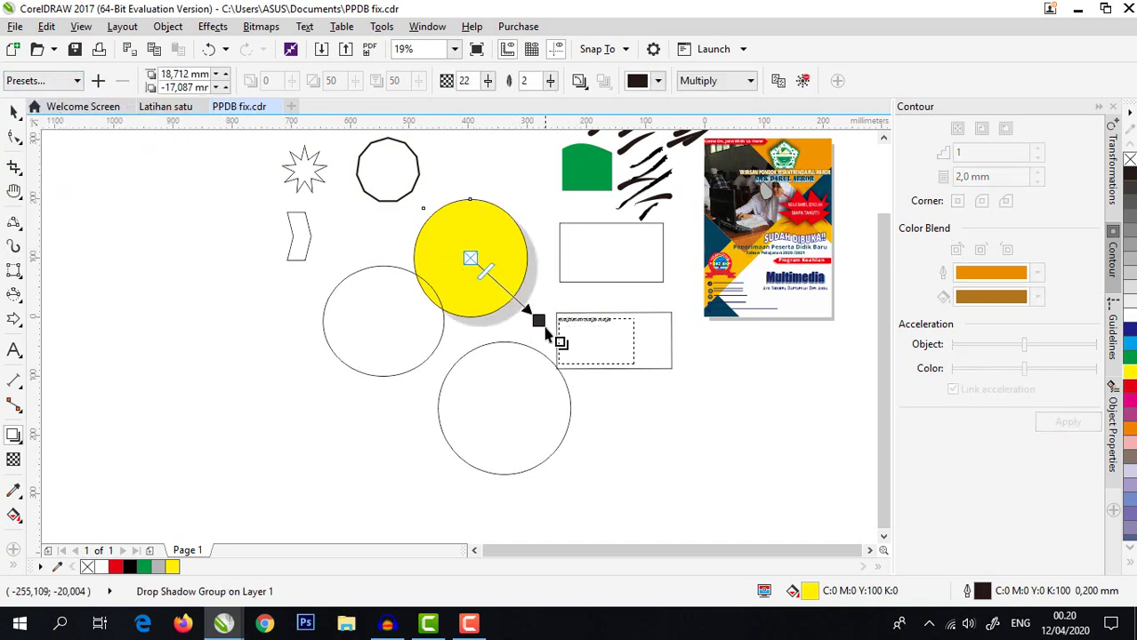
- Bring the yellow circle's drop shadow closer, to an offset of about 10.8 mm horizontally and -9.9 mm vertically
{"action": "scroll", "coordinate": [533, 319], "scroll_direction": "up", "scroll_amount": 2}
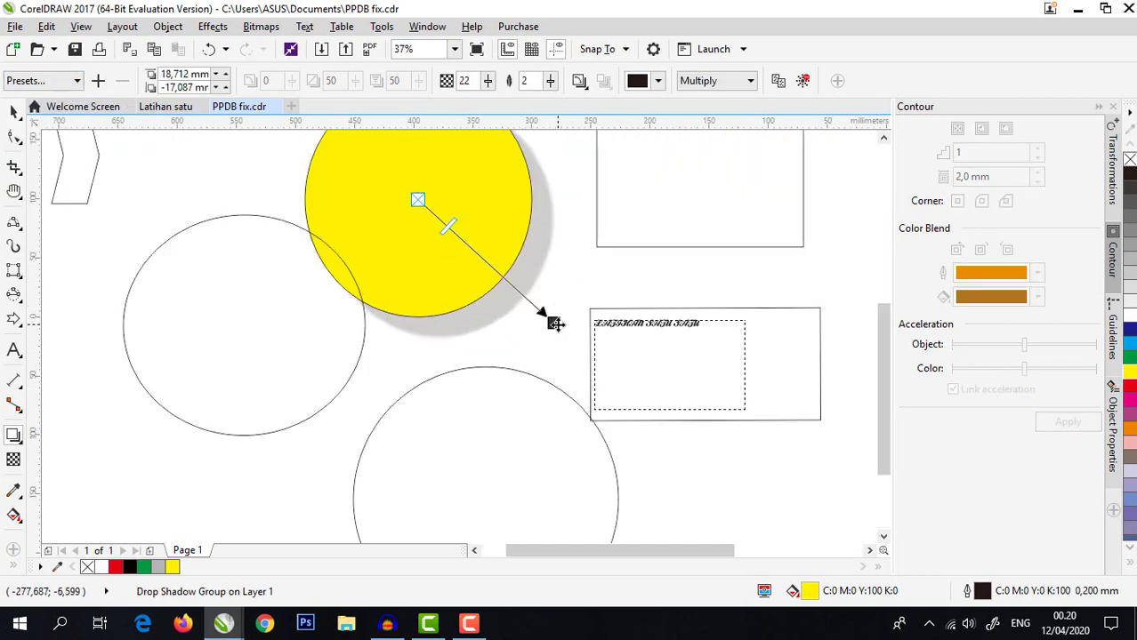
{"action": "left_click_drag", "start_coordinate": [553, 322], "coordinate": [542, 314]}
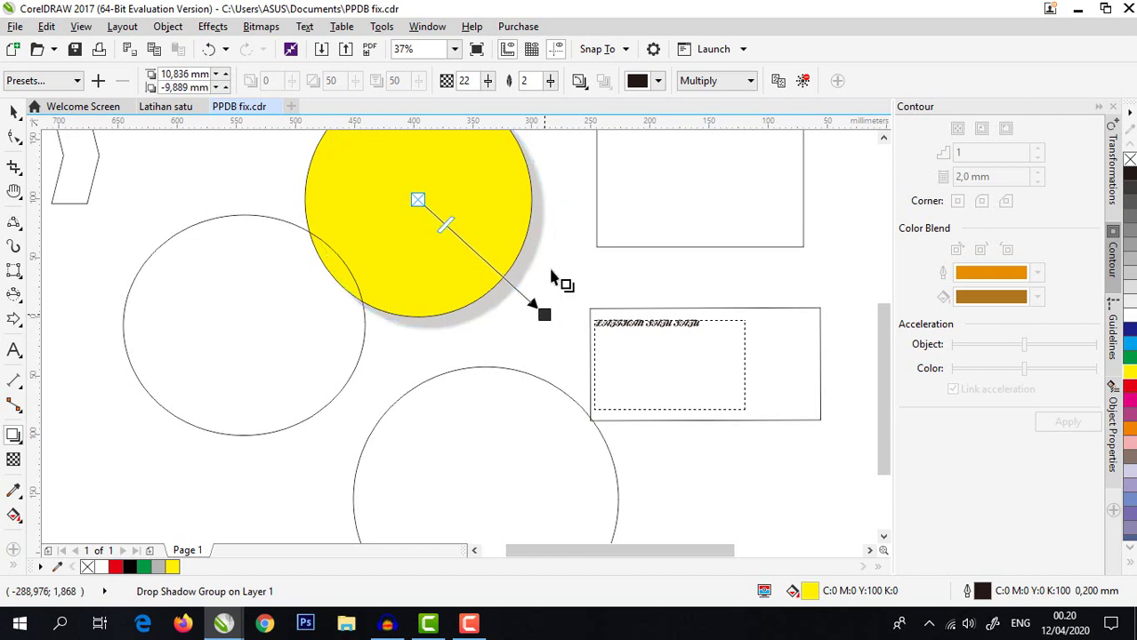
{"action": "scroll", "coordinate": [556, 279], "scroll_direction": "down", "scroll_amount": 2}
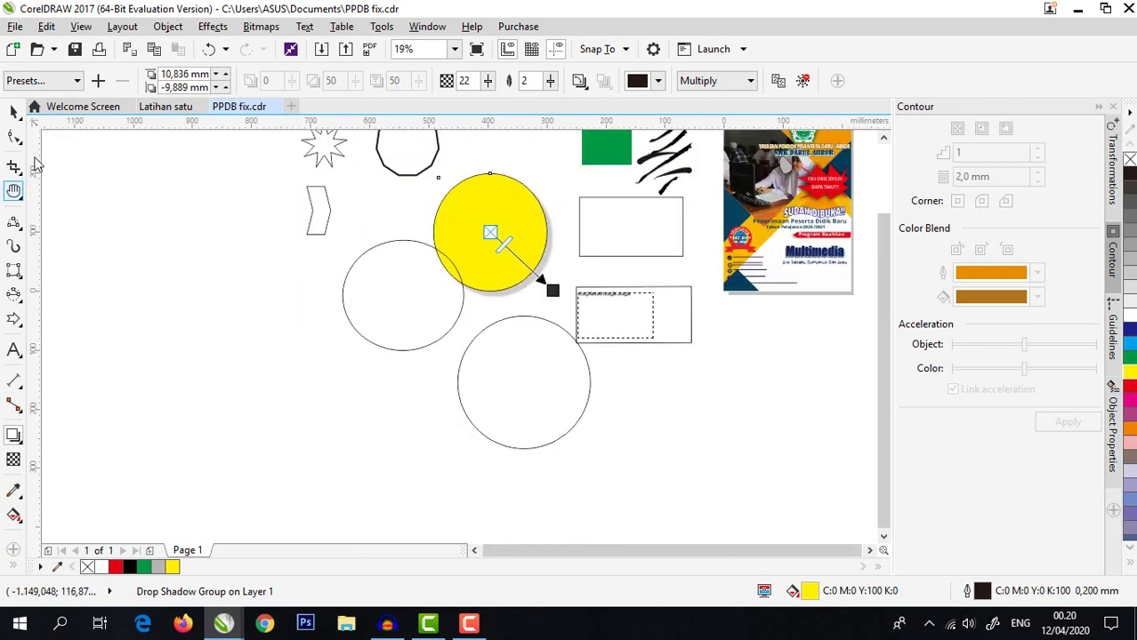
{"action": "left_click", "coordinate": [14, 113]}
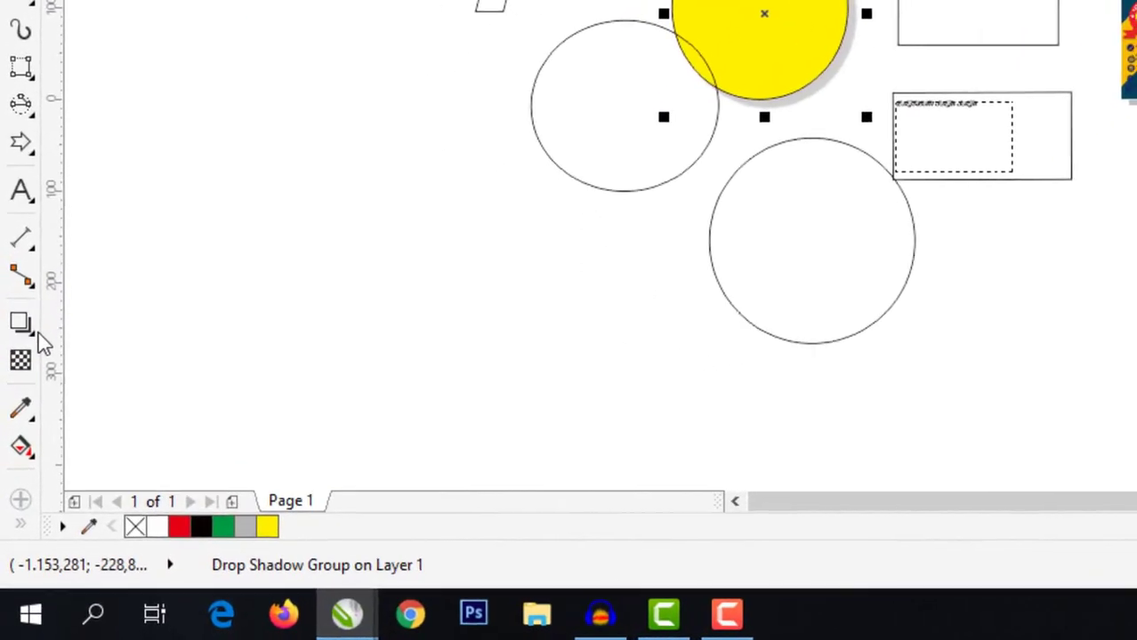
- Move the "LATIHAN SATU" artistic text to the left of the chevron arrow shape, at about X -841 mm, Y 175 mm
{"action": "left_click", "coordinate": [37, 335]}
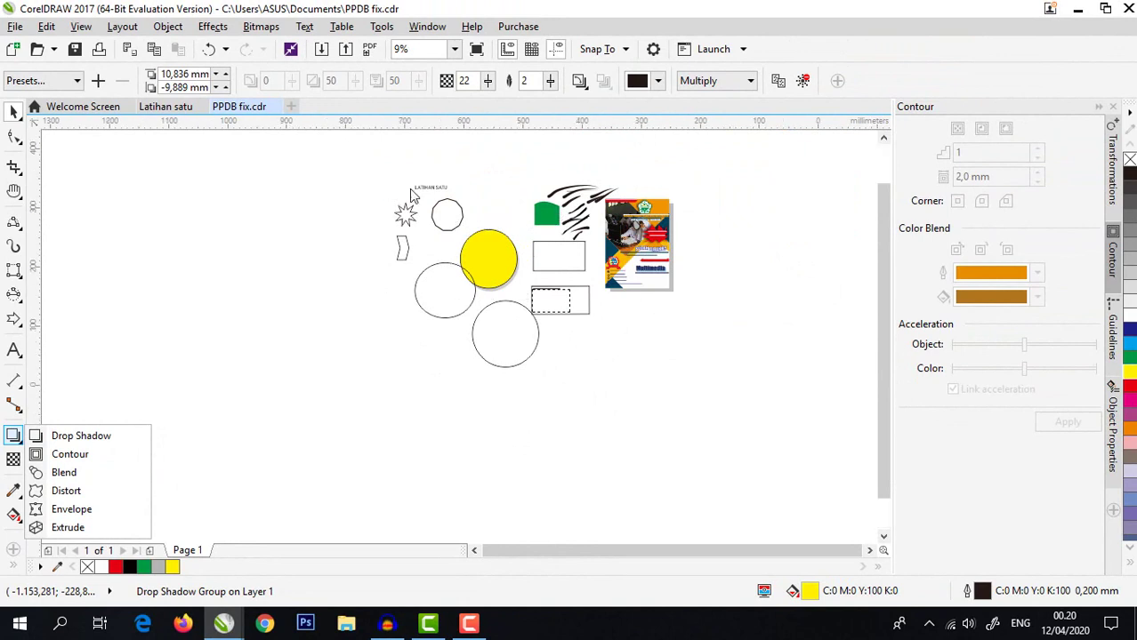
{"action": "scroll", "coordinate": [396, 198], "scroll_direction": "up", "scroll_amount": 4}
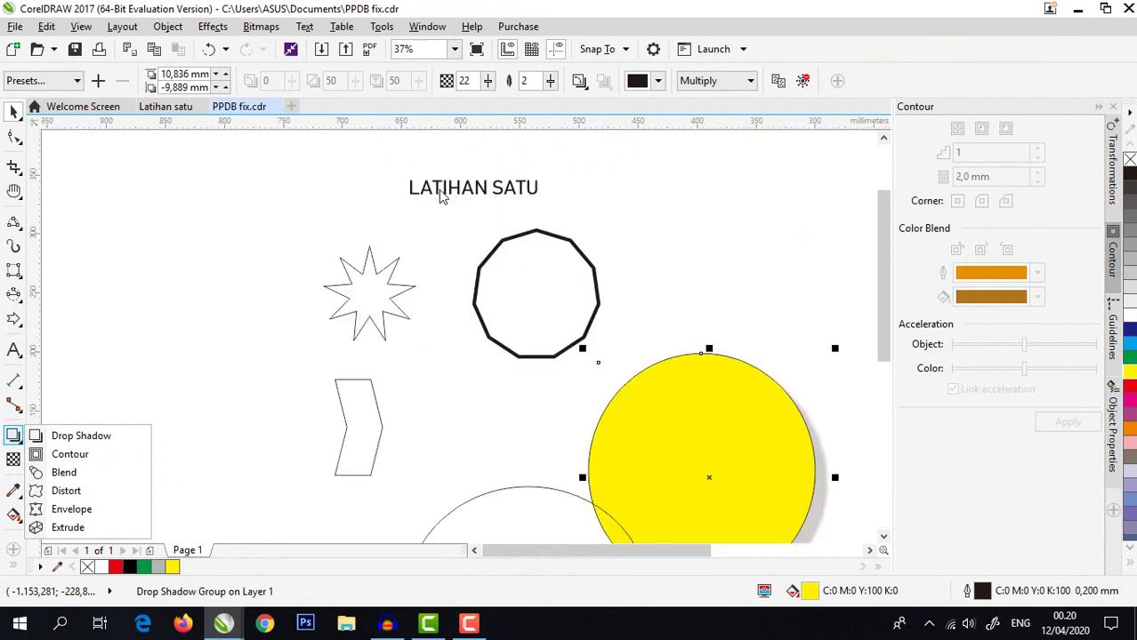
{"action": "left_click", "coordinate": [278, 311]}
{"action": "left_click", "coordinate": [432, 186]}
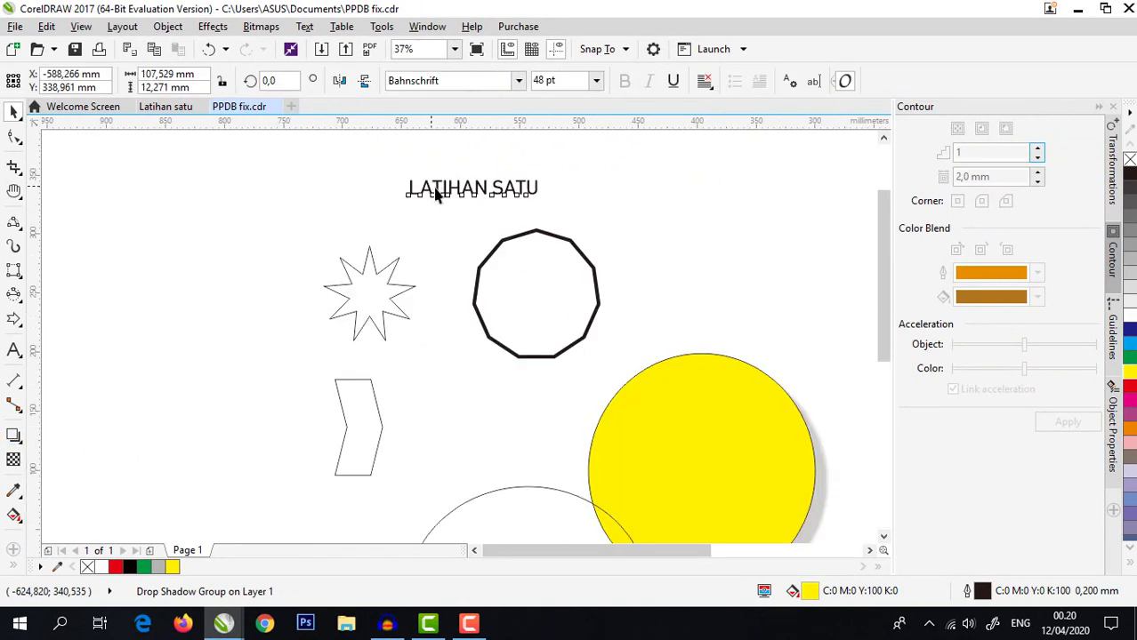
{"action": "left_click_drag", "start_coordinate": [440, 186], "coordinate": [335, 344]}
{"action": "left_click", "coordinate": [452, 184]}
{"action": "left_click_drag", "start_coordinate": [452, 184], "coordinate": [154, 378]}
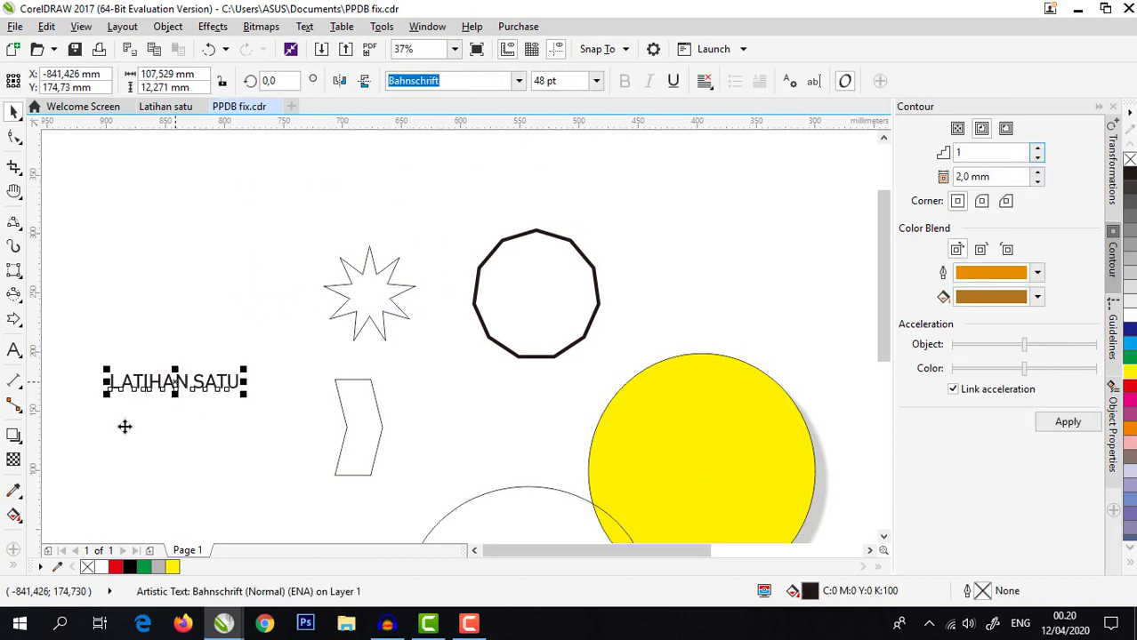
- Apply the Flow Outward contour preset to the "LATIHAN SATU" text and reduce its contour steps to 1
{"action": "left_click", "coordinate": [18, 444]}
{"action": "left_click", "coordinate": [64, 456]}
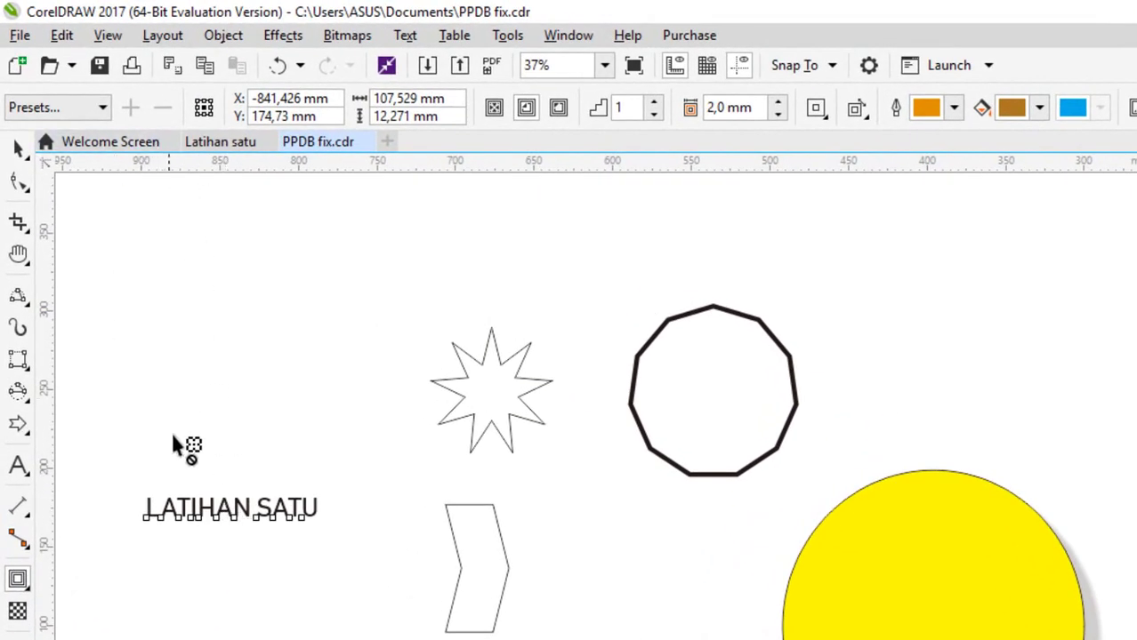
{"action": "left_click", "coordinate": [98, 119]}
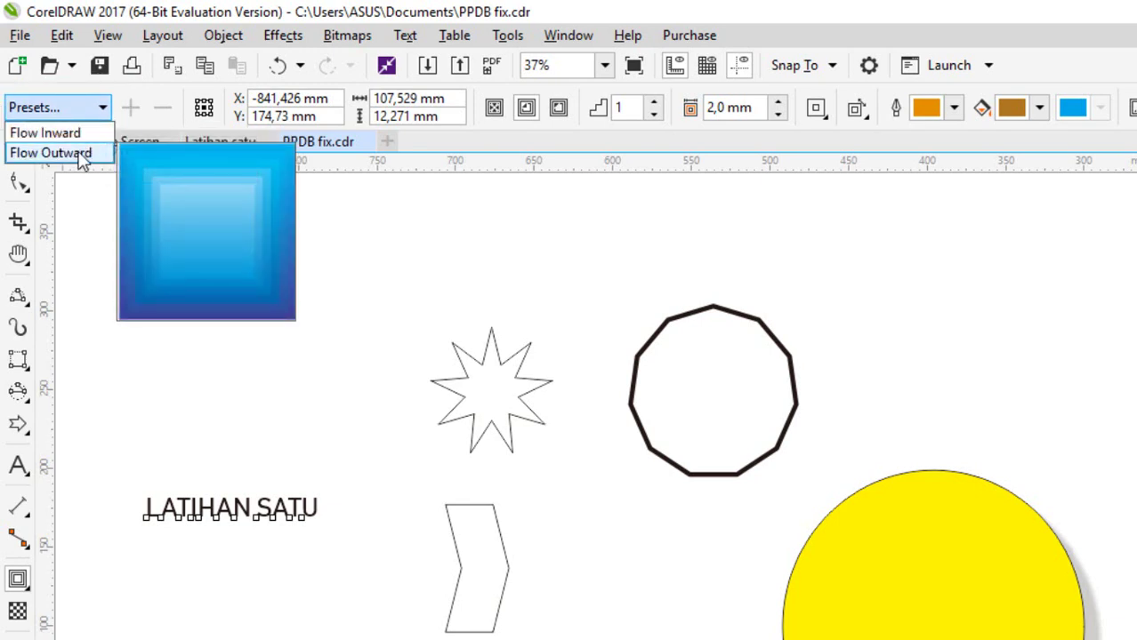
{"action": "left_click", "coordinate": [82, 154]}
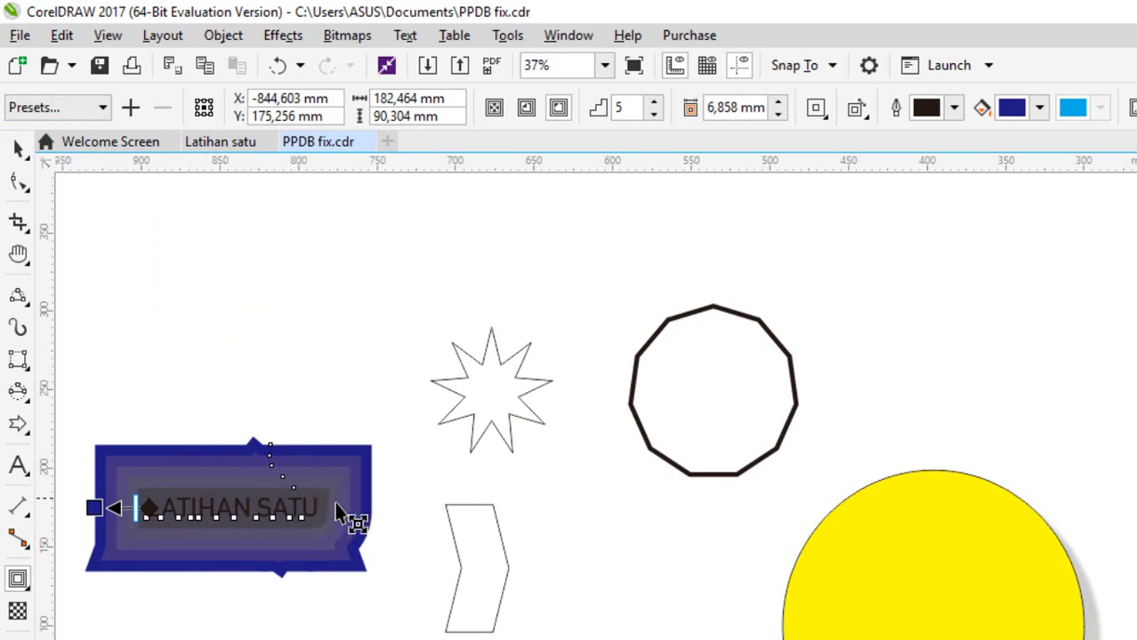
{"action": "left_click", "coordinate": [653, 114]}
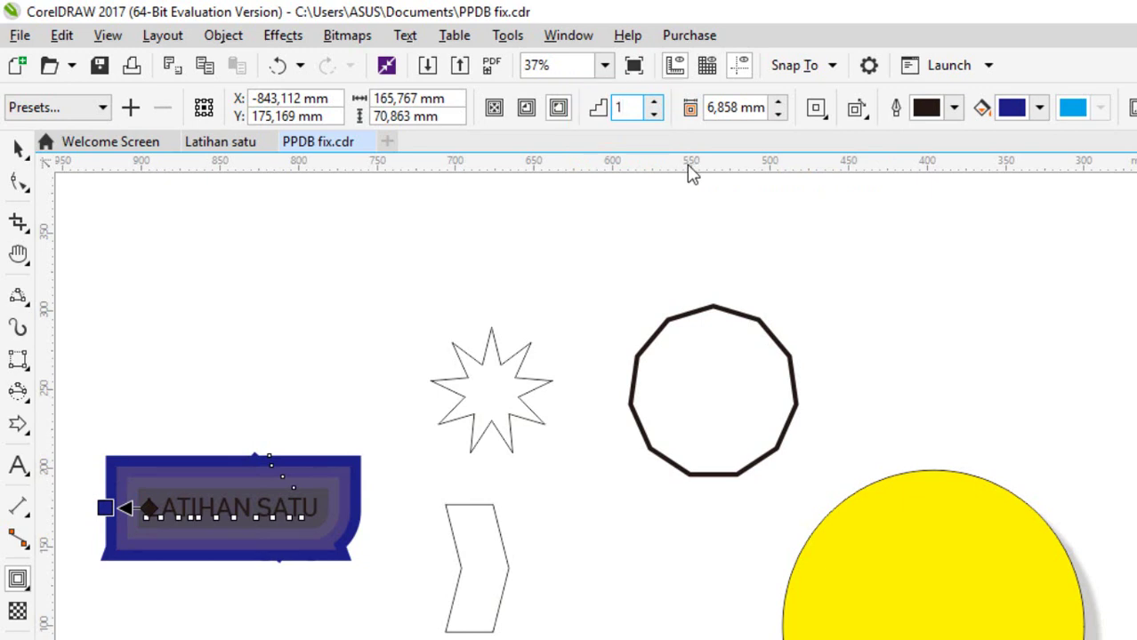
{"action": "key", "text": "Return"}
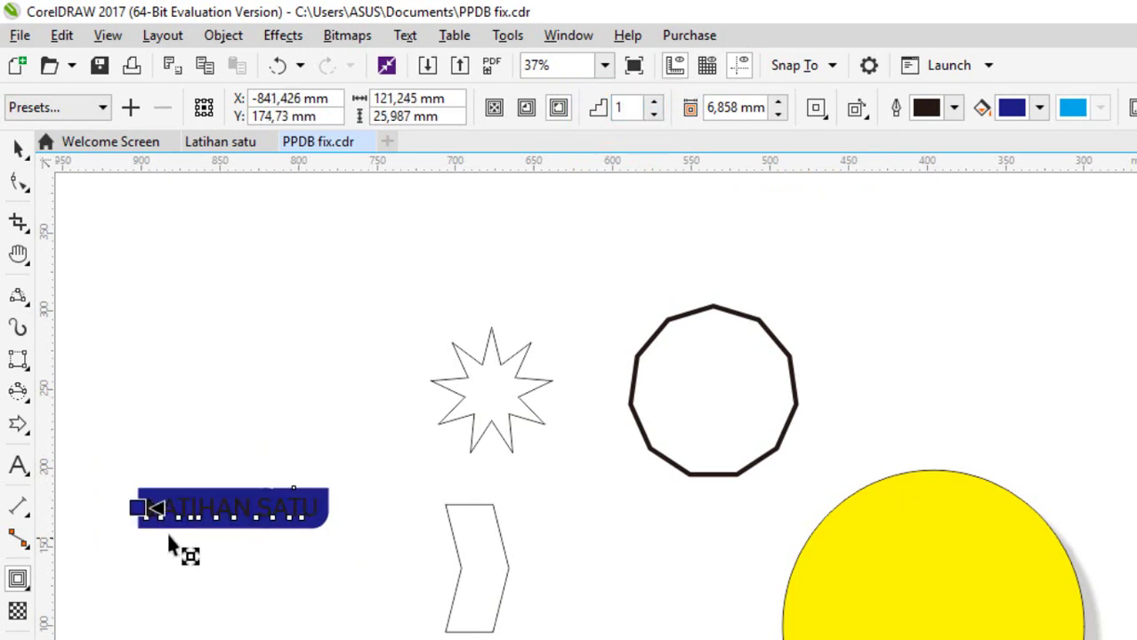
- Reduce the contour offset of the "LATIHAN SATU" text in 0.5 mm increments to 0.858 mm
{"action": "scroll", "coordinate": [143, 534], "scroll_direction": "up", "scroll_amount": 5}
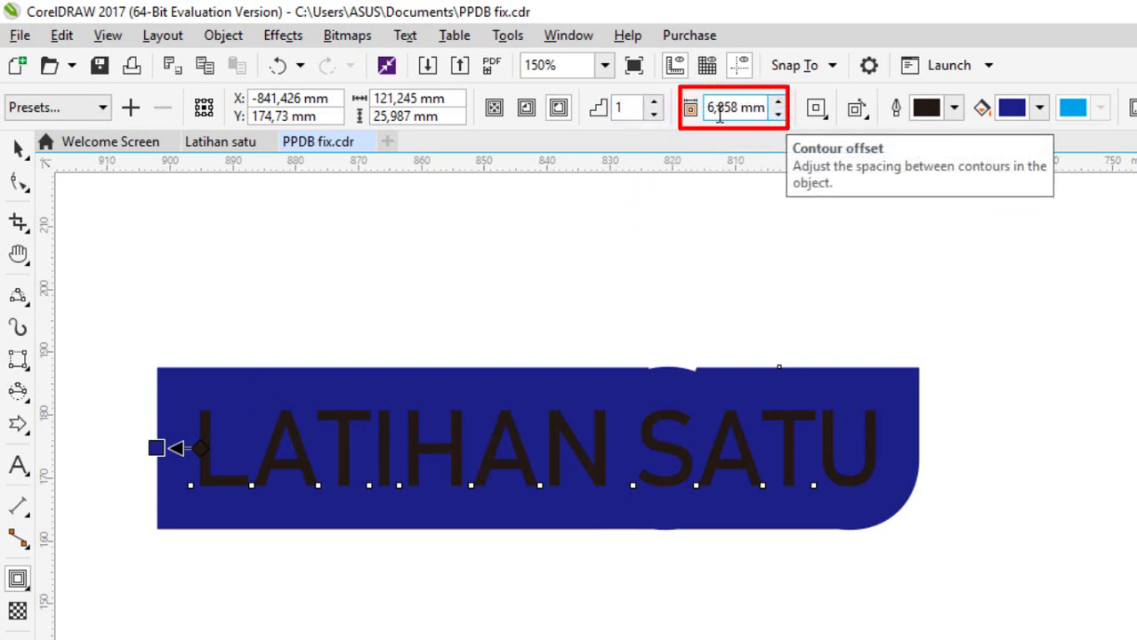
{"action": "left_click", "coordinate": [778, 115]}
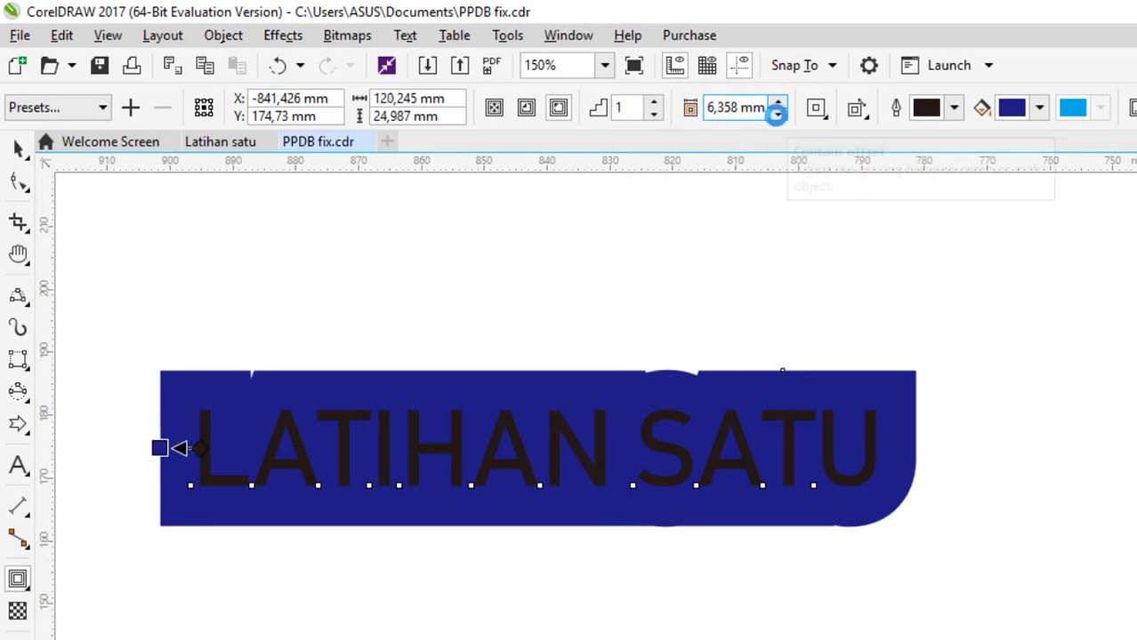
{"action": "left_click", "coordinate": [779, 115]}
{"action": "left_click", "coordinate": [778, 116]}
{"action": "left_click", "coordinate": [778, 116]}
{"action": "left_click", "coordinate": [779, 115]}
{"action": "left_click", "coordinate": [778, 115]}
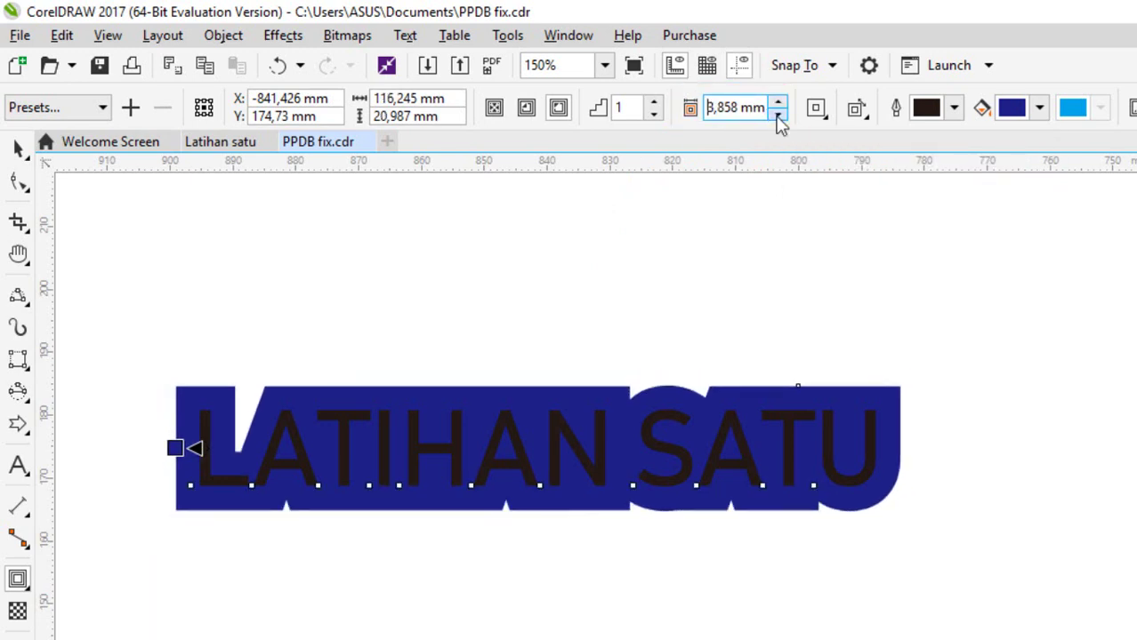
{"action": "left_click", "coordinate": [778, 116]}
{"action": "left_click", "coordinate": [778, 116]}
{"action": "left_click", "coordinate": [778, 115]}
{"action": "left_click", "coordinate": [778, 115]}
{"action": "left_click", "coordinate": [777, 116]}
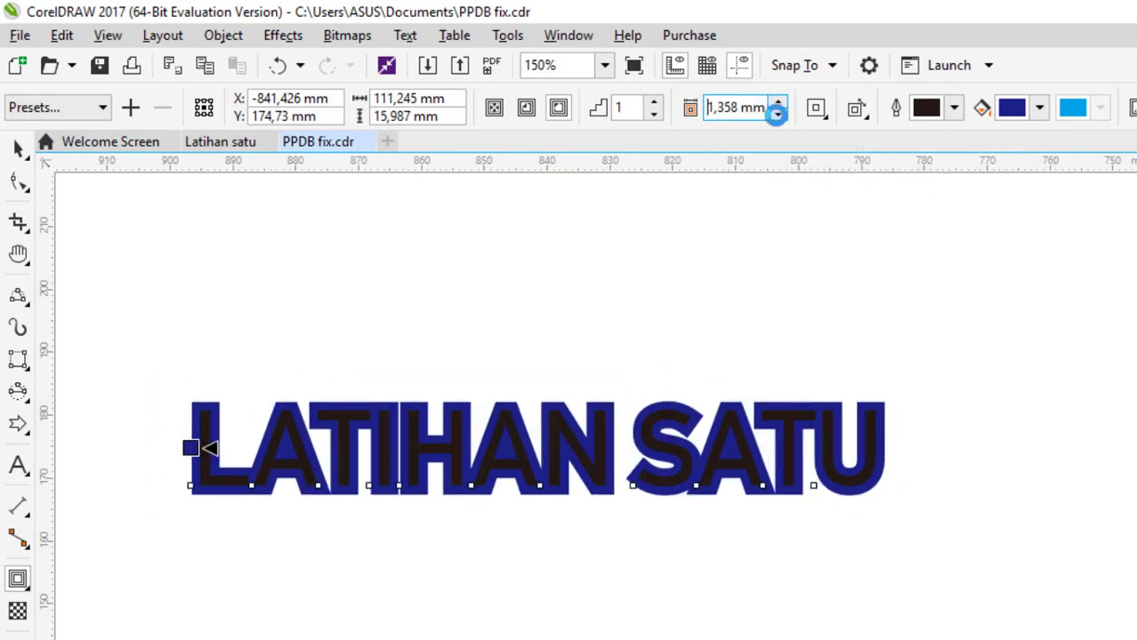
{"action": "left_click", "coordinate": [777, 115]}
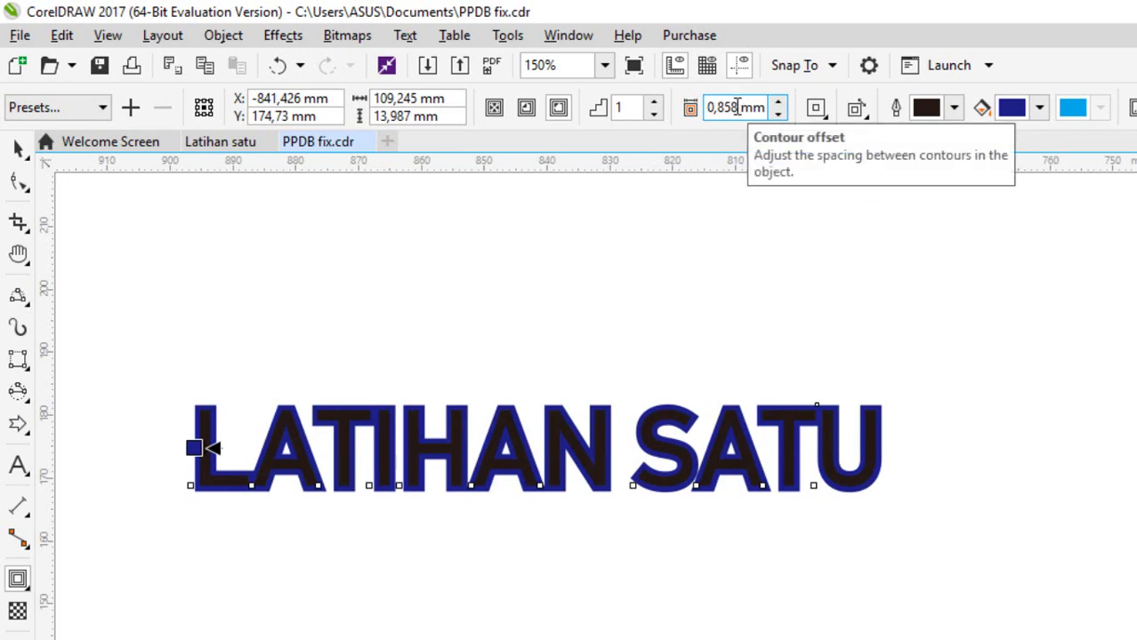
- Set the contour offset of the "LATIHAN SATU" text to 0.5 mm
{"action": "left_click_drag", "start_coordinate": [737, 107], "coordinate": [695, 122]}
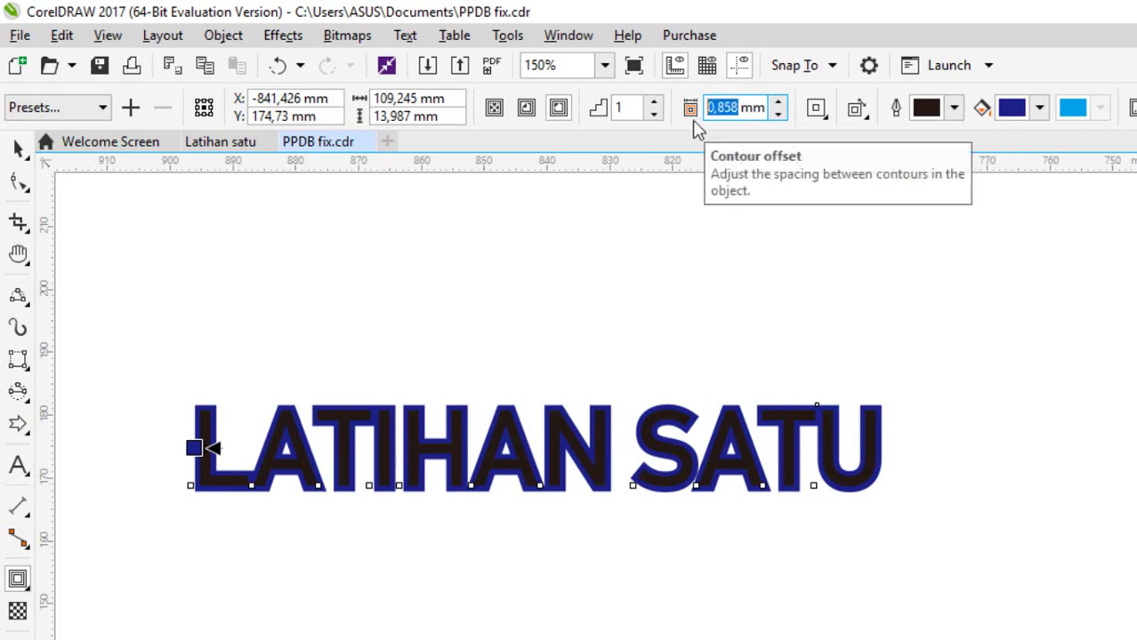
{"action": "type", "text": "00"}
{"action": "key", "text": "Return"}
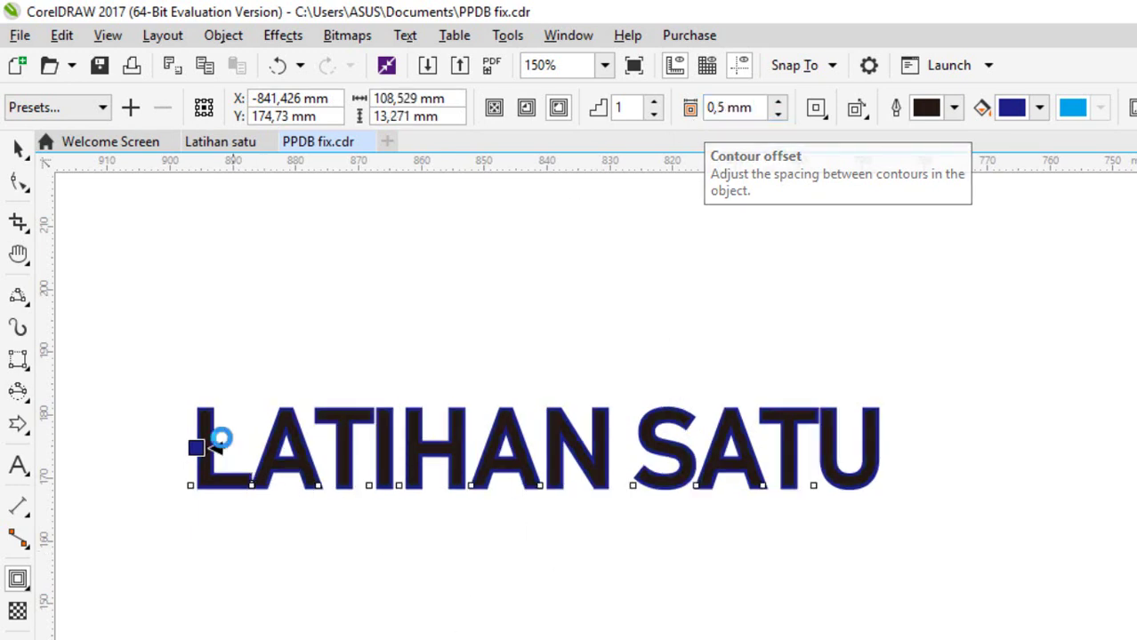
- Change the contour fill color of the "LATIHAN SATU" text to green, C 82, M 29, Y 100, K 0
{"action": "scroll", "coordinate": [216, 436], "scroll_direction": "up", "scroll_amount": 2}
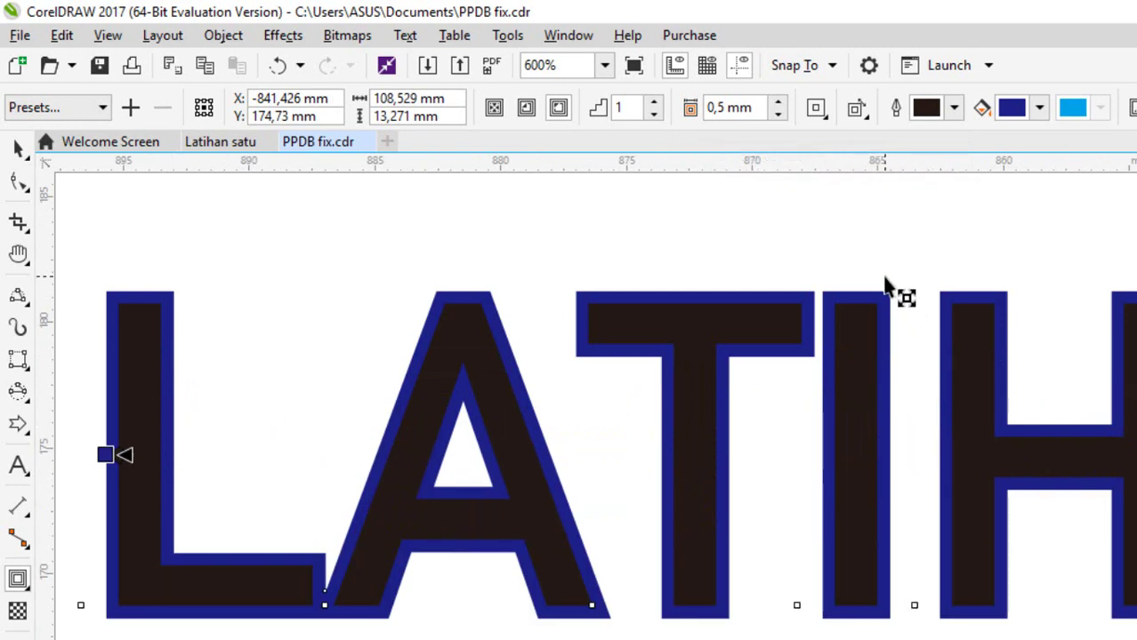
{"action": "scroll", "coordinate": [889, 294], "scroll_direction": "down", "scroll_amount": 1}
{"action": "scroll", "coordinate": [788, 288], "scroll_direction": "up", "scroll_amount": 2}
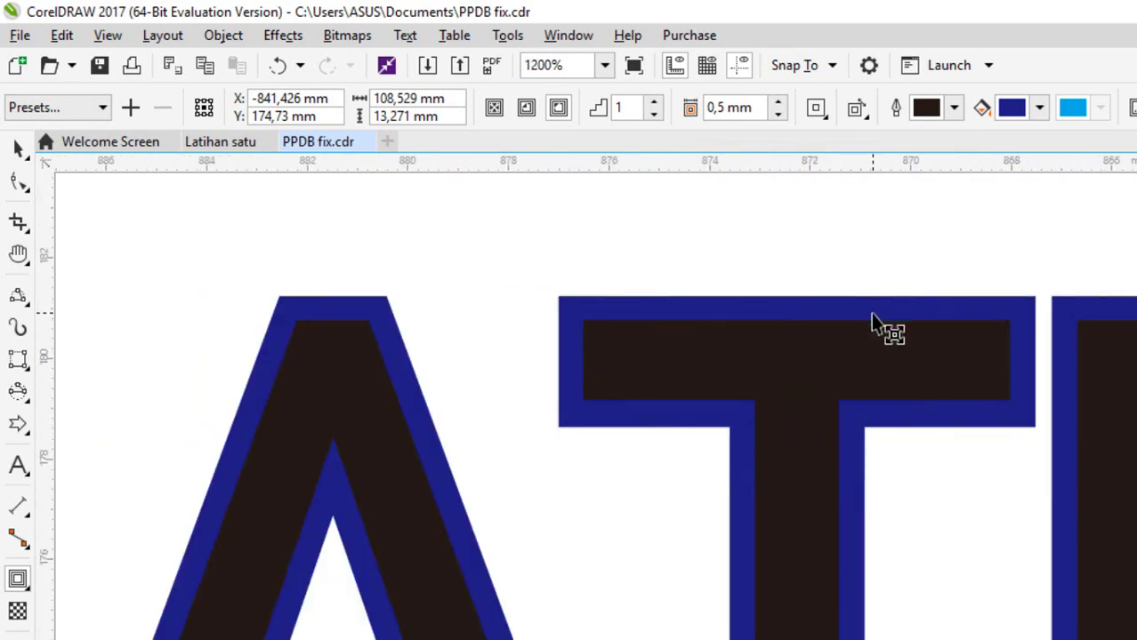
{"action": "left_click", "coordinate": [1041, 107]}
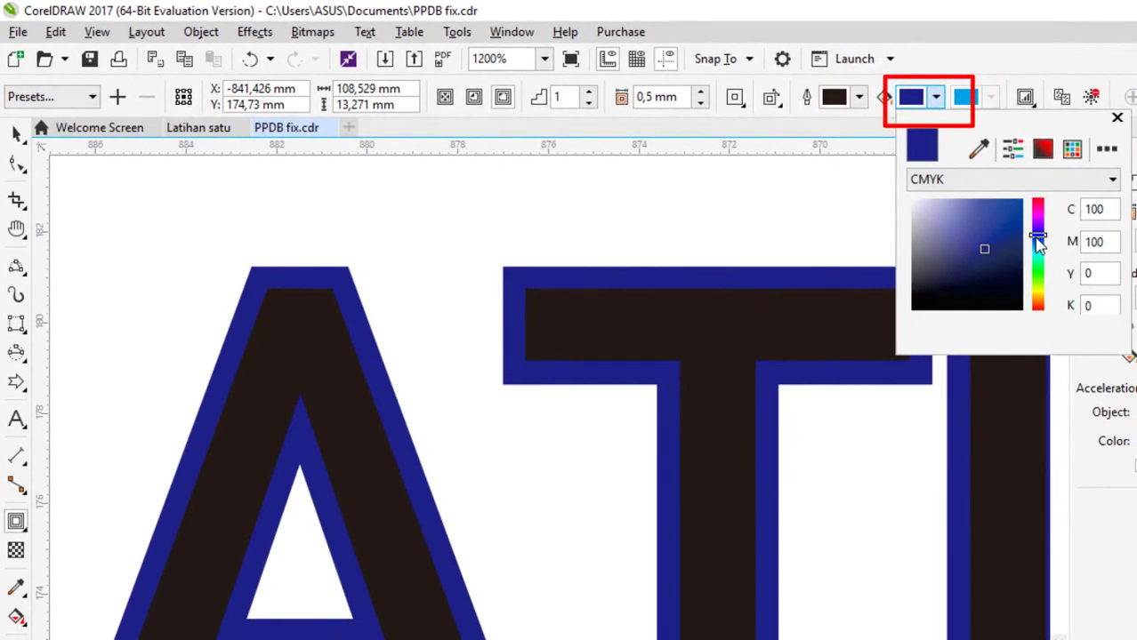
{"action": "left_click_drag", "start_coordinate": [1102, 256], "coordinate": [1105, 297]}
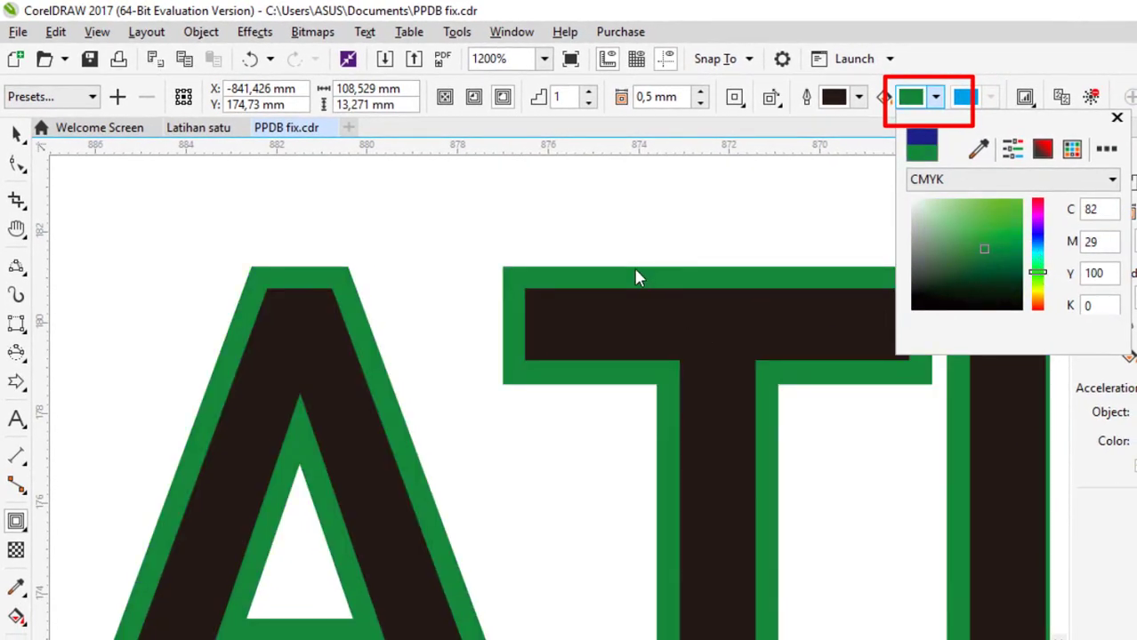
{"action": "left_click", "coordinate": [18, 135]}
{"action": "scroll", "coordinate": [335, 254], "scroll_direction": "down", "scroll_amount": 2}
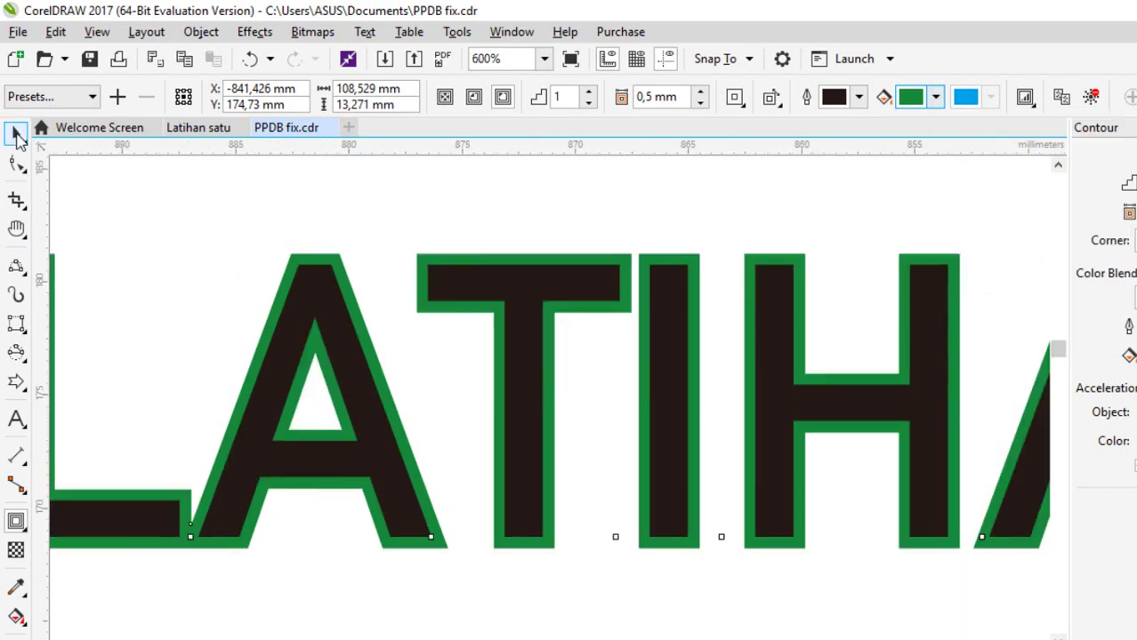
{"action": "scroll", "coordinate": [520, 285], "scroll_direction": "down", "scroll_amount": 2}
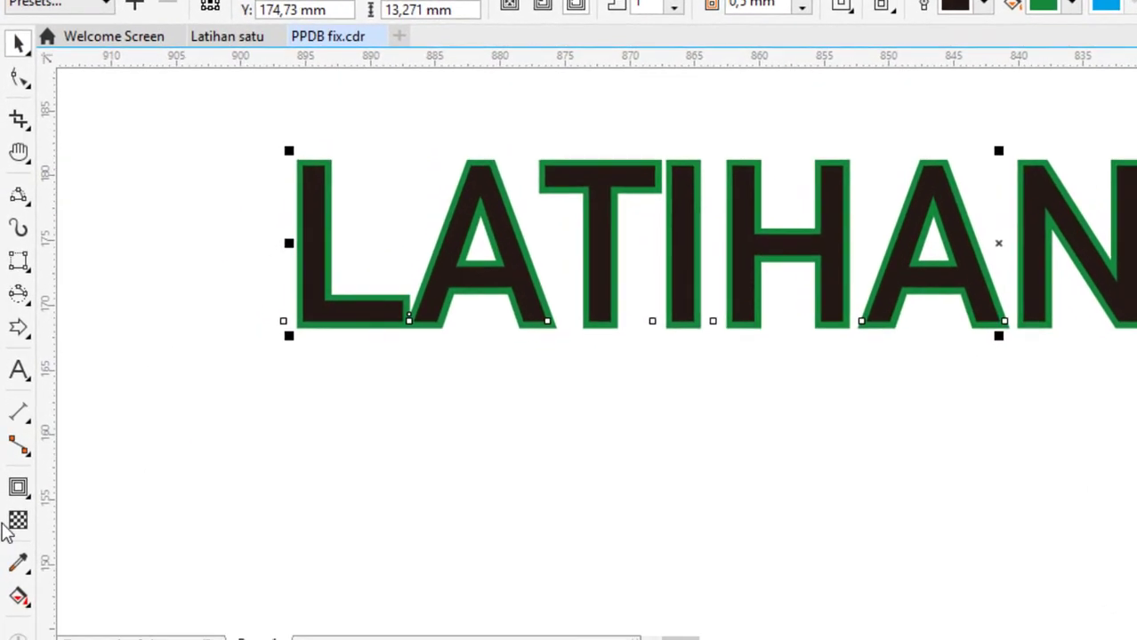
{"action": "left_click", "coordinate": [29, 488]}
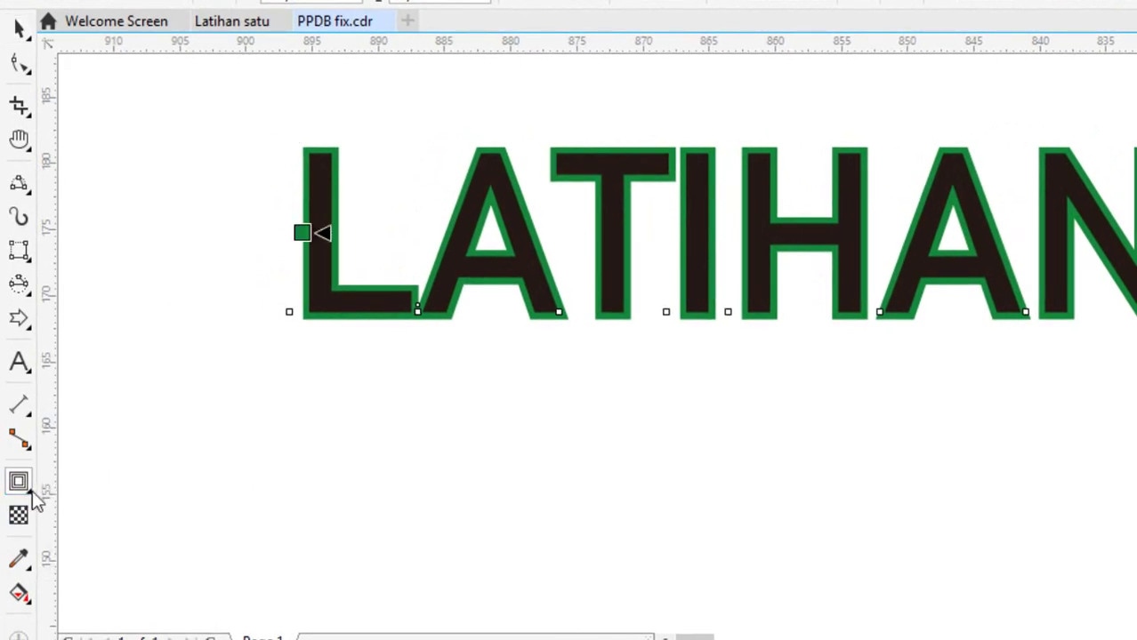
{"action": "left_click", "coordinate": [30, 491]}
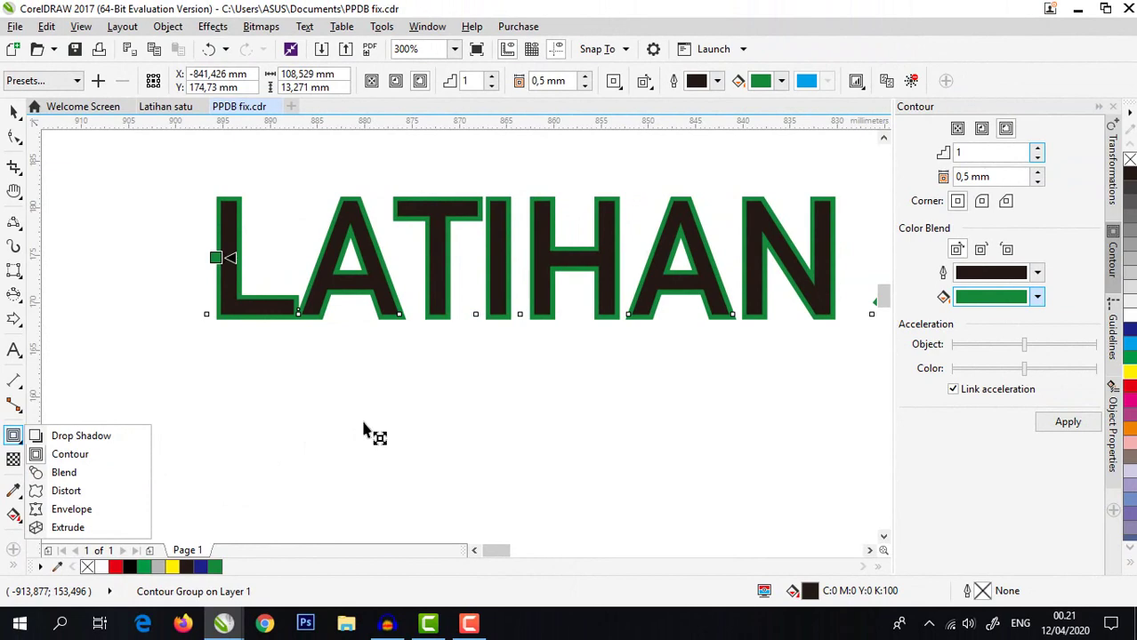
- Move the nine-pointed star to about X -993 mm, Y 319 mm and the 11-sided polygon to about X -771 mm, Y 312 mm
{"action": "scroll", "coordinate": [394, 443], "scroll_direction": "down", "scroll_amount": 2}
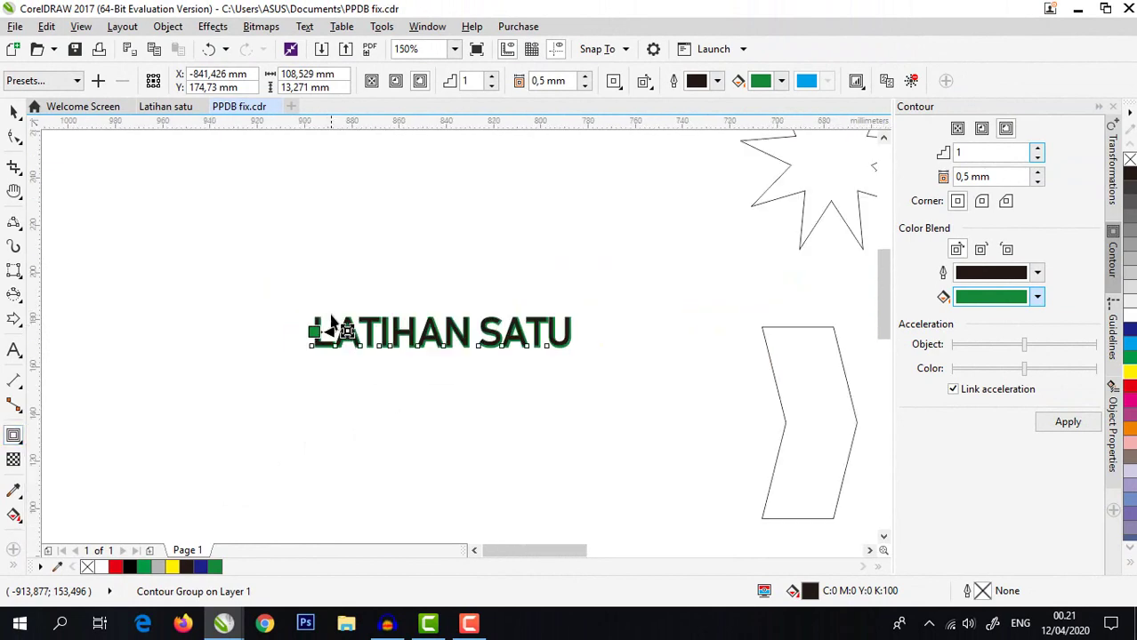
{"action": "scroll", "coordinate": [485, 305], "scroll_direction": "down", "scroll_amount": 2}
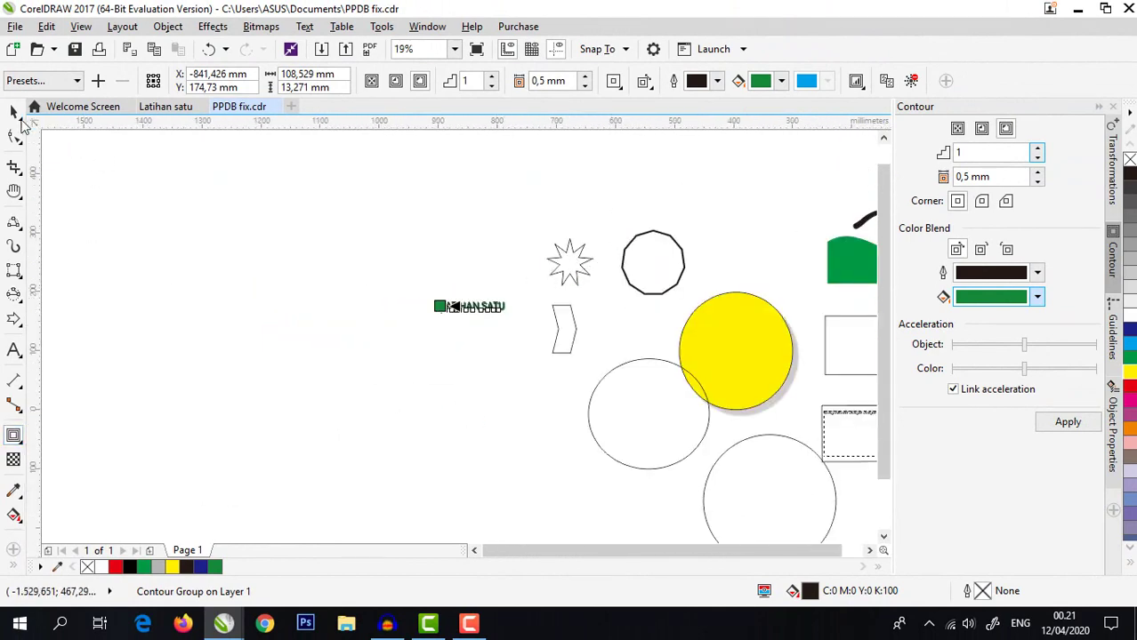
{"action": "left_click", "coordinate": [14, 112]}
{"action": "scroll", "coordinate": [520, 211], "scroll_direction": "up", "scroll_amount": 2}
{"action": "scroll", "coordinate": [584, 307], "scroll_direction": "down", "scroll_amount": 2}
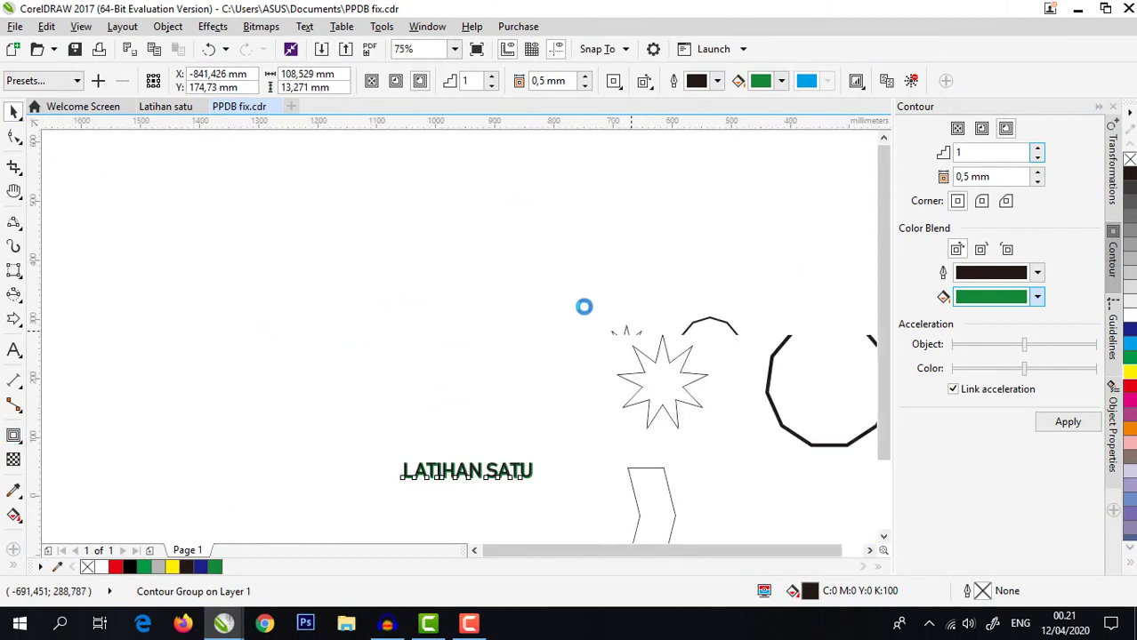
{"action": "left_click_drag", "start_coordinate": [638, 358], "coordinate": [462, 306]}
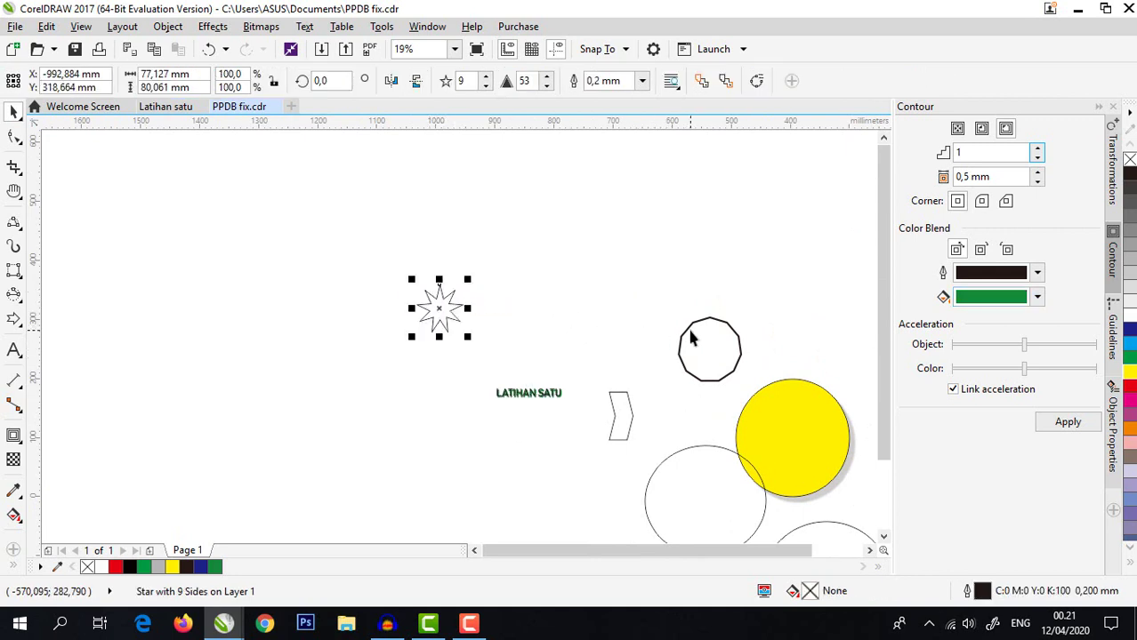
{"action": "left_click_drag", "start_coordinate": [692, 333], "coordinate": [550, 297]}
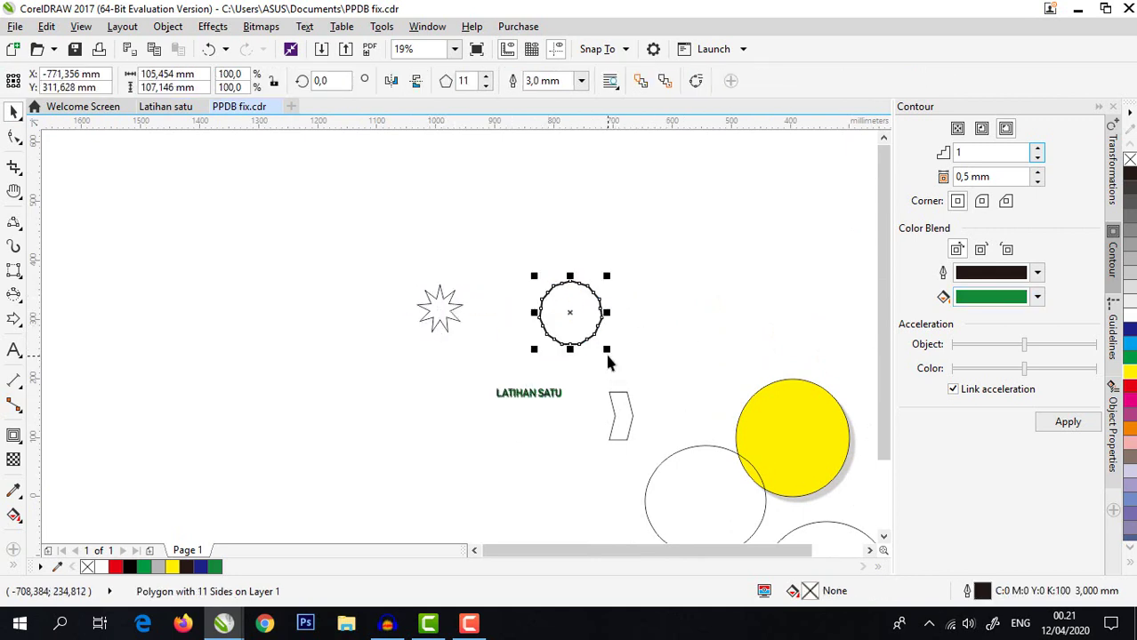
- Enlarge the 11-sided polygon to about 144 × 146 mm and scale the star down to about 69 × 72 mm
{"action": "left_click_drag", "start_coordinate": [608, 351], "coordinate": [633, 374]}
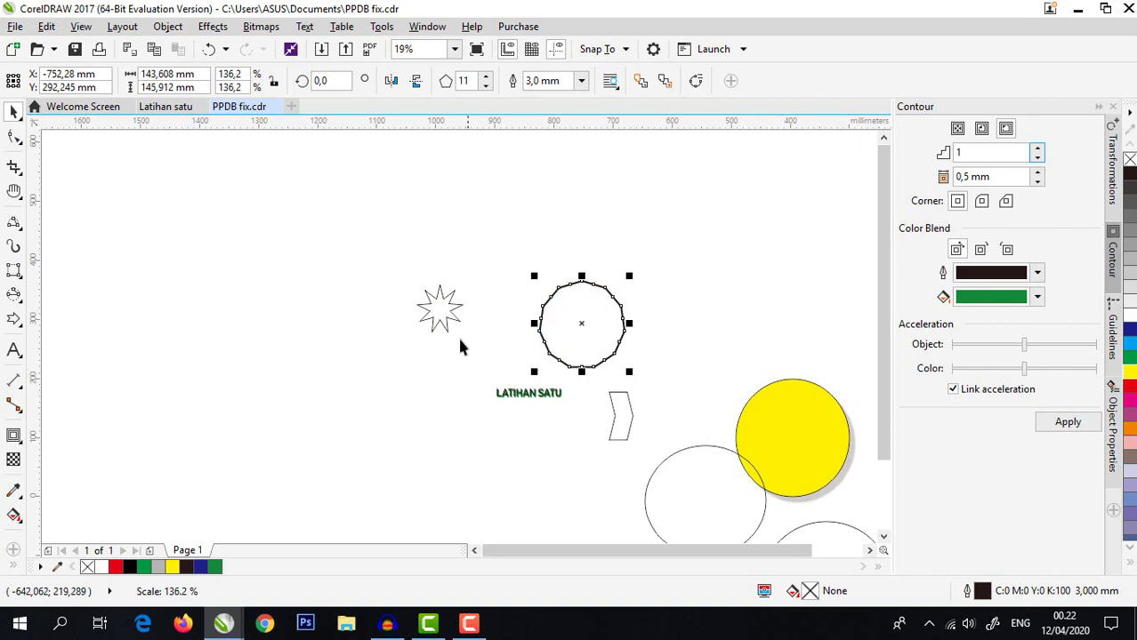
{"action": "left_click", "coordinate": [423, 303]}
{"action": "left_click", "coordinate": [439, 304]}
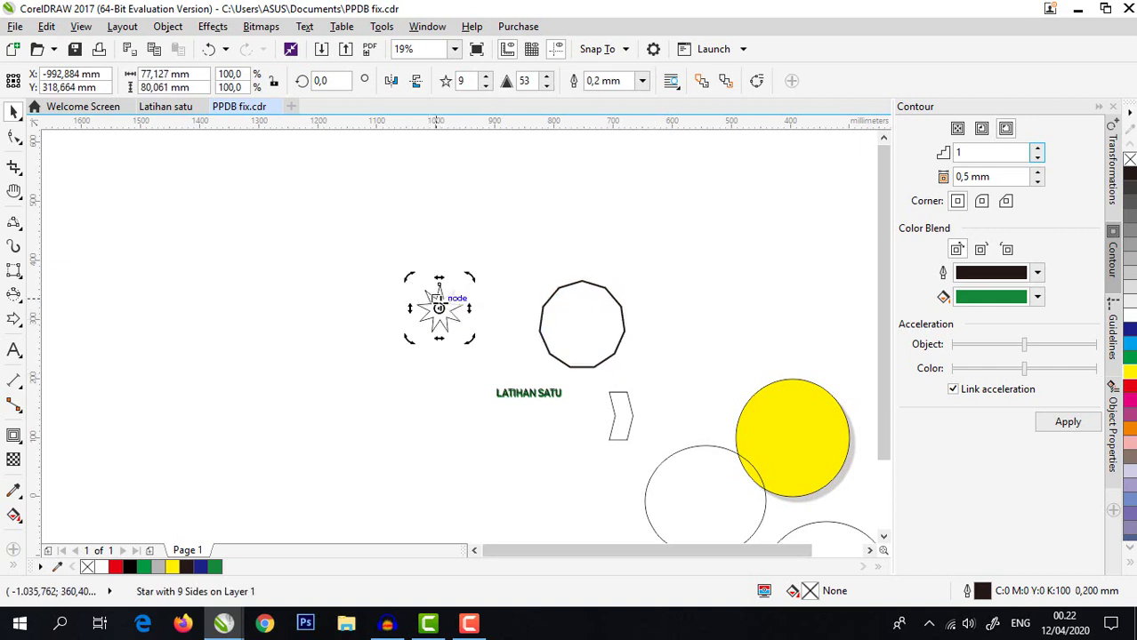
{"action": "left_click", "coordinate": [428, 298]}
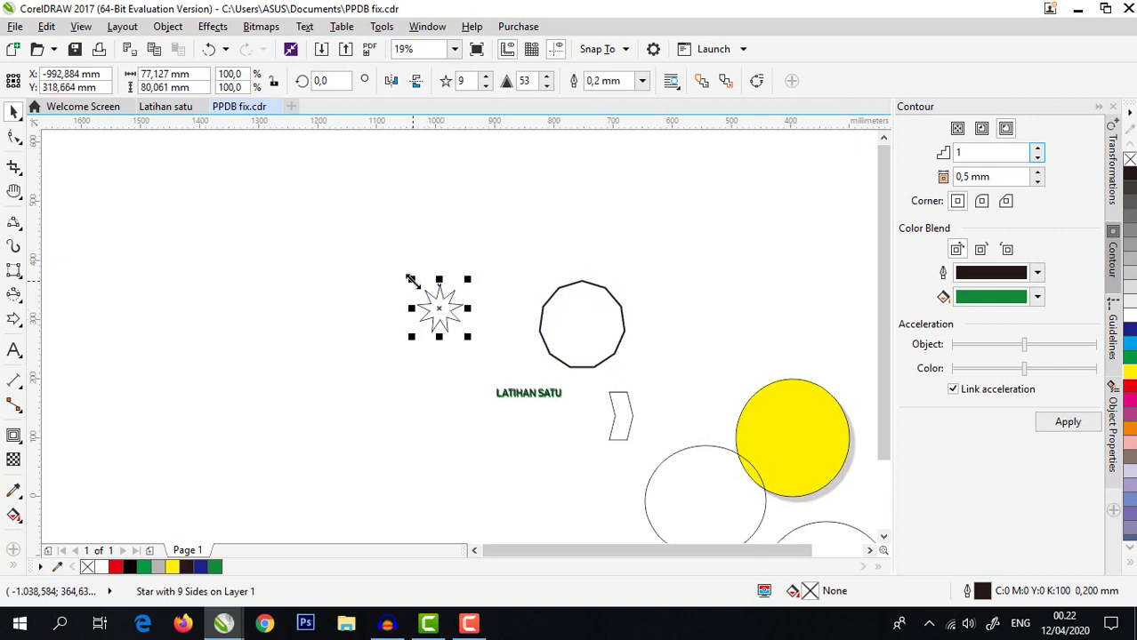
{"action": "left_click_drag", "start_coordinate": [412, 281], "coordinate": [331, 285]}
- Scale the 11-sided polygon down to about 103 × 104 mm and move it to about X -693 mm, Y 336 mm
{"action": "left_click", "coordinate": [560, 319]}
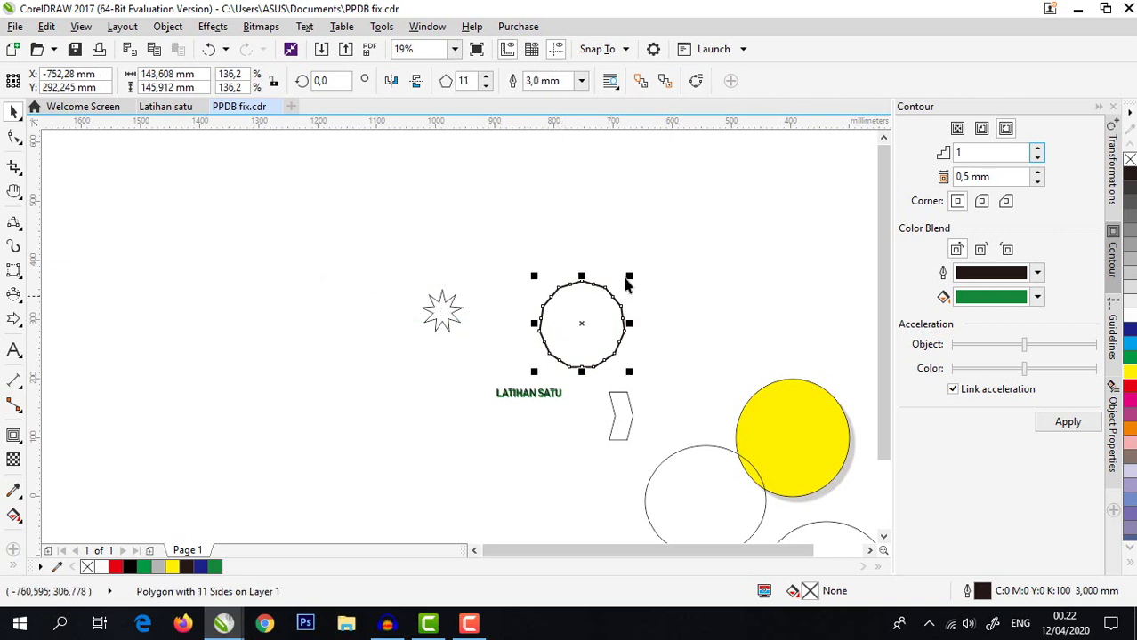
{"action": "left_click_drag", "start_coordinate": [626, 281], "coordinate": [603, 303]}
{"action": "left_click_drag", "start_coordinate": [620, 307], "coordinate": [620, 307]}
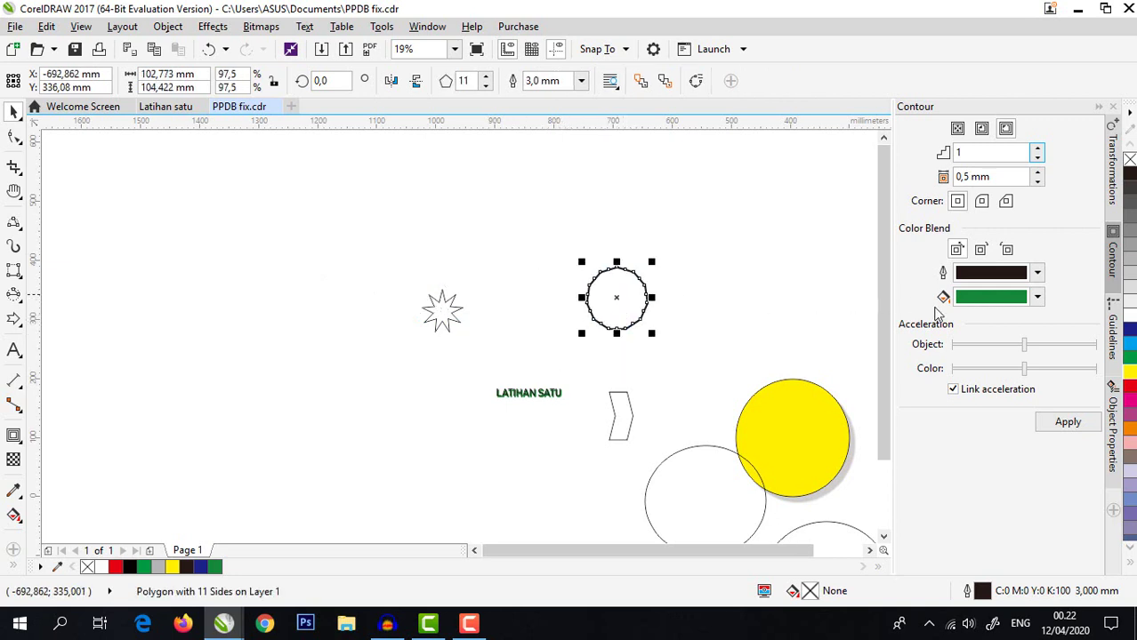
- Fill the 11-sided polygon with green (C 100, Y 100) and the nine-pointed star with yellow (Y 100)
{"action": "left_click", "coordinate": [1131, 357]}
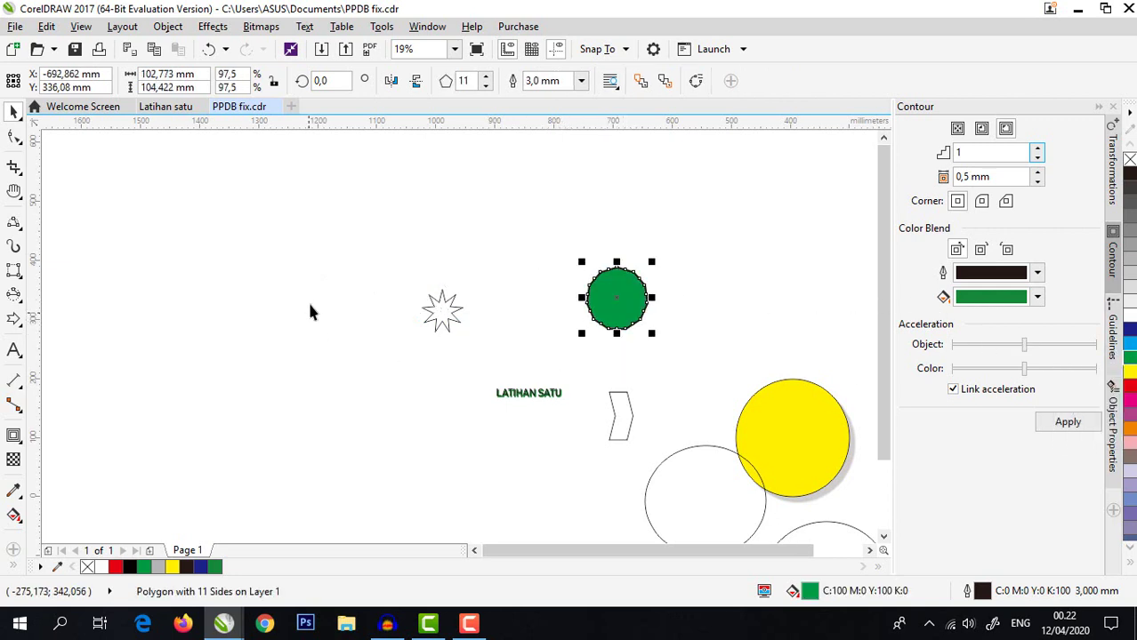
{"action": "left_click", "coordinate": [452, 314]}
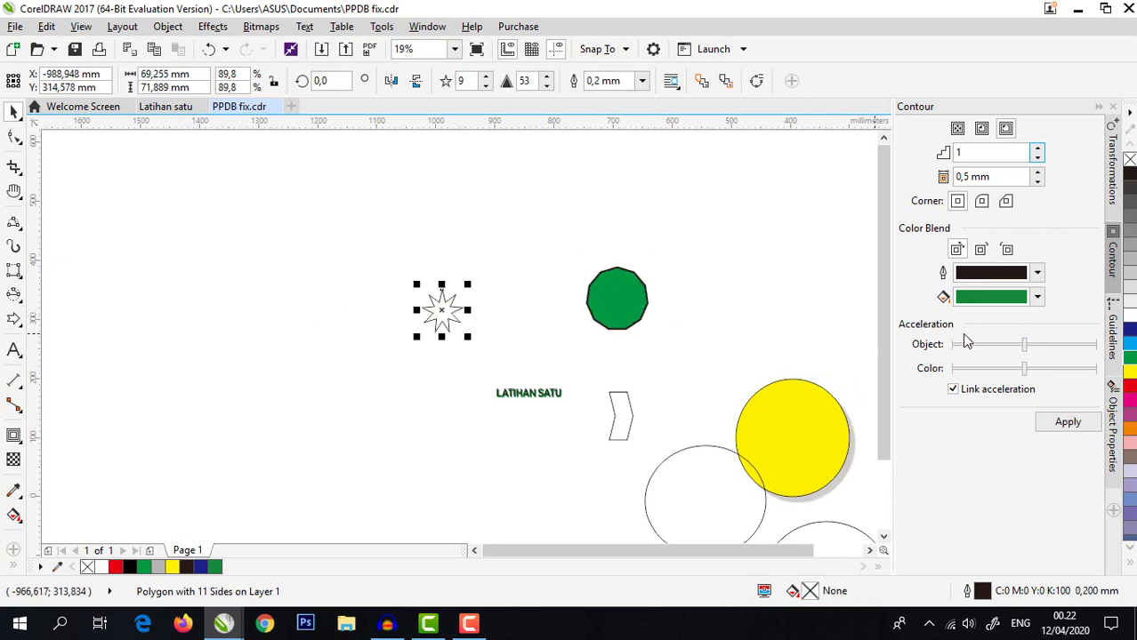
{"action": "left_click", "coordinate": [1130, 372]}
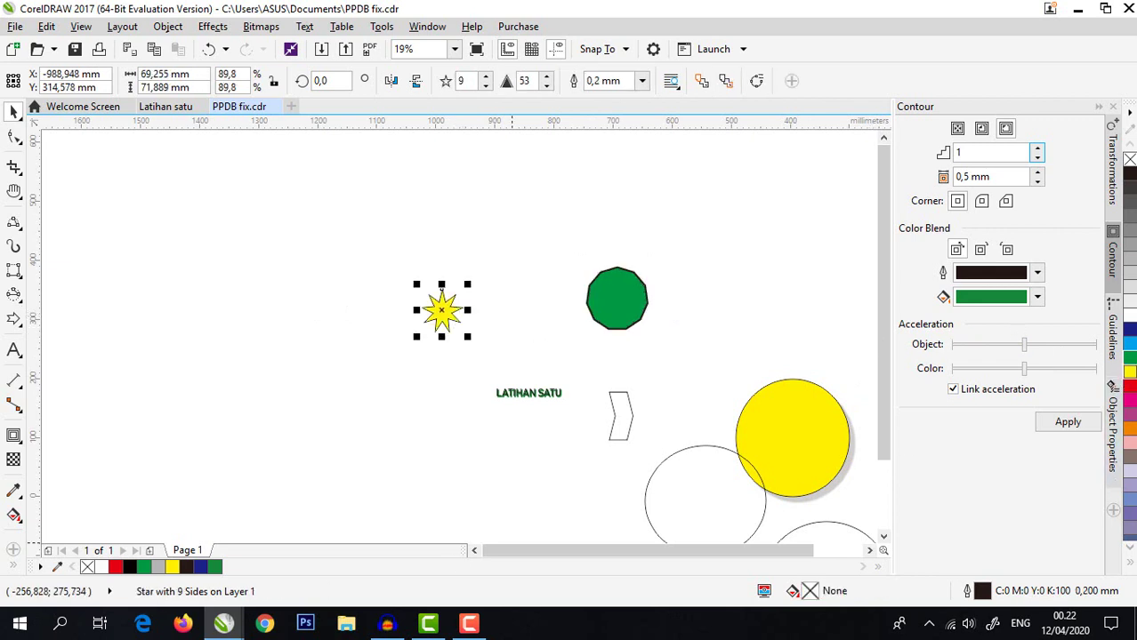
- Create a 20-step Blend from the yellow star to the green polygon
{"action": "left_click", "coordinate": [23, 443]}
{"action": "left_click", "coordinate": [64, 475]}
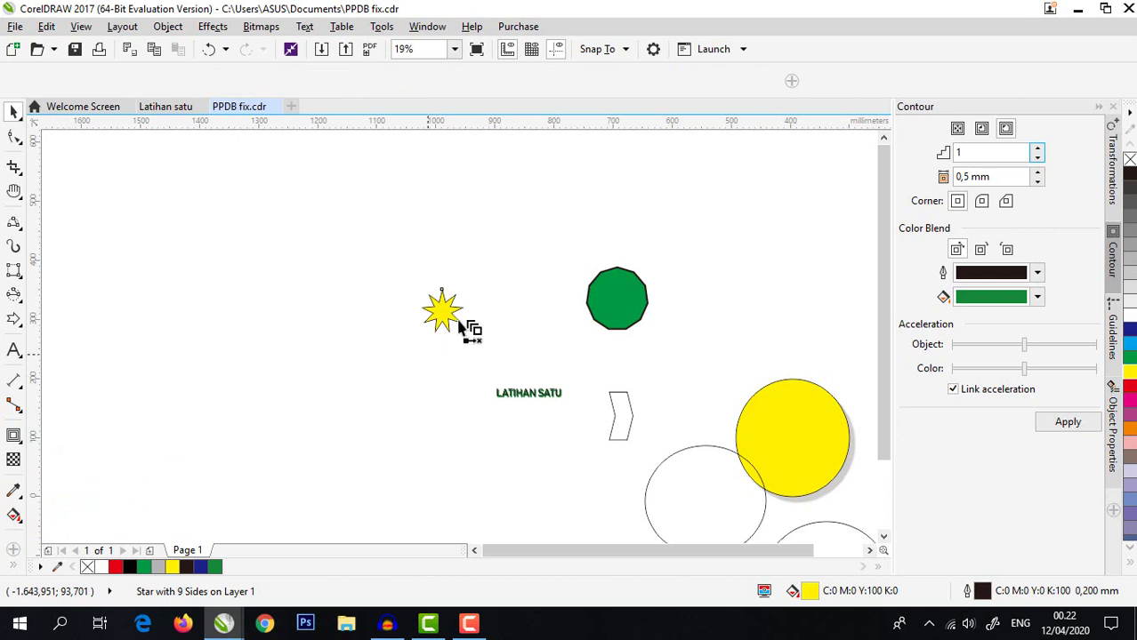
{"action": "scroll", "coordinate": [442, 322], "scroll_direction": "up", "scroll_amount": 1}
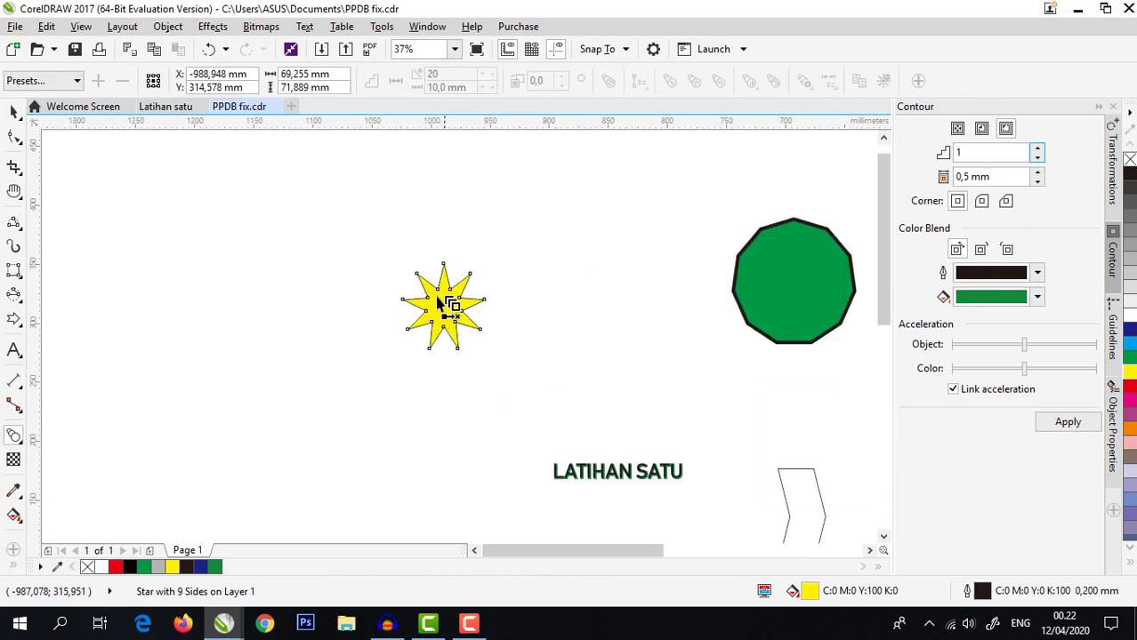
{"action": "scroll", "coordinate": [449, 316], "scroll_direction": "up", "scroll_amount": 1}
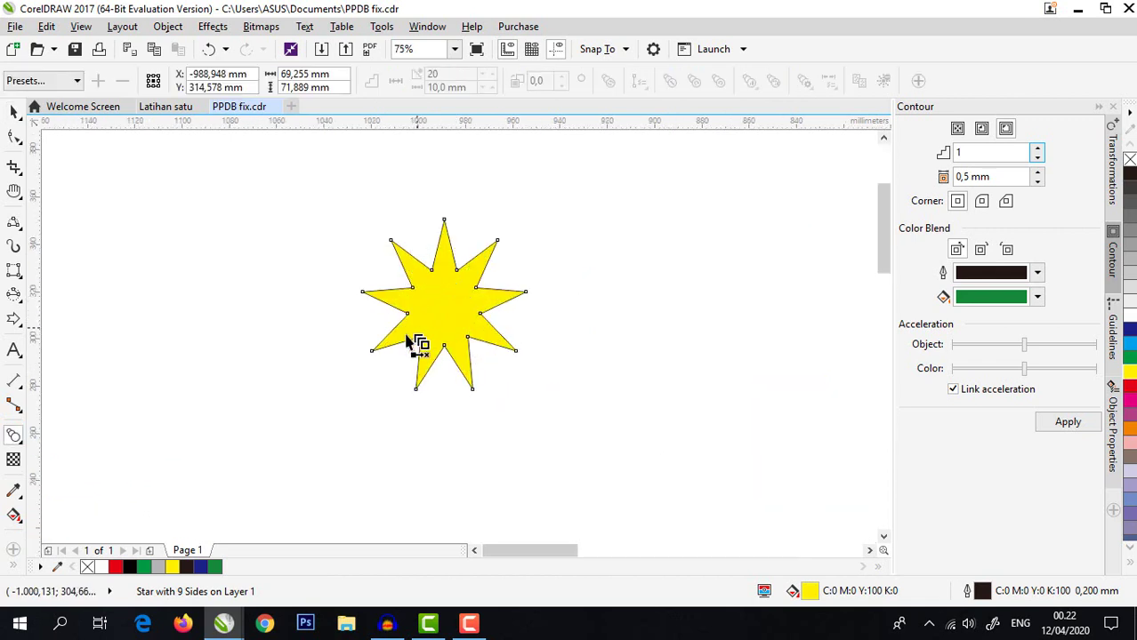
{"action": "scroll", "coordinate": [412, 345], "scroll_direction": "down", "scroll_amount": 1}
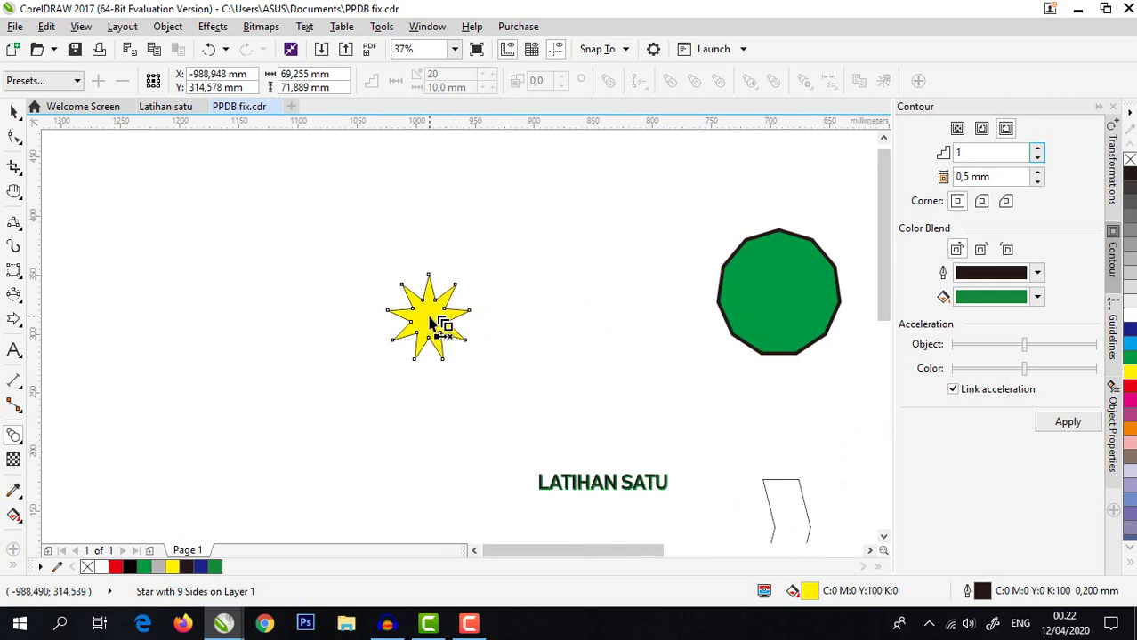
{"action": "left_click_drag", "start_coordinate": [449, 314], "coordinate": [799, 296]}
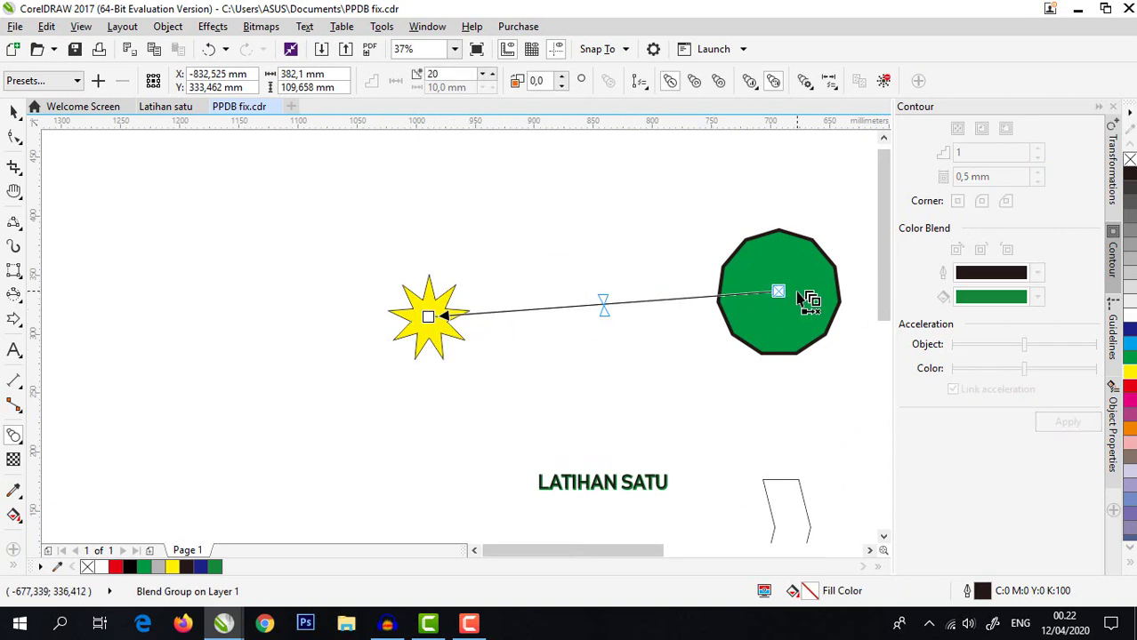
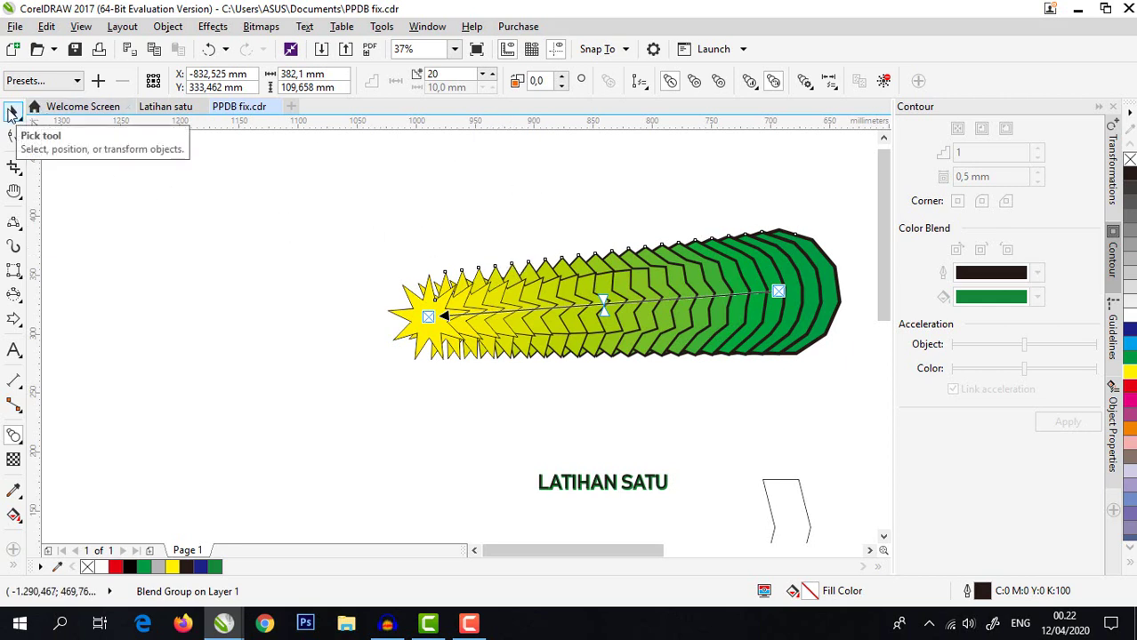
- Move the yellow star farther from the green polygon to stretch the blend, and break the blend group apart
{"action": "left_click", "coordinate": [11, 112]}
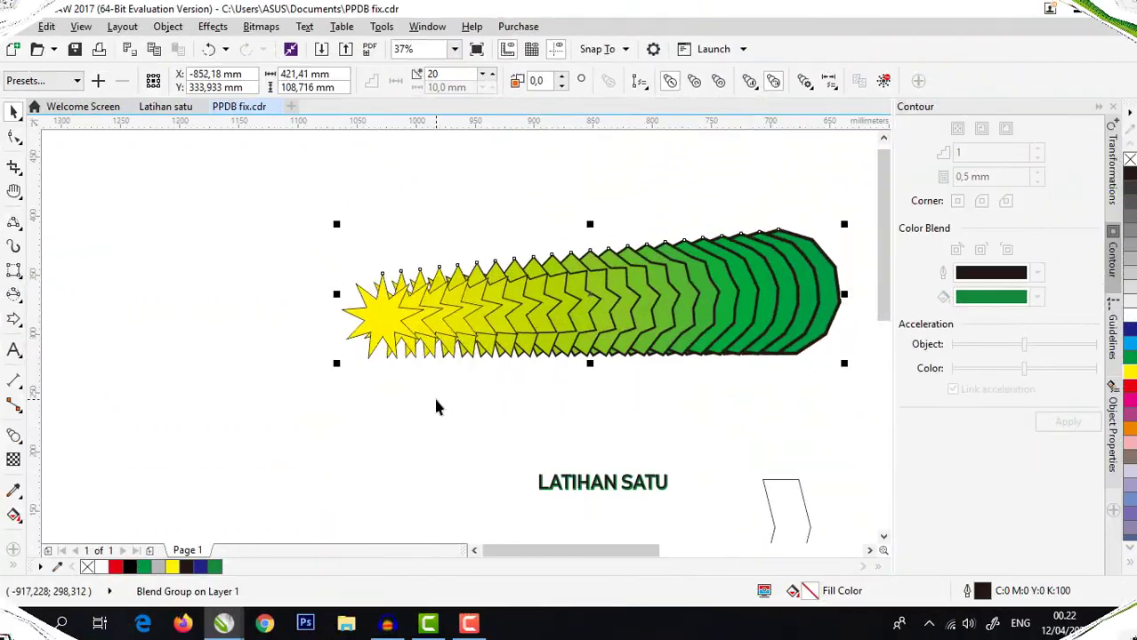
{"action": "left_click", "coordinate": [363, 425]}
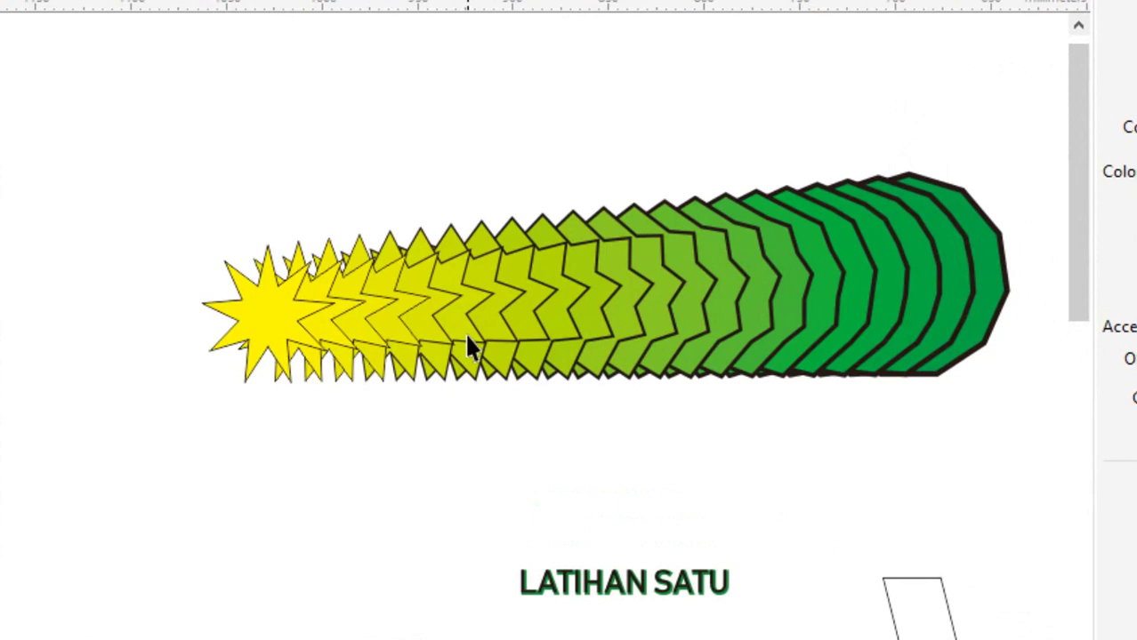
{"action": "right_click", "coordinate": [499, 340]}
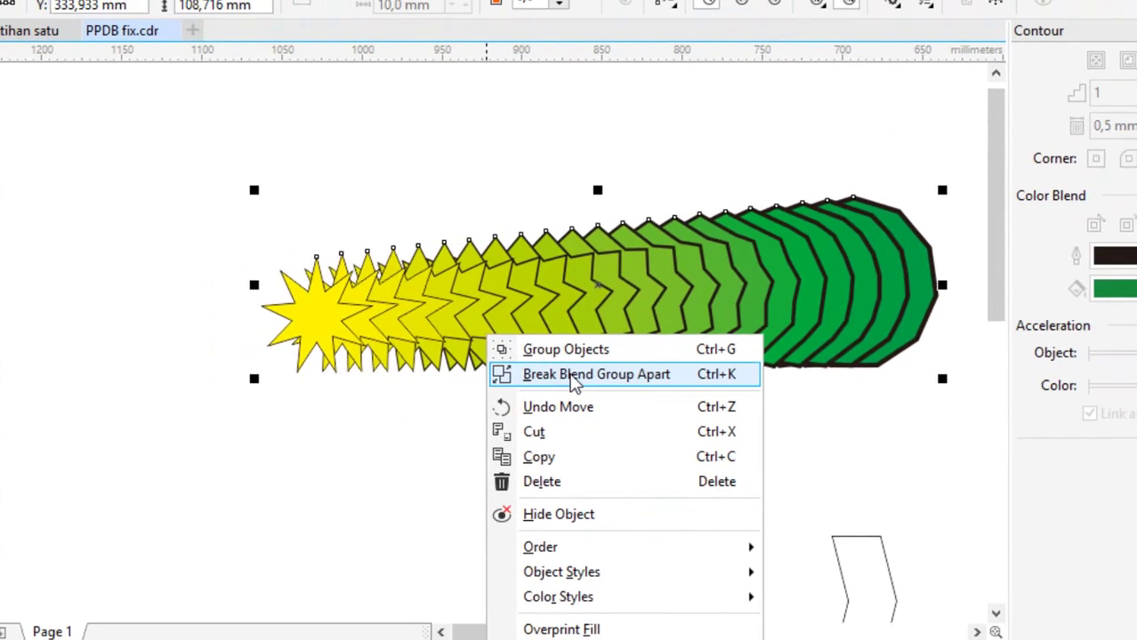
{"action": "left_click", "coordinate": [577, 388]}
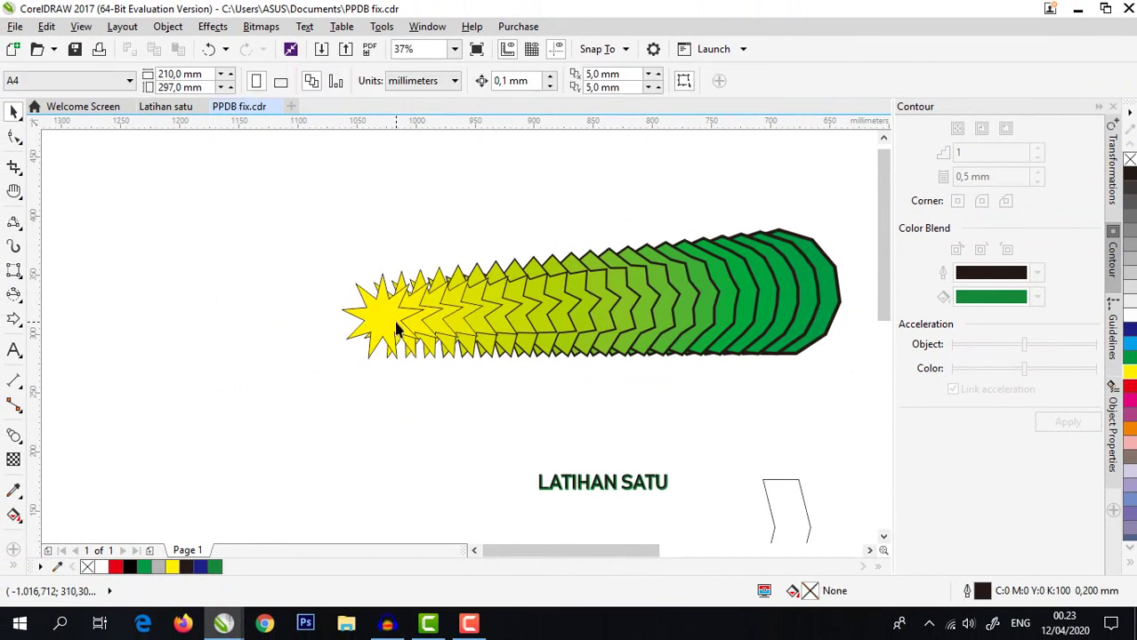
- Pull the end star away from the blend and move the group of intermediate shapes up to about X -881 mm, Y 383 mm
{"action": "left_click_drag", "start_coordinate": [396, 324], "coordinate": [390, 256]}
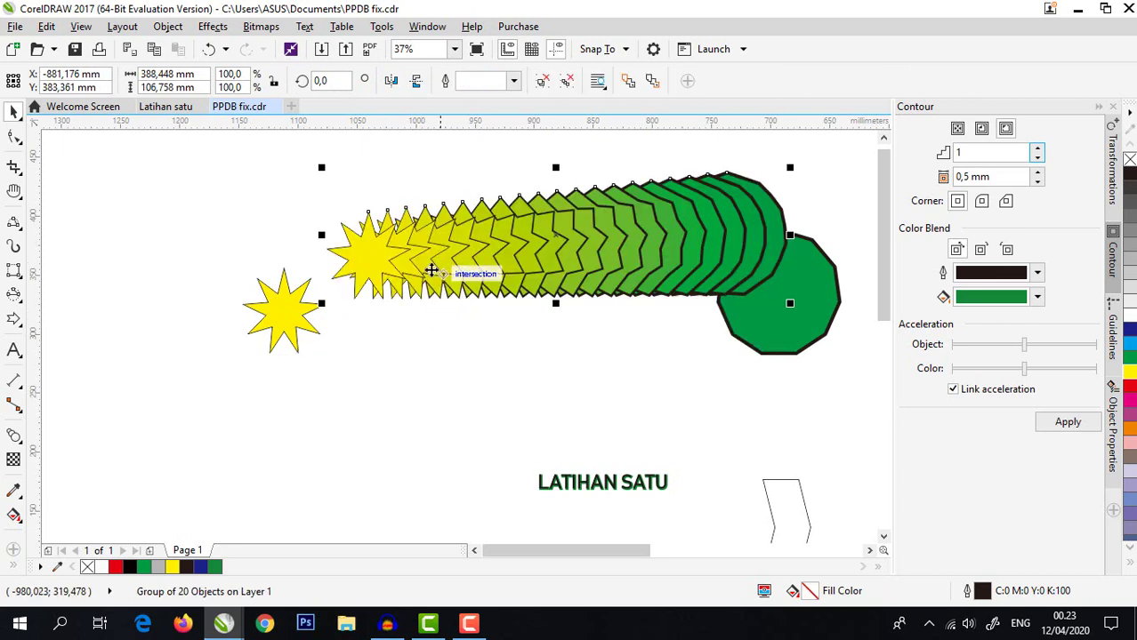
{"action": "left_click", "coordinate": [532, 326]}
{"action": "left_click", "coordinate": [531, 267]}
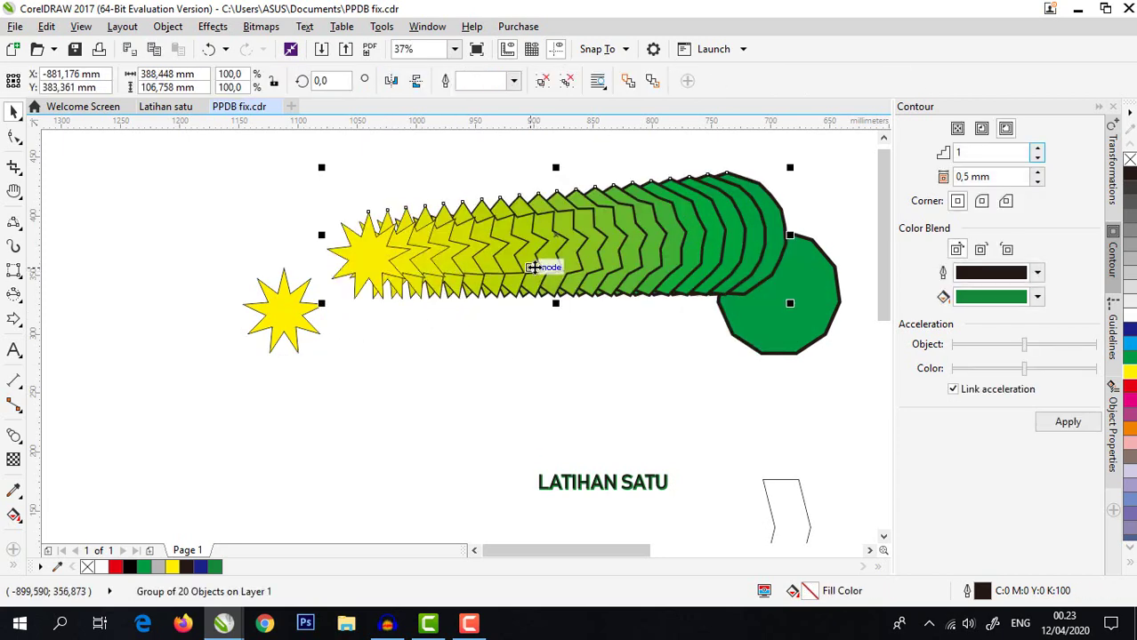
- Ungroup the intermediate blend shapes and move several of the yellow and green ones out of the row individually
{"action": "left_click", "coordinate": [541, 82]}
{"action": "left_click", "coordinate": [454, 375]}
{"action": "left_click_drag", "start_coordinate": [369, 254], "coordinate": [387, 333]}
{"action": "left_click_drag", "start_coordinate": [403, 264], "coordinate": [315, 280]}
{"action": "left_click_drag", "start_coordinate": [457, 240], "coordinate": [436, 318]}
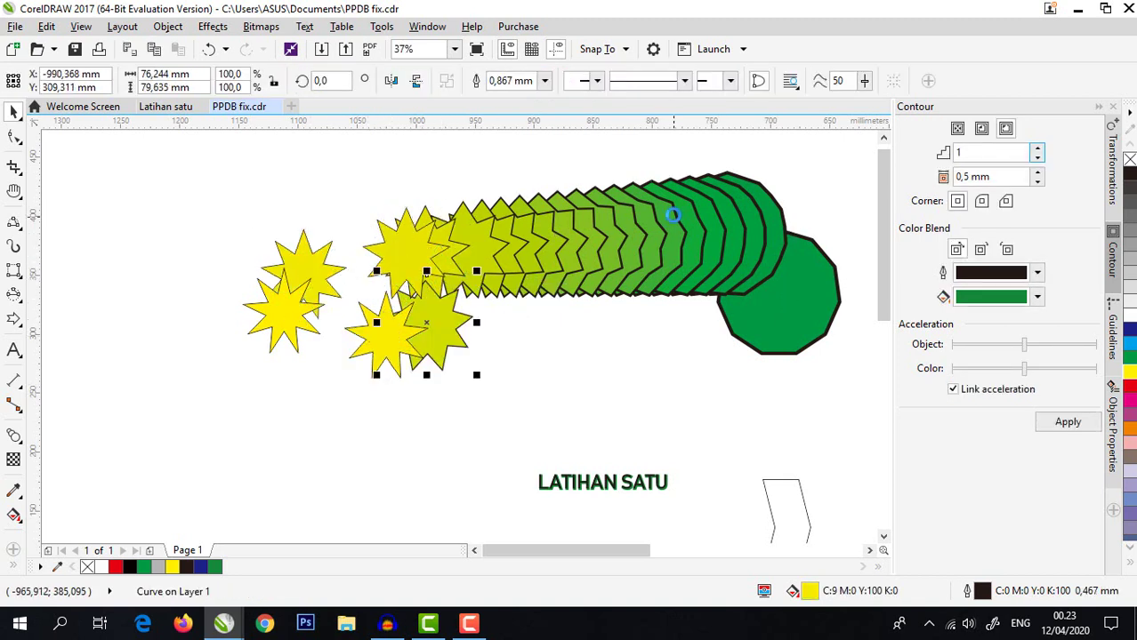
{"action": "left_click_drag", "start_coordinate": [686, 203], "coordinate": [500, 320]}
{"action": "left_click_drag", "start_coordinate": [562, 250], "coordinate": [542, 278]}
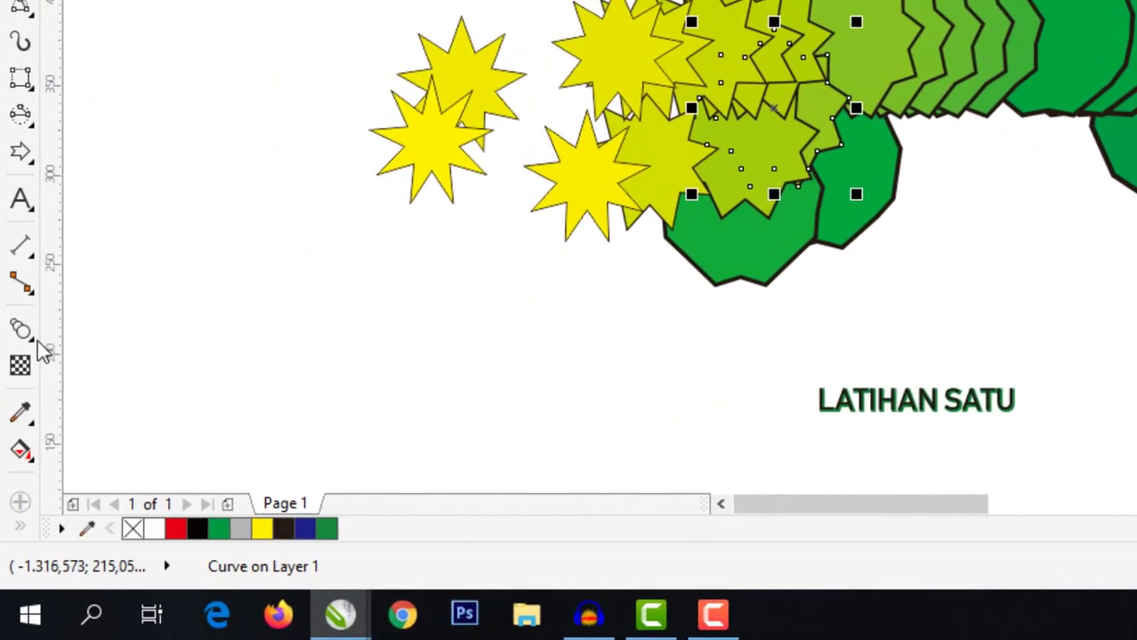
- Distort the unfilled circle beside the yellow circle with the Push Corners preset
{"action": "left_click", "coordinate": [34, 342]}
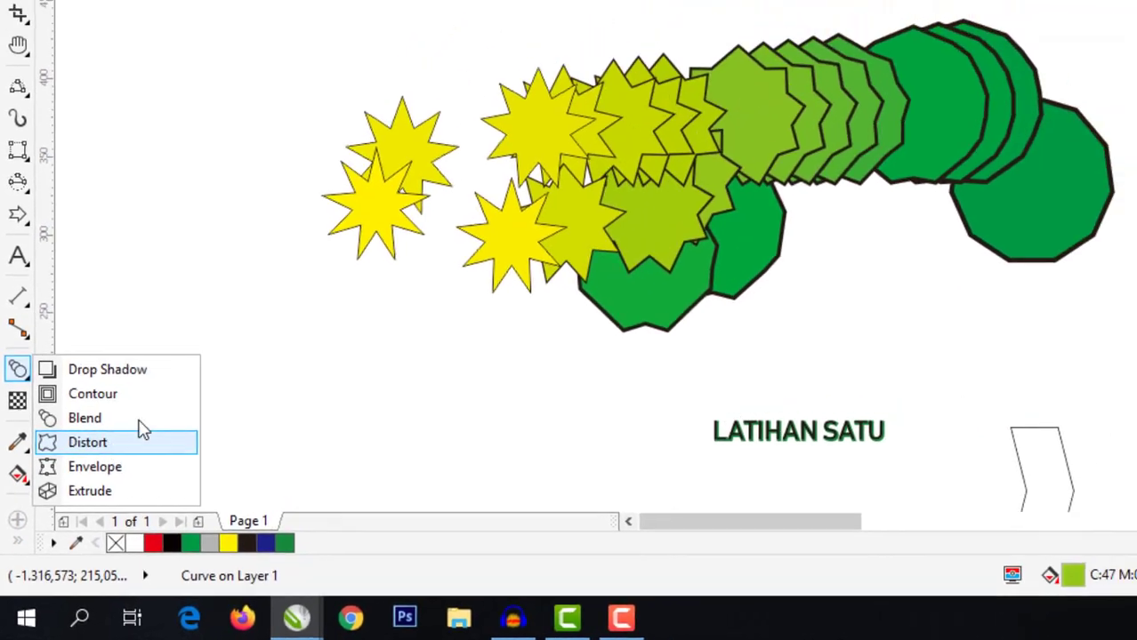
{"action": "left_click", "coordinate": [125, 413]}
{"action": "scroll", "coordinate": [361, 316], "scroll_direction": "down", "scroll_amount": 2}
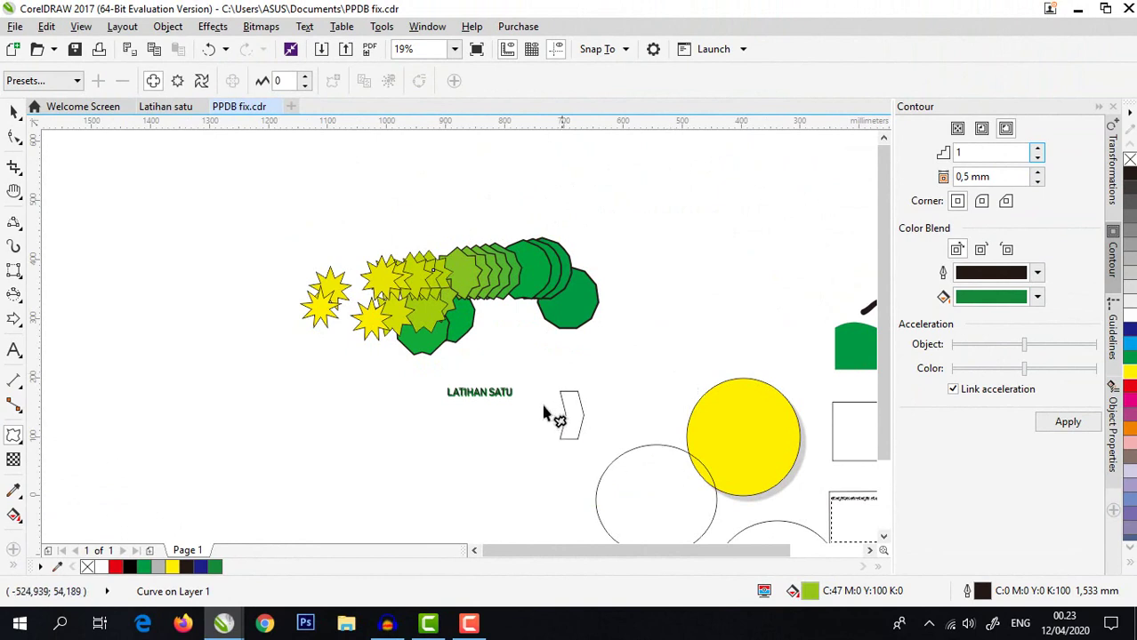
{"action": "scroll", "coordinate": [548, 411], "scroll_direction": "down", "scroll_amount": 2}
{"action": "scroll", "coordinate": [616, 490], "scroll_direction": "up", "scroll_amount": 2}
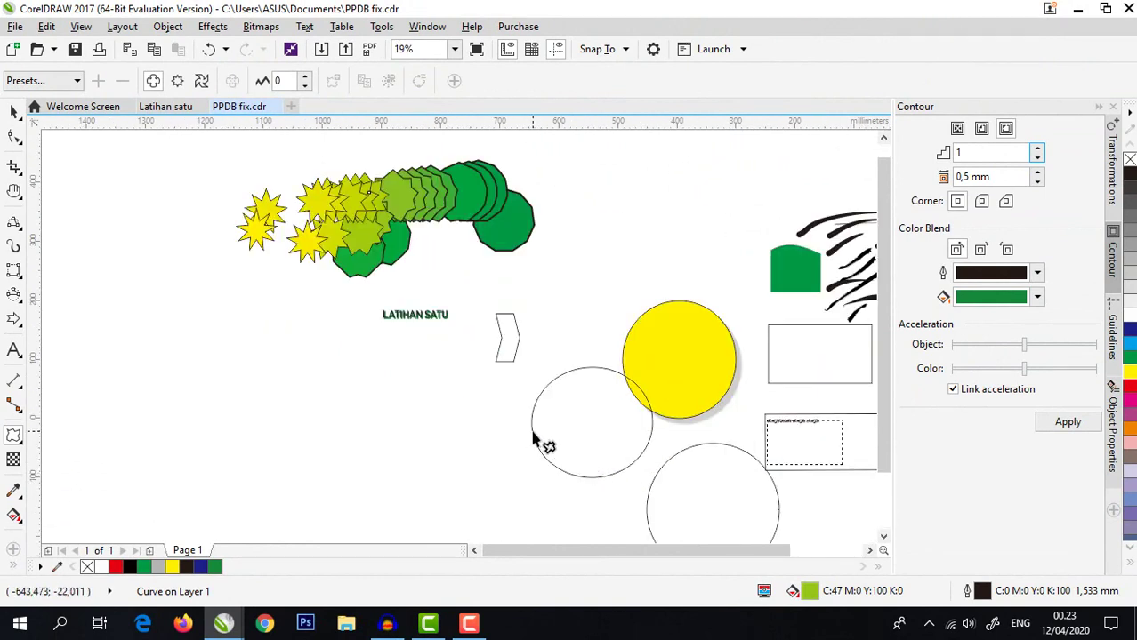
{"action": "left_click", "coordinate": [533, 438]}
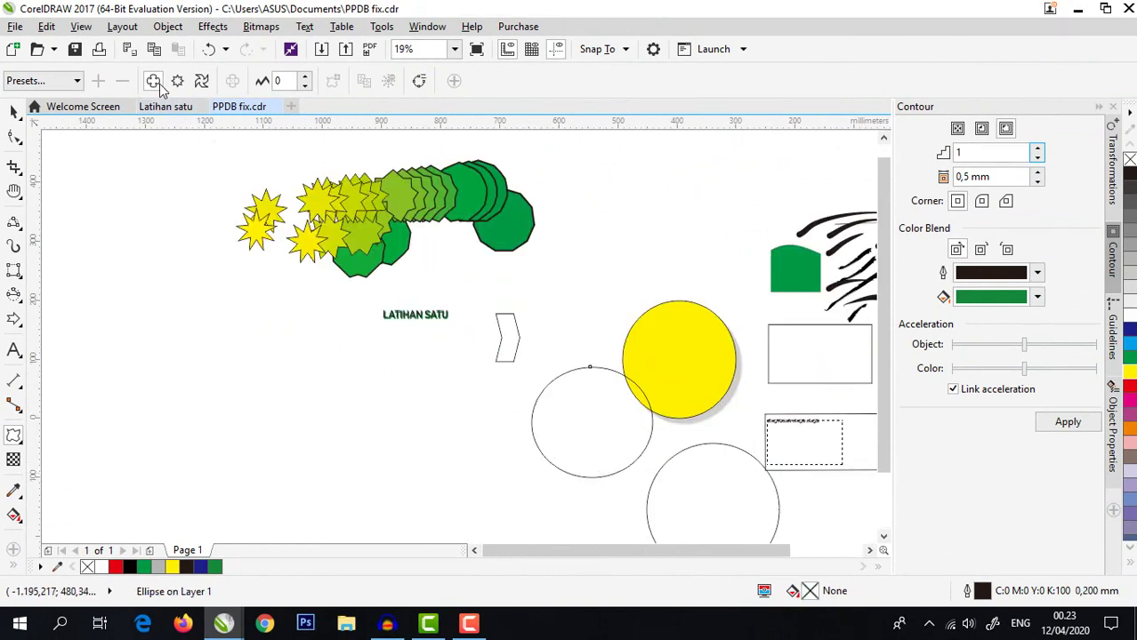
{"action": "left_click", "coordinate": [75, 83]}
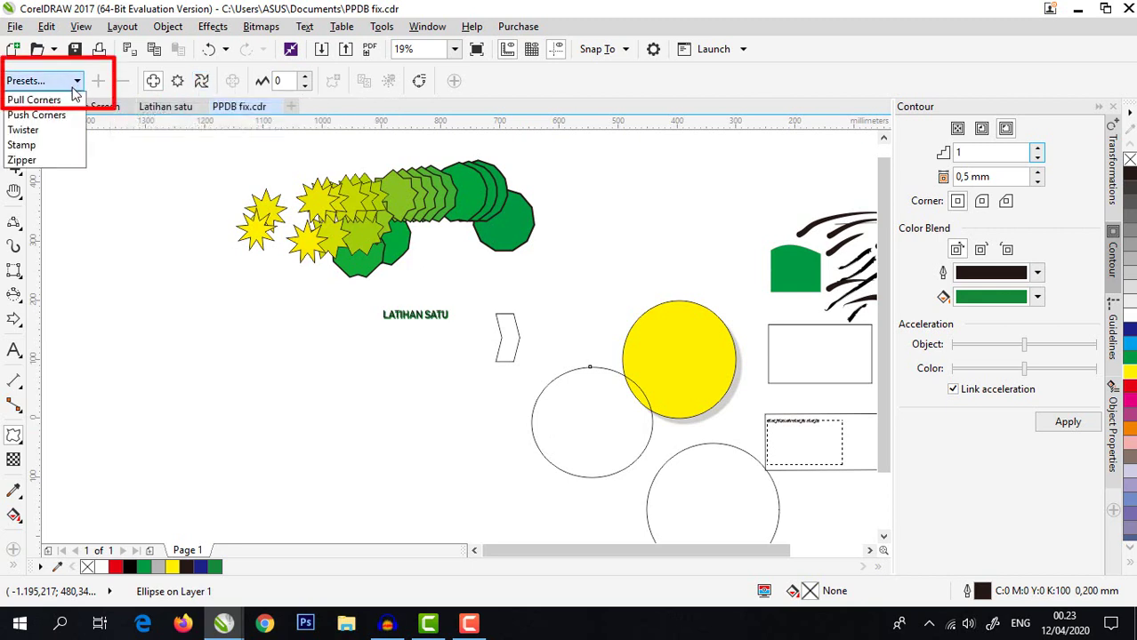
{"action": "left_click", "coordinate": [53, 115]}
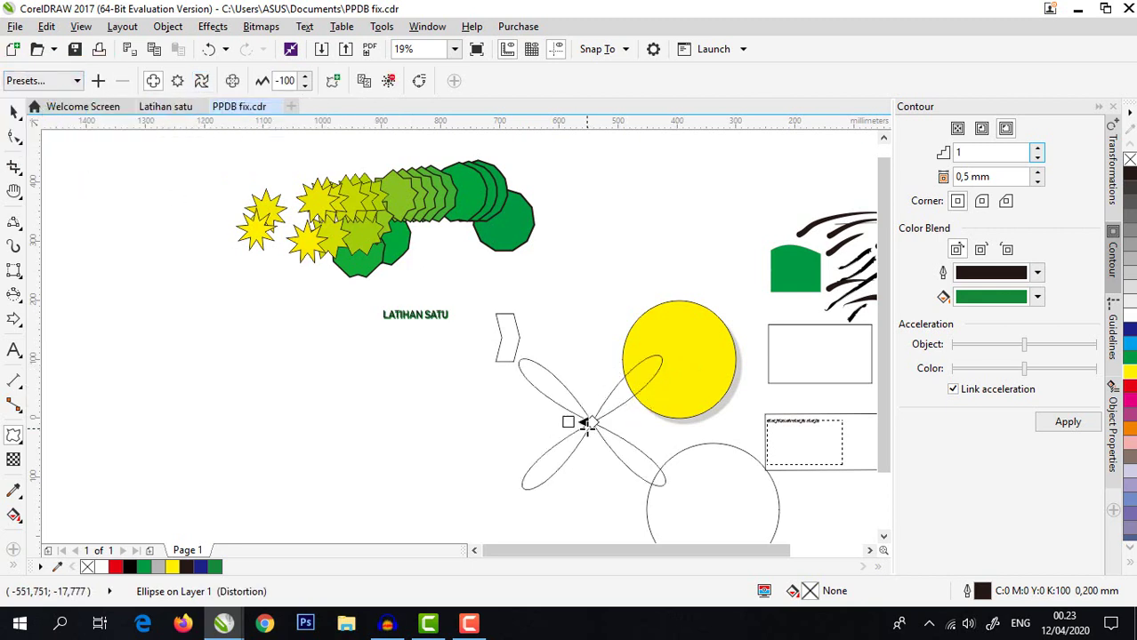
- Give the distorted circle a twister distortion with the Twister preset, and reapply the Push Corners preset
{"action": "left_click", "coordinate": [202, 81]}
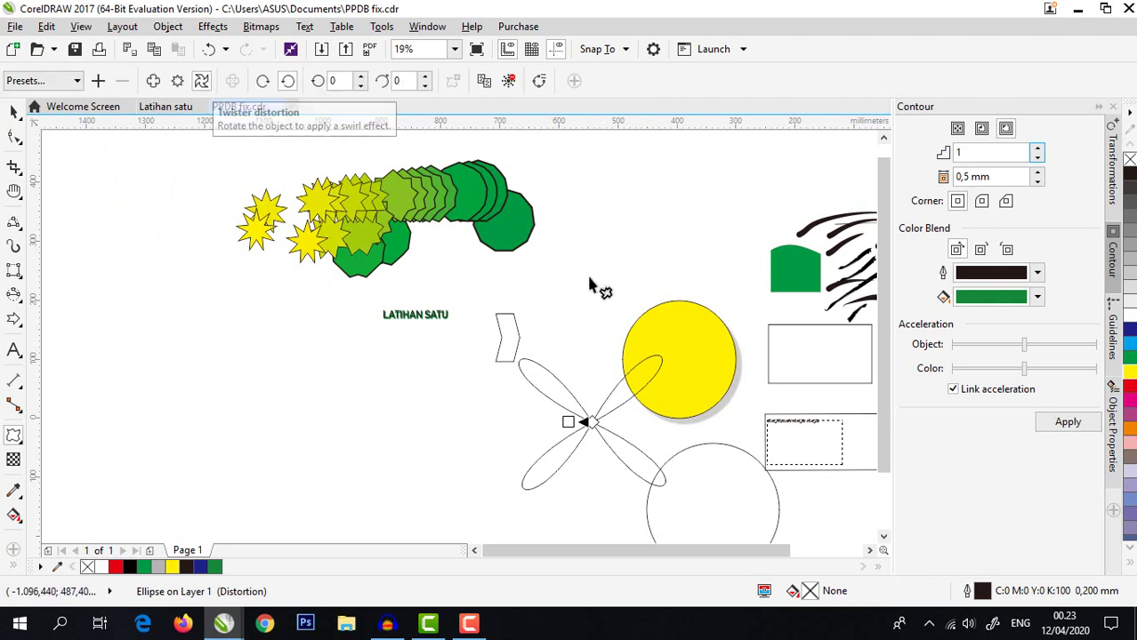
{"action": "left_click_drag", "start_coordinate": [591, 419], "coordinate": [636, 400]}
{"action": "left_click", "coordinate": [151, 82]}
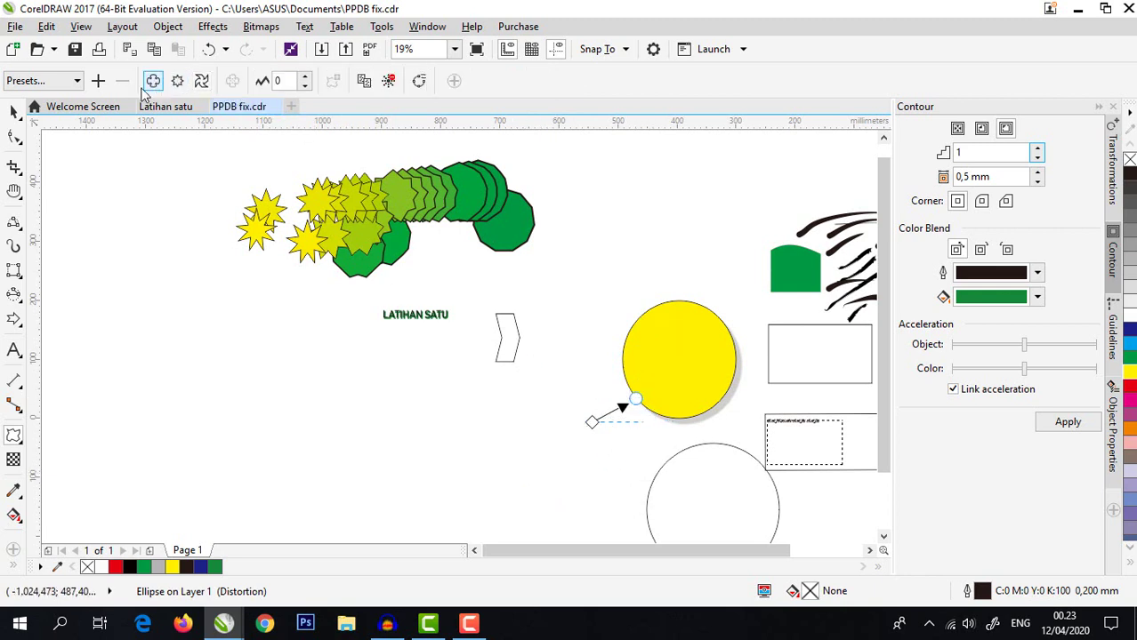
{"action": "left_click", "coordinate": [74, 82]}
{"action": "left_click", "coordinate": [62, 132]}
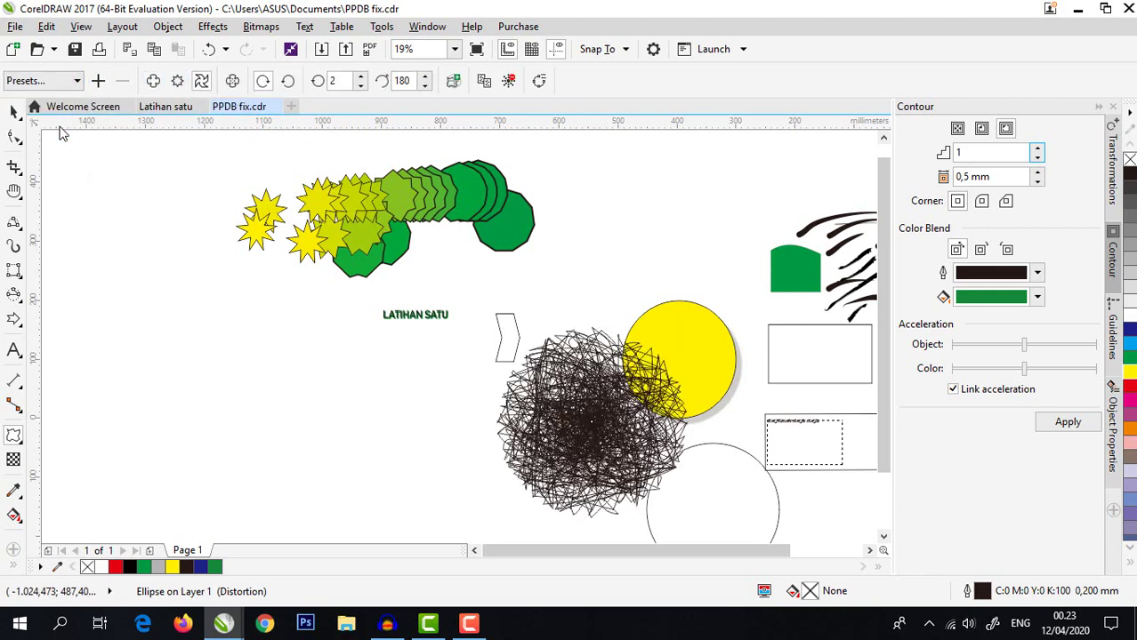
{"action": "left_click", "coordinate": [75, 81]}
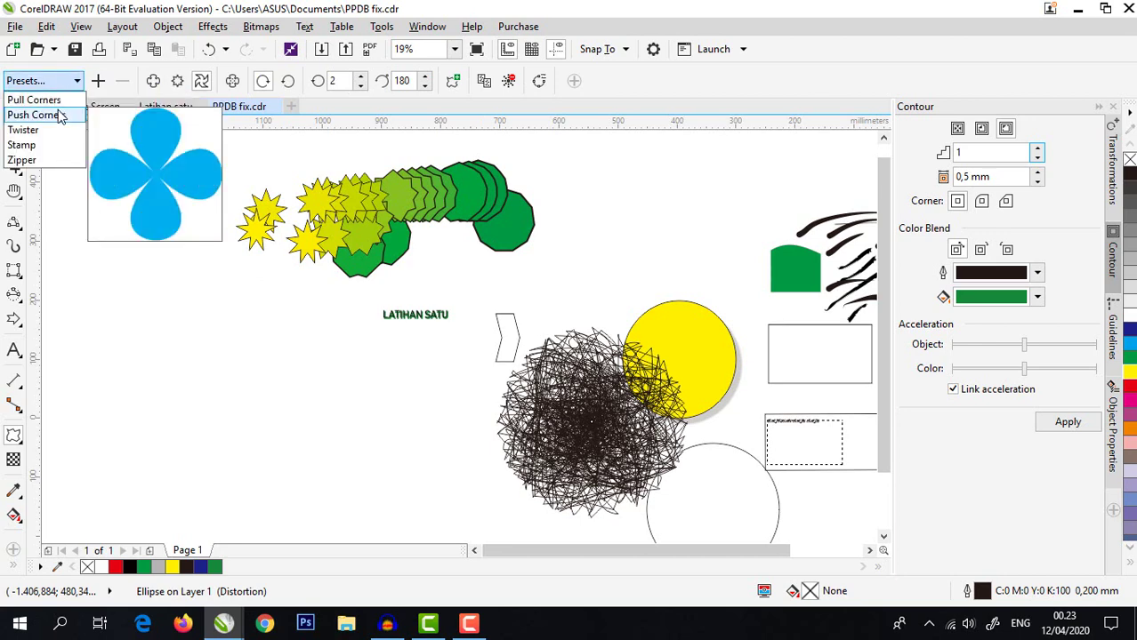
{"action": "left_click", "coordinate": [59, 116]}
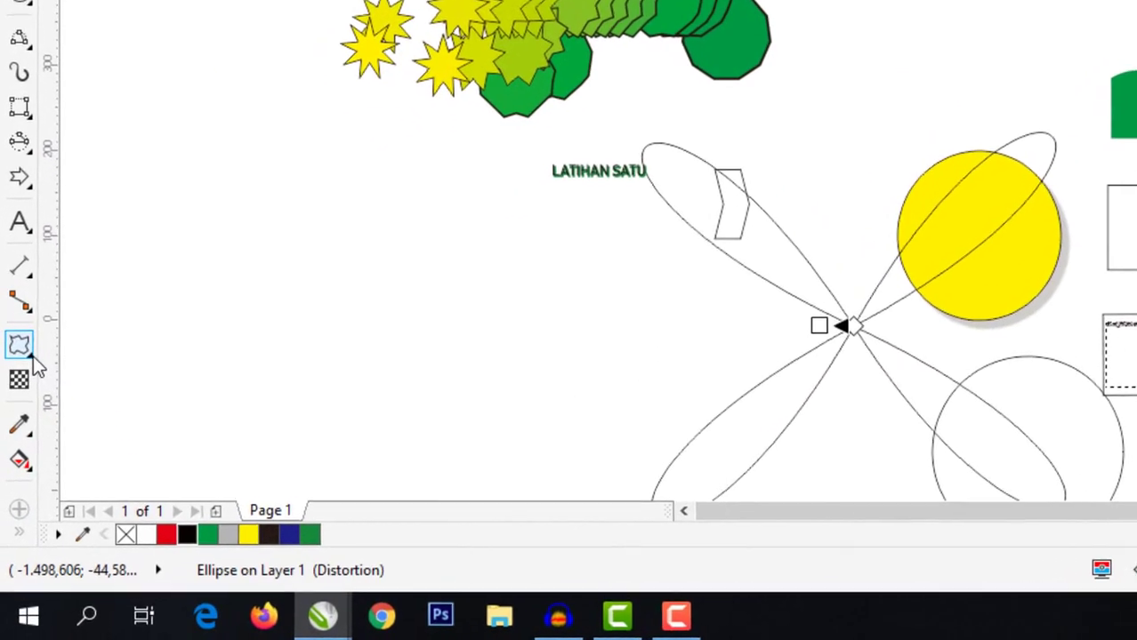
- Move the "LATIHAN SATU" text into the empty area at about X -1188.6 mm, Y 48.9 mm
{"action": "left_click", "coordinate": [15, 437]}
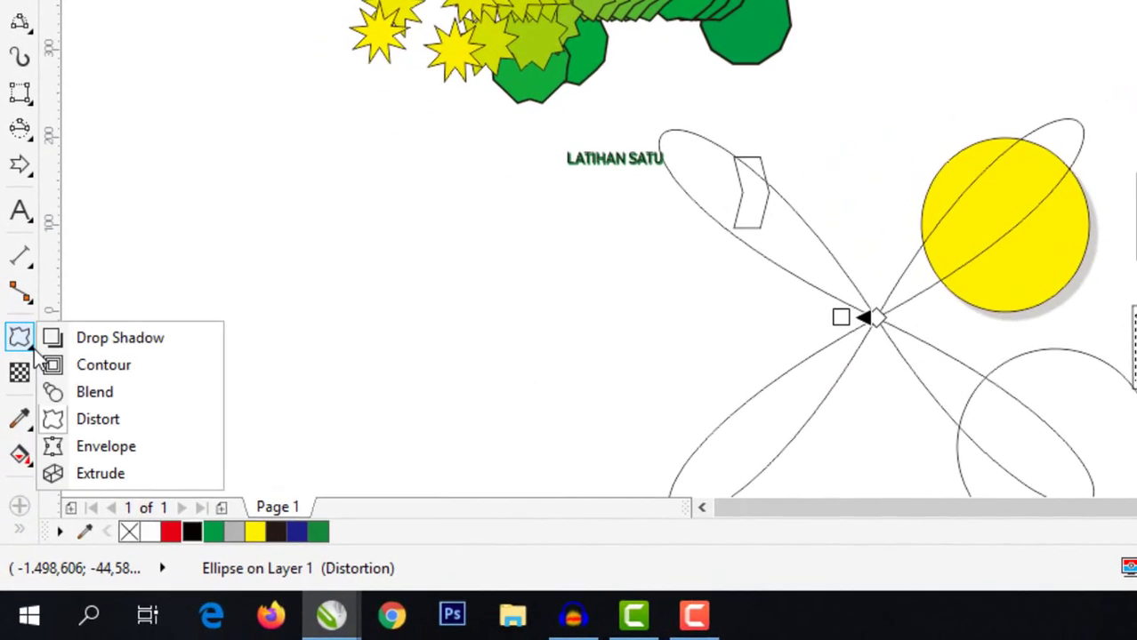
{"action": "left_click", "coordinate": [110, 448]}
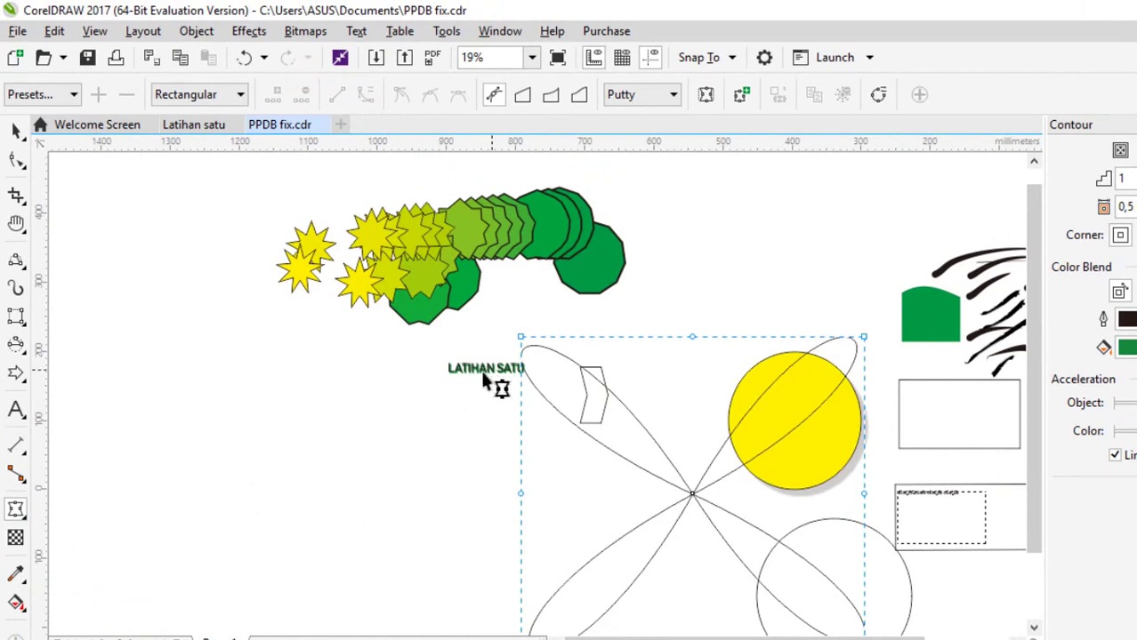
{"action": "left_click", "coordinate": [15, 131]}
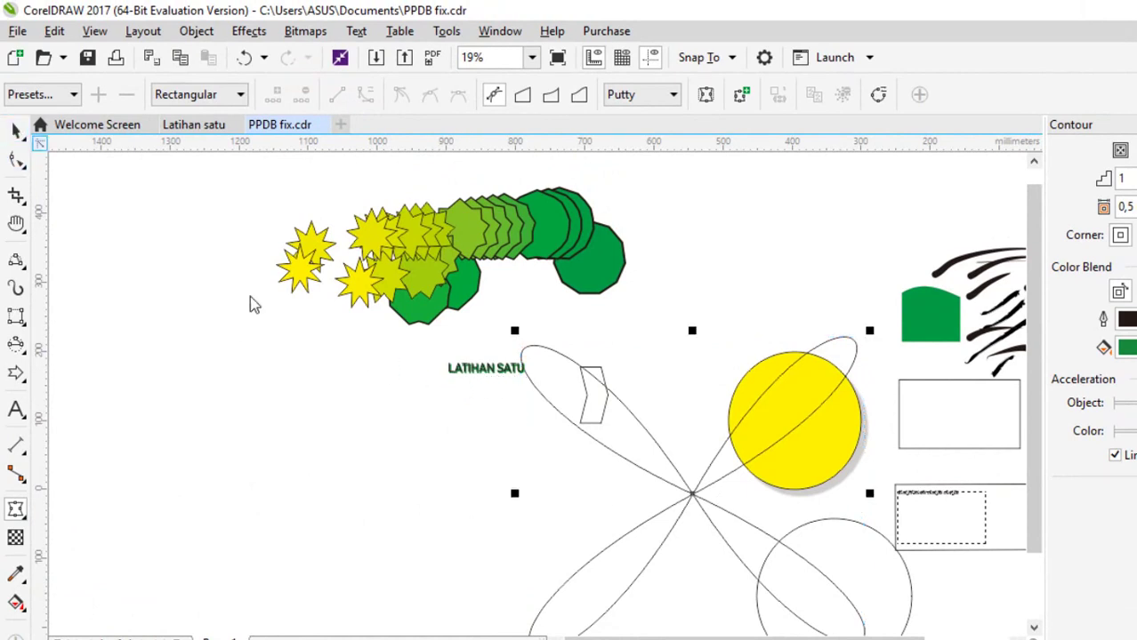
{"action": "left_click", "coordinate": [481, 370]}
{"action": "left_click_drag", "start_coordinate": [485, 374], "coordinate": [223, 464]}
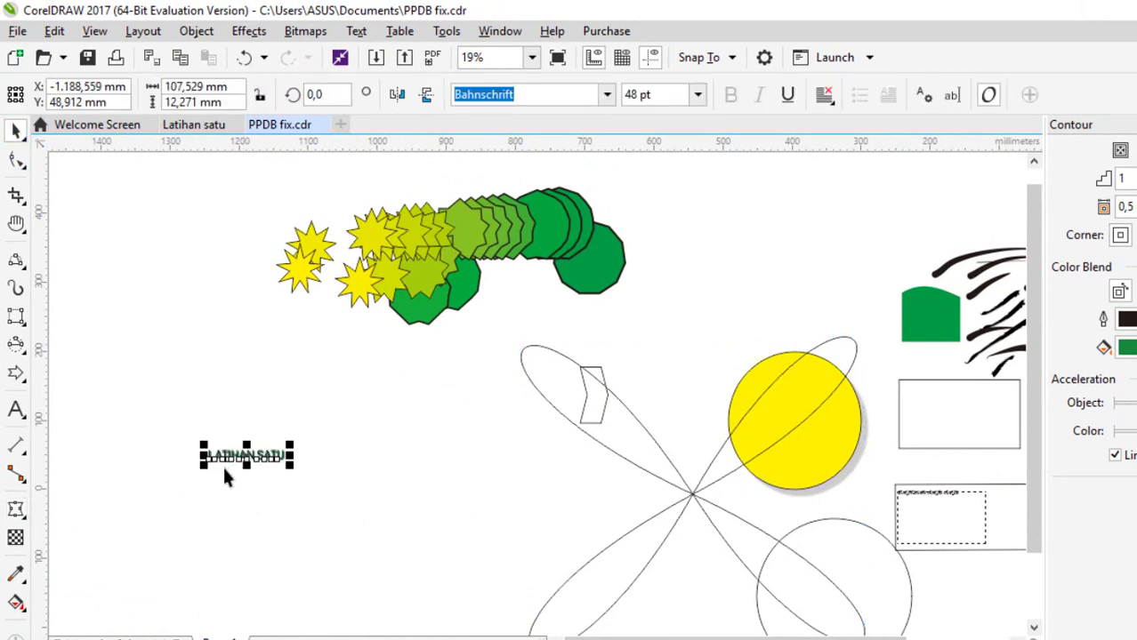
{"action": "scroll", "coordinate": [286, 427], "scroll_direction": "up", "scroll_amount": 2}
{"action": "scroll", "coordinate": [383, 458], "scroll_direction": "down", "scroll_amount": 2}
{"action": "scroll", "coordinate": [329, 487], "scroll_direction": "up", "scroll_amount": 1}
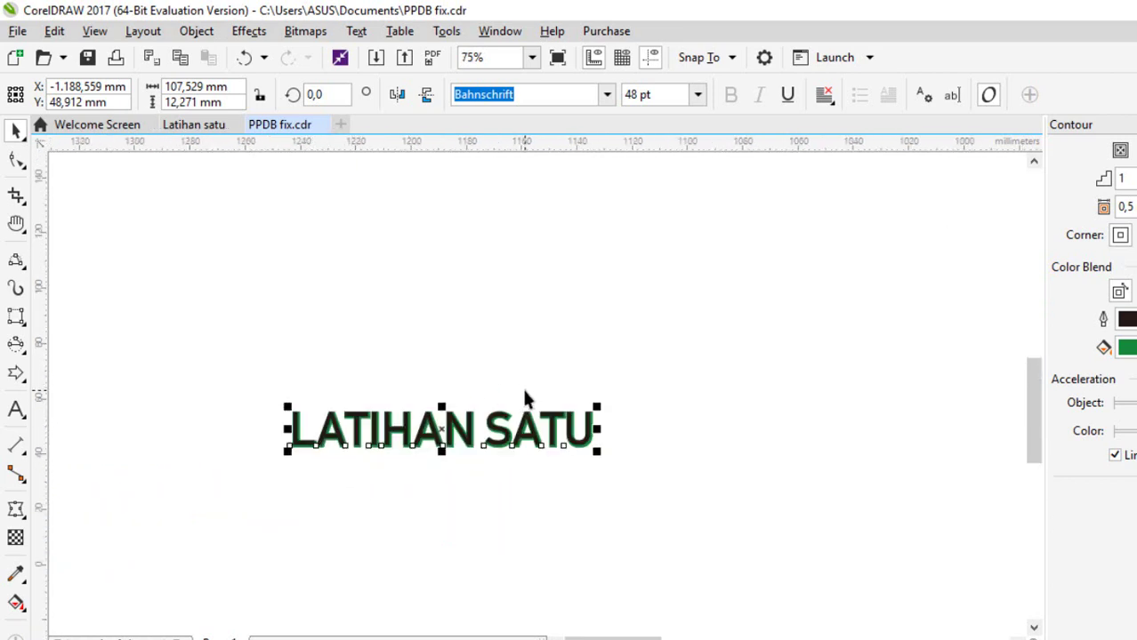
- Arch the upper edge of "LATIHAN SATU" with the Envelope tool by raising its middle node and adjusting the corner curve handles
{"action": "left_click", "coordinate": [16, 511]}
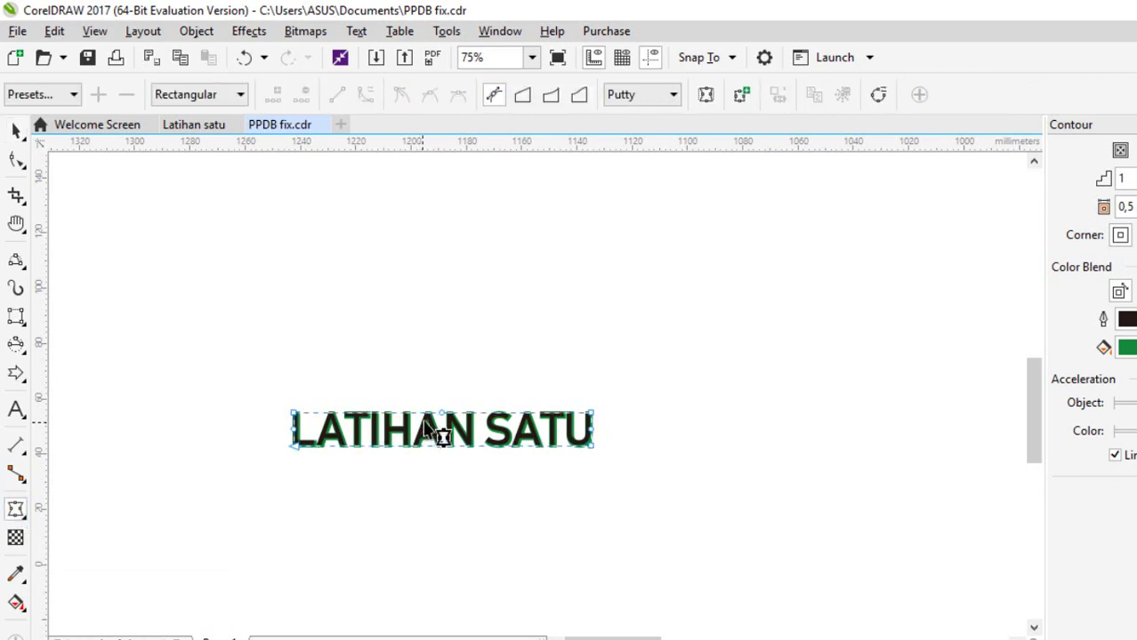
{"action": "left_click_drag", "start_coordinate": [441, 414], "coordinate": [435, 375]}
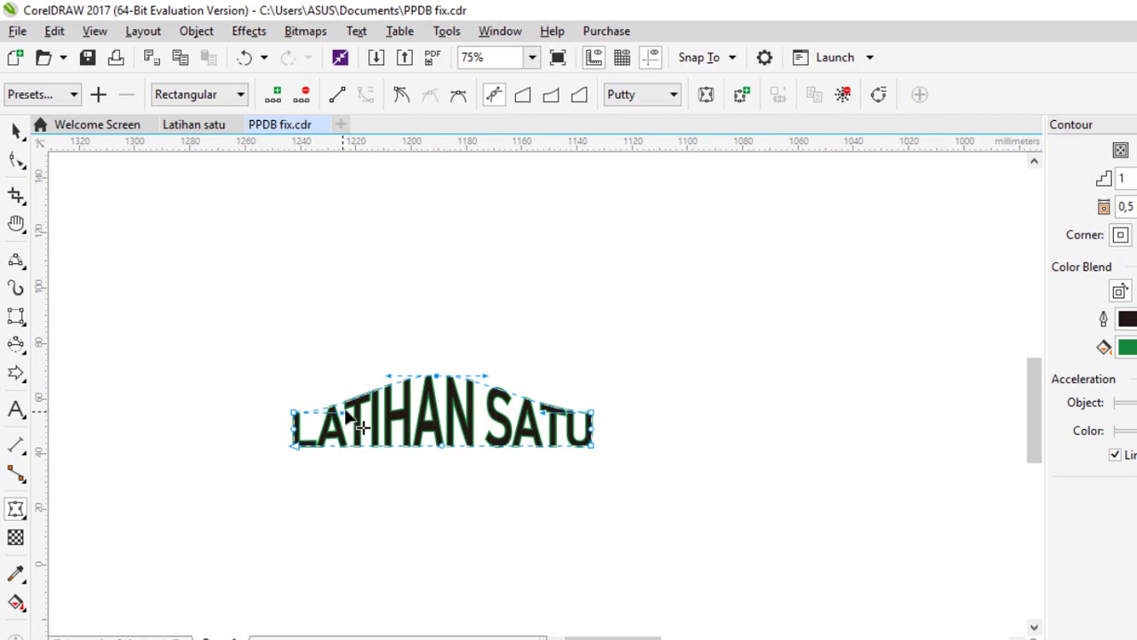
{"action": "left_click_drag", "start_coordinate": [345, 413], "coordinate": [352, 400]}
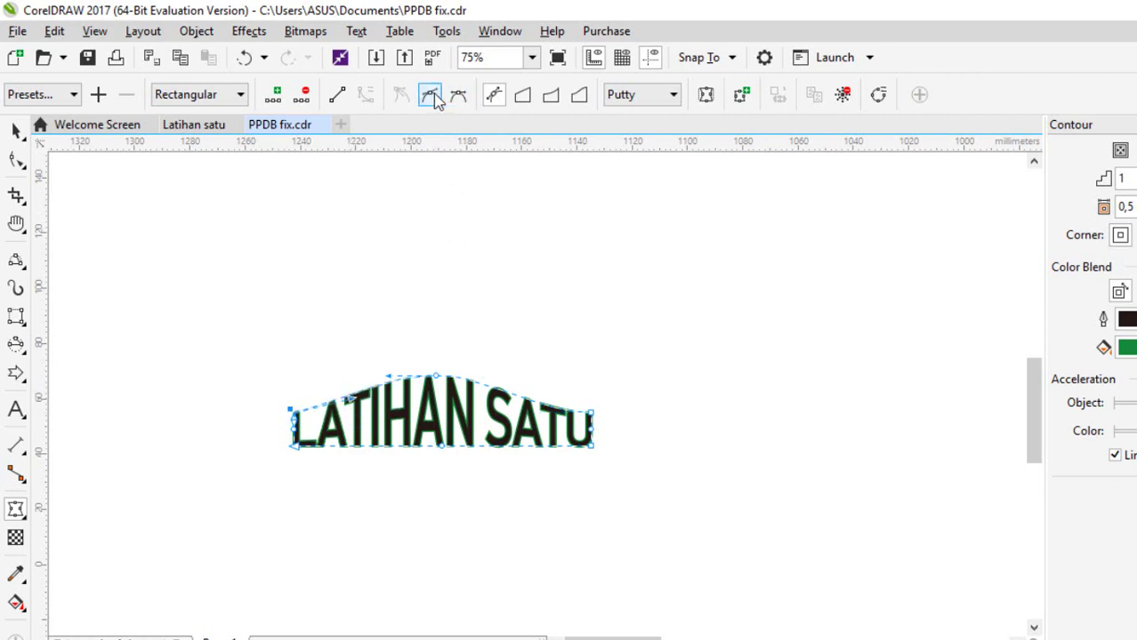
{"action": "left_click", "coordinate": [456, 94]}
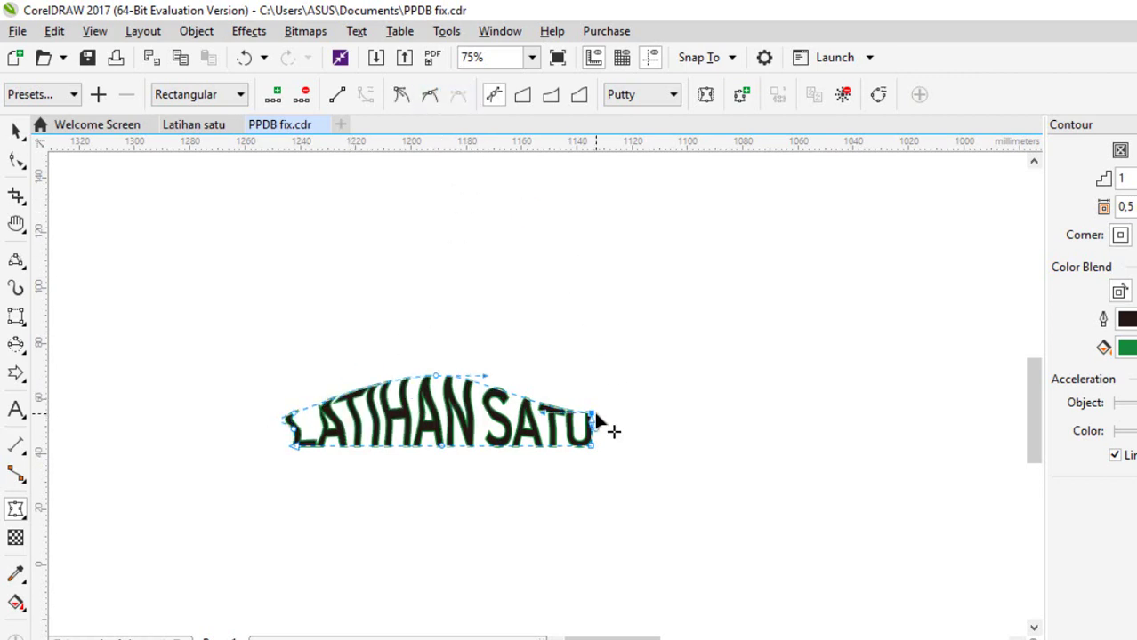
{"action": "left_click_drag", "start_coordinate": [543, 412], "coordinate": [551, 387]}
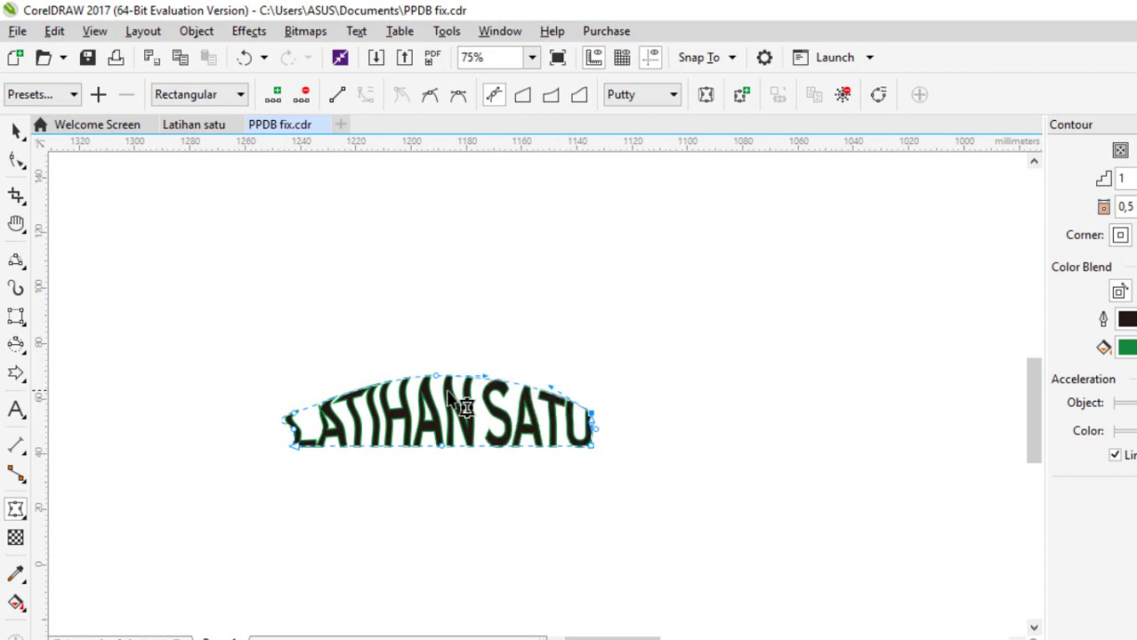
{"action": "left_click", "coordinate": [292, 417]}
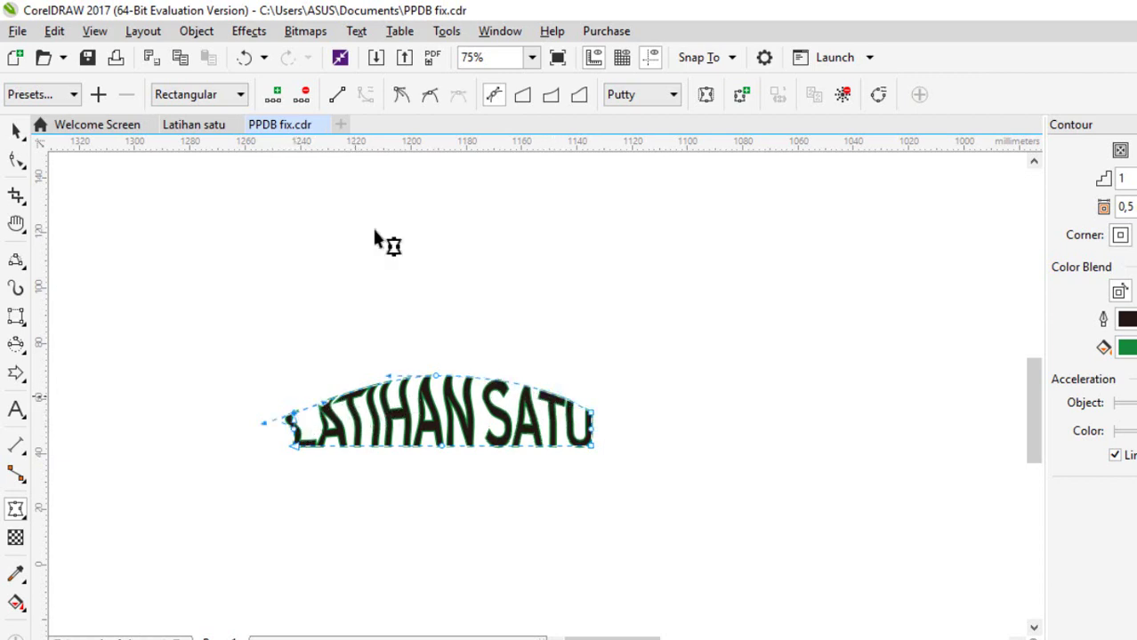
{"action": "left_click_drag", "start_coordinate": [263, 424], "coordinate": [318, 450]}
- Delete the middle node of the envelope's left edge, make that edge a straight line, and raise the lower middle node to curve the text's base
{"action": "scroll", "coordinate": [320, 436], "scroll_direction": "up", "scroll_amount": 2}
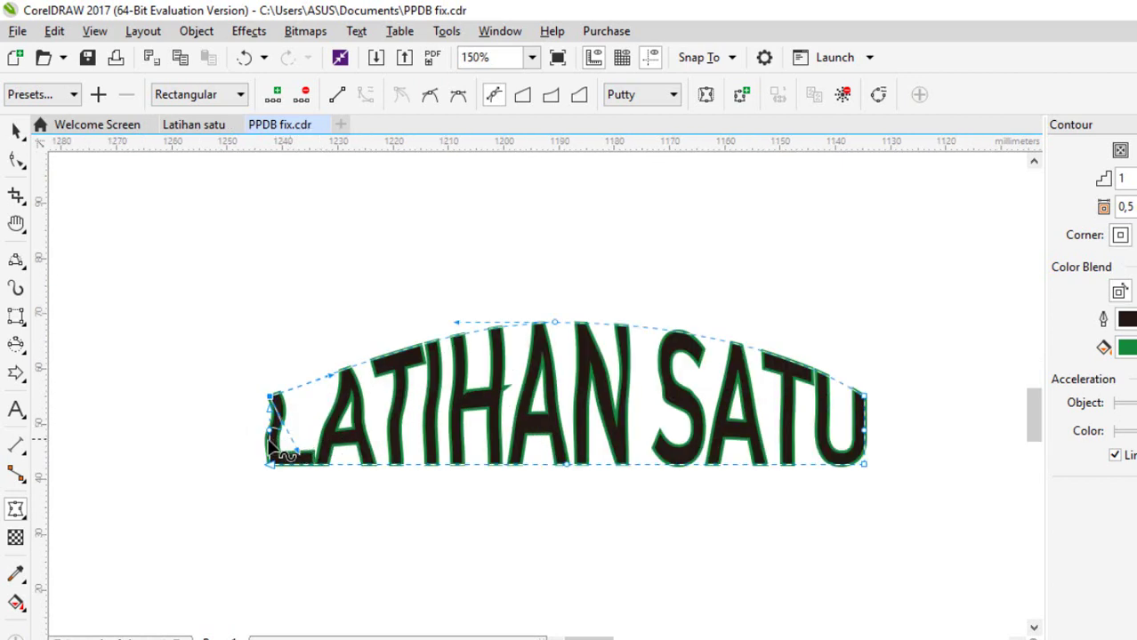
{"action": "double_click", "coordinate": [270, 433]}
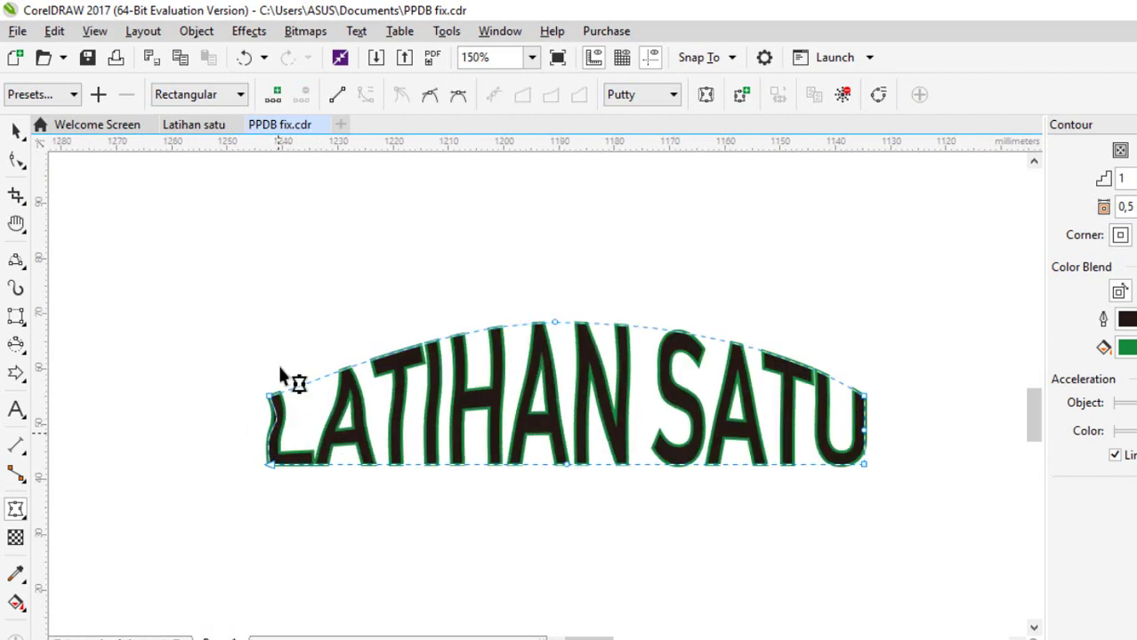
{"action": "left_click", "coordinate": [276, 418]}
{"action": "left_click", "coordinate": [339, 95]}
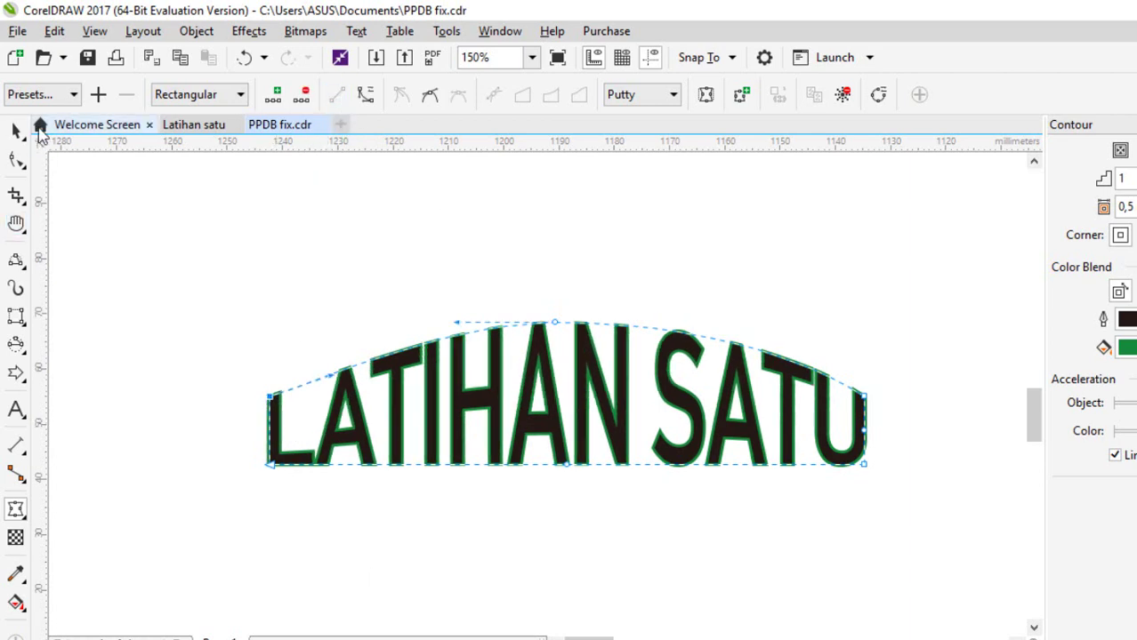
{"action": "left_click_drag", "start_coordinate": [567, 466], "coordinate": [567, 414]}
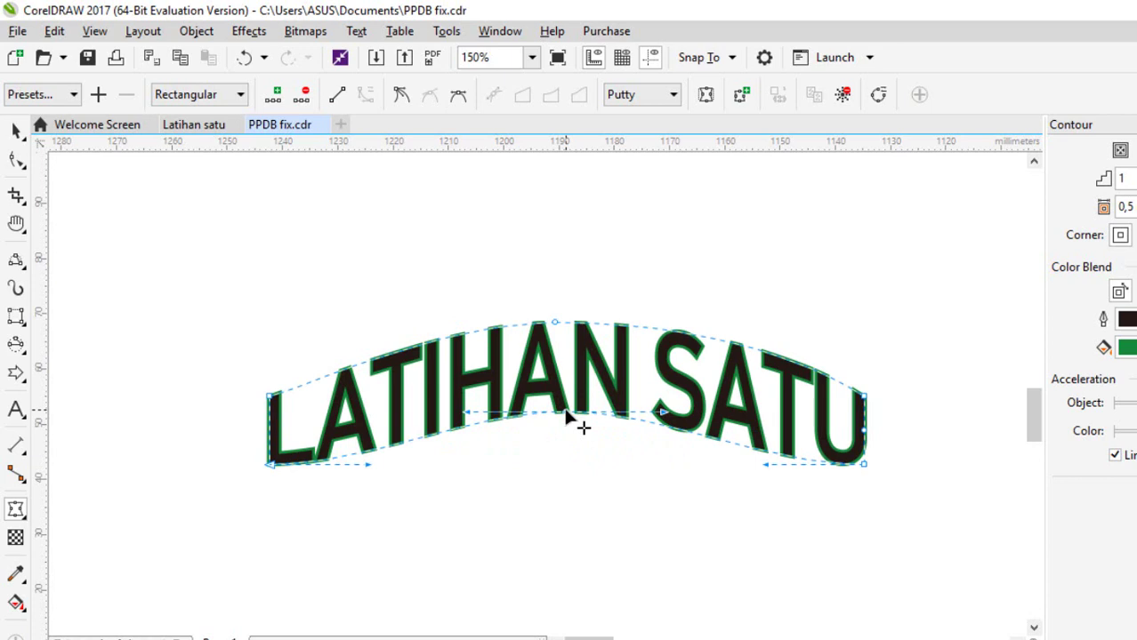
{"action": "left_click", "coordinate": [17, 131]}
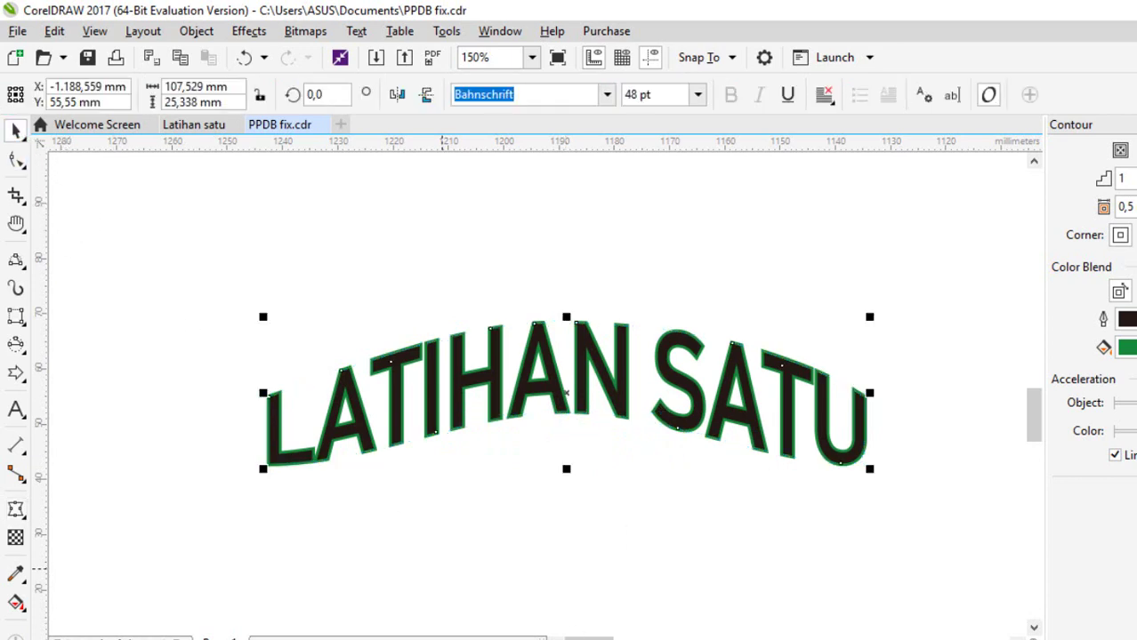
{"action": "left_click", "coordinate": [28, 524]}
{"action": "scroll", "coordinate": [421, 455], "scroll_direction": "down", "scroll_amount": 3}
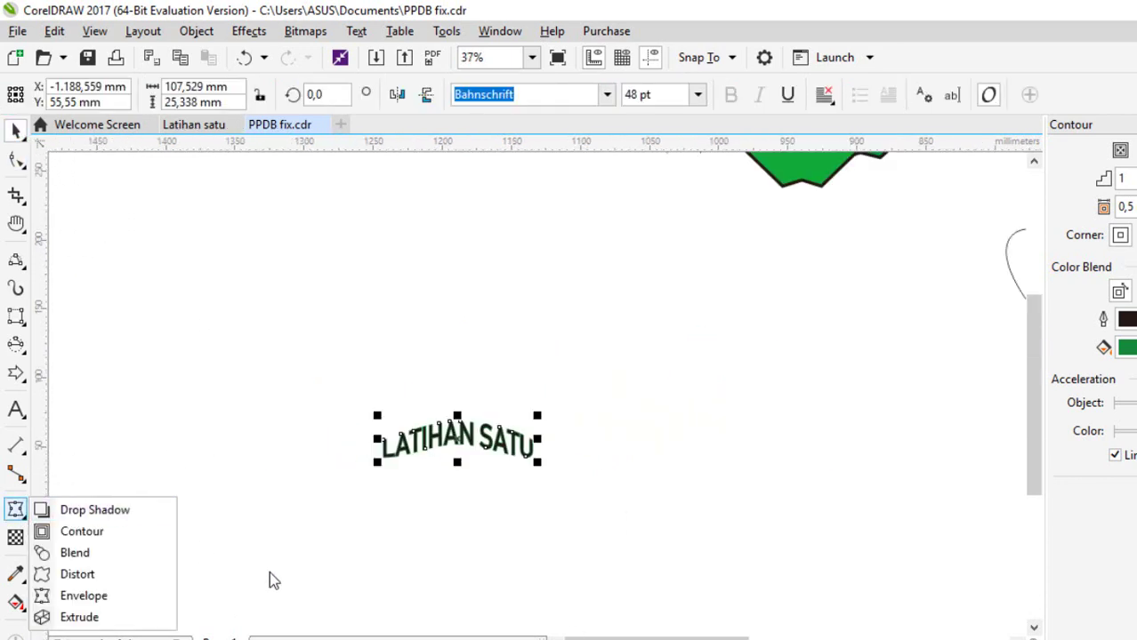
{"action": "left_click", "coordinate": [131, 620]}
{"action": "scroll", "coordinate": [560, 365], "scroll_direction": "down", "scroll_amount": 3}
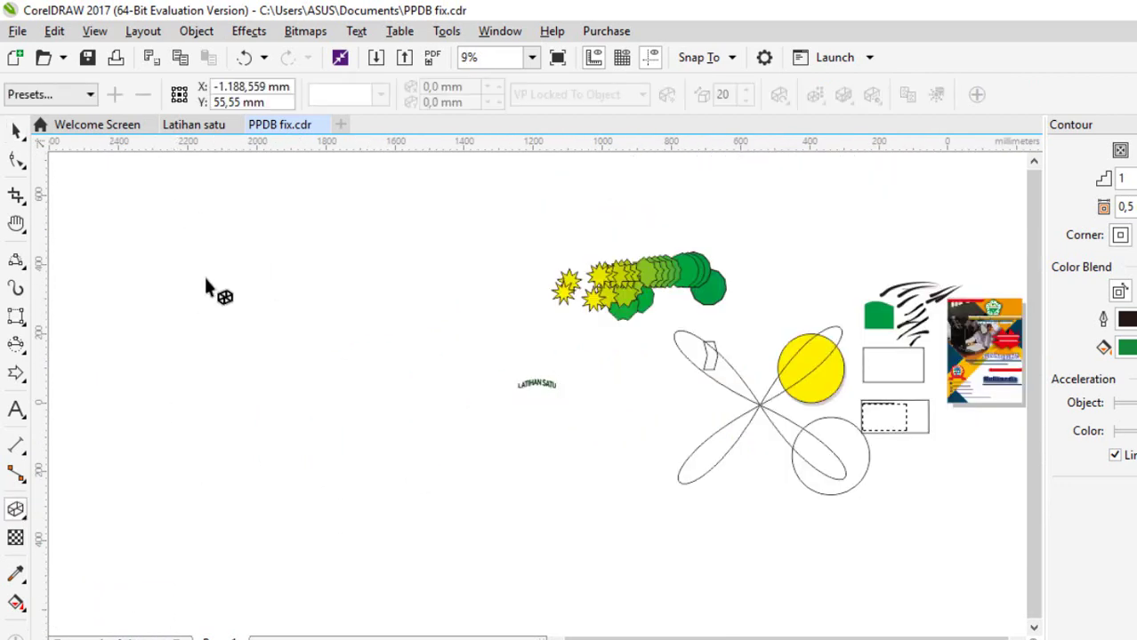
{"action": "left_click", "coordinate": [20, 130]}
{"action": "left_click", "coordinate": [536, 384]}
{"action": "scroll", "coordinate": [595, 315], "scroll_direction": "up", "scroll_amount": 1}
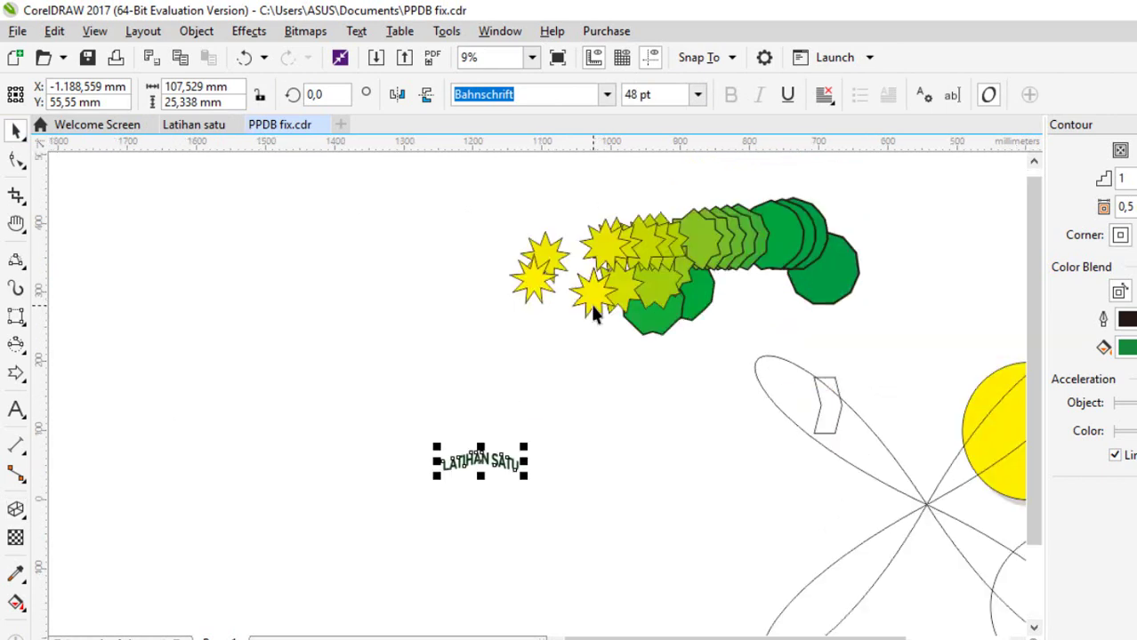
- Move the outermost yellow star to about X -1418 mm, Y 169 mm, and extrude it with the Extrude Top Right preset
{"action": "left_click_drag", "start_coordinate": [535, 279], "coordinate": [322, 383]}
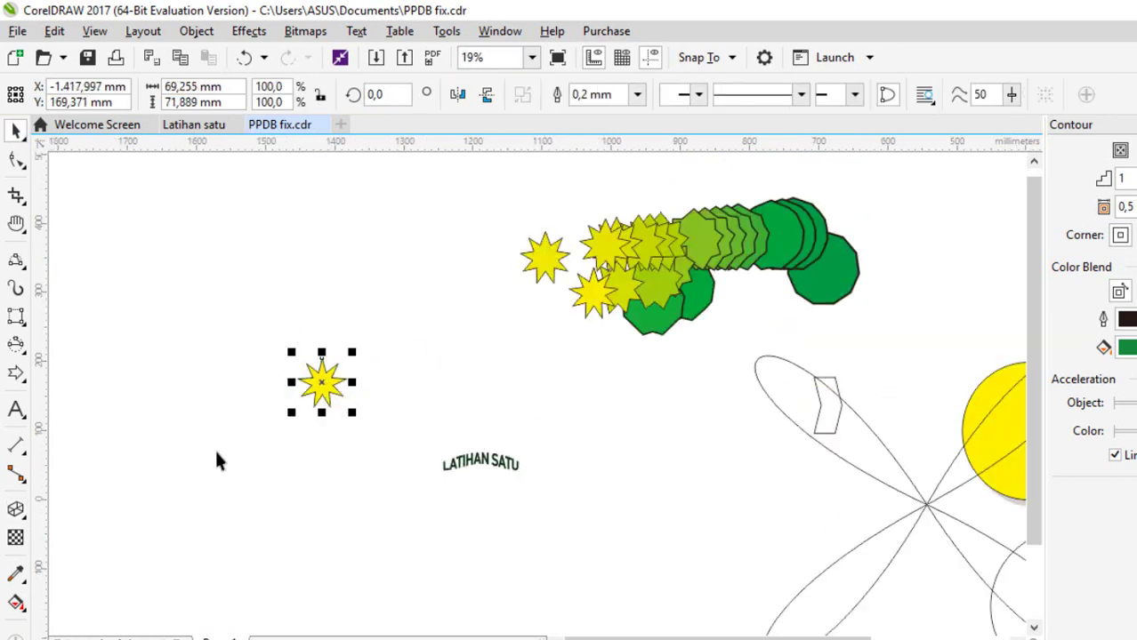
{"action": "left_click", "coordinate": [15, 509]}
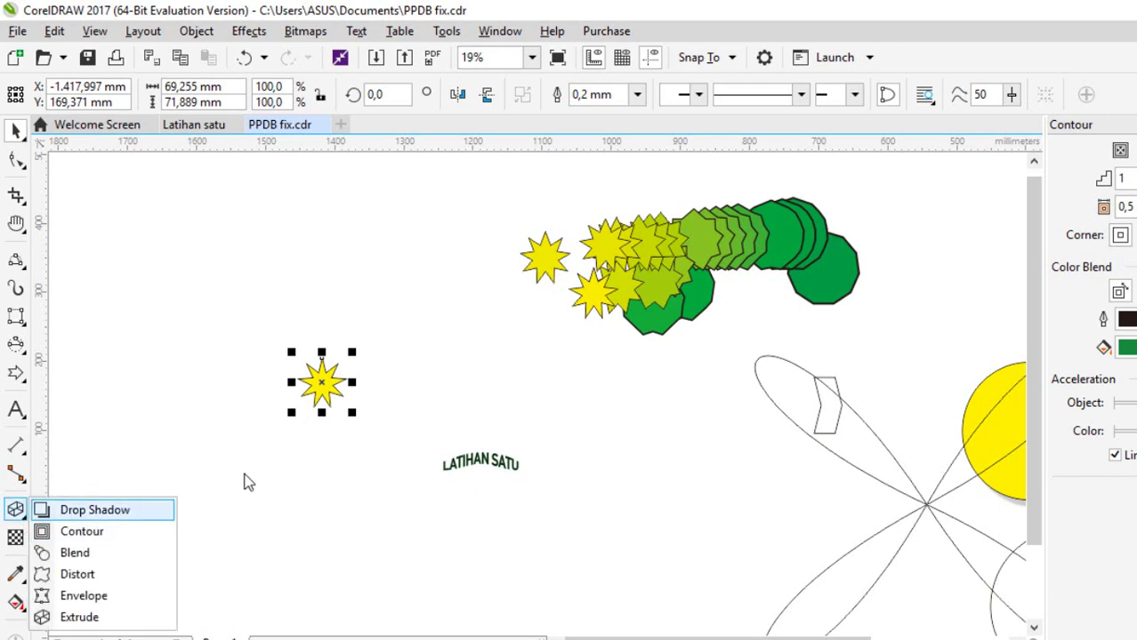
{"action": "left_click", "coordinate": [112, 613]}
{"action": "scroll", "coordinate": [311, 418], "scroll_direction": "up", "scroll_amount": 1}
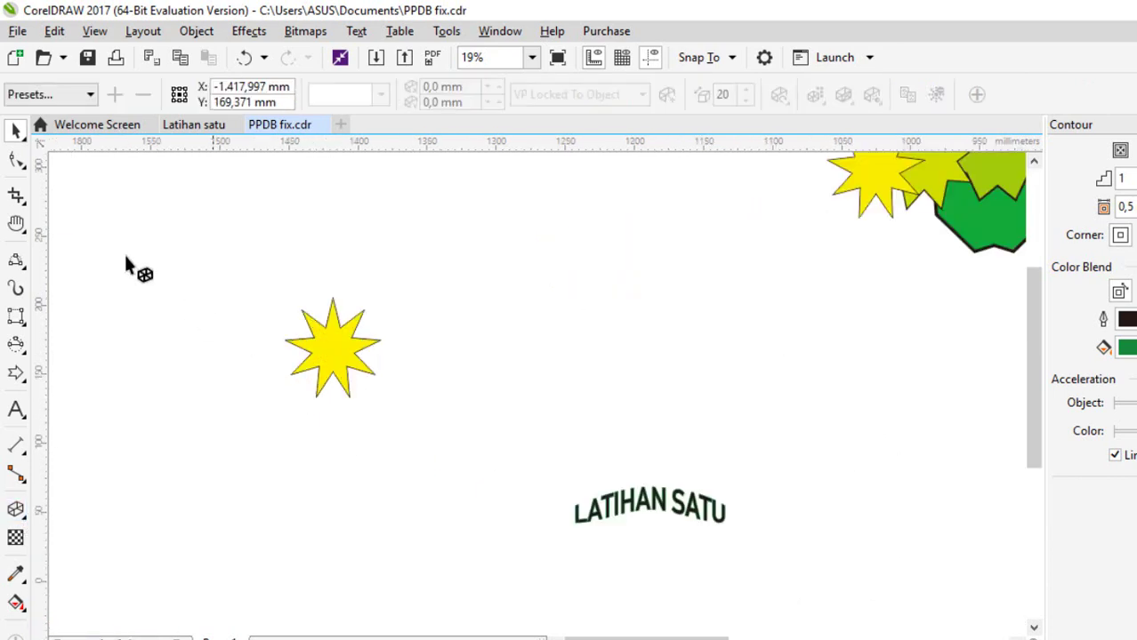
{"action": "left_click", "coordinate": [18, 94]}
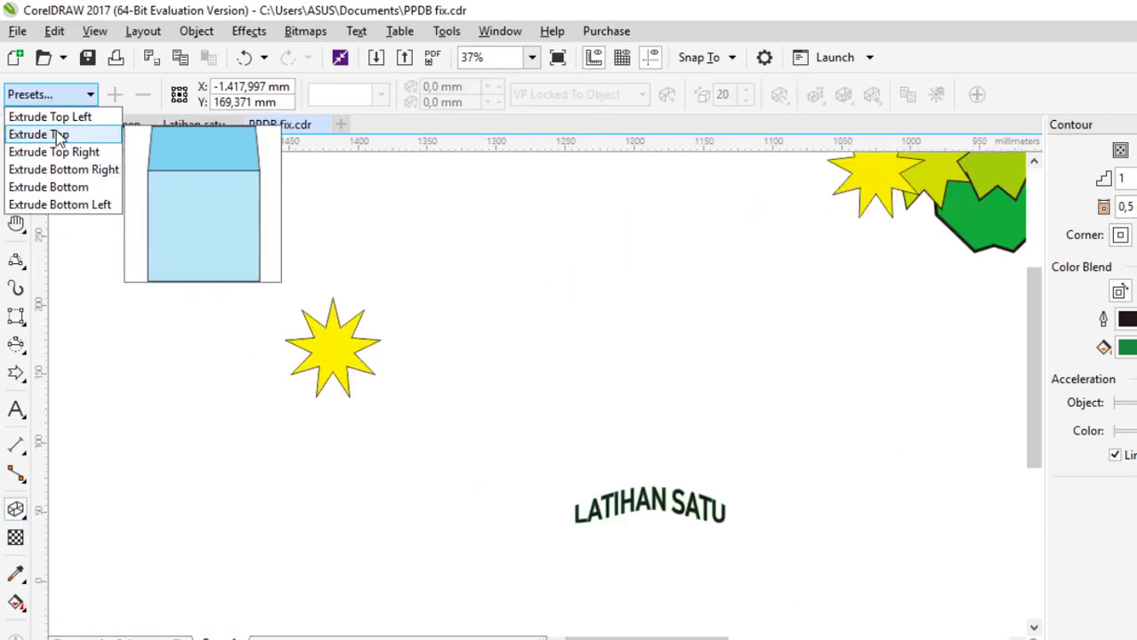
{"action": "left_click", "coordinate": [80, 155]}
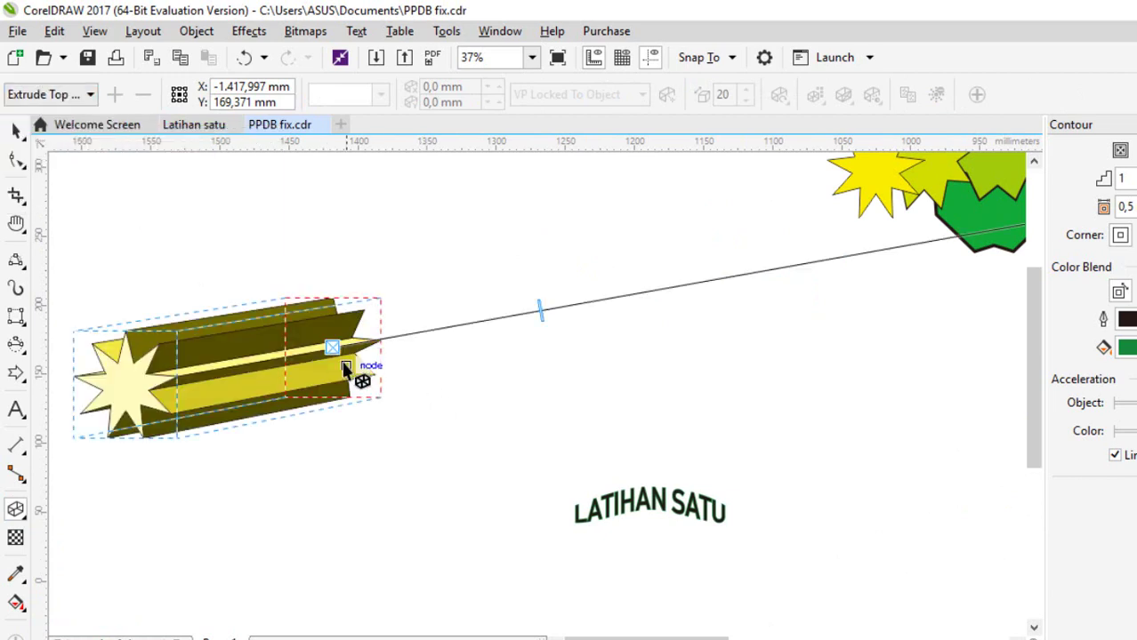
- Shift the star extrusion's vanishing point to about 211.7 mm, -48 mm relative to the object and set its depth to 93
{"action": "scroll", "coordinate": [367, 345], "scroll_direction": "down", "scroll_amount": 1}
{"action": "scroll", "coordinate": [367, 345], "scroll_direction": "down", "scroll_amount": 2}
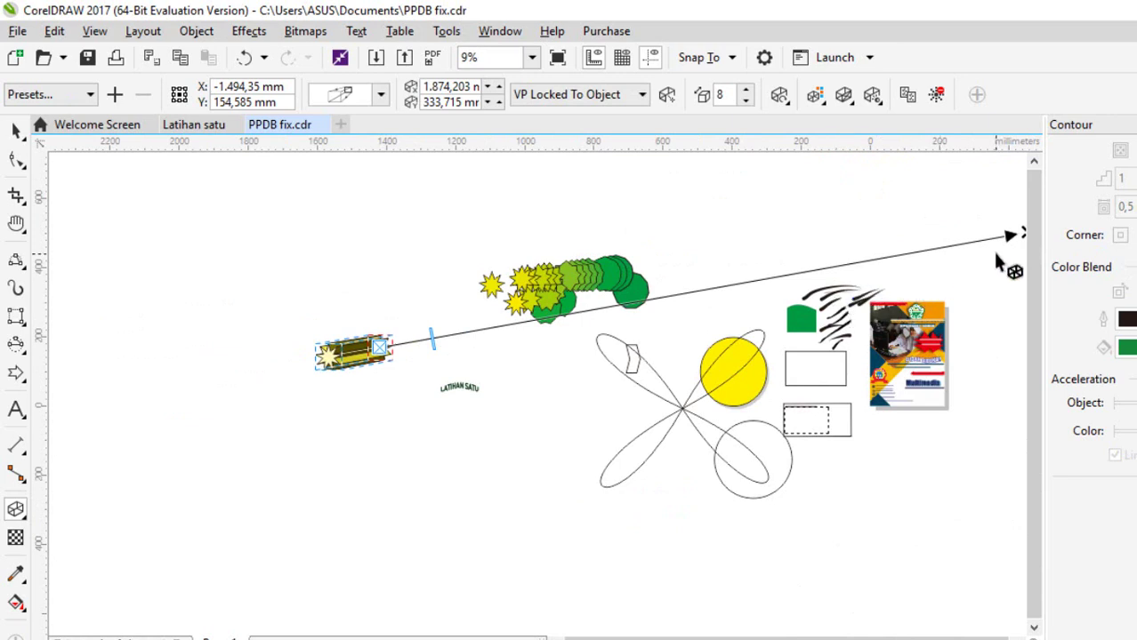
{"action": "scroll", "coordinate": [1005, 254], "scroll_direction": "down", "scroll_amount": 1}
{"action": "left_click_drag", "start_coordinate": [1000, 249], "coordinate": [859, 321]}
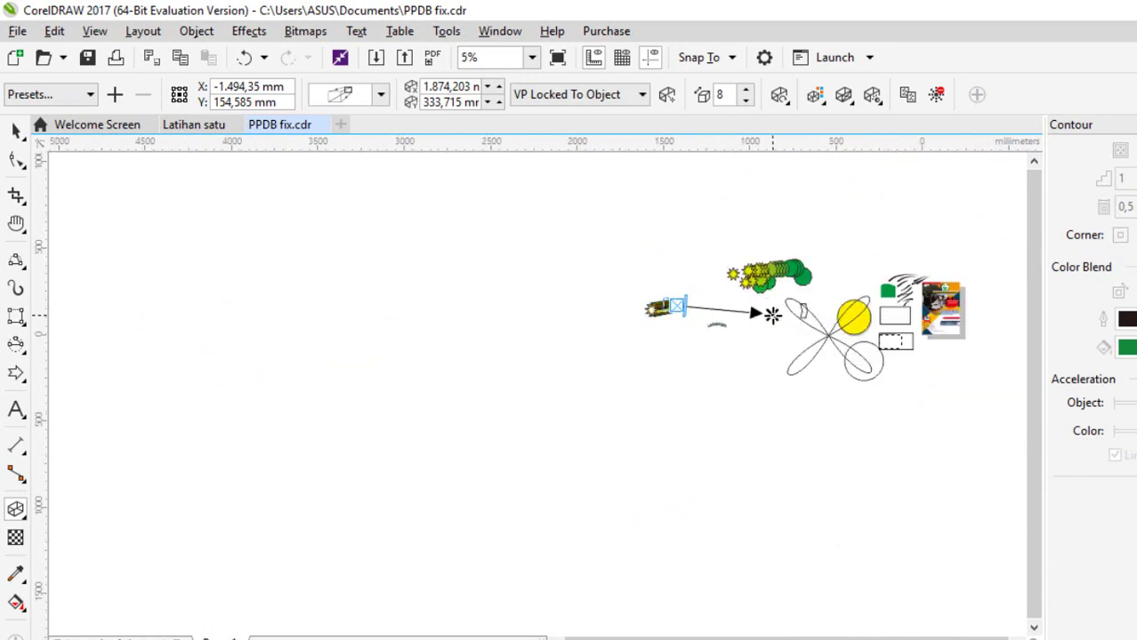
{"action": "scroll", "coordinate": [756, 312], "scroll_direction": "up", "scroll_amount": 1}
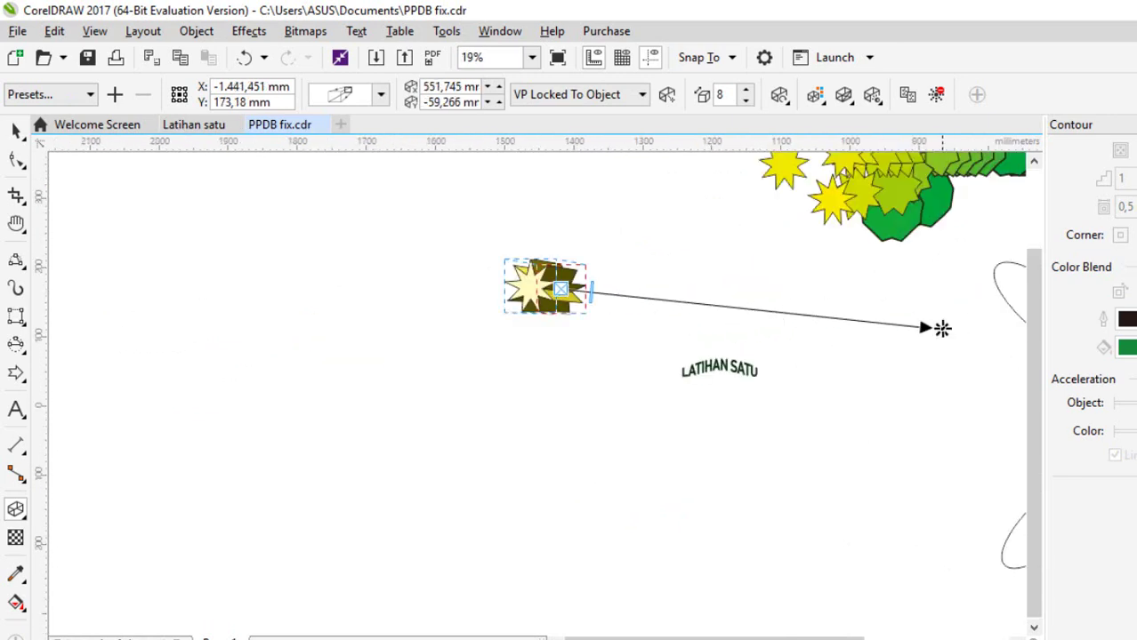
{"action": "left_click_drag", "start_coordinate": [941, 329], "coordinate": [704, 321]}
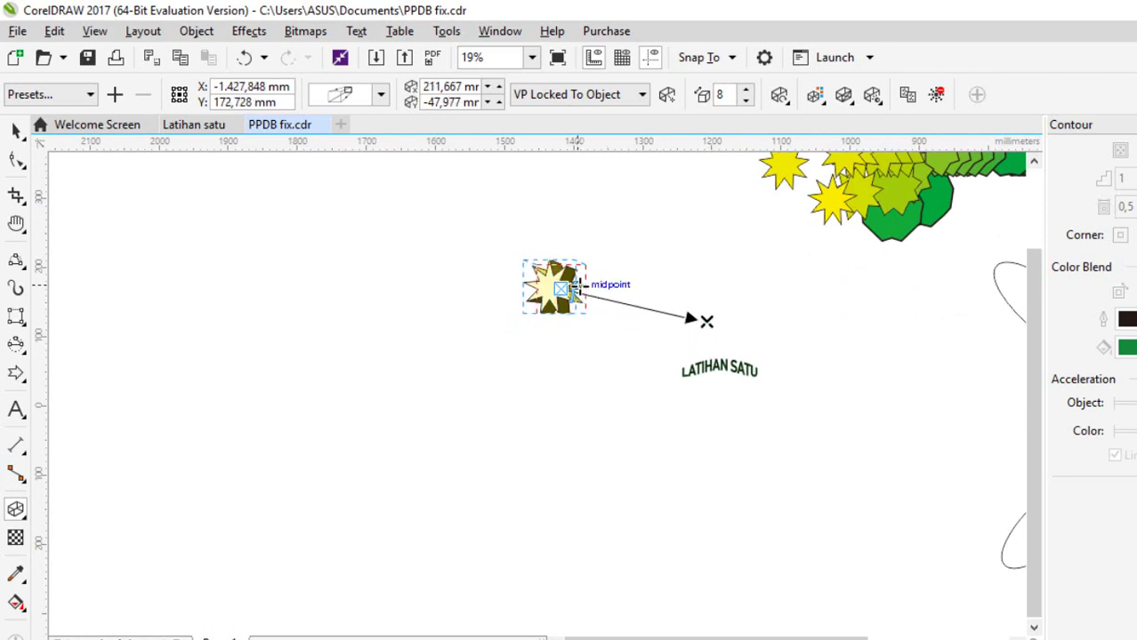
{"action": "left_click_drag", "start_coordinate": [587, 293], "coordinate": [685, 317]}
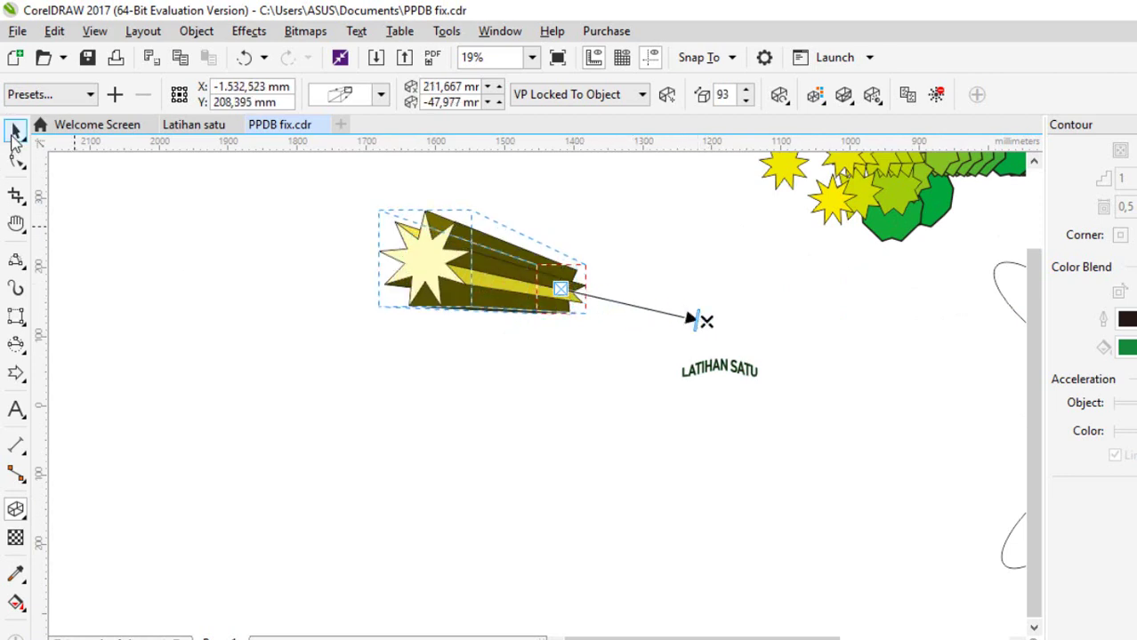
{"action": "left_click", "coordinate": [14, 133]}
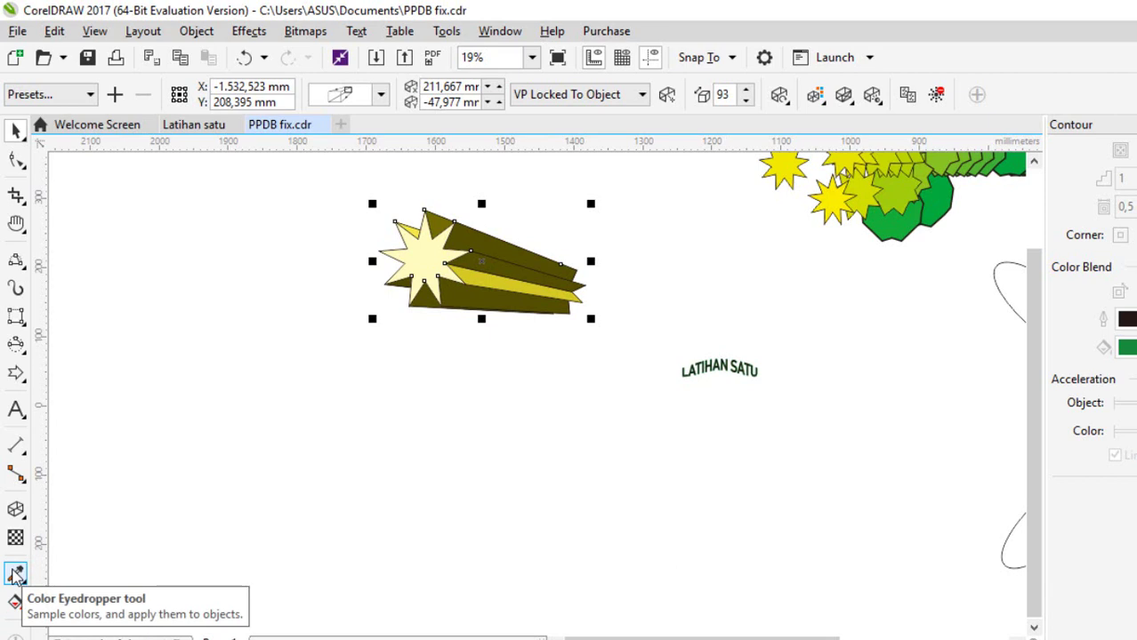
- Sample the light green (C53 M0 Y100 K0) from the middle of the blend with the Color Eyedropper and fill the four-petal shape with it
{"action": "scroll", "coordinate": [563, 420], "scroll_direction": "down", "scroll_amount": 2}
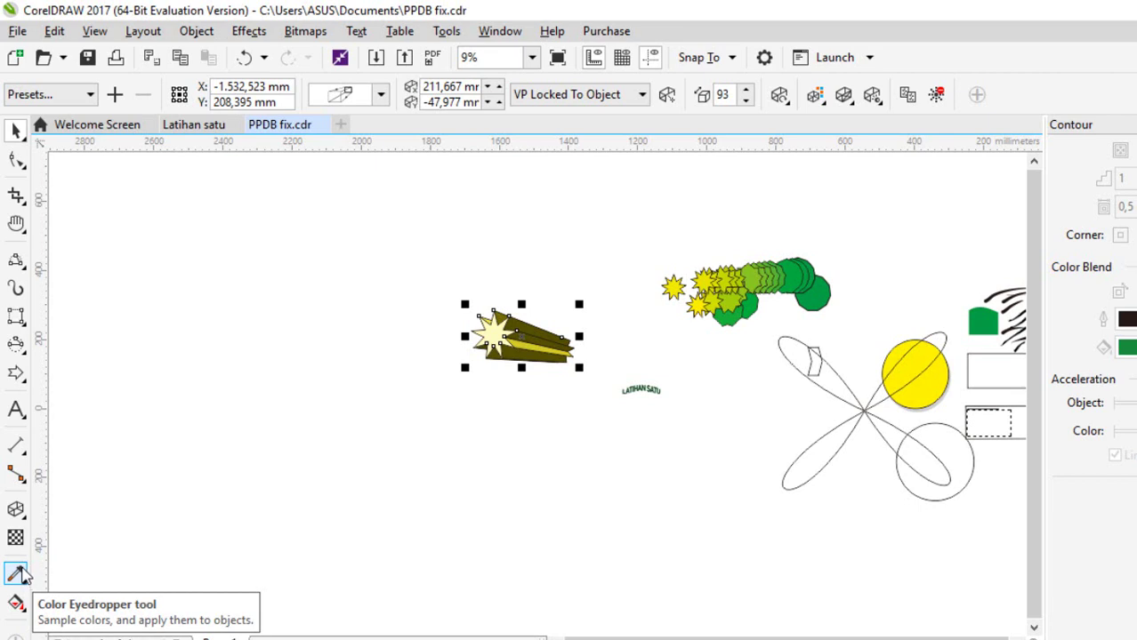
{"action": "left_click", "coordinate": [21, 577]}
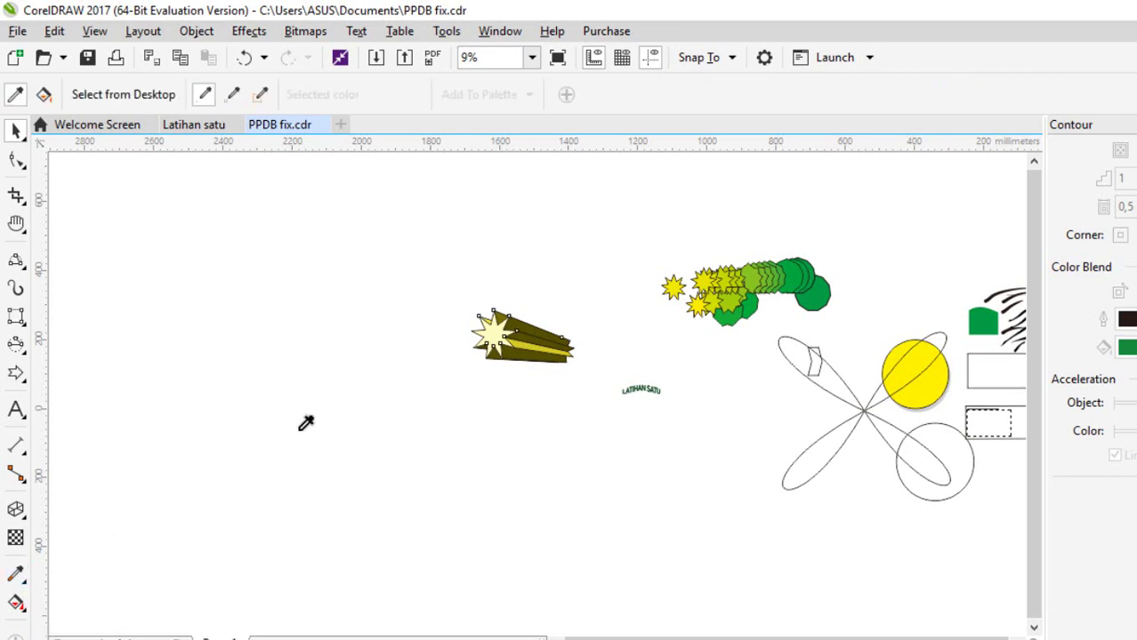
{"action": "scroll", "coordinate": [765, 283], "scroll_direction": "up", "scroll_amount": 2}
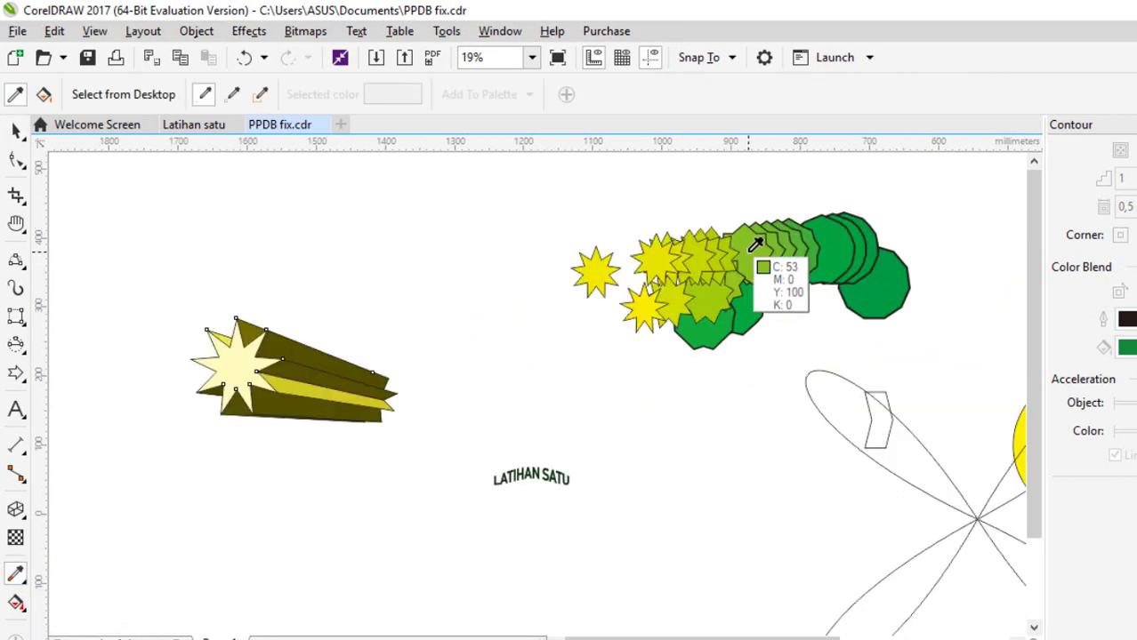
{"action": "left_click", "coordinate": [751, 249]}
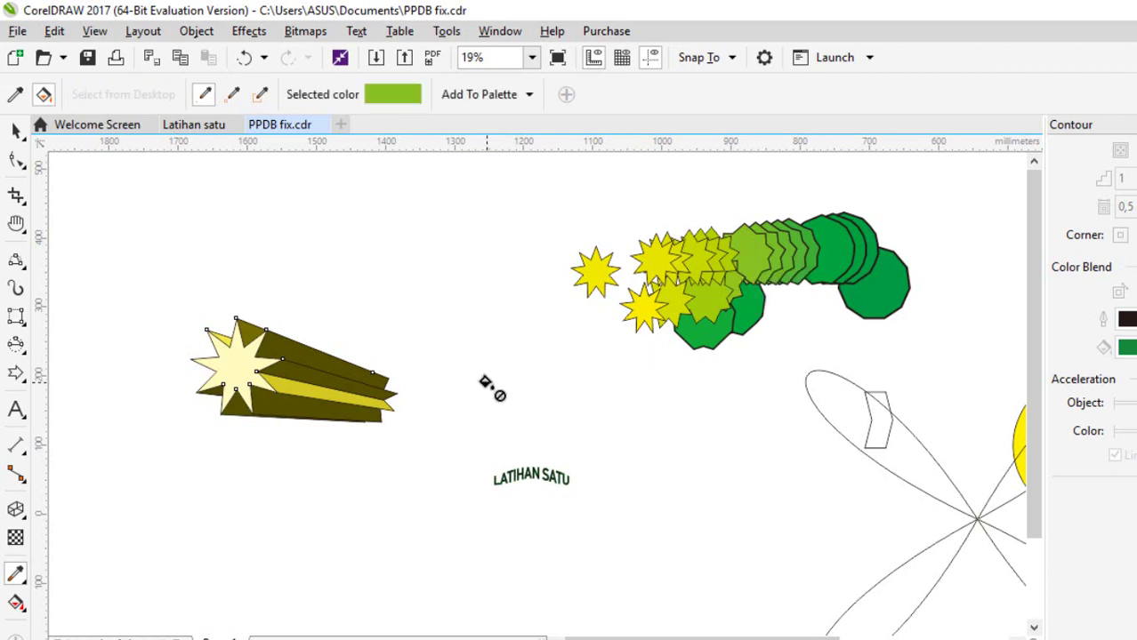
{"action": "scroll", "coordinate": [492, 389], "scroll_direction": "down", "scroll_amount": 3}
{"action": "scroll", "coordinate": [620, 407], "scroll_direction": "up", "scroll_amount": 3}
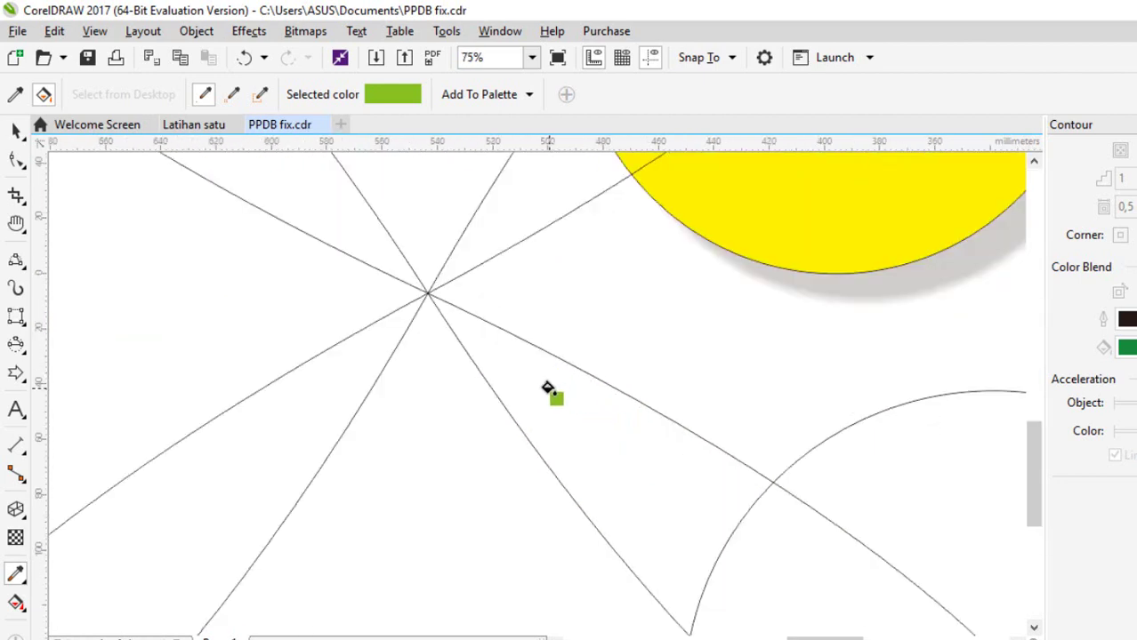
{"action": "left_click", "coordinate": [548, 389]}
{"action": "scroll", "coordinate": [549, 388], "scroll_direction": "down", "scroll_amount": 2}
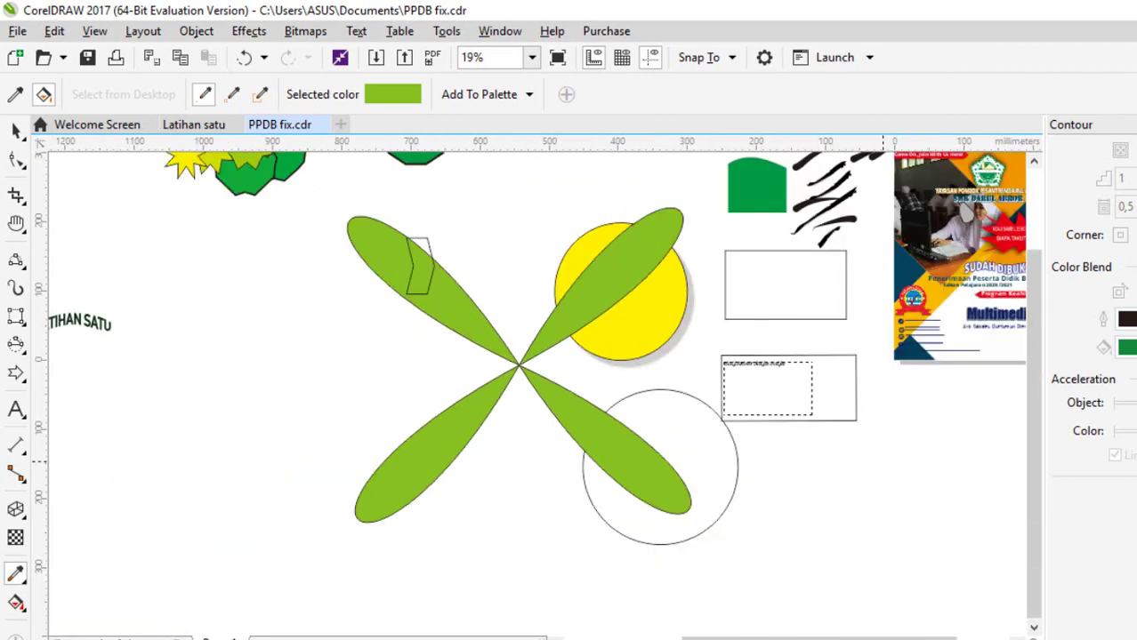
{"action": "scroll", "coordinate": [440, 433], "scroll_direction": "down", "scroll_amount": 1}
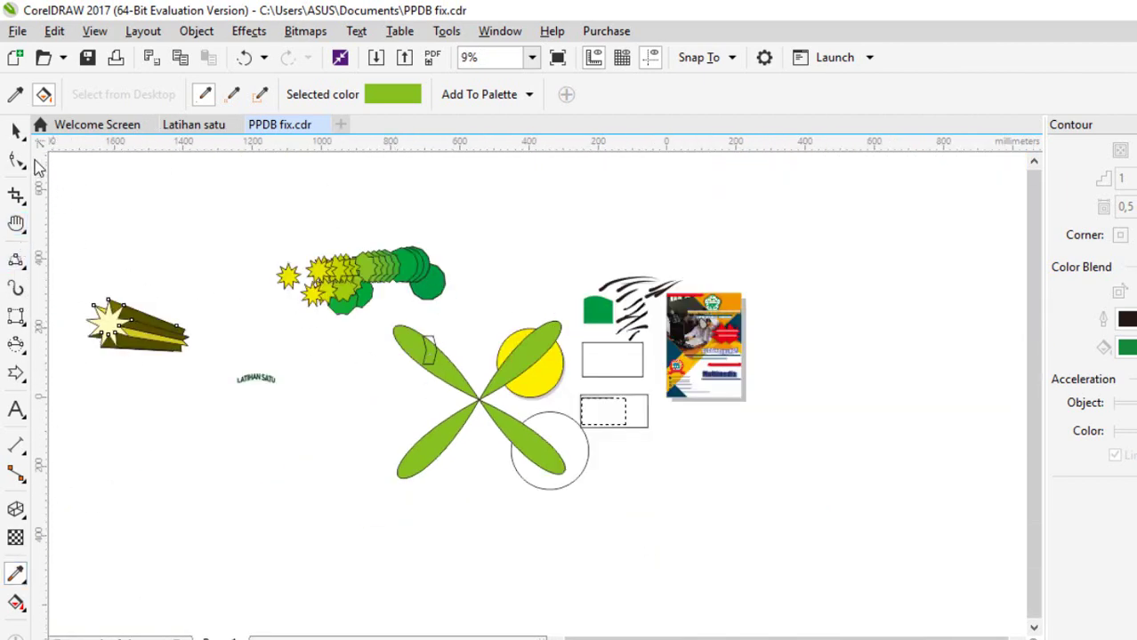
{"action": "left_click", "coordinate": [15, 131]}
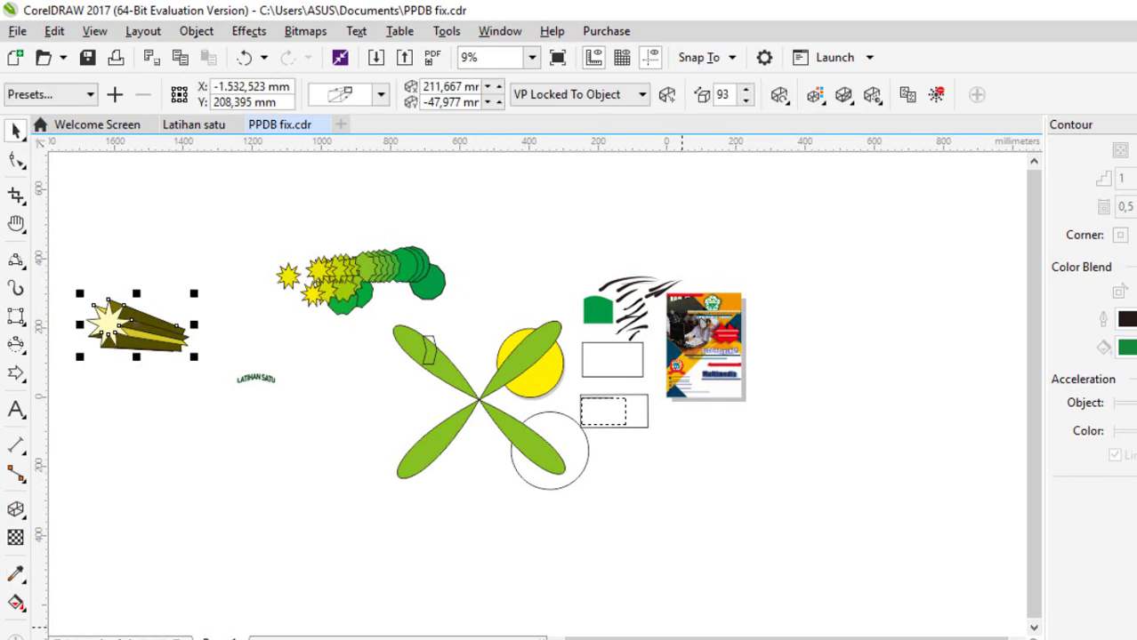
{"action": "left_click", "coordinate": [16, 538]}
{"action": "scroll", "coordinate": [463, 420], "scroll_direction": "up", "scroll_amount": 2}
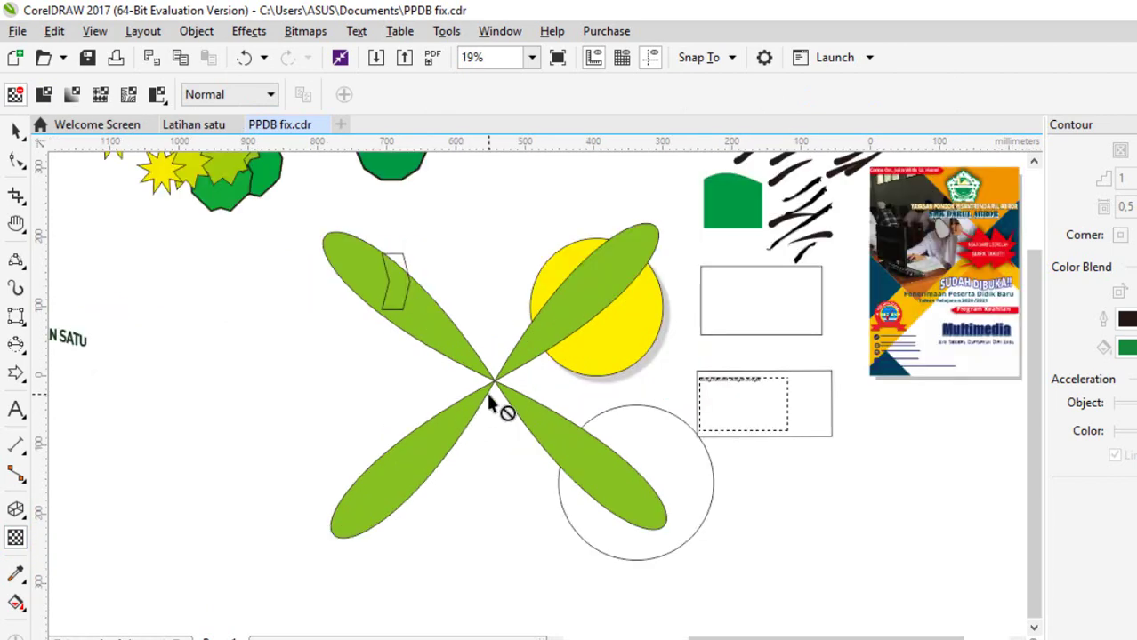
{"action": "scroll", "coordinate": [594, 289], "scroll_direction": "down", "scroll_amount": 1}
{"action": "scroll", "coordinate": [594, 288], "scroll_direction": "up", "scroll_amount": 1}
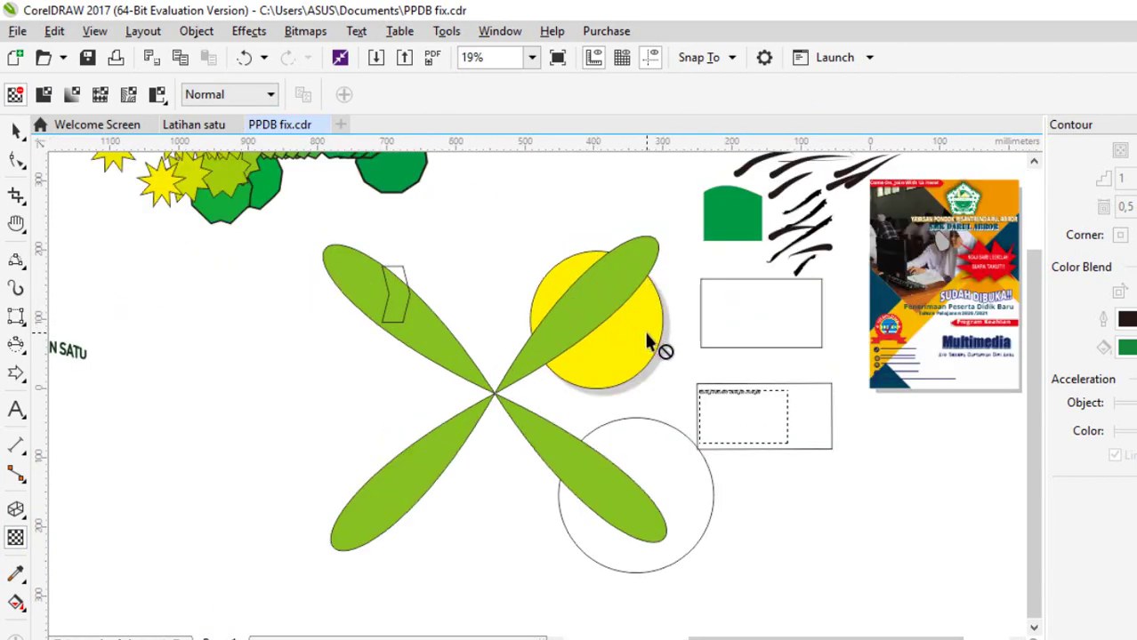
{"action": "left_click", "coordinate": [12, 130]}
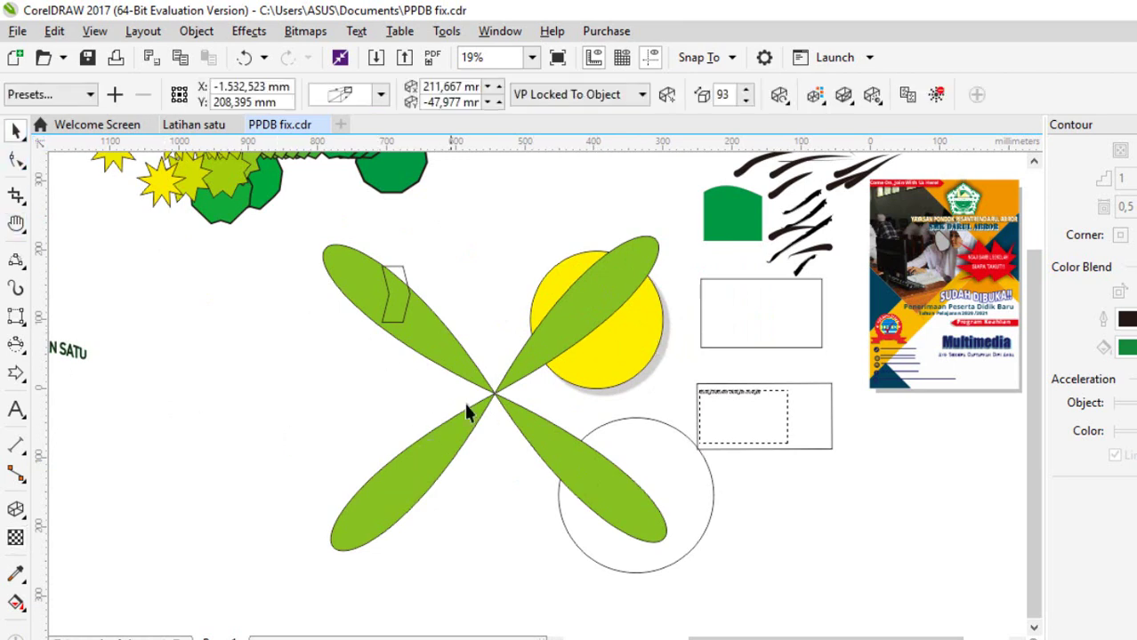
- Apply a linear transparency to the four-petal shape at about 21.8°, fading toward its upper-right petal, with the midpoint shifted toward the transparent end
{"action": "left_click", "coordinate": [496, 404]}
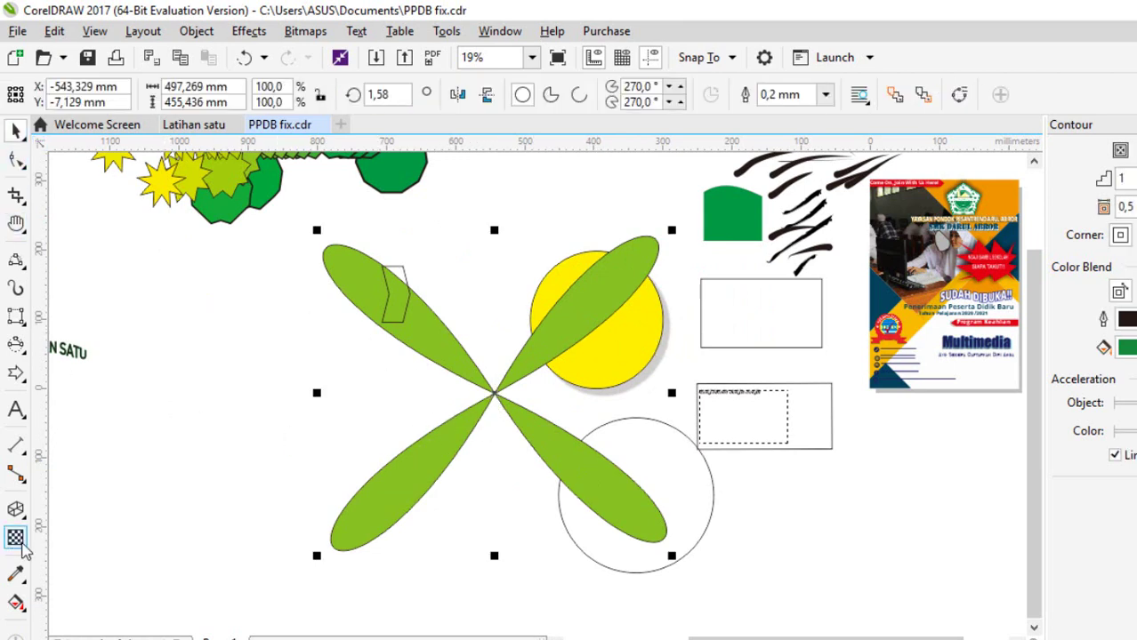
{"action": "left_click", "coordinate": [15, 537]}
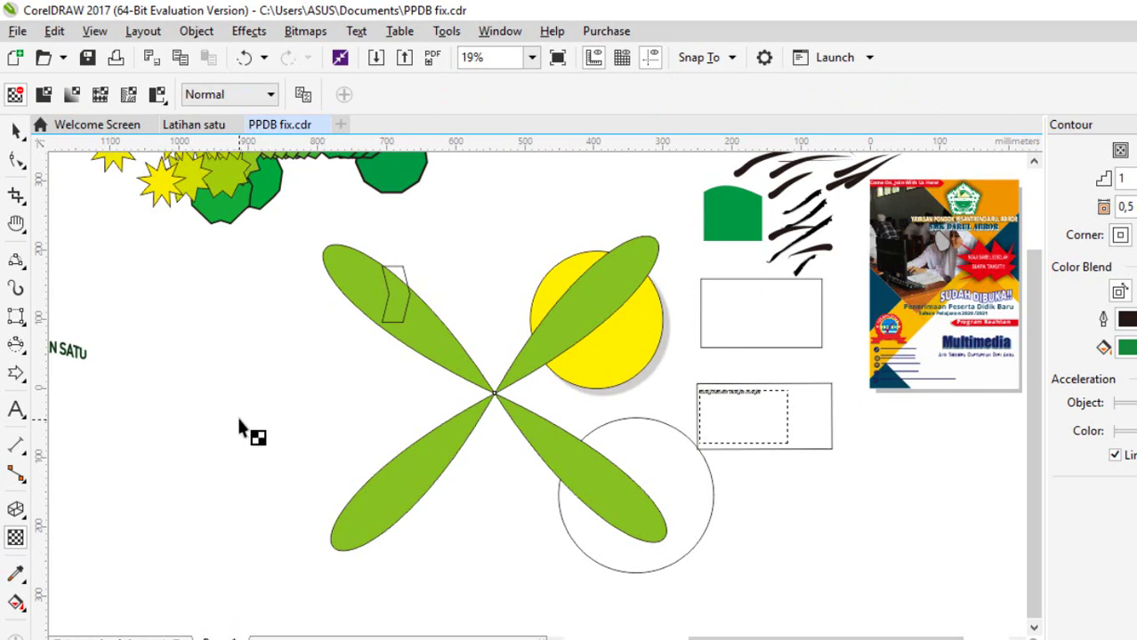
{"action": "left_click_drag", "start_coordinate": [238, 419], "coordinate": [683, 246]}
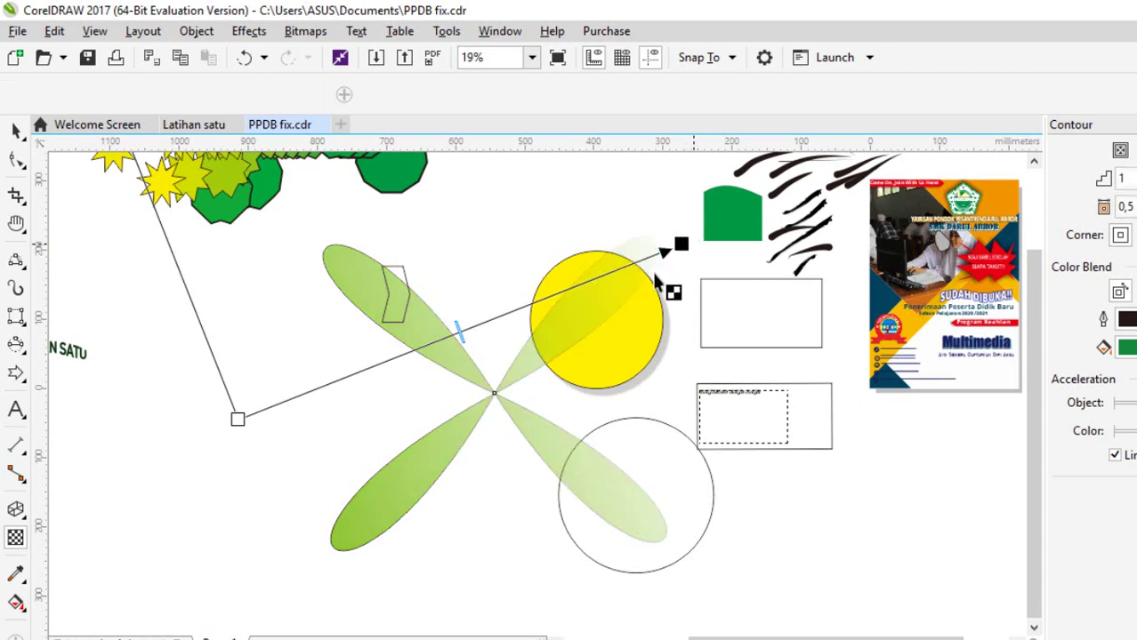
{"action": "left_click_drag", "start_coordinate": [453, 330], "coordinate": [612, 268]}
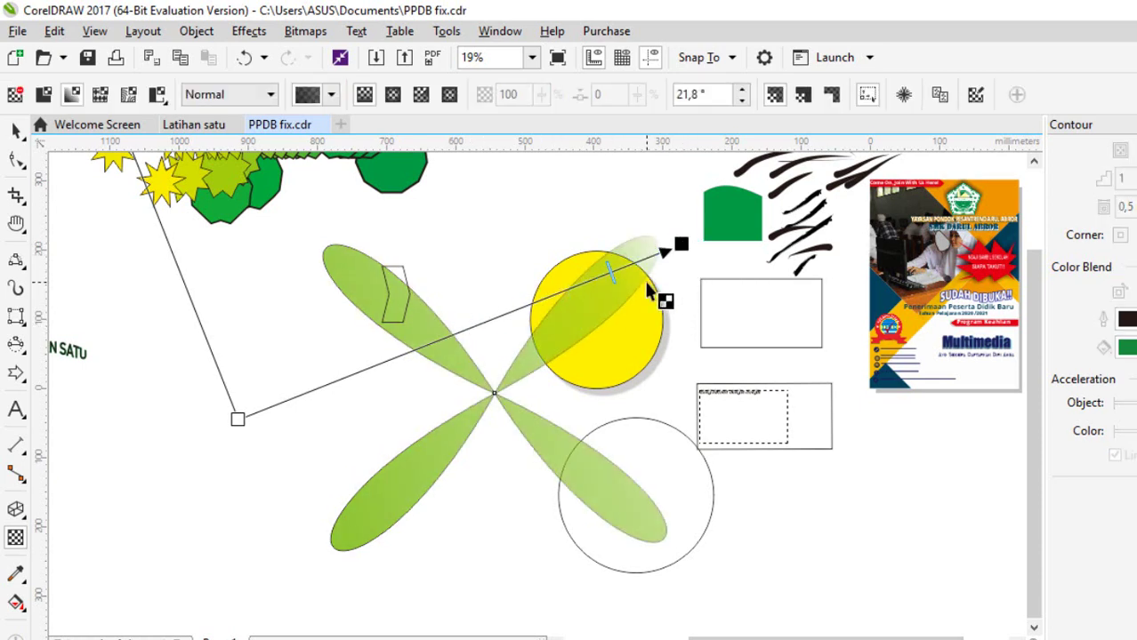
{"action": "left_click", "coordinate": [15, 131]}
- Fill the empty rectangle above the text-frame rectangle with green (C100 M0 Y100 K0)
{"action": "left_click", "coordinate": [24, 612]}
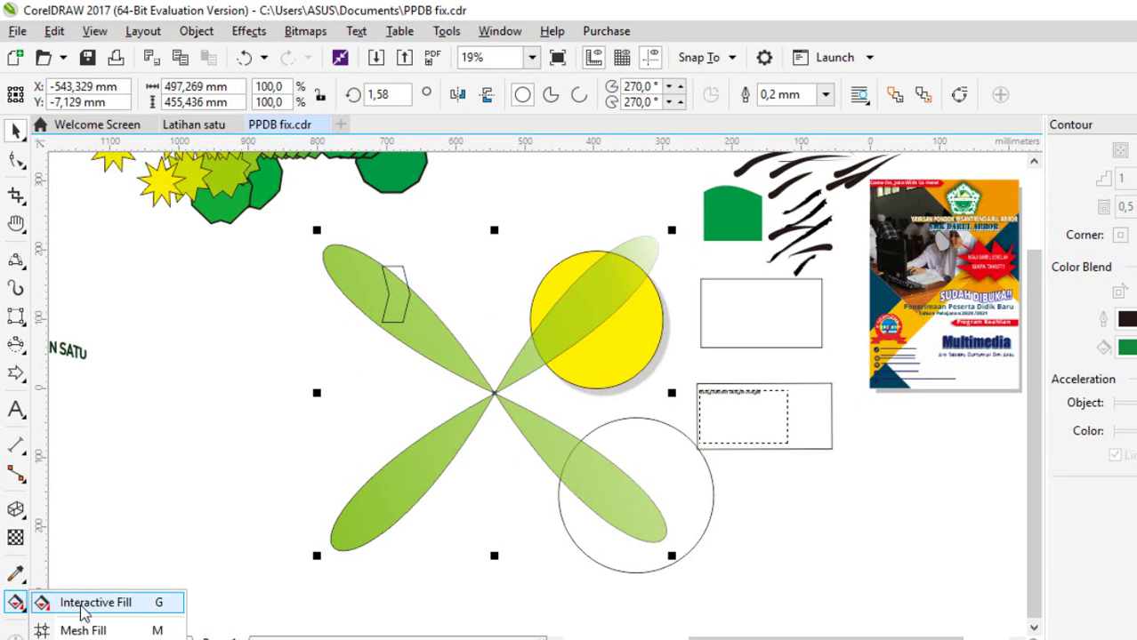
{"action": "left_click", "coordinate": [16, 606]}
{"action": "scroll", "coordinate": [655, 348], "scroll_direction": "down", "scroll_amount": 2}
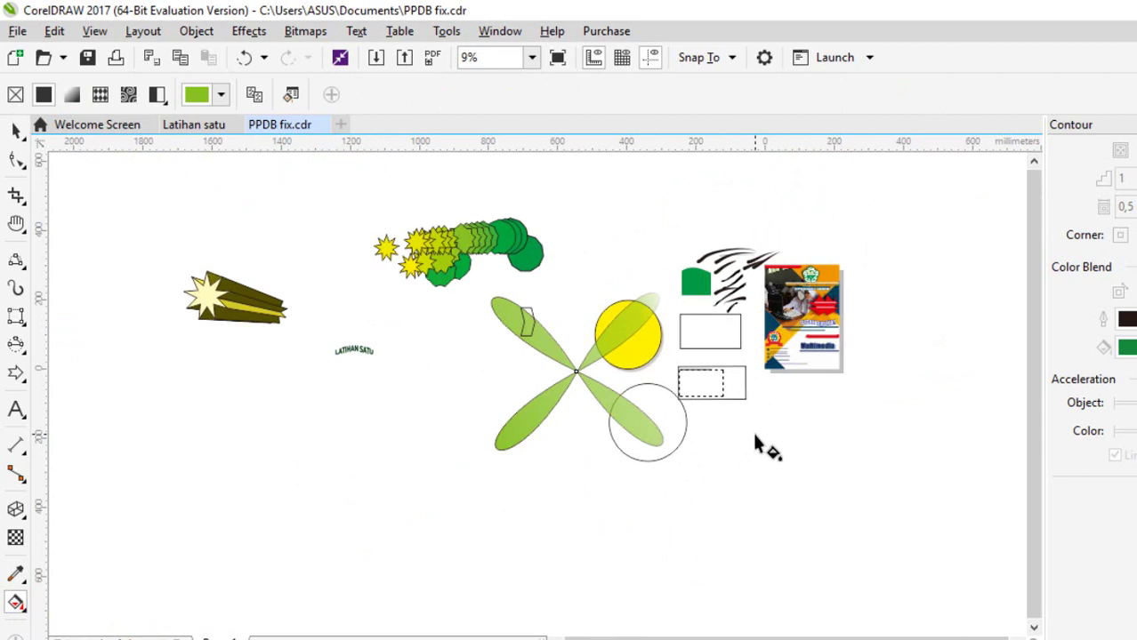
{"action": "scroll", "coordinate": [745, 323], "scroll_direction": "up", "scroll_amount": 1}
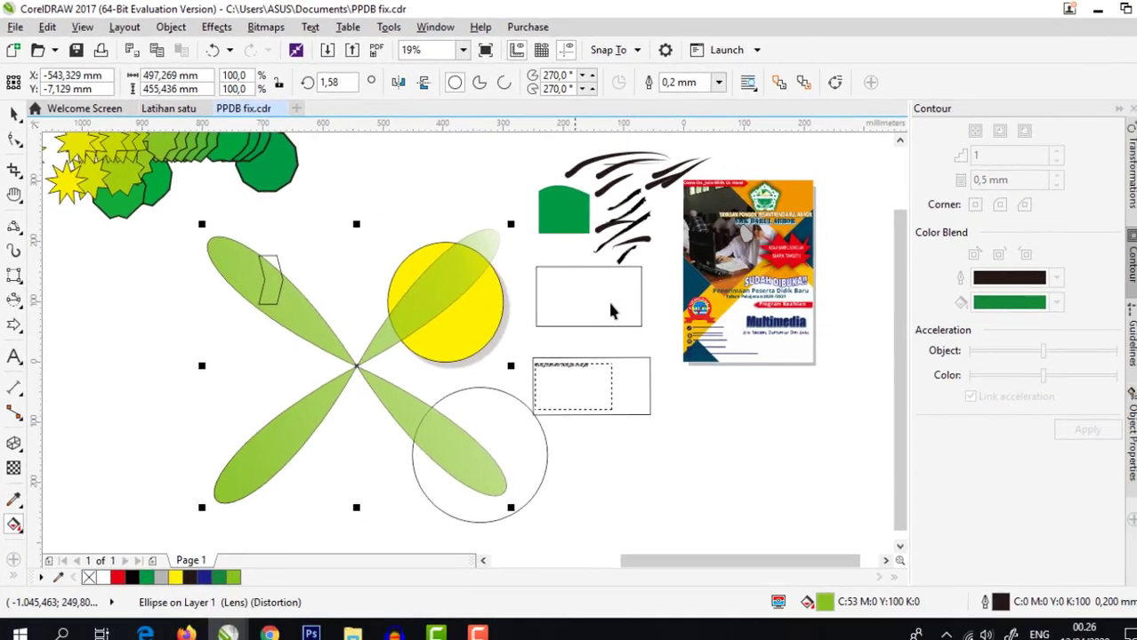
{"action": "left_click", "coordinate": [664, 337]}
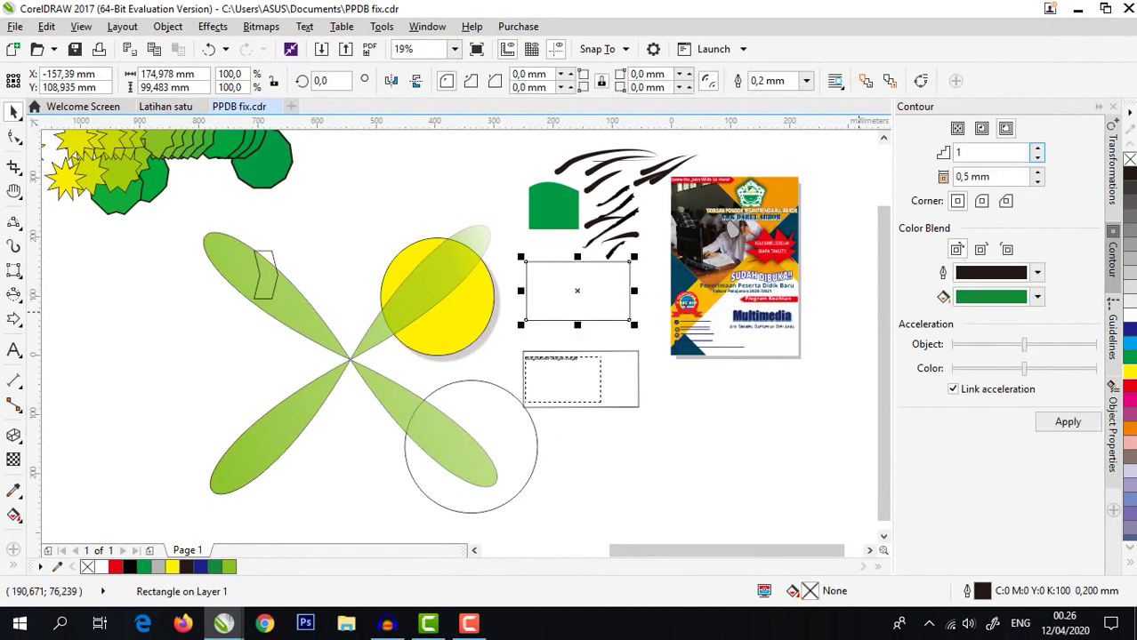
{"action": "left_click", "coordinate": [1129, 348]}
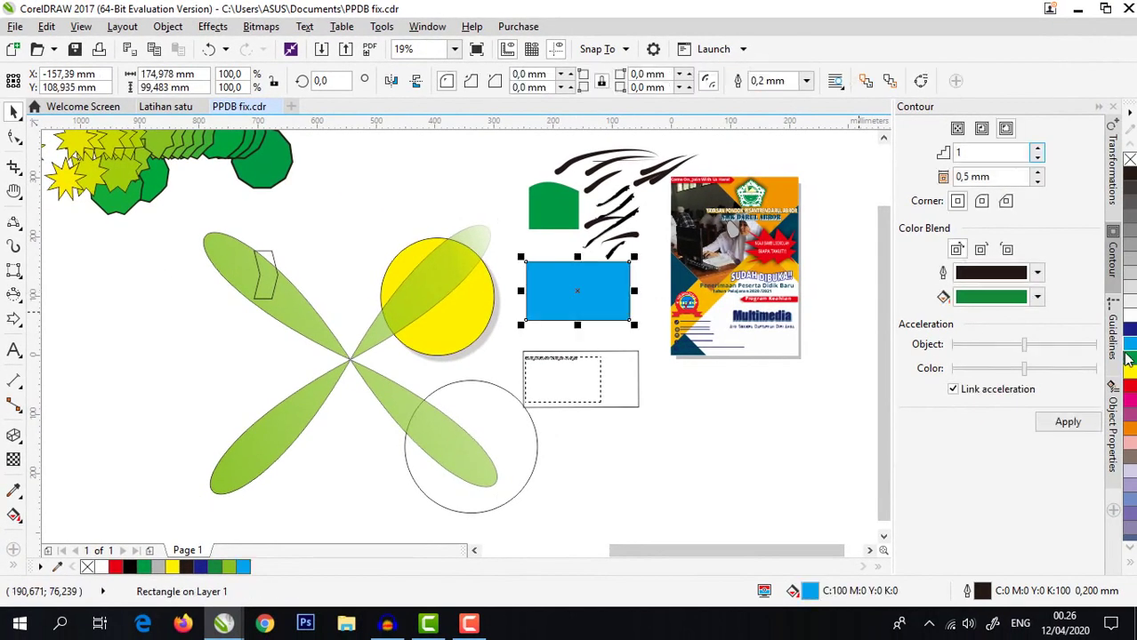
{"action": "left_click", "coordinate": [1131, 364]}
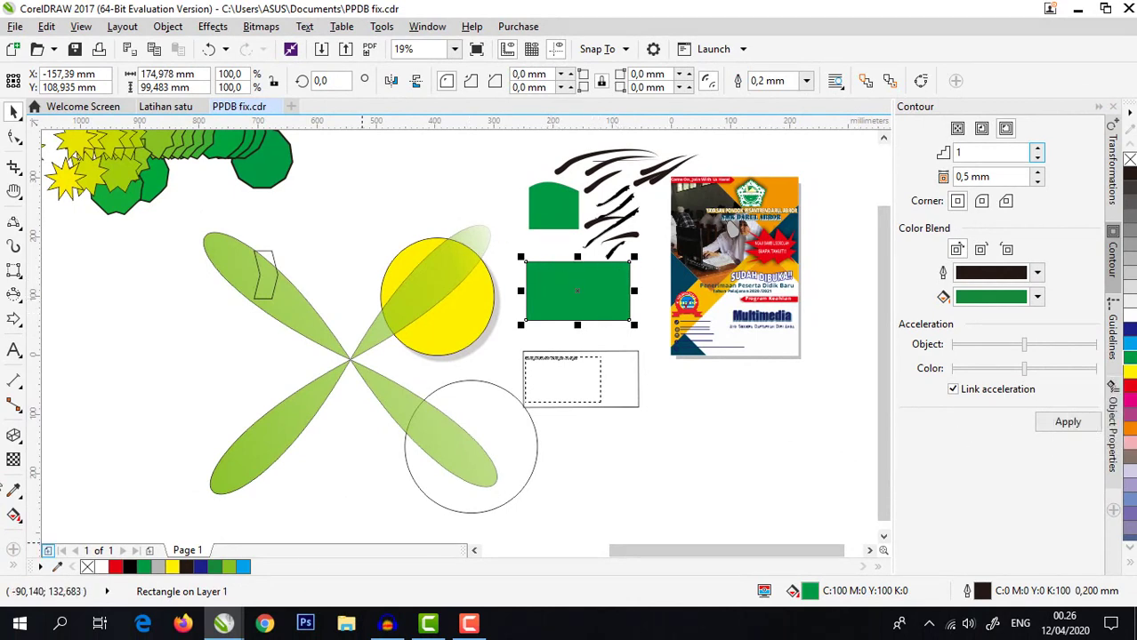
- Apply a horizontal linear gradient from green to white across the green rectangle with the Interactive Fill tool
{"action": "left_click", "coordinate": [14, 515]}
{"action": "scroll", "coordinate": [544, 289], "scroll_direction": "up", "scroll_amount": 4}
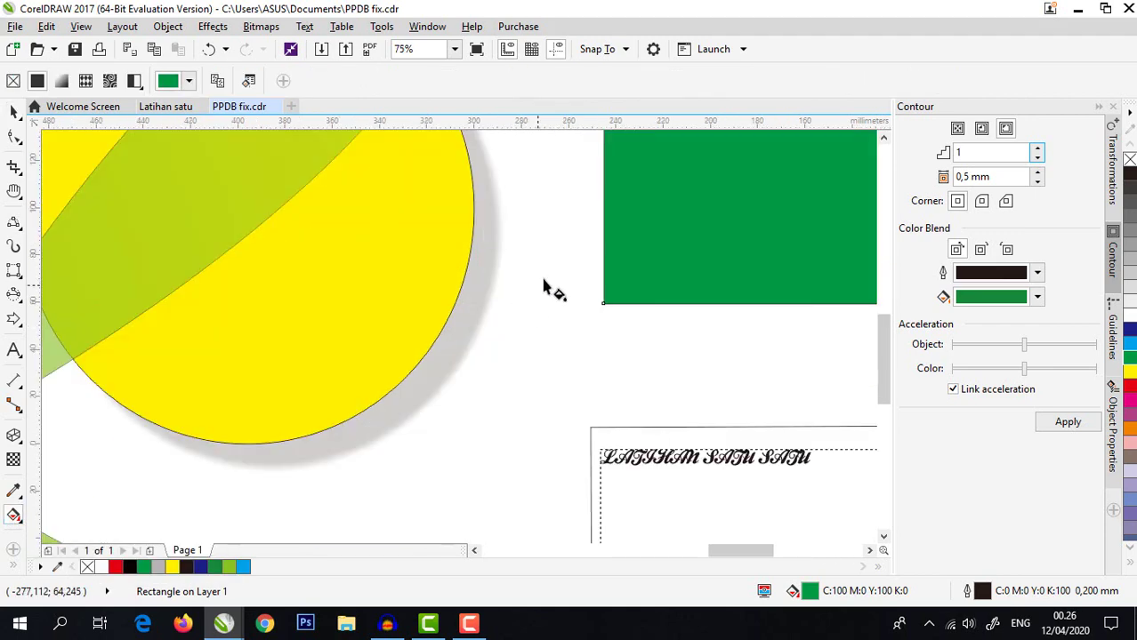
{"action": "scroll", "coordinate": [552, 247], "scroll_direction": "down", "scroll_amount": 2}
{"action": "scroll", "coordinate": [550, 238], "scroll_direction": "down", "scroll_amount": 2}
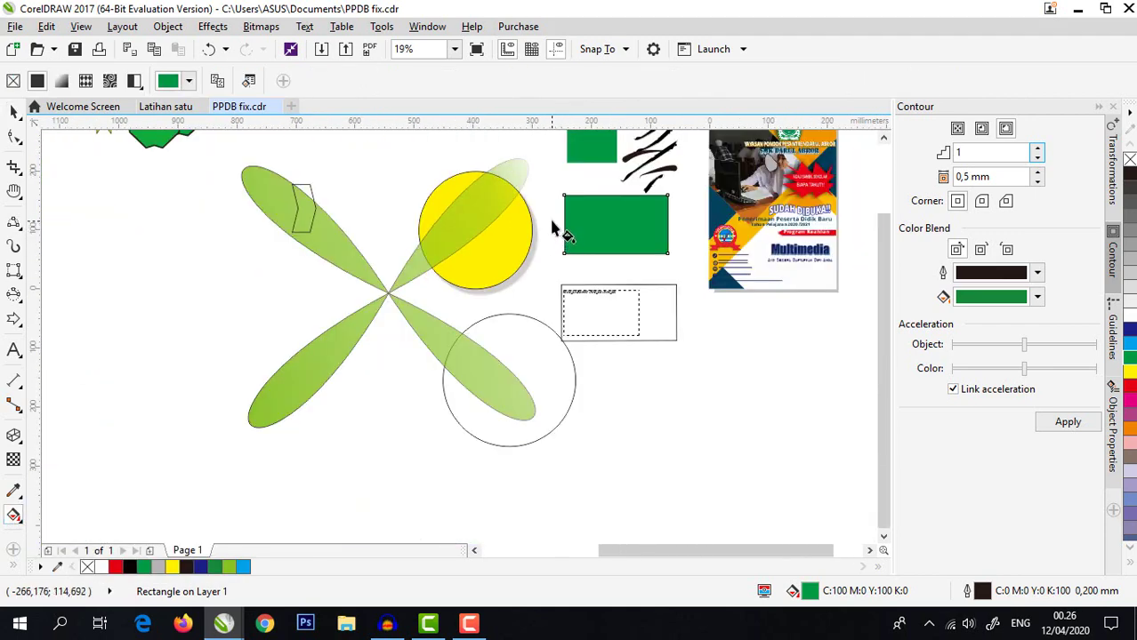
{"action": "left_click_drag", "start_coordinate": [551, 222], "coordinate": [694, 218]}
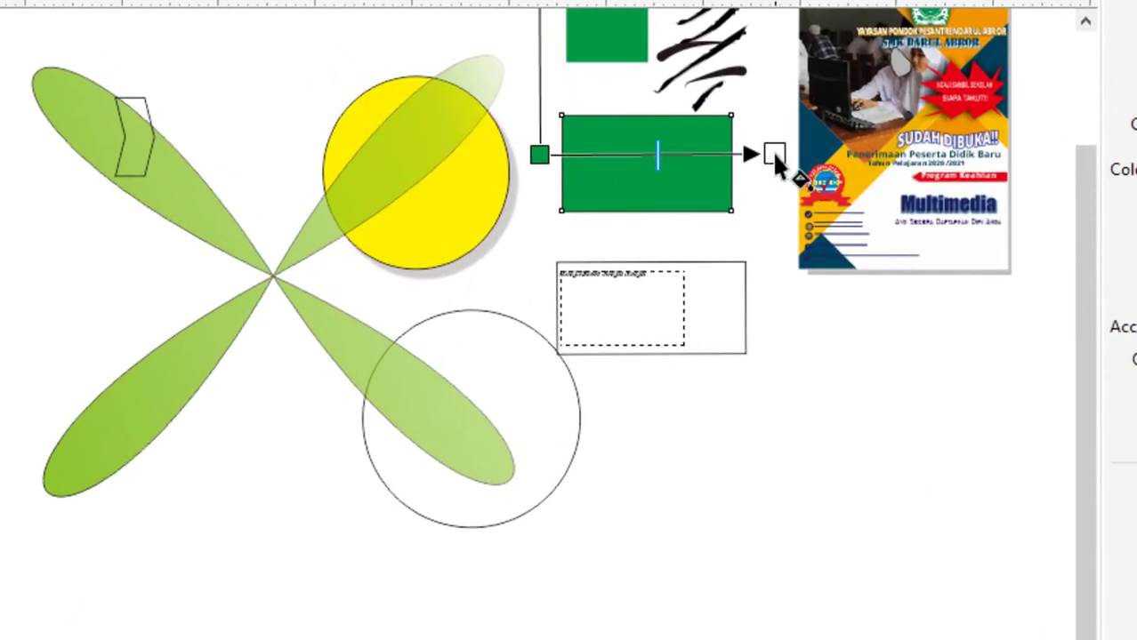
- Change the white end colour of the rectangle's gradient to yellow (C12 M5 Y95 K0)
{"action": "left_click_drag", "start_coordinate": [774, 153], "coordinate": [774, 155]}
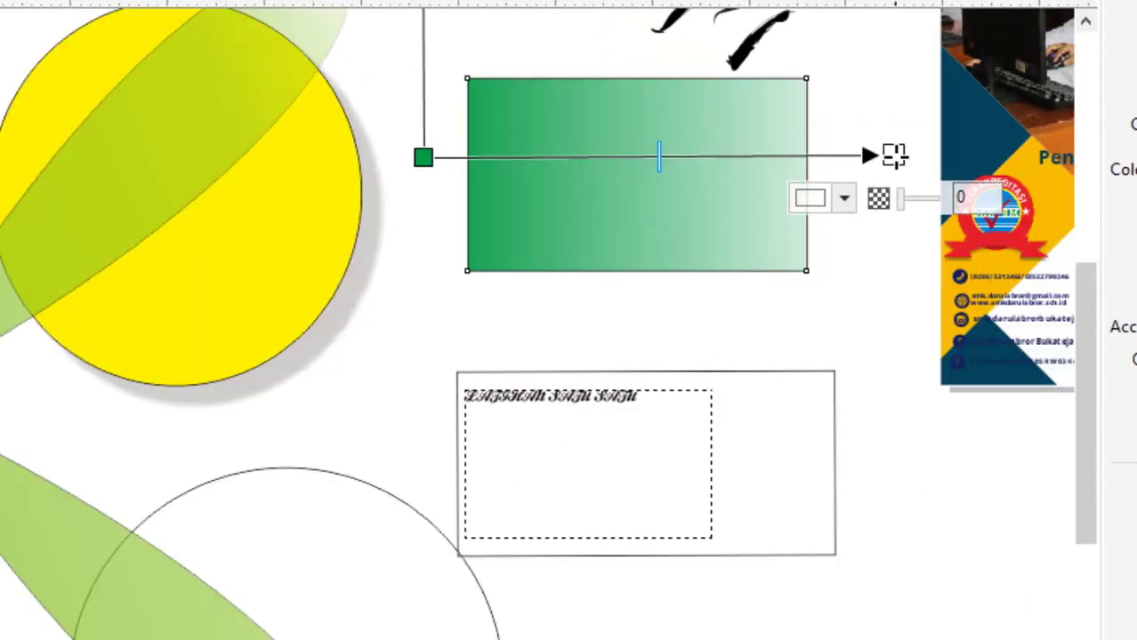
{"action": "left_click", "coordinate": [844, 201]}
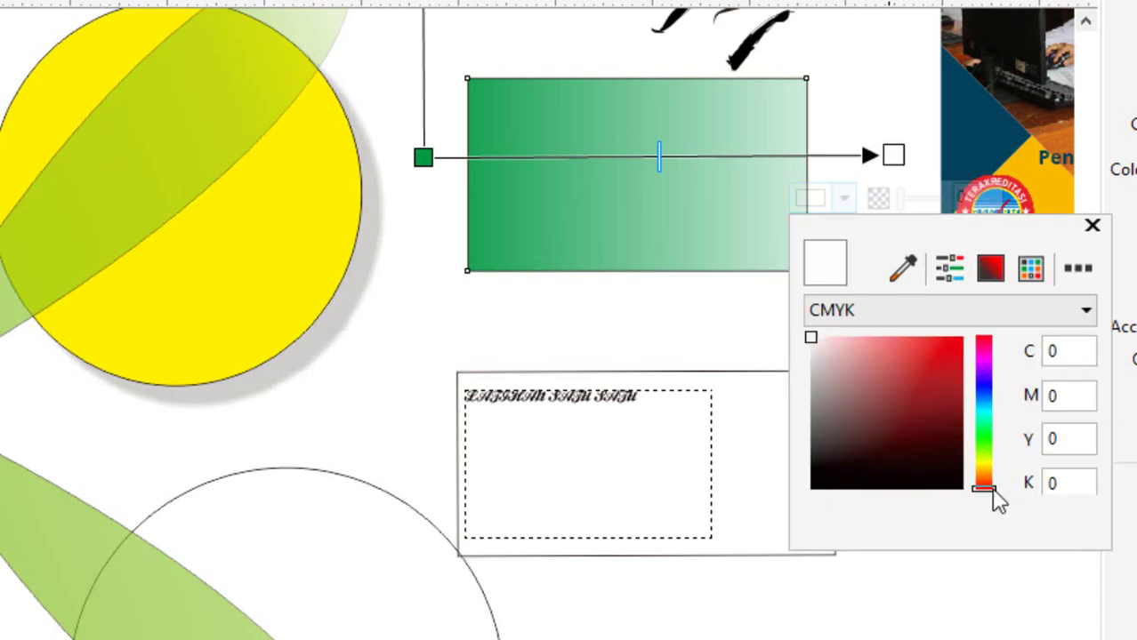
{"action": "left_click_drag", "start_coordinate": [993, 491], "coordinate": [985, 463]}
{"action": "left_click", "coordinate": [953, 349]}
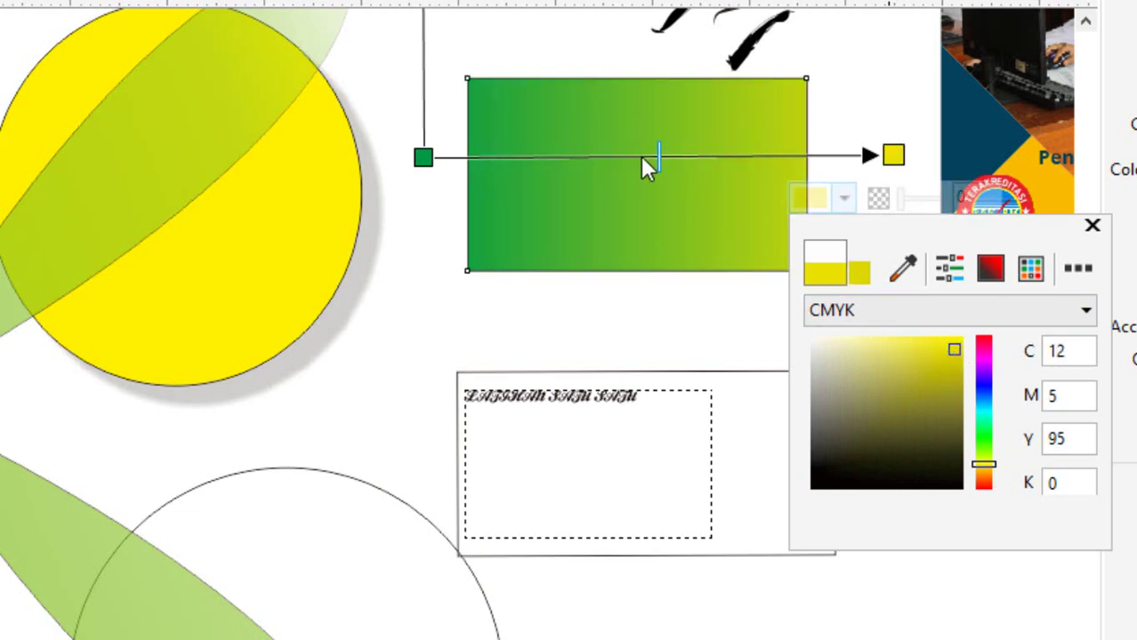
{"action": "scroll", "coordinate": [642, 158], "scroll_direction": "up", "scroll_amount": 2}
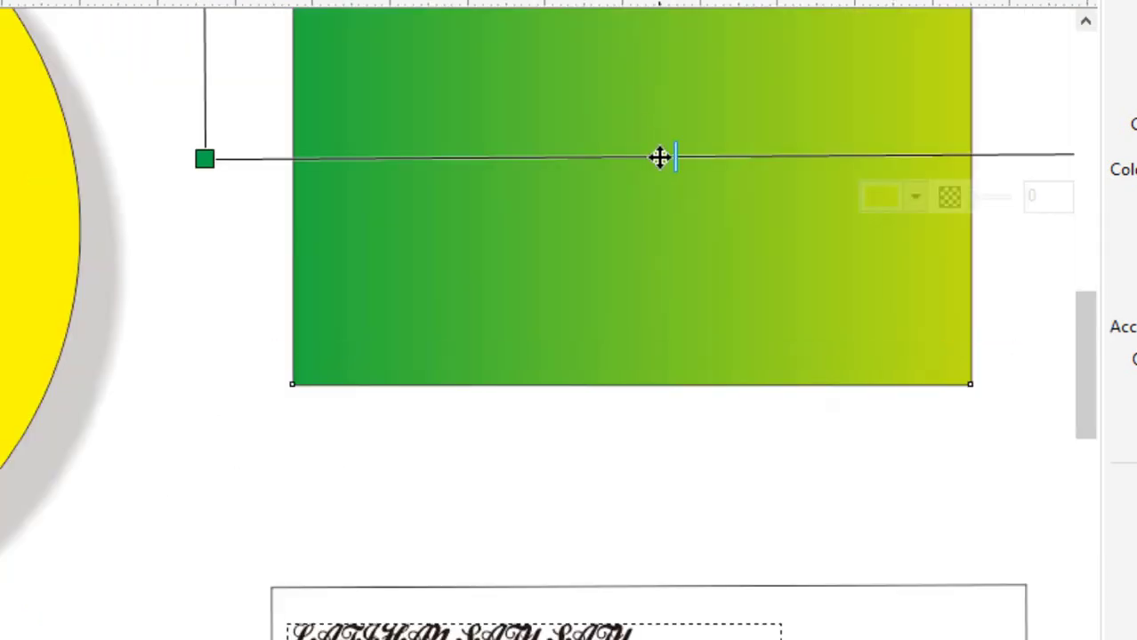
{"action": "scroll", "coordinate": [633, 165], "scroll_direction": "down", "scroll_amount": 2}
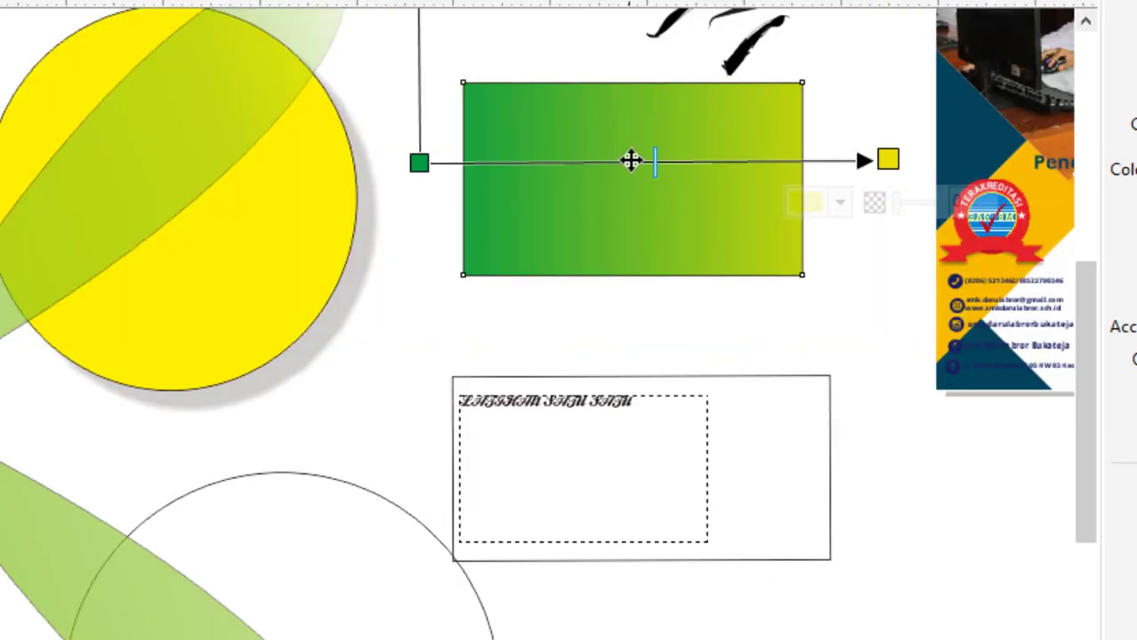
- Add a middle colour node to the rectangle's green-to-yellow gradient and set its colour to red (#BA3B24)
{"action": "double_click", "coordinate": [638, 161]}
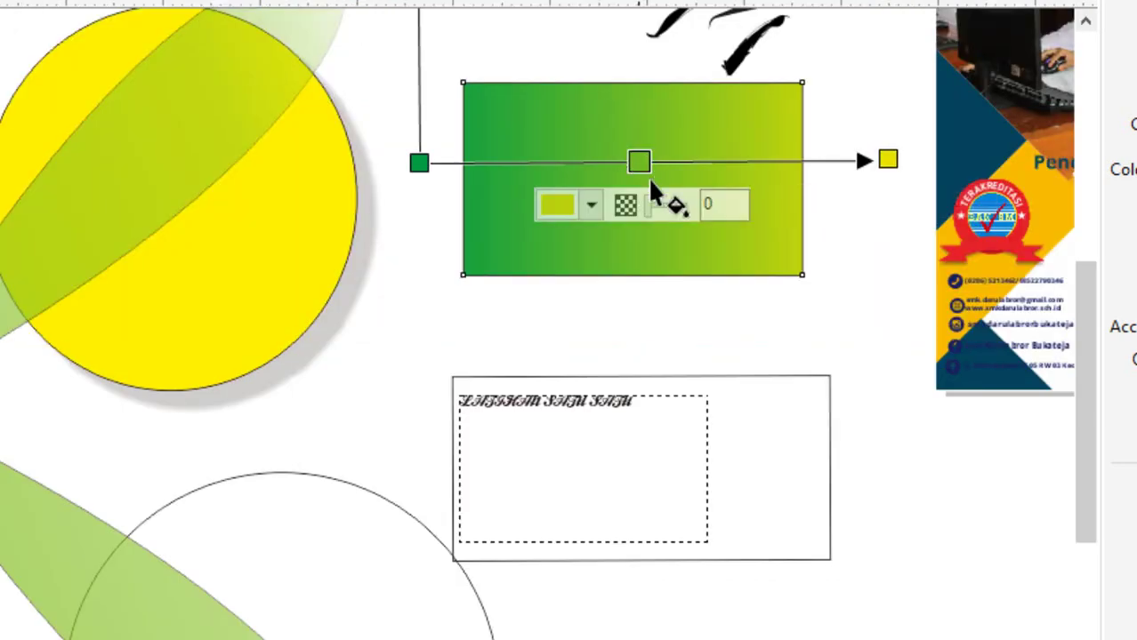
{"action": "left_click", "coordinate": [592, 205]}
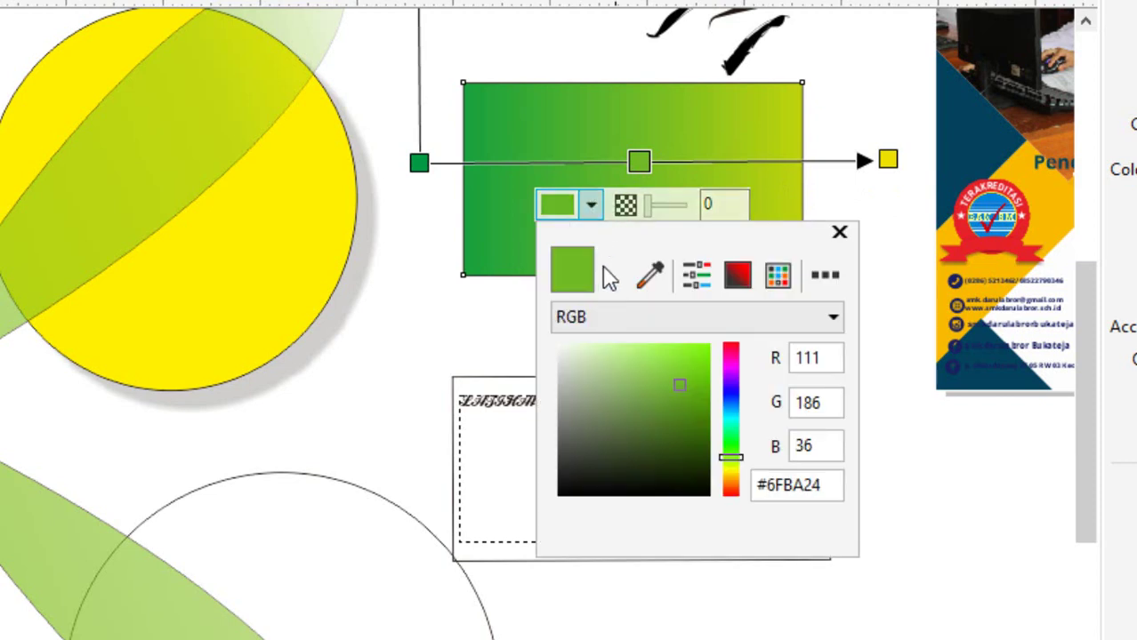
{"action": "left_click", "coordinate": [734, 498]}
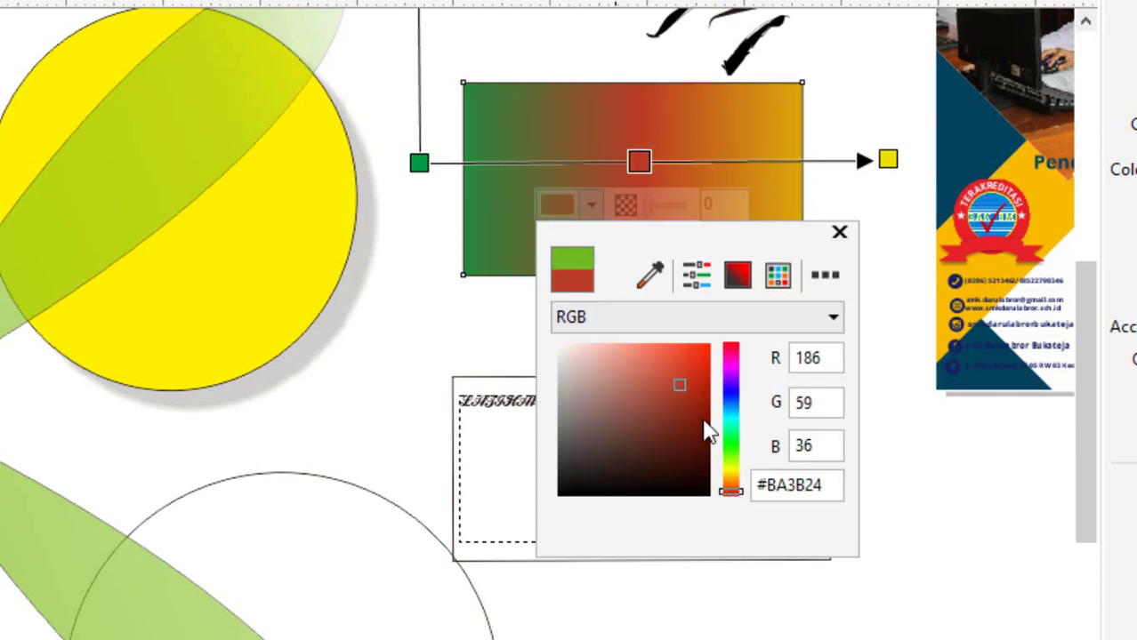
{"action": "left_click", "coordinate": [460, 299]}
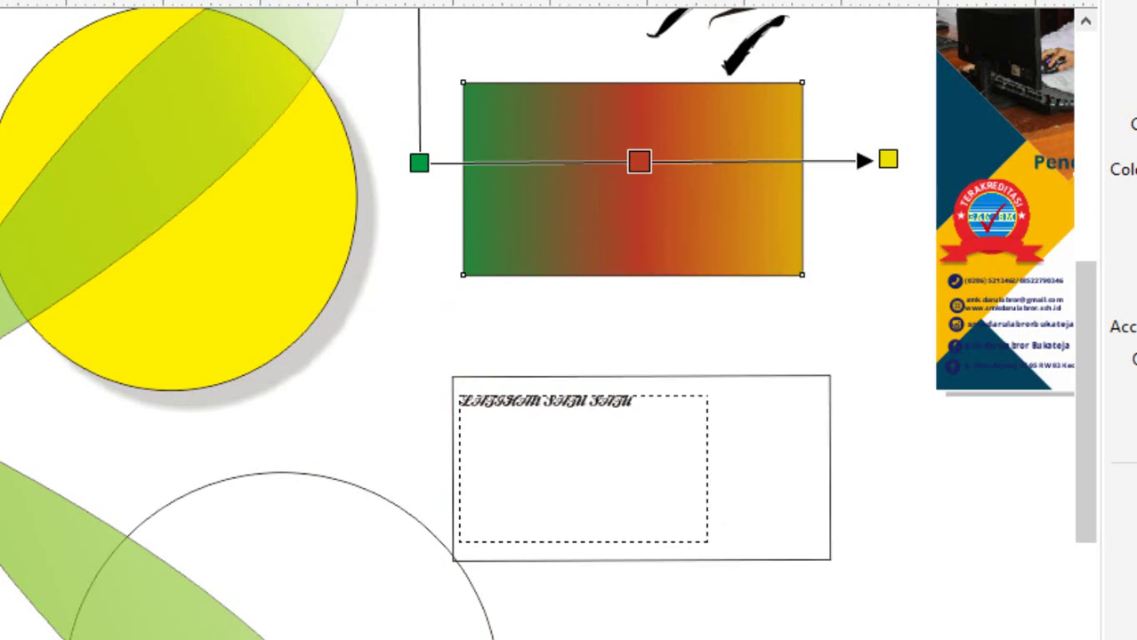
{"action": "key", "text": "space"}
- Use the Smart Fill tool to create a grey-blue (C40 M20 Y0 K40) object from the chevron area extending outside the upper-left petal
{"action": "scroll", "coordinate": [600, 185], "scroll_direction": "down", "scroll_amount": 1}
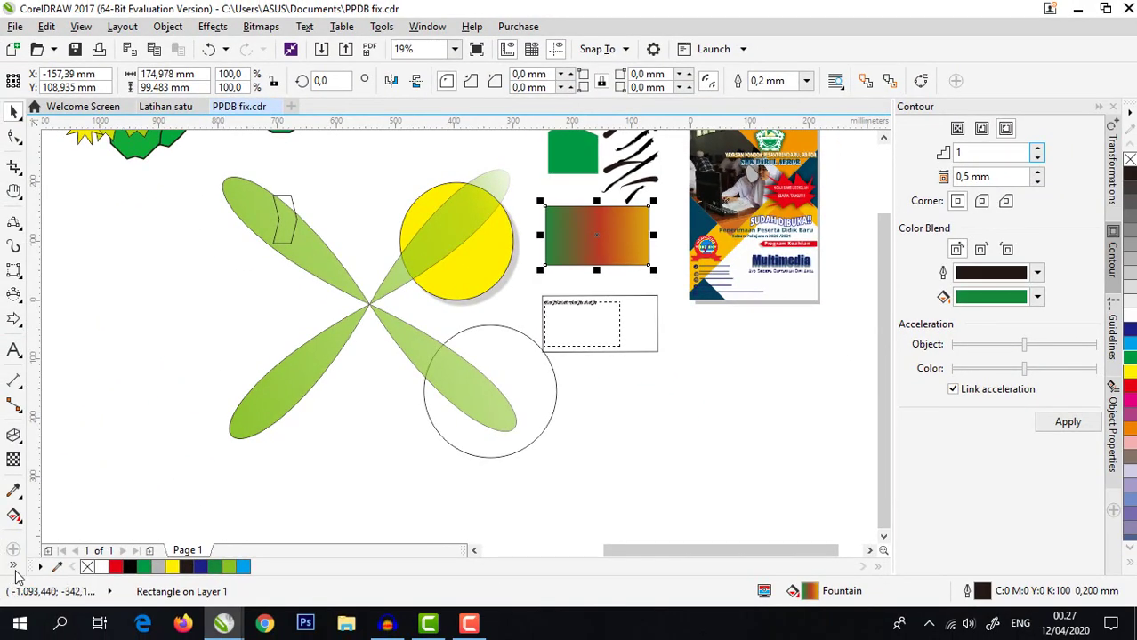
{"action": "left_click", "coordinate": [10, 568]}
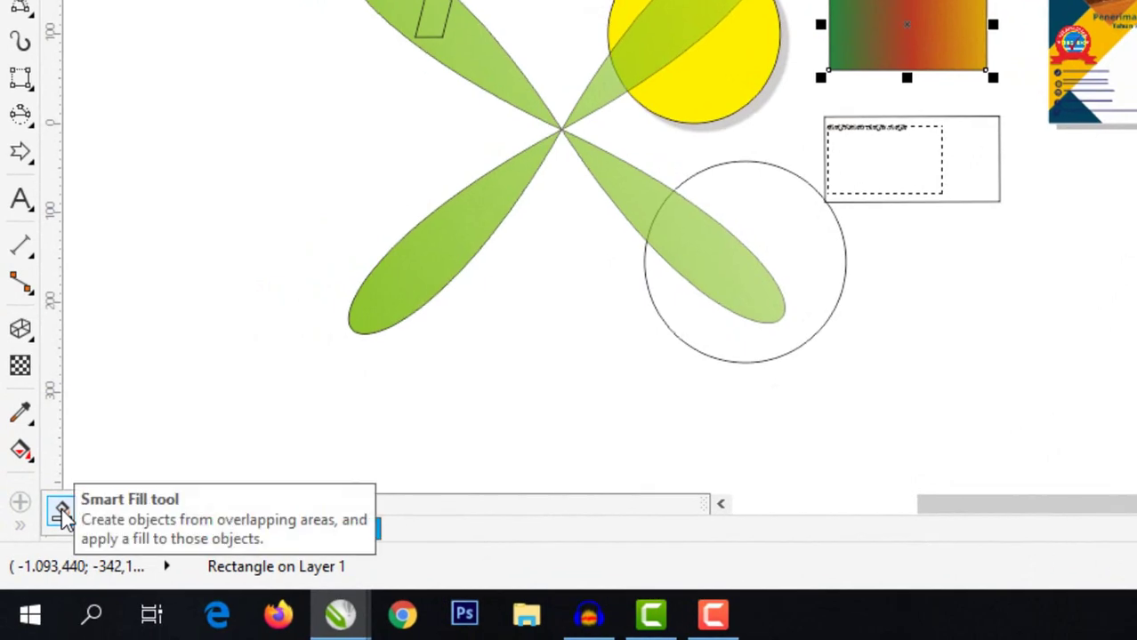
{"action": "left_click", "coordinate": [62, 516]}
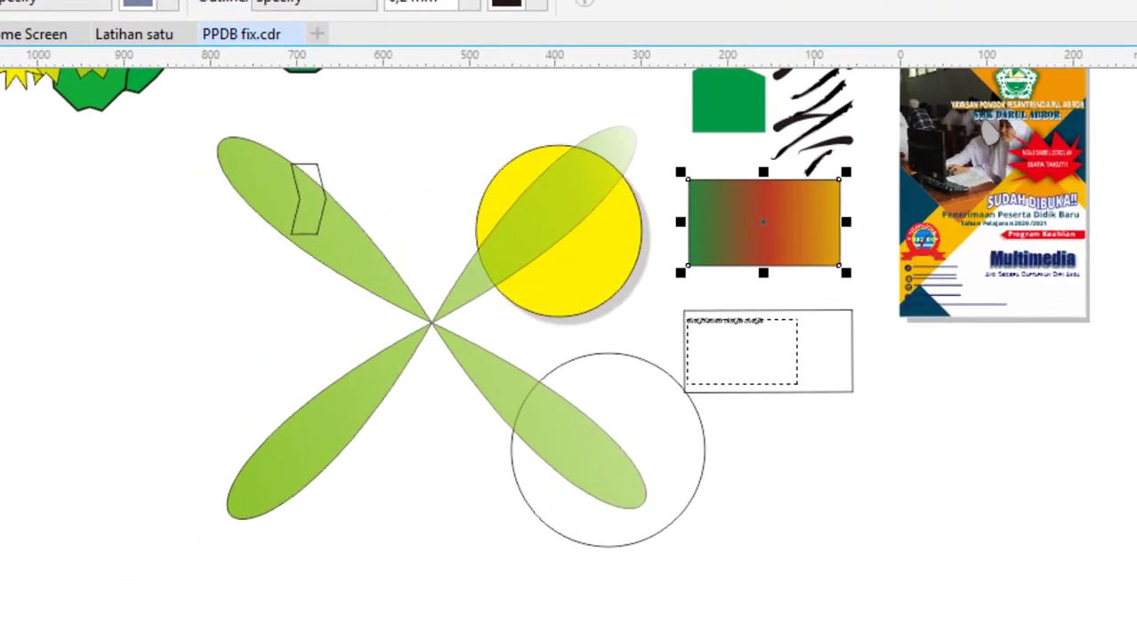
{"action": "scroll", "coordinate": [337, 143], "scroll_direction": "up", "scroll_amount": 1}
{"action": "right_click", "coordinate": [310, 141]}
{"action": "left_click", "coordinate": [215, 126]}
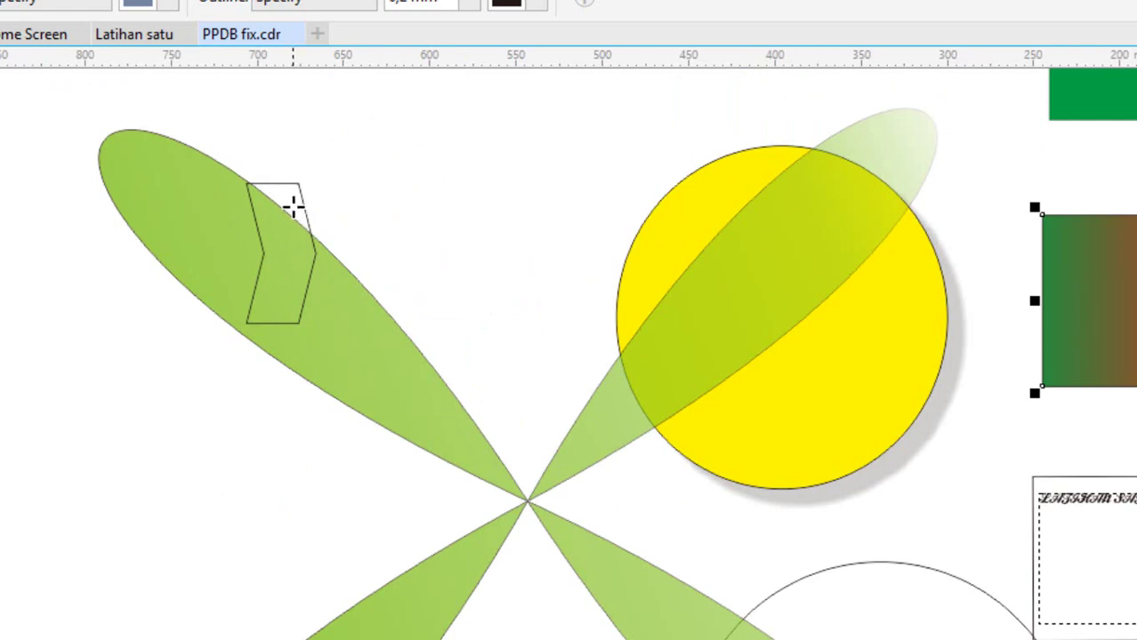
{"action": "left_click", "coordinate": [285, 199]}
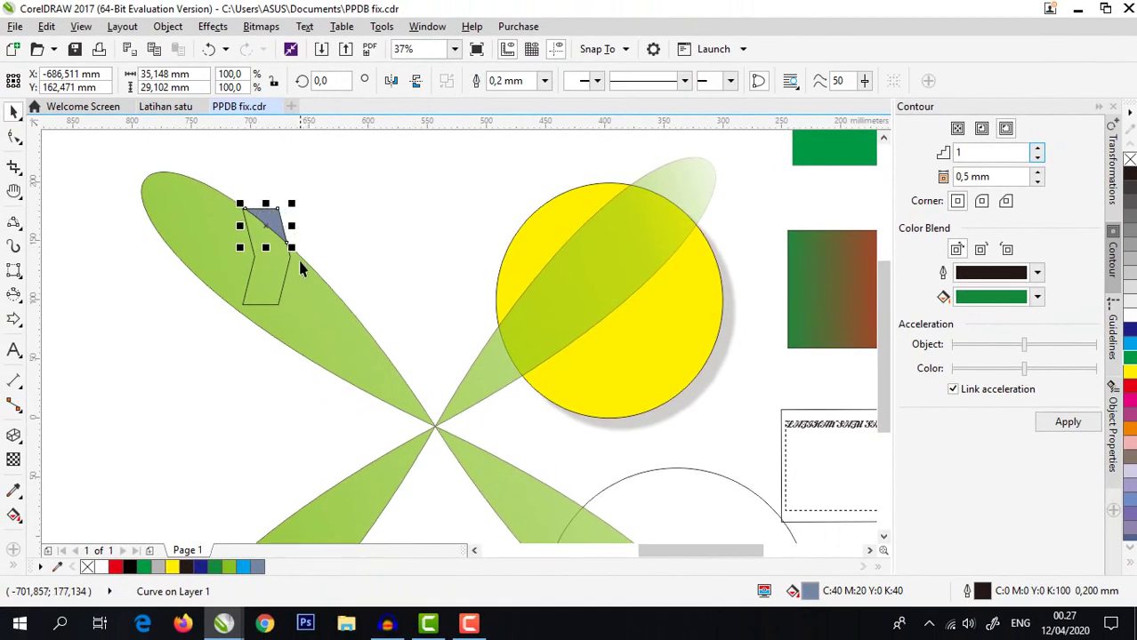
- Move the chevron outline down-left and the four-petal shape down-right, away from the smart-filled piece
{"action": "left_click", "coordinate": [265, 285]}
{"action": "left_click_drag", "start_coordinate": [265, 273], "coordinate": [194, 332]}
{"action": "left_click_drag", "start_coordinate": [292, 317], "coordinate": [346, 409]}
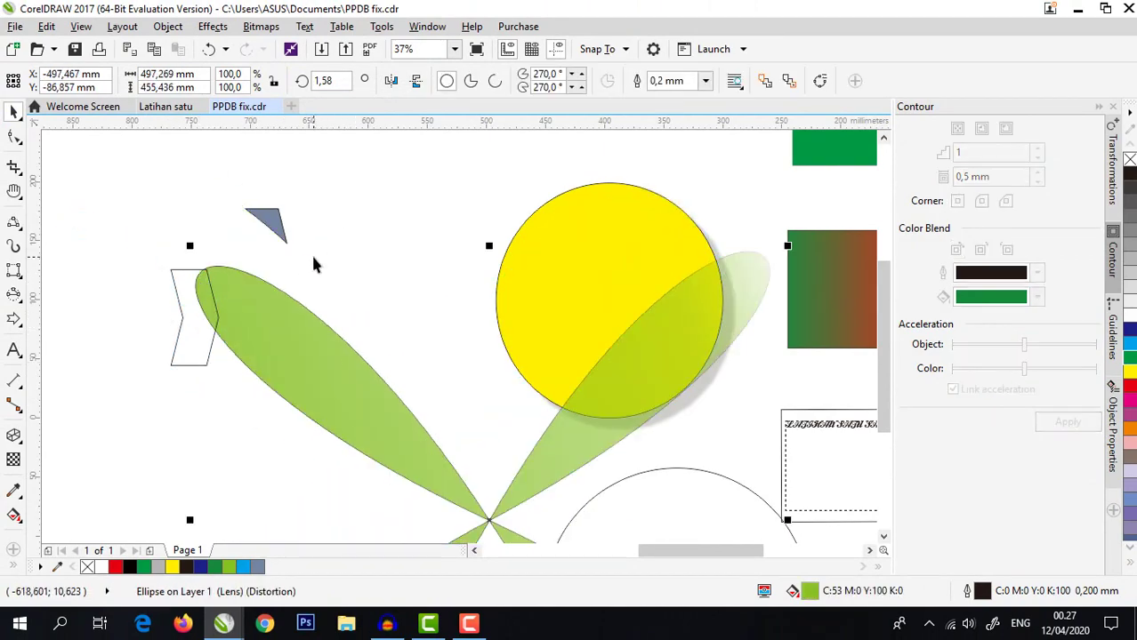
{"action": "scroll", "coordinate": [323, 274], "scroll_direction": "down", "scroll_amount": 3}
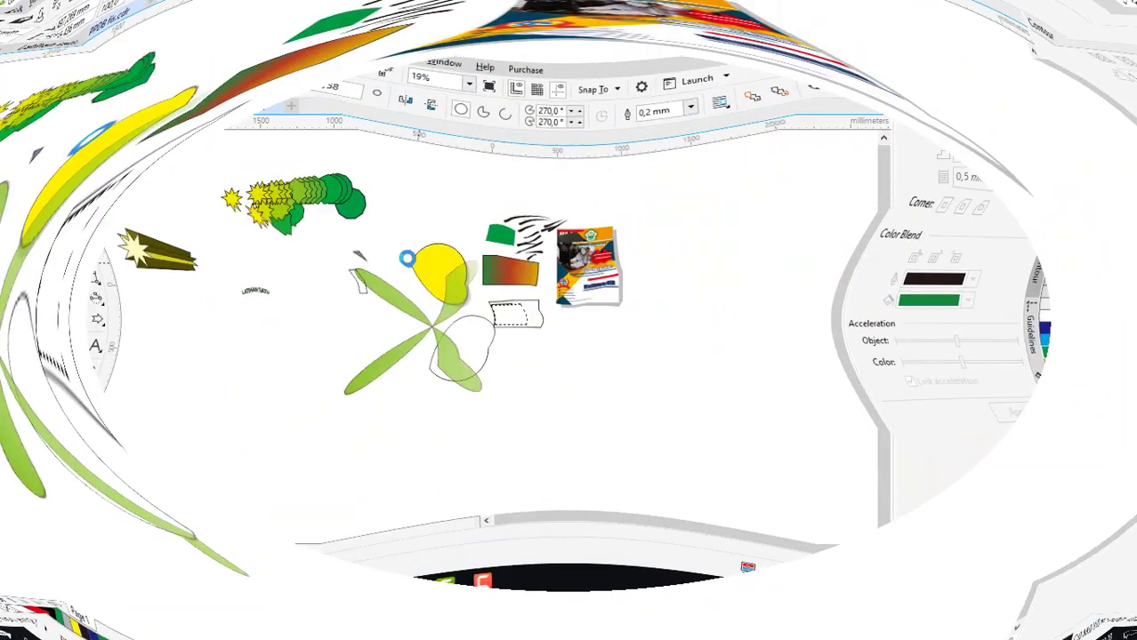
{"action": "scroll", "coordinate": [336, 245], "scroll_direction": "up", "scroll_amount": 1}
{"action": "scroll", "coordinate": [357, 243], "scroll_direction": "down", "scroll_amount": 1}
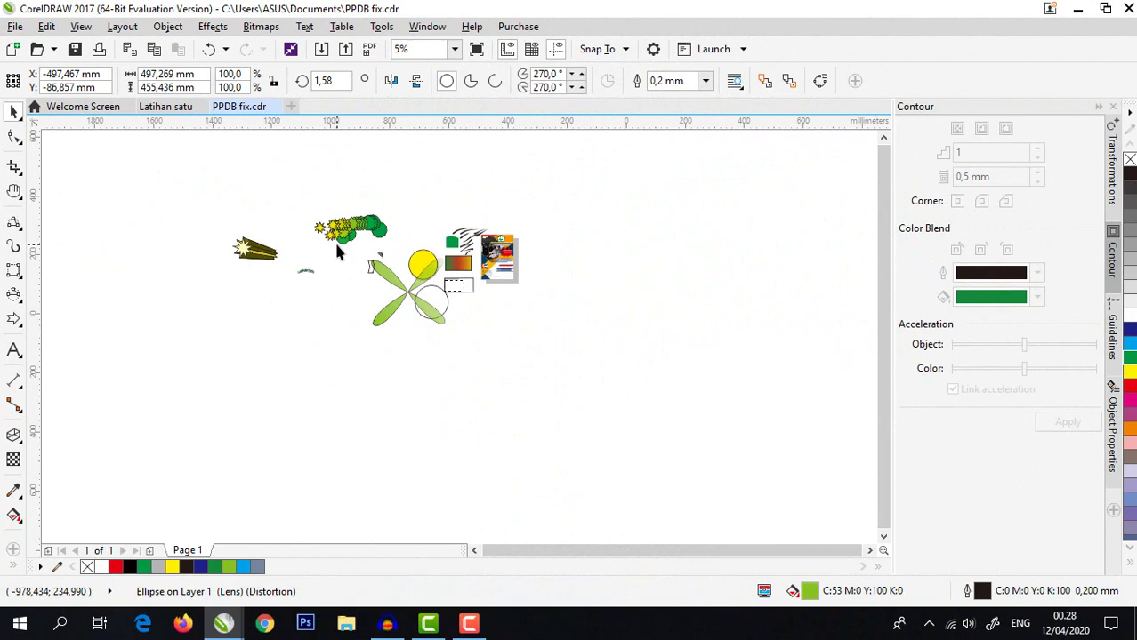
{"action": "scroll", "coordinate": [333, 240], "scroll_direction": "up", "scroll_amount": 1}
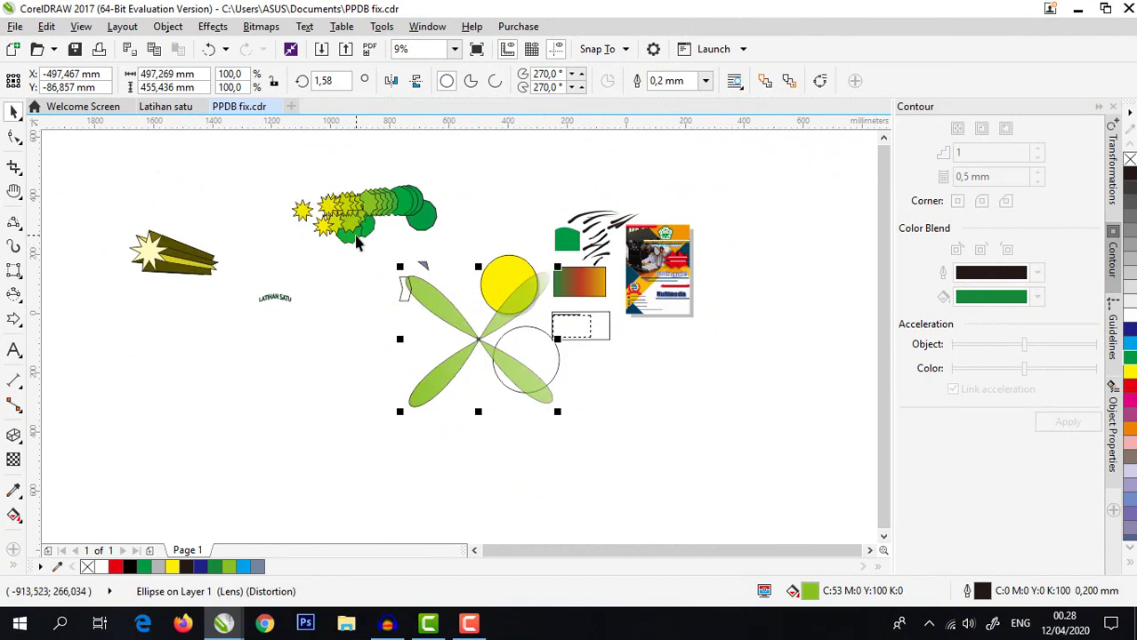
{"action": "scroll", "coordinate": [356, 245], "scroll_direction": "down", "scroll_amount": 1}
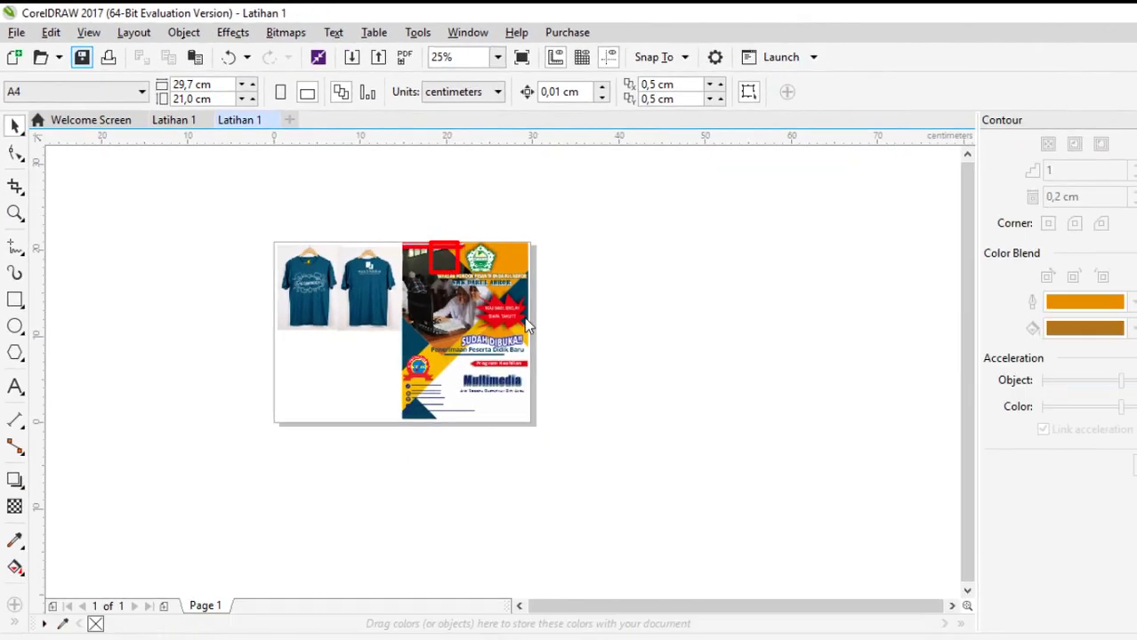
- Save the T-shirt and poster document as "Latihan 1.cdr" in Documents, in Version 19.0 (2017) with fonts and colour profiles embedded
{"action": "left_click", "coordinate": [209, 140]}
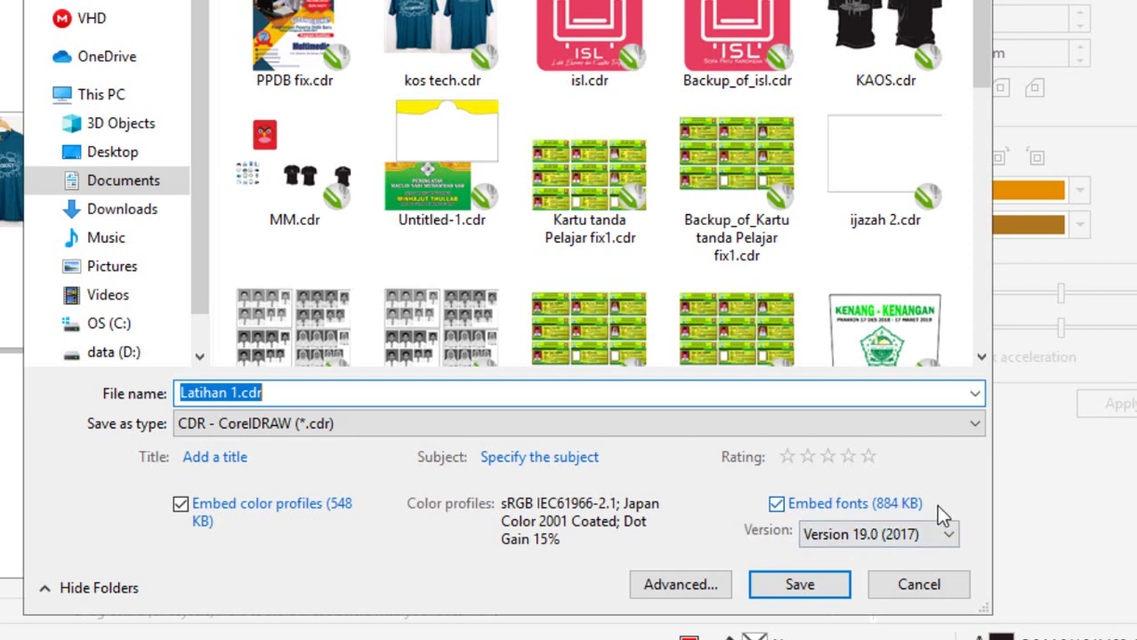
{"action": "left_click", "coordinate": [825, 587]}
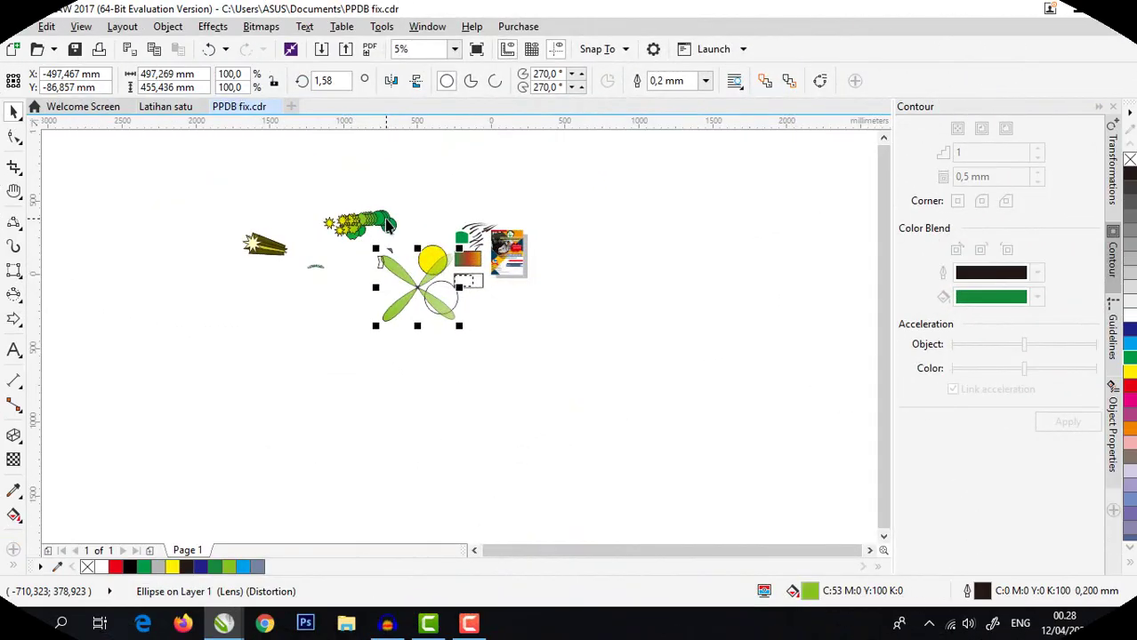